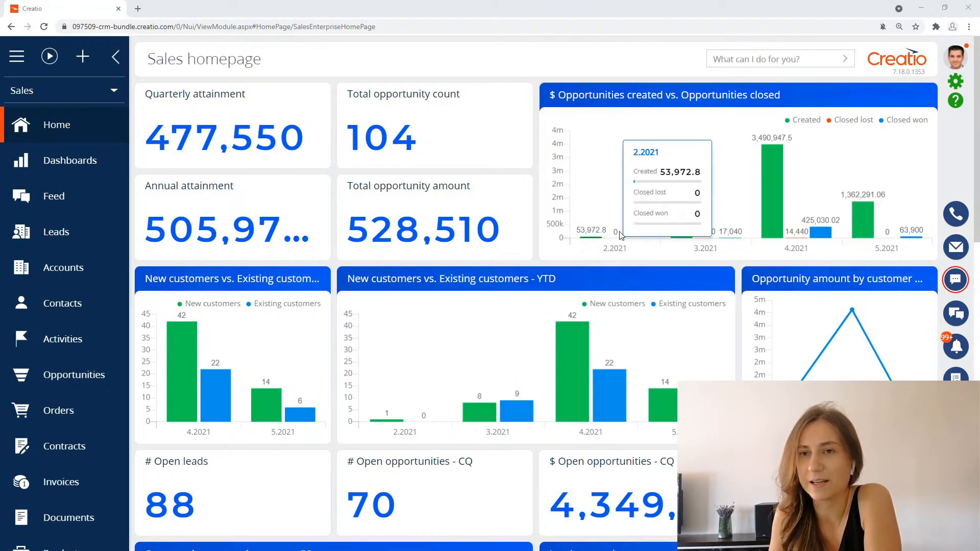
- Switch to the Marketing workplace and open its Events section
mouse_move(517, 338)
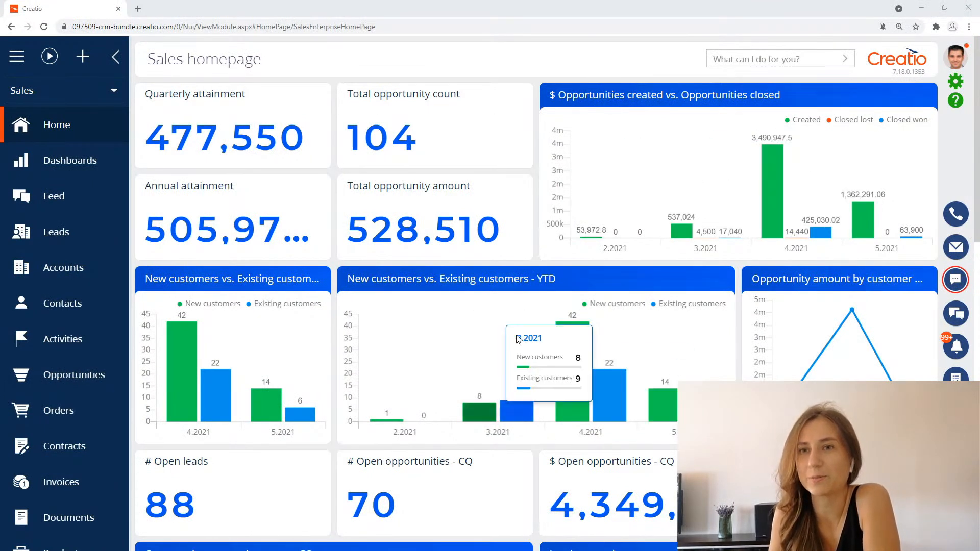
mouse_move(656, 334)
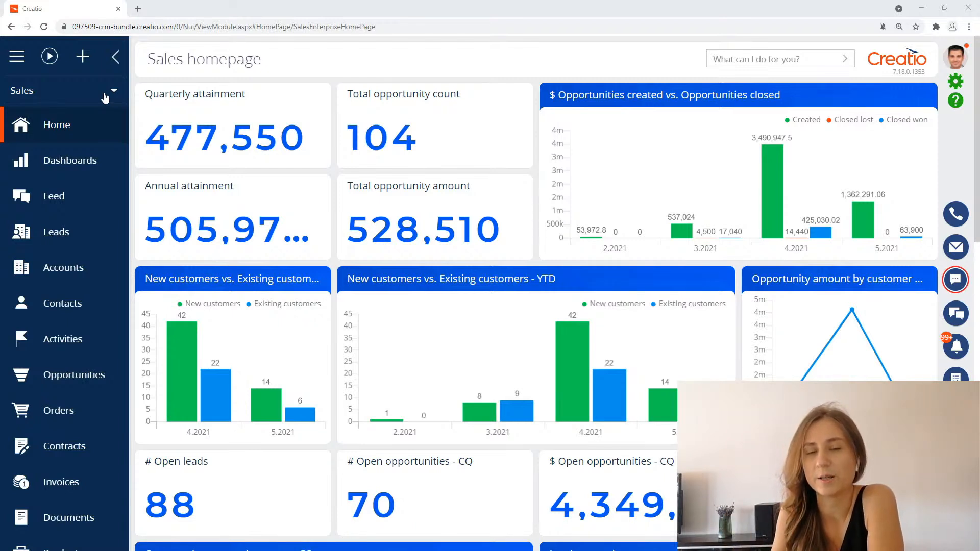
click(105, 97)
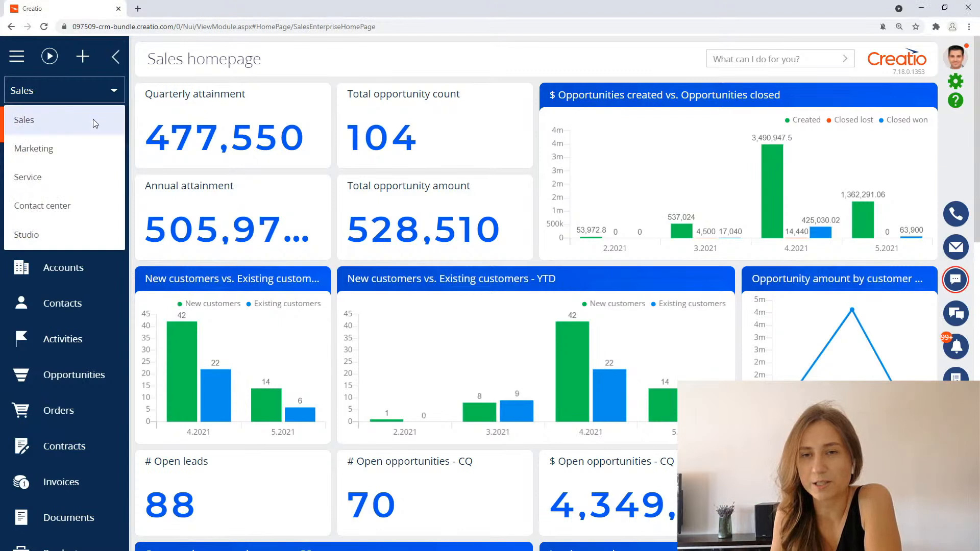
click(81, 149)
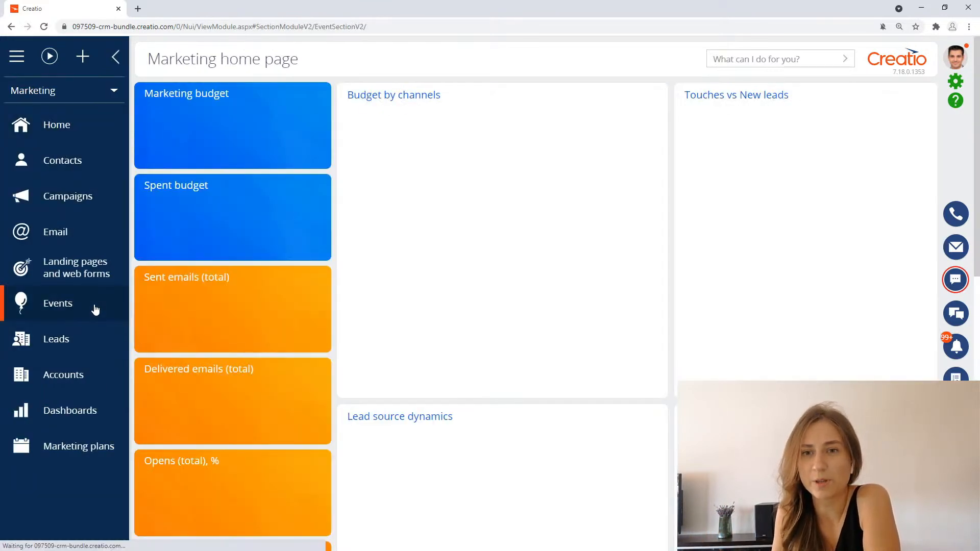
click(95, 309)
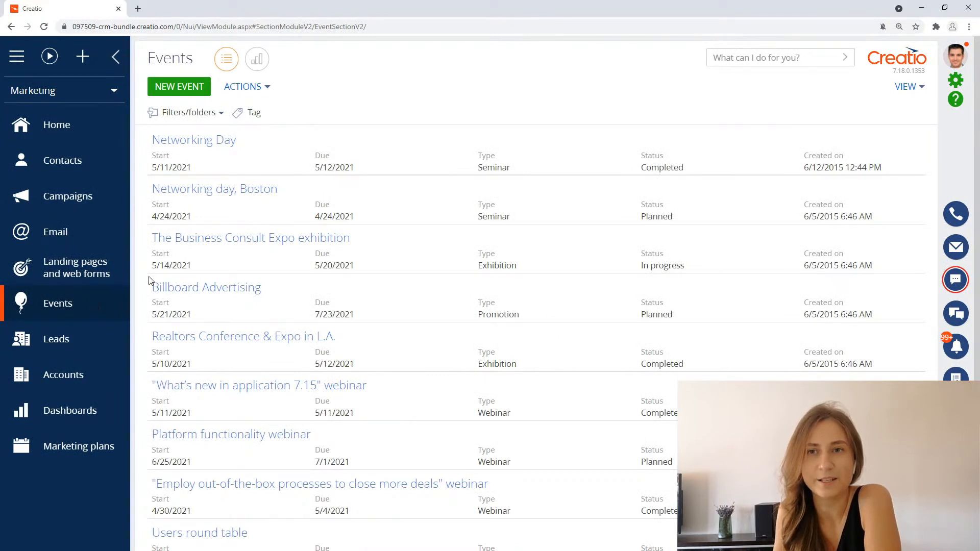
- Open the Networking Day event's Audience detail setup and go to the detail's page designer
click(228, 147)
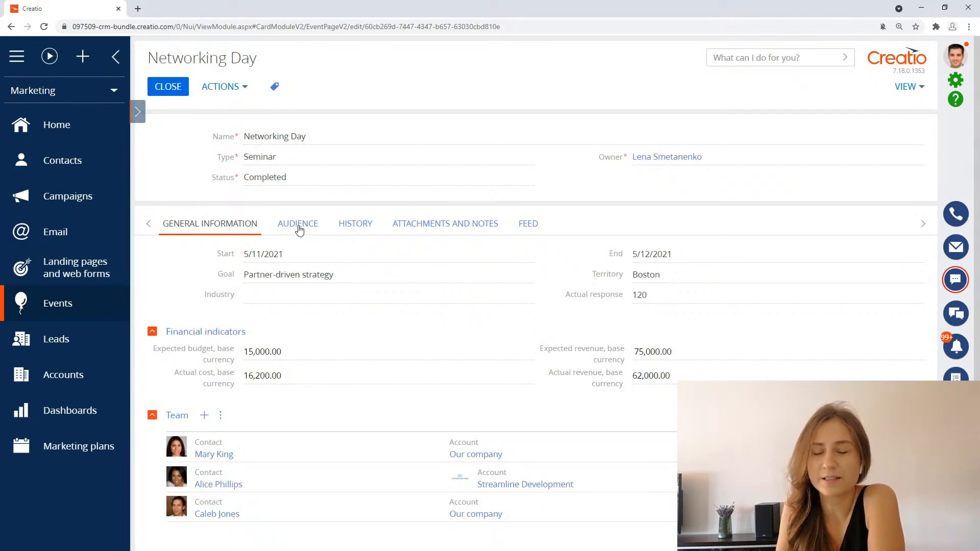
click(299, 227)
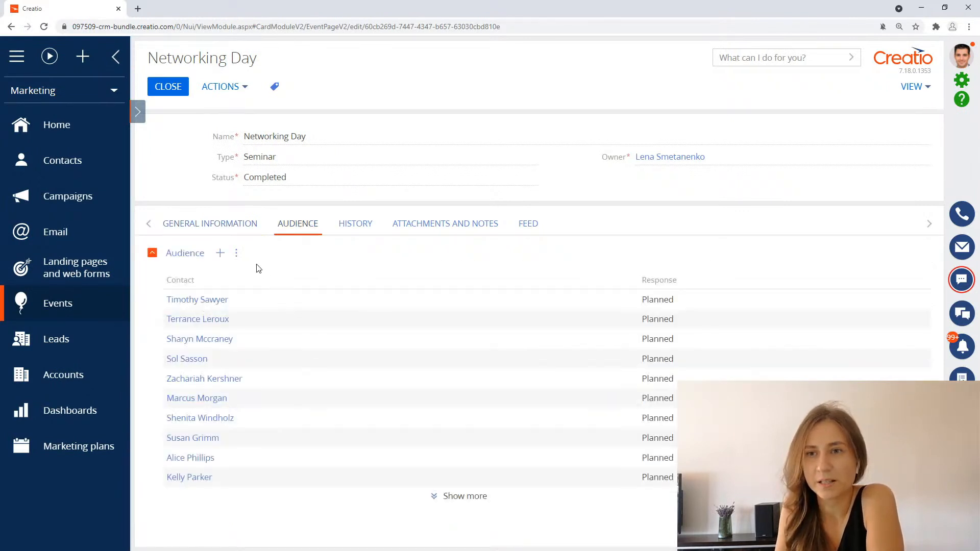
click(236, 253)
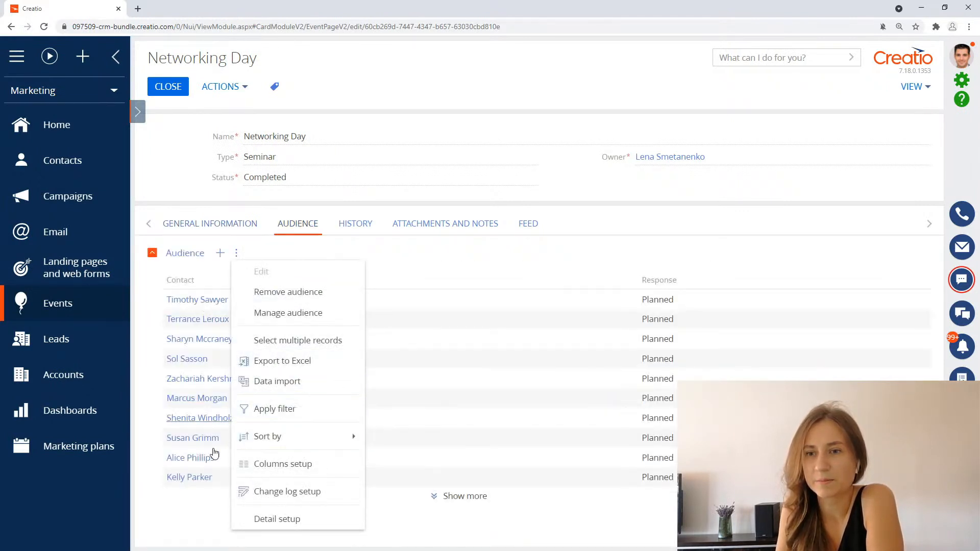
click(316, 520)
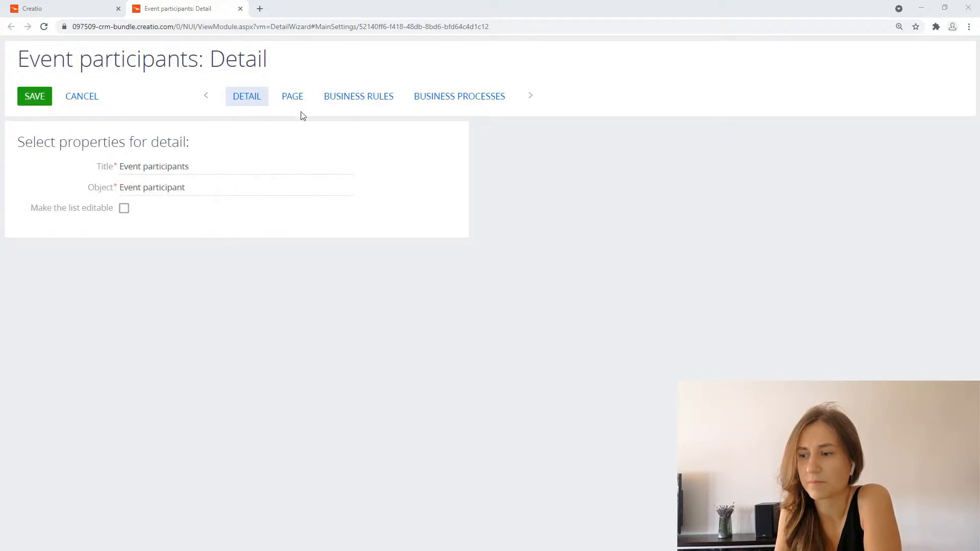
click(293, 98)
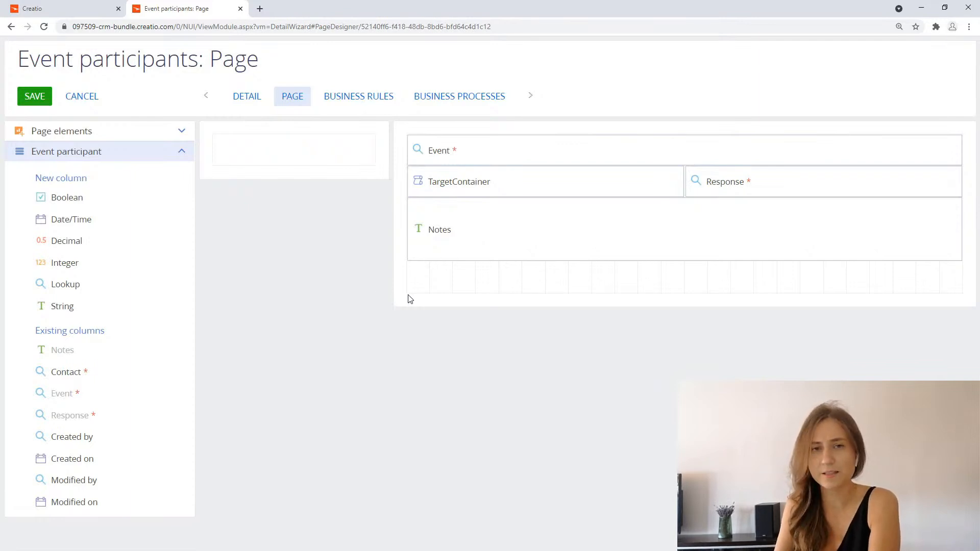
- Add a new lookup column below Notes with the title Processed by and code UsrProcessedBy
drag(86, 286, 475, 284)
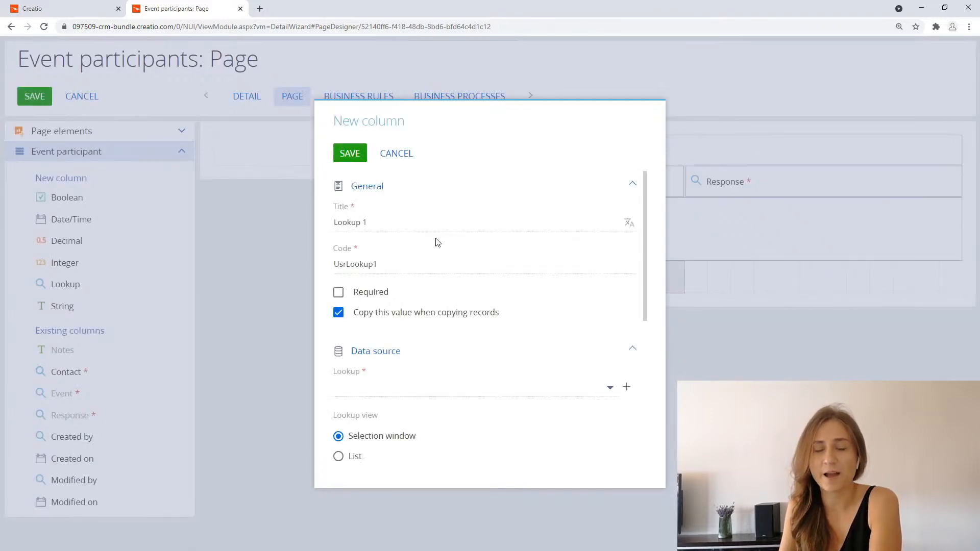
drag(396, 222, 328, 226)
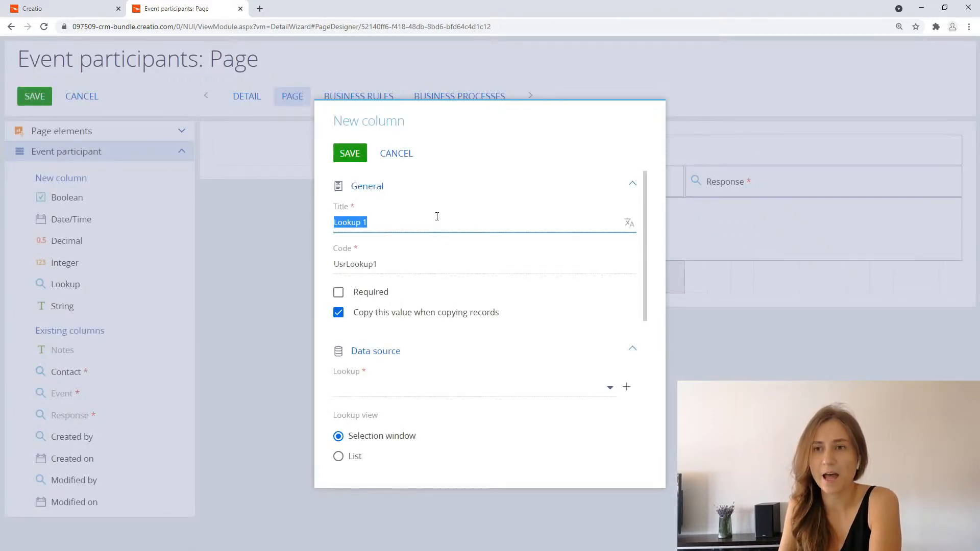
text(Proc)
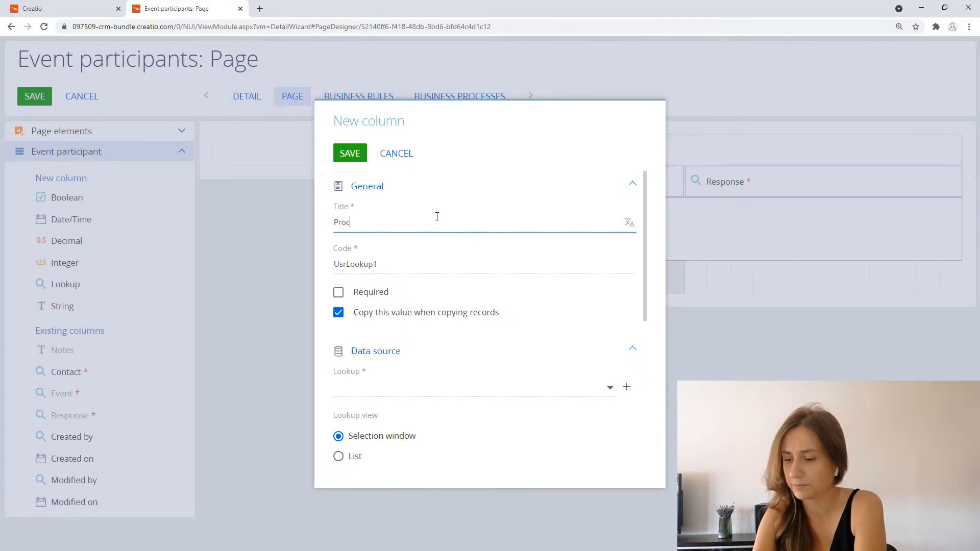
text(essed by)
drag(377, 264, 348, 264)
text(Proc)
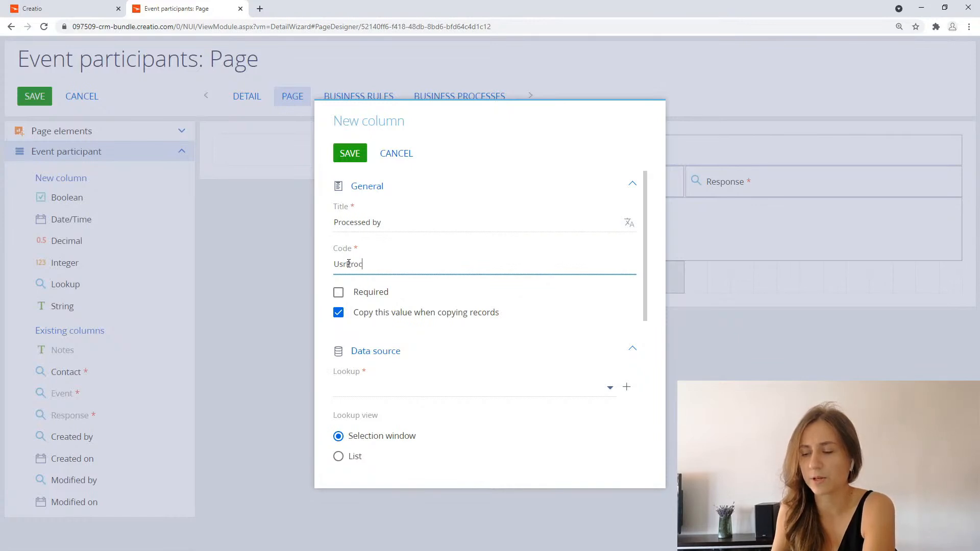
text(essedBy)
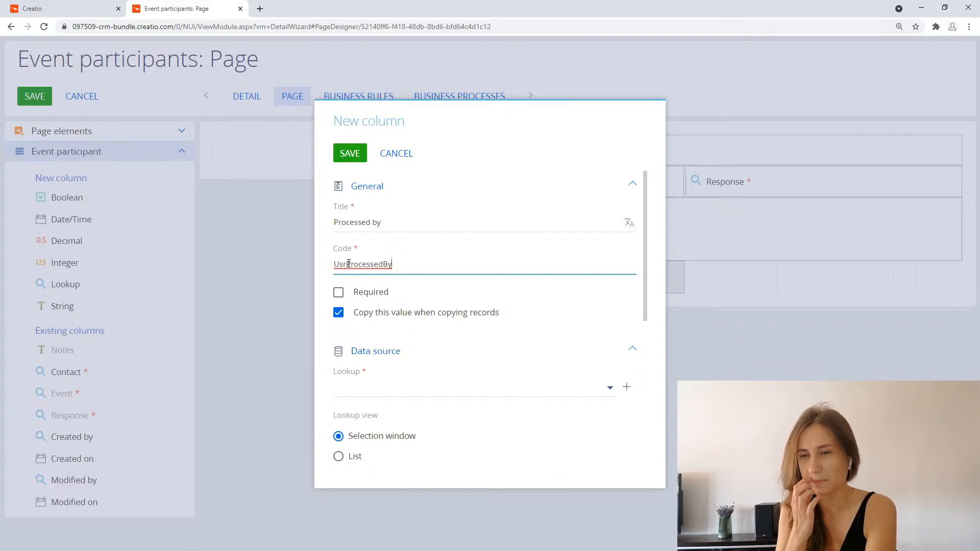
- Set the column's lookup to Contact, make it read-only, and try to save it before cancelling
click(398, 387)
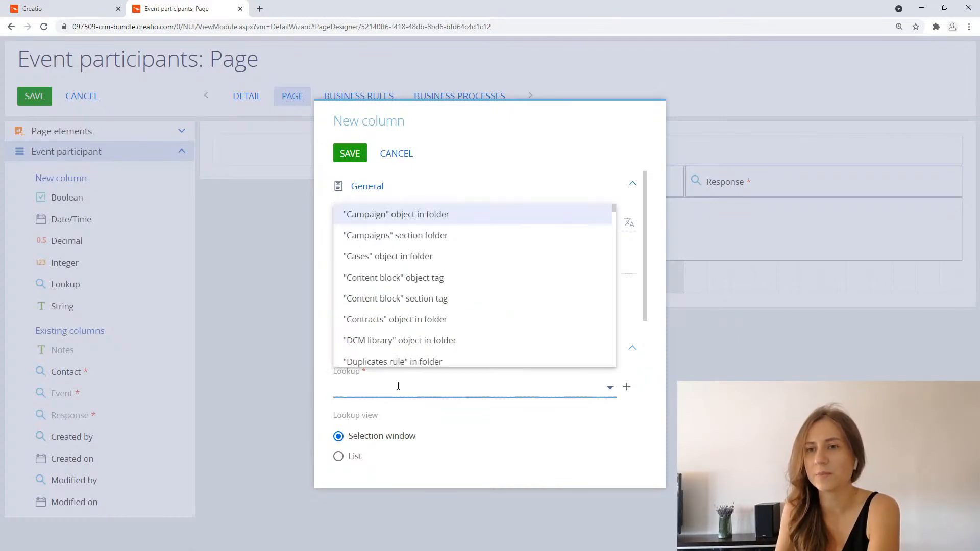
text(cont)
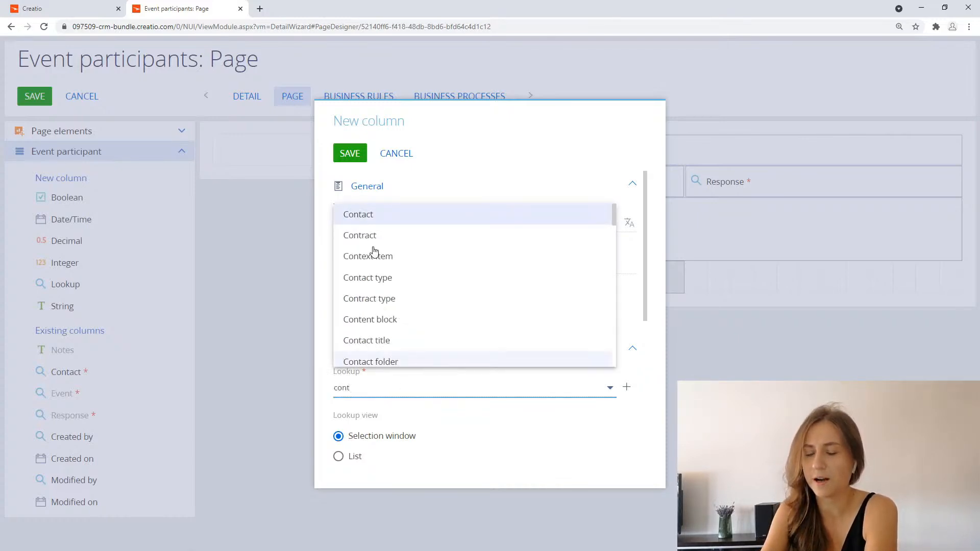
click(367, 213)
scroll(422, 407, down, 3)
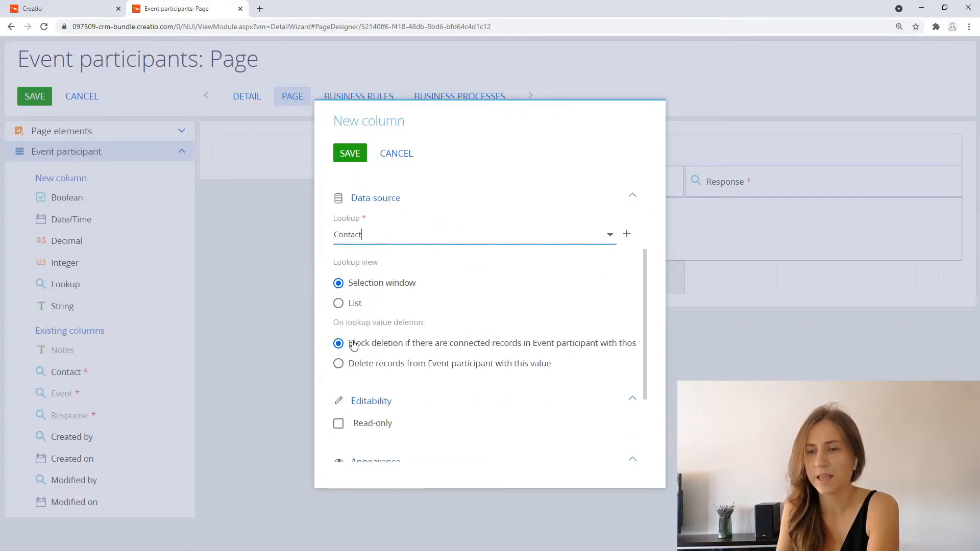
click(338, 423)
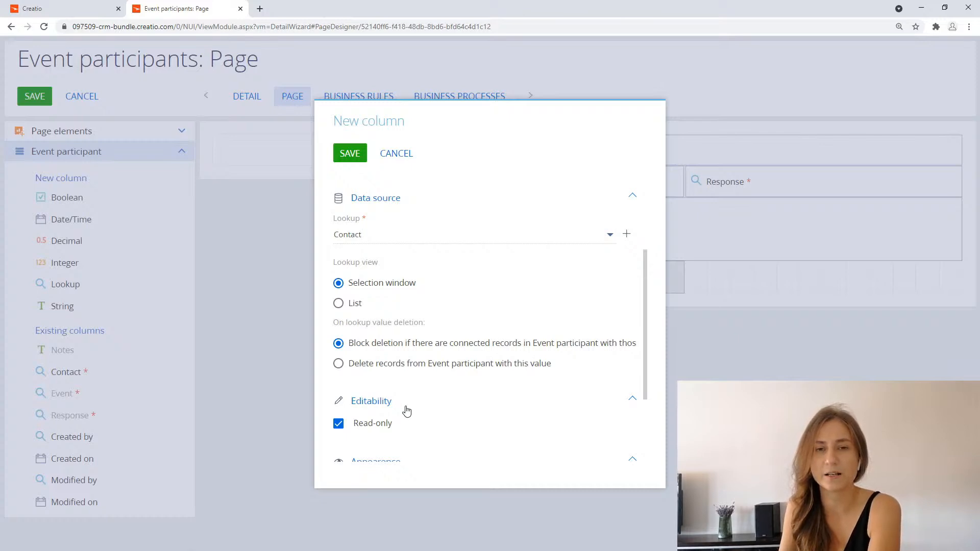
scroll(407, 408, up, 2)
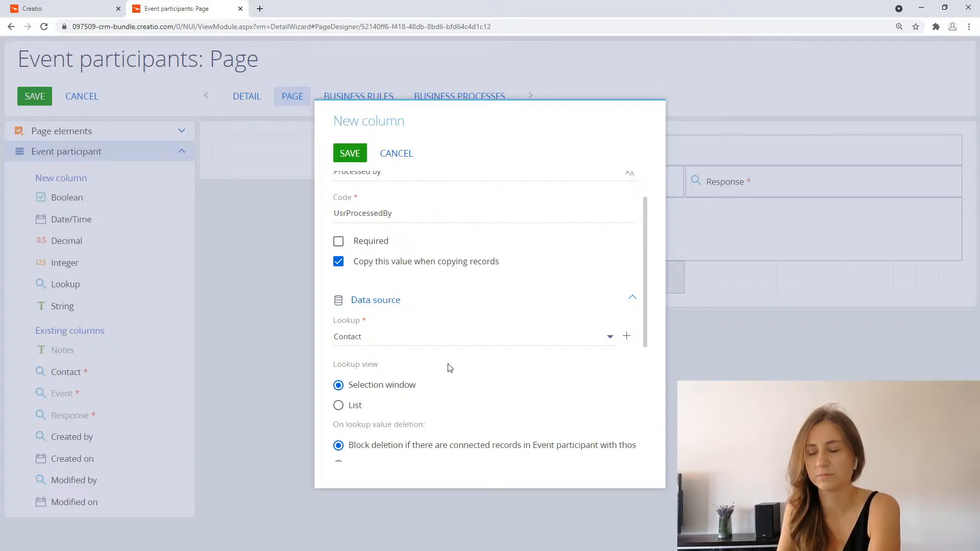
scroll(450, 368, down, 3)
scroll(450, 368, up, 4)
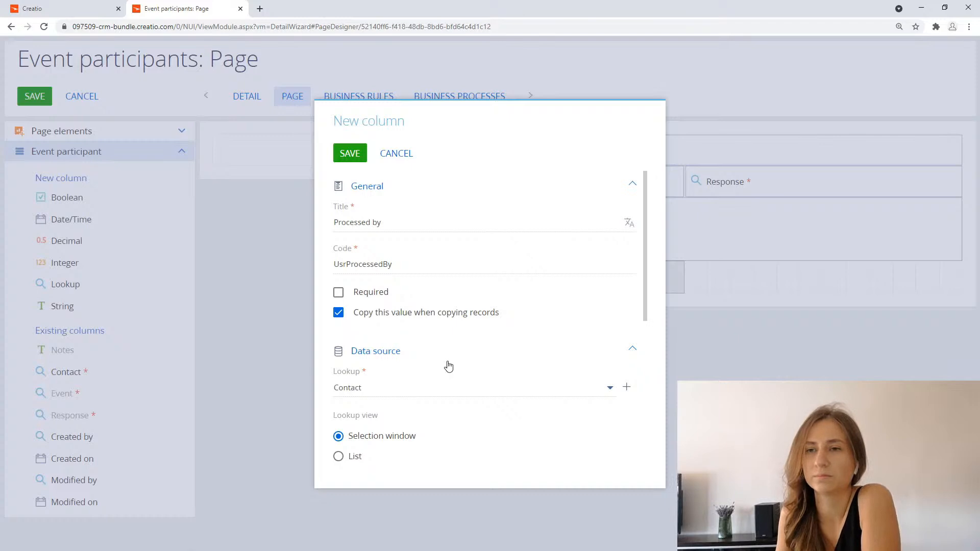
double_click(352, 154)
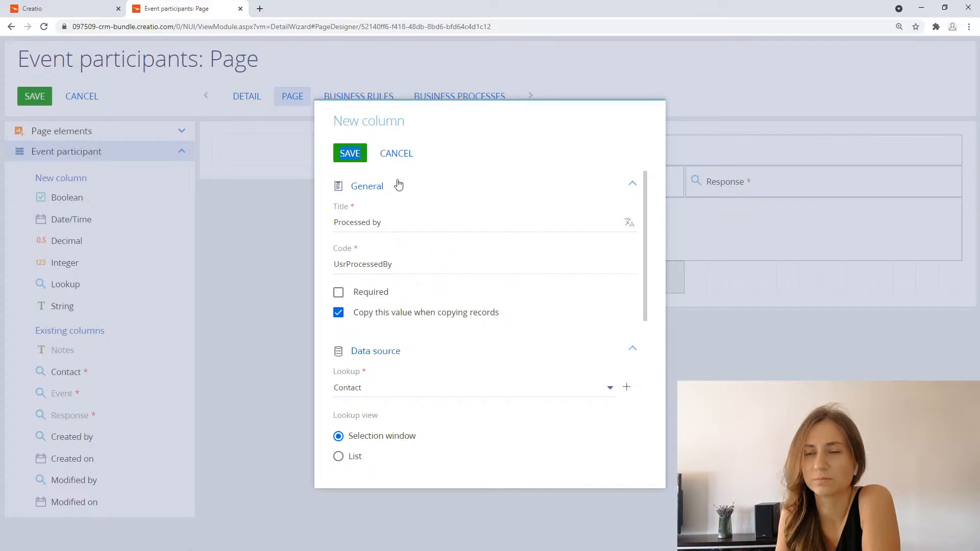
click(407, 155)
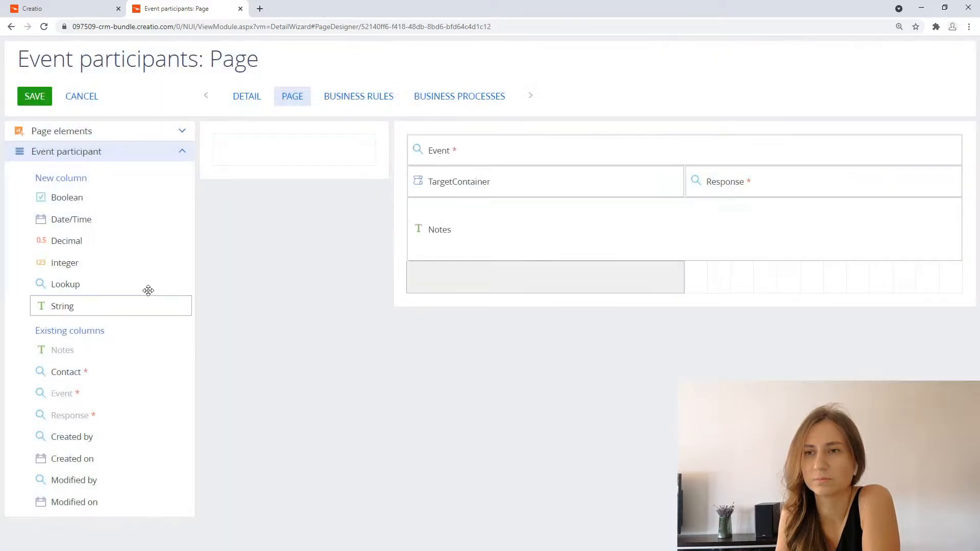
- Recreate the lookup column under Notes, titled Processed by with code UsrProcessedBy
drag(91, 284, 452, 284)
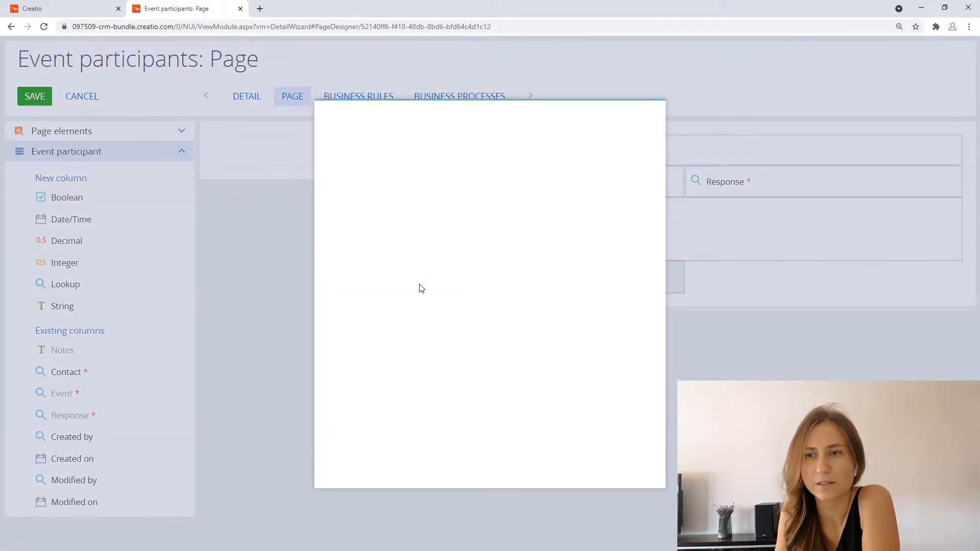
drag(387, 221, 318, 233)
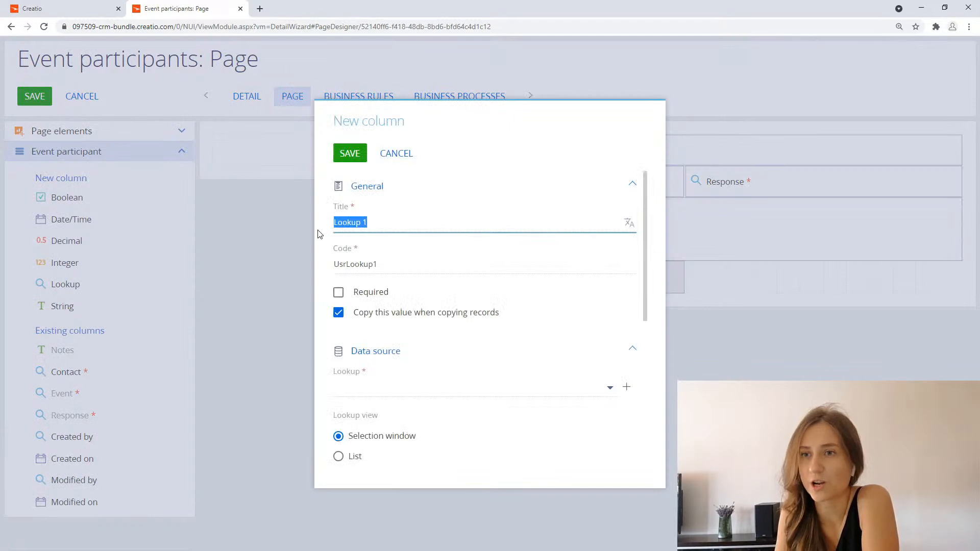
text(Processed by)
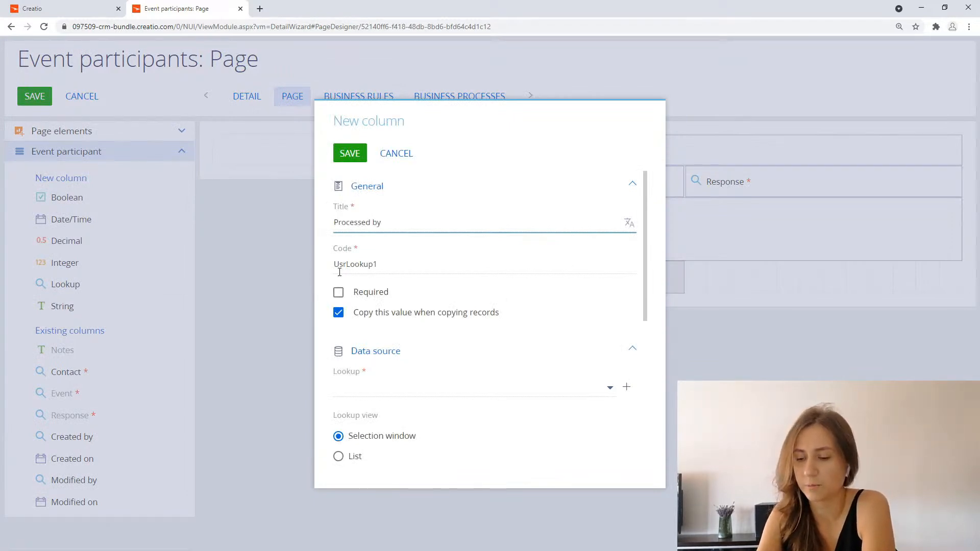
drag(380, 264, 344, 264)
text(ProcessedBy)
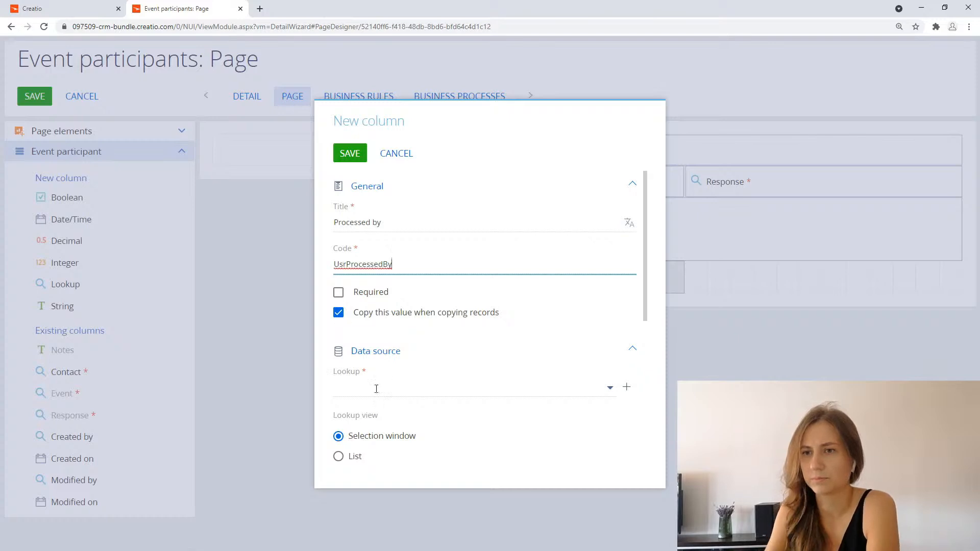
- Point the recreated column to the Contact lookup as read-only and try to save it
click(376, 389)
text(cont)
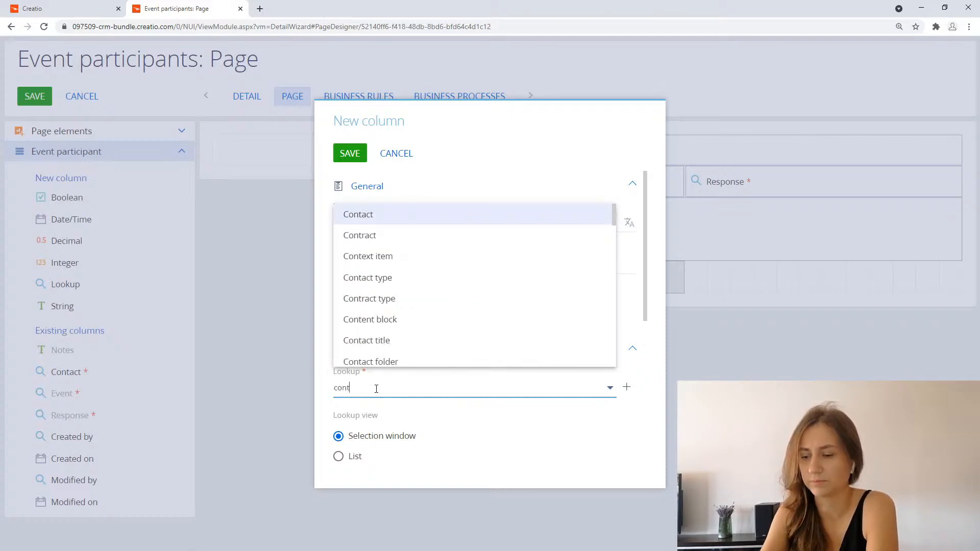
click(429, 214)
scroll(423, 380, down, 3)
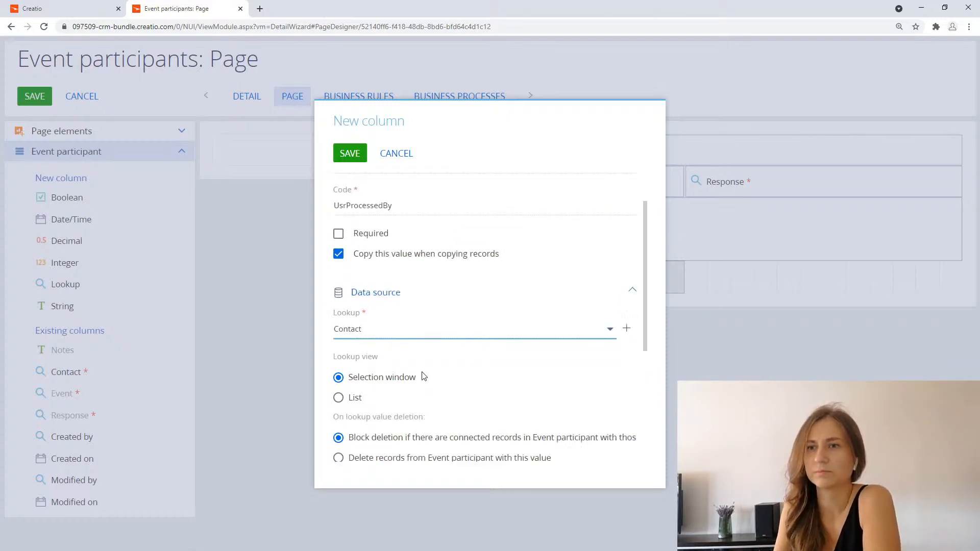
click(339, 424)
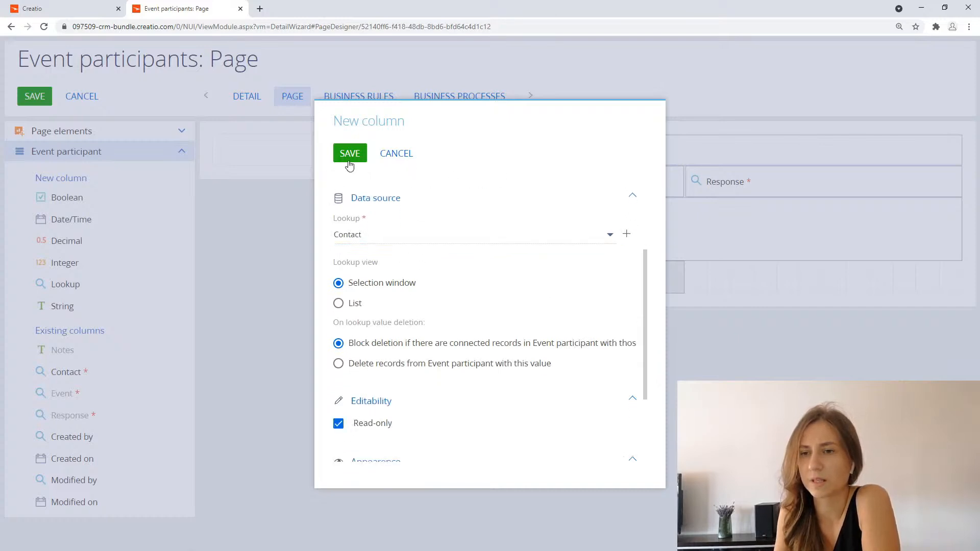
double_click(350, 153)
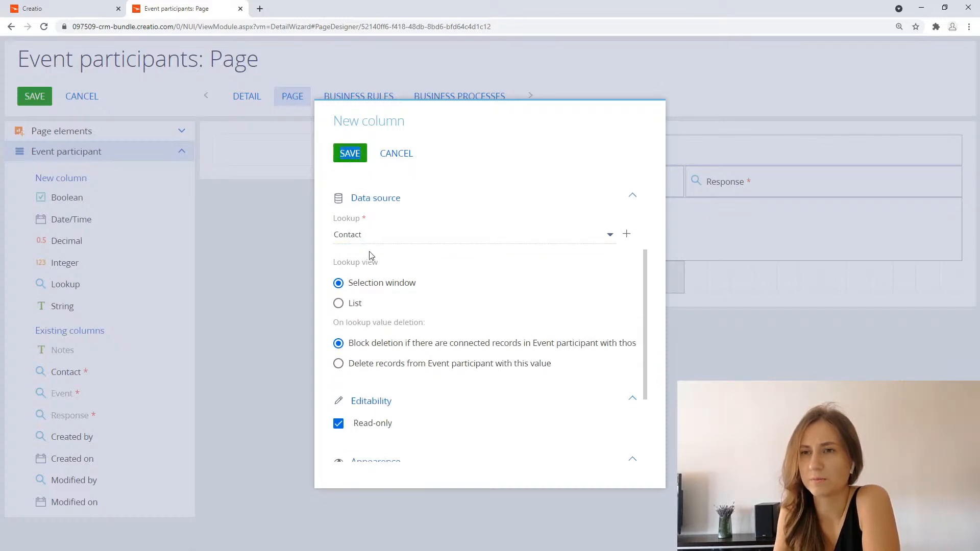
- Reload the page designer and save the Event participants detail
click(43, 27)
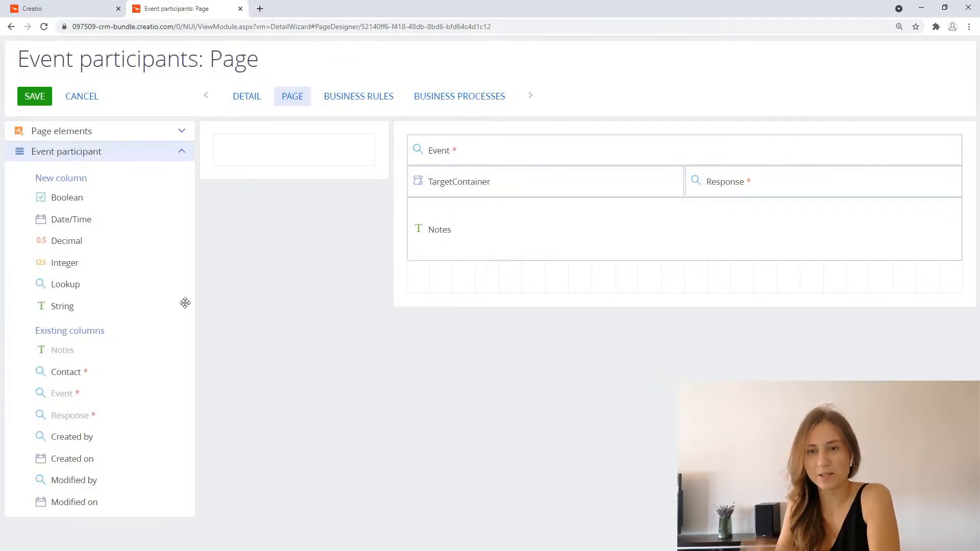
click(30, 99)
click(415, 329)
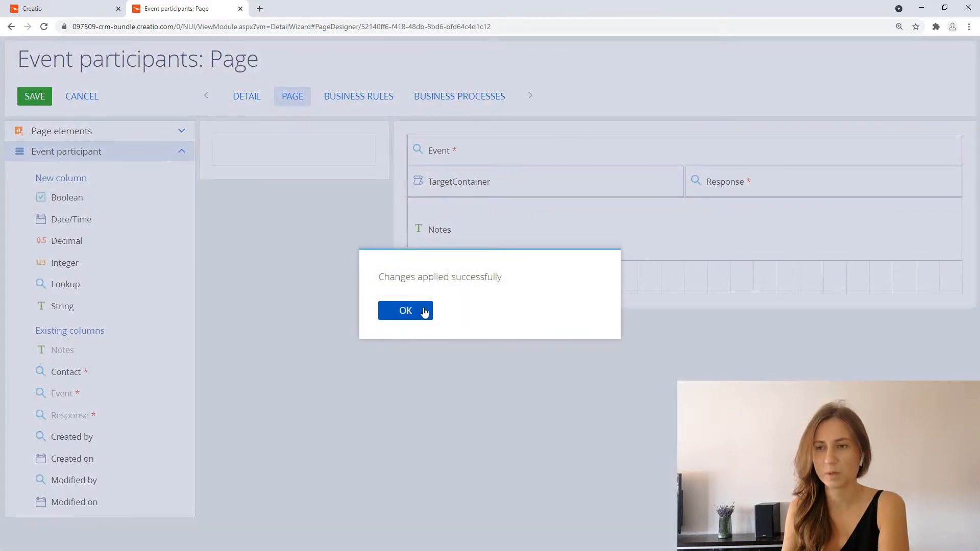
click(423, 311)
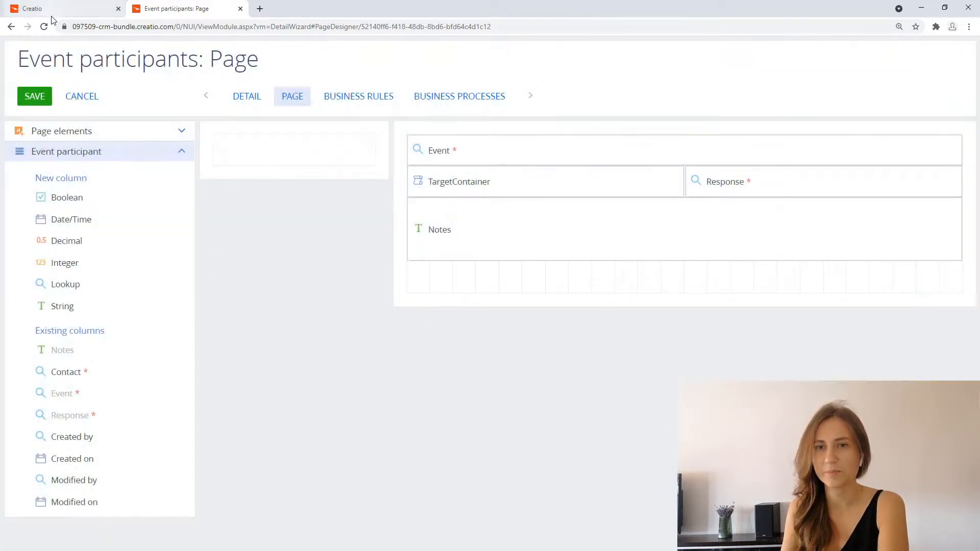
- Add a new lookup column directly under Notes, titled Processed by with code UsrProcessedBy
drag(143, 284, 466, 282)
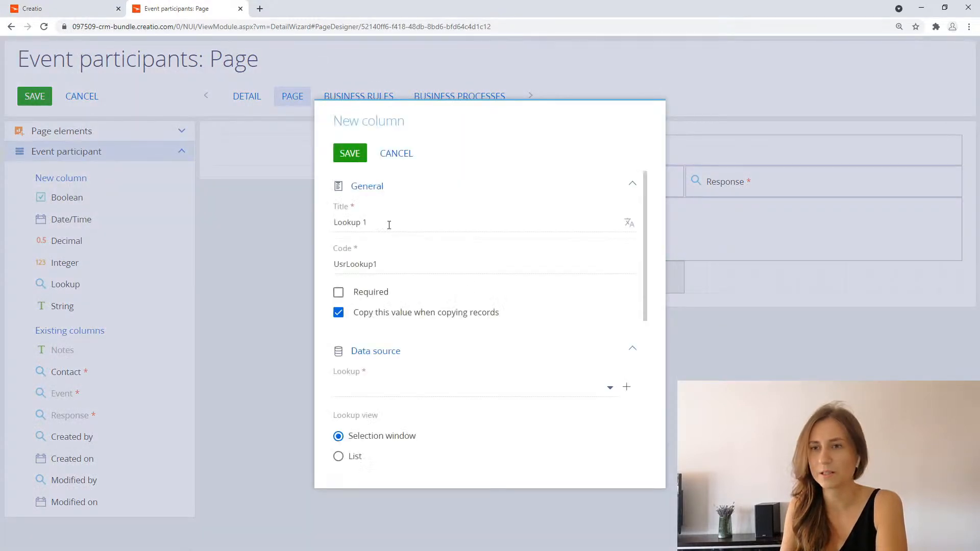
text(Proces)
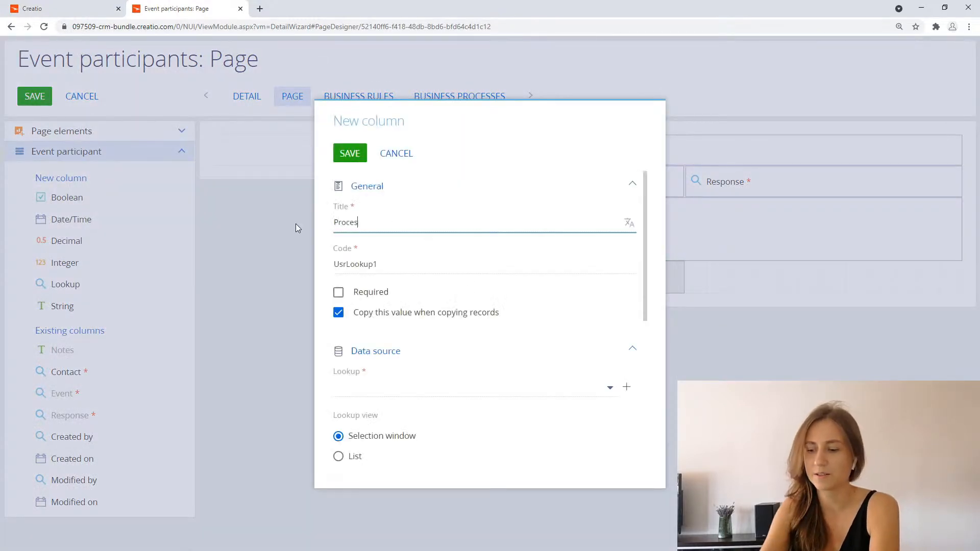
text(sed by)
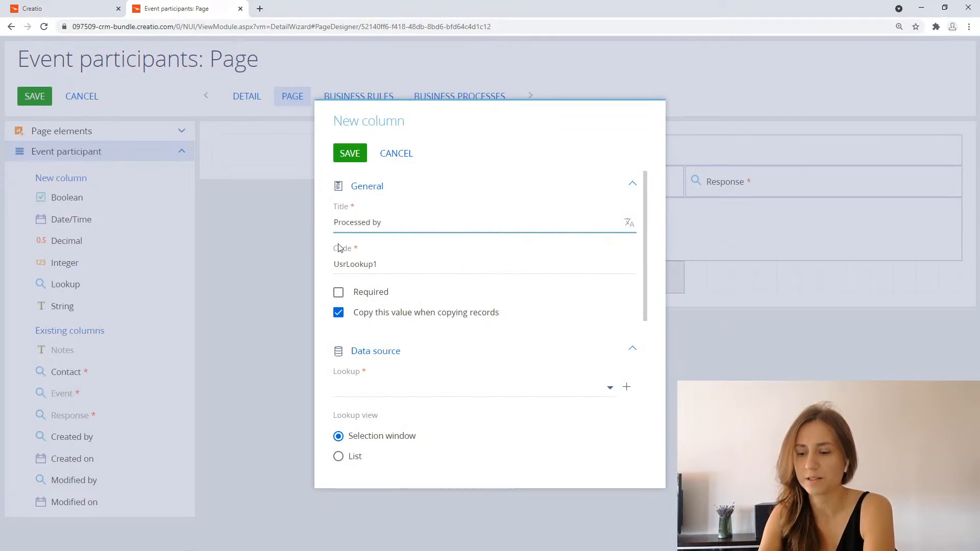
drag(378, 264, 347, 263)
text(ProcessedBy)
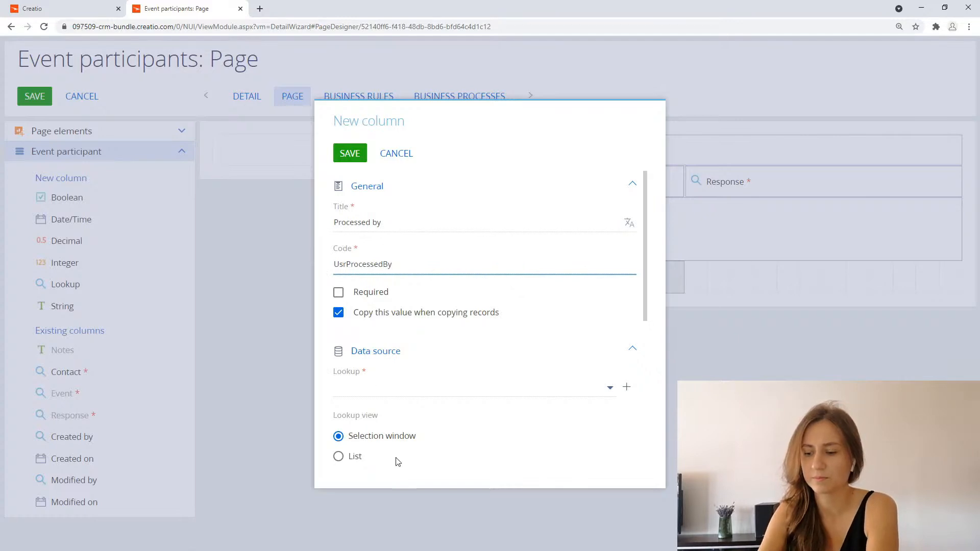
- Point the Processed by column to the Contact lookup, make it read-only, and save the column
click(371, 386)
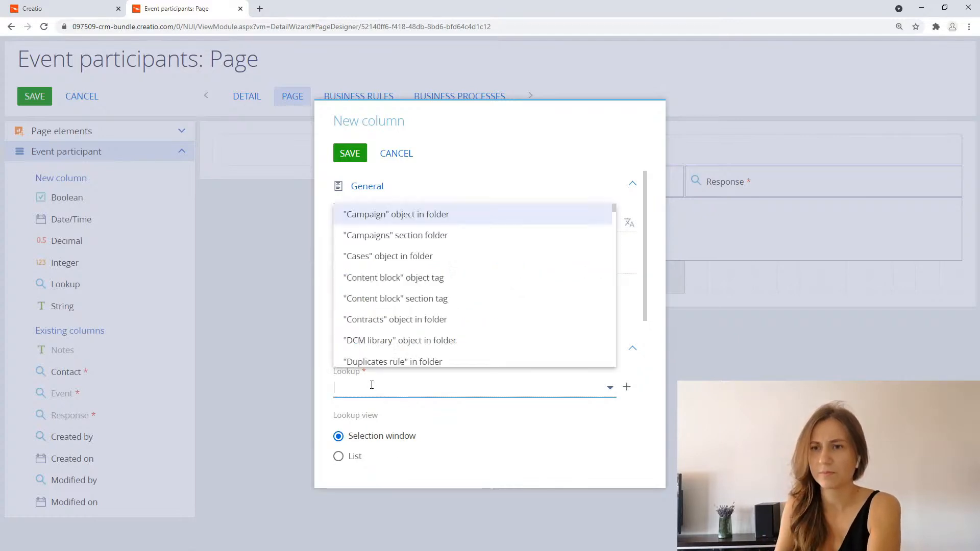
text(cont)
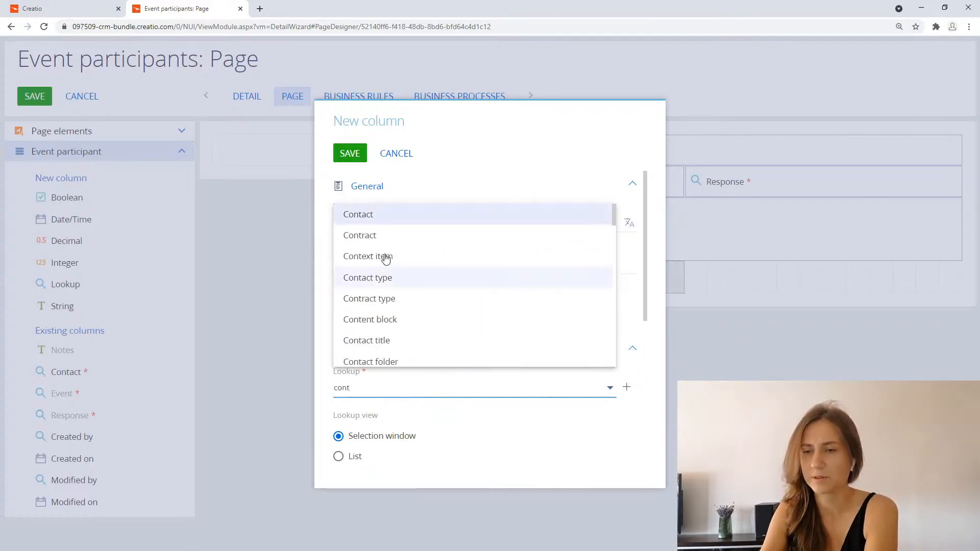
click(381, 219)
scroll(350, 429, down, 4)
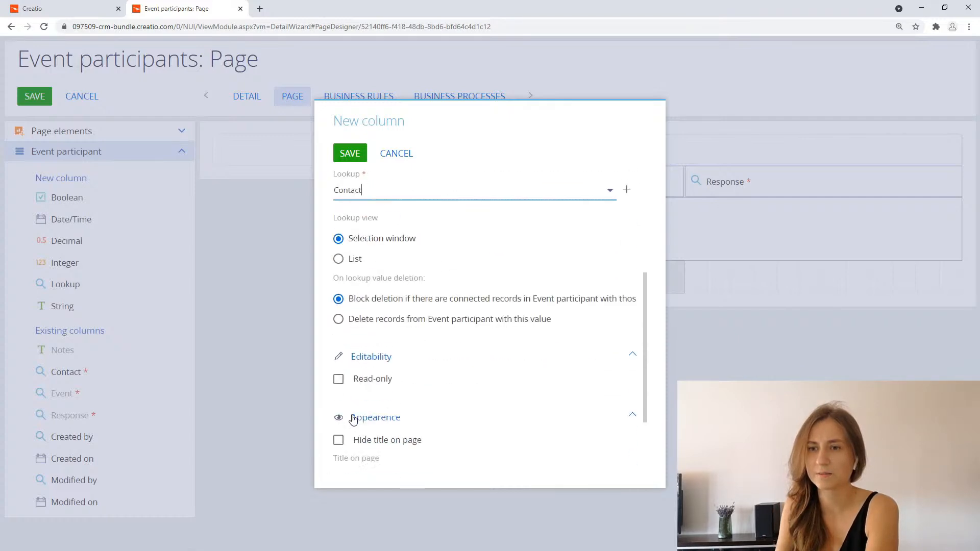
click(339, 374)
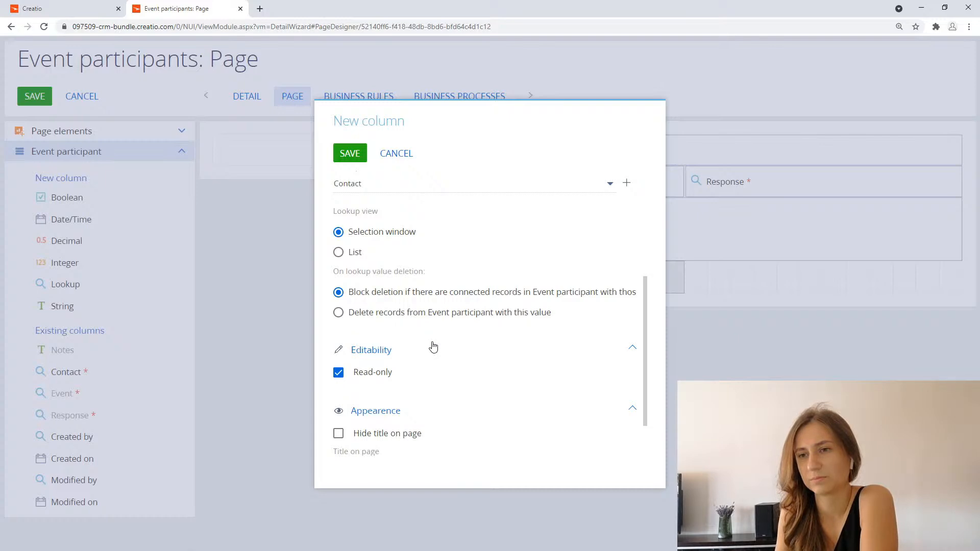
click(351, 155)
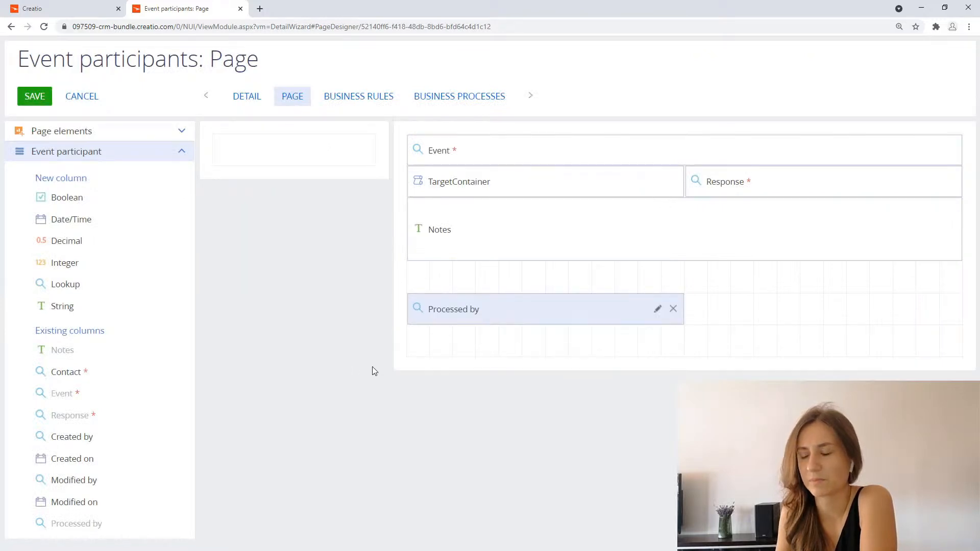
- Add a lookup column beside Processed by, titled Registration method with code UsrRegistrationMethod
drag(133, 279, 777, 311)
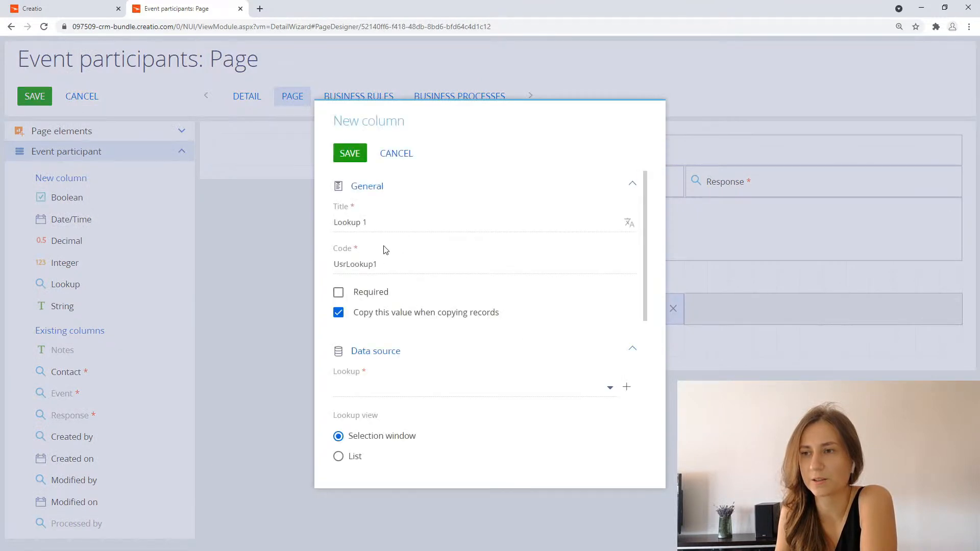
drag(371, 222, 315, 226)
text(Registration )
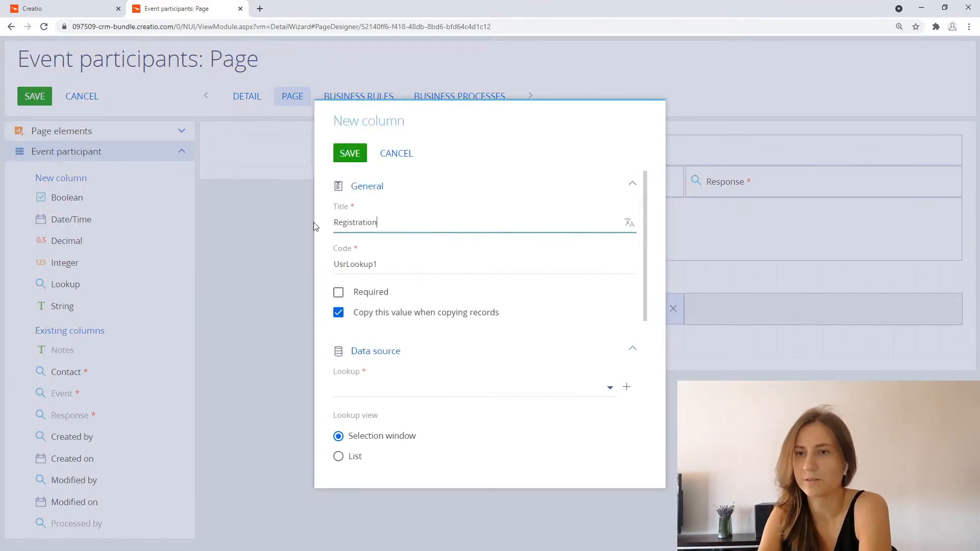
text(math)
key(BackSpace)
key(BackSpace)
key(BackSpace)
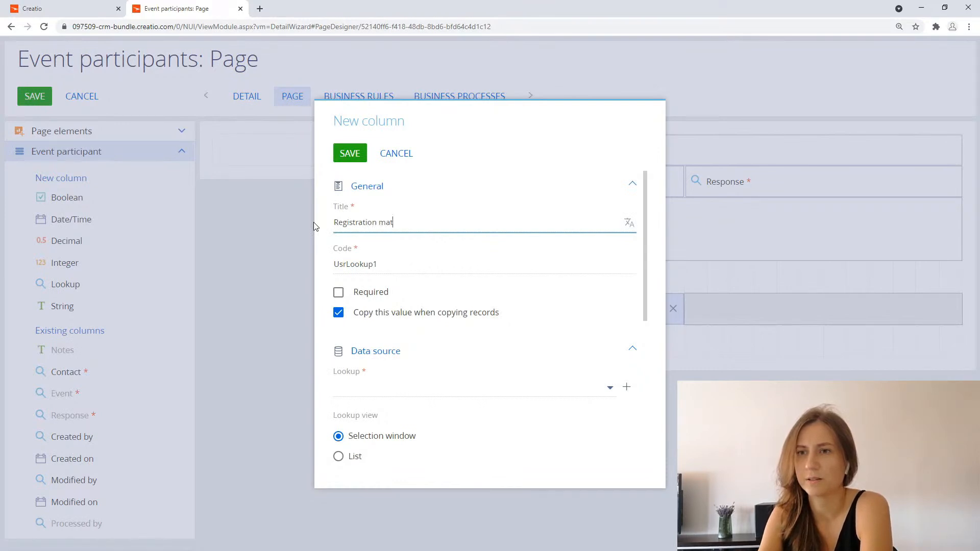
text(ethod)
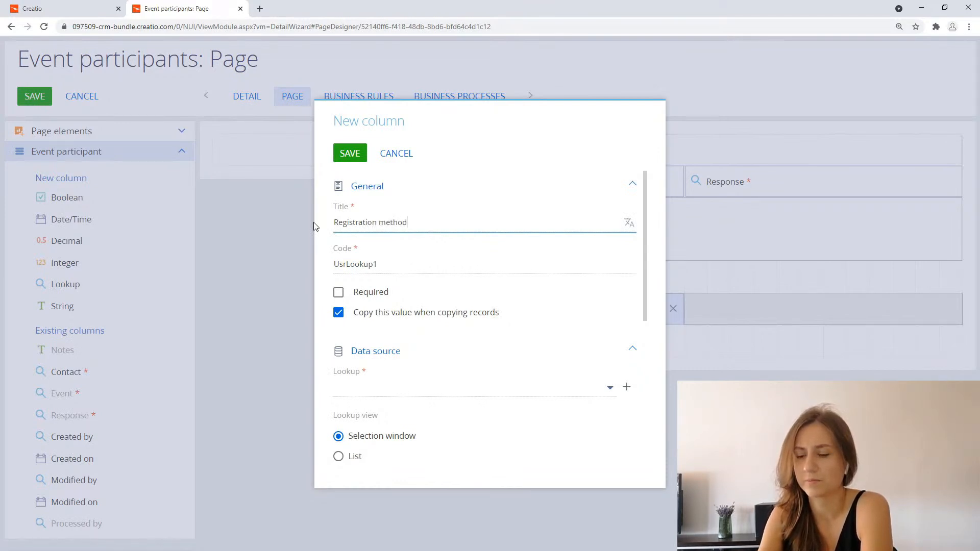
drag(378, 264, 350, 267)
key(BackSpace)
key(BackSpace)
text(RegistrationMethod)
- Create the lookup Event participant registration method with code UsrRegistrationMethod for the column and set its lookup view to List
click(626, 387)
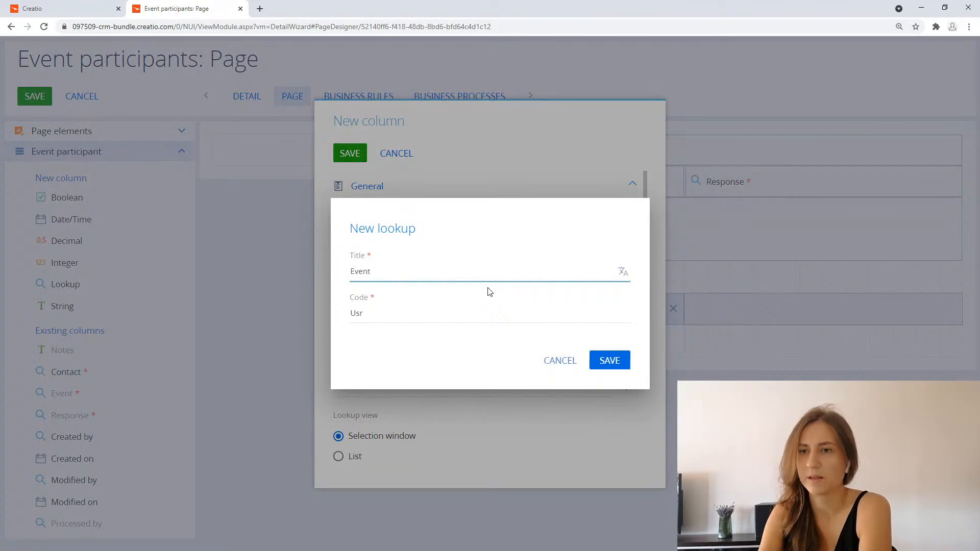
text(Event participant registrator)
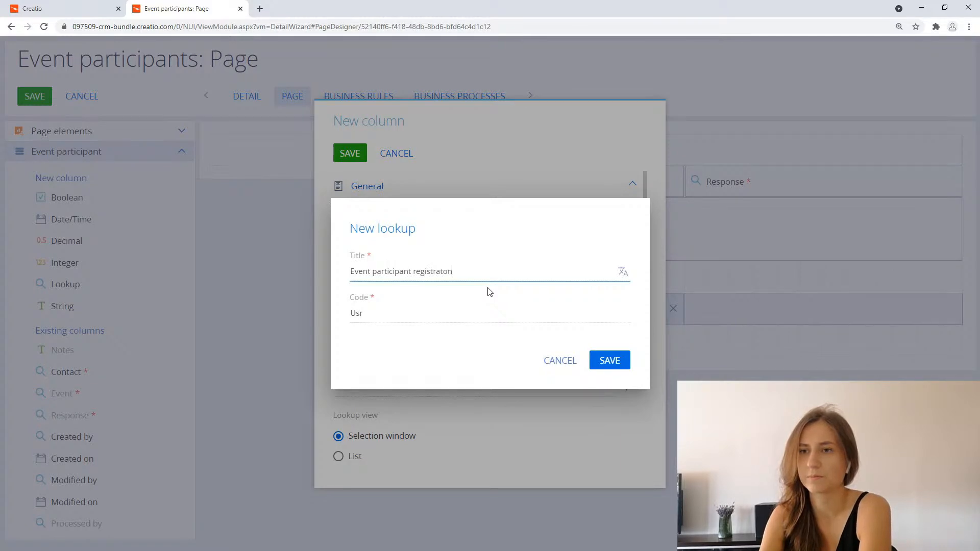
text(ion meth)
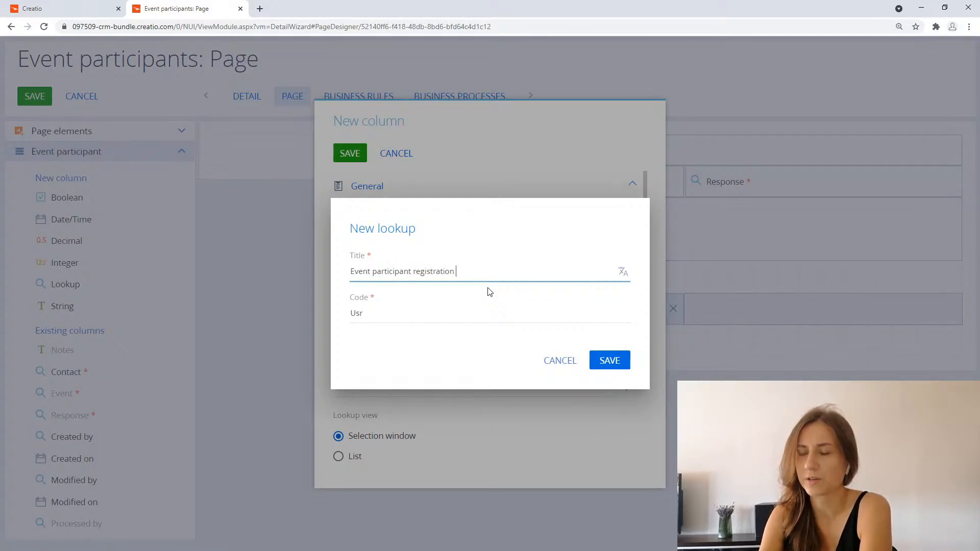
text(od)
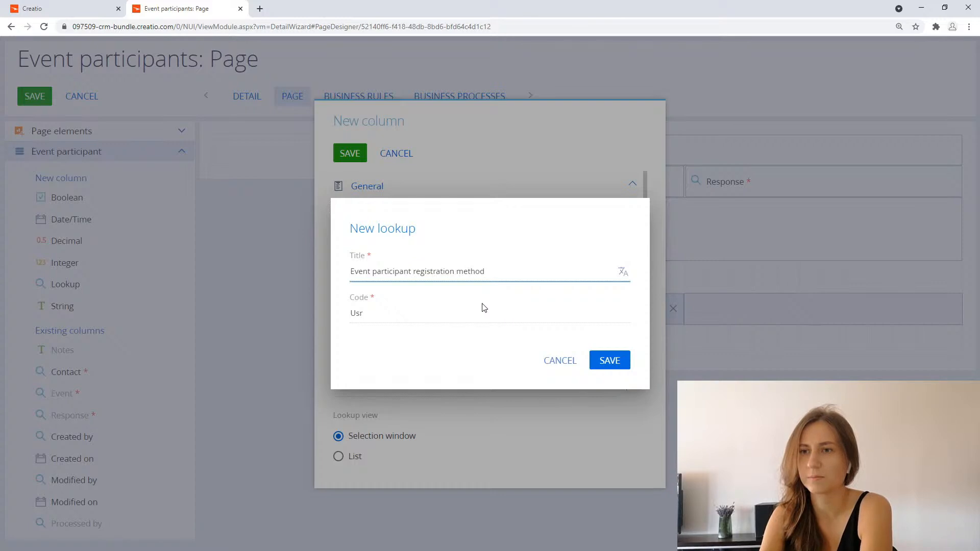
click(404, 320)
text(RegistrationMethod)
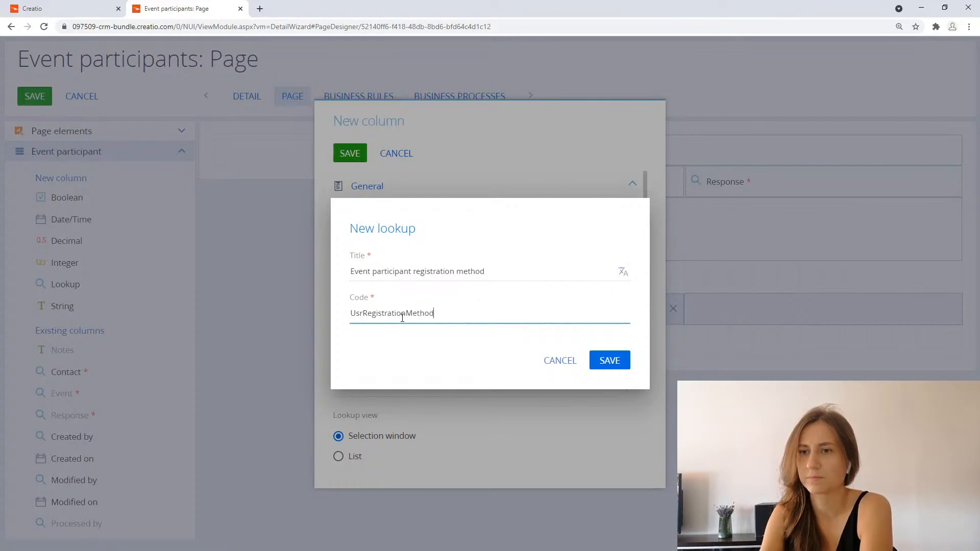
click(602, 362)
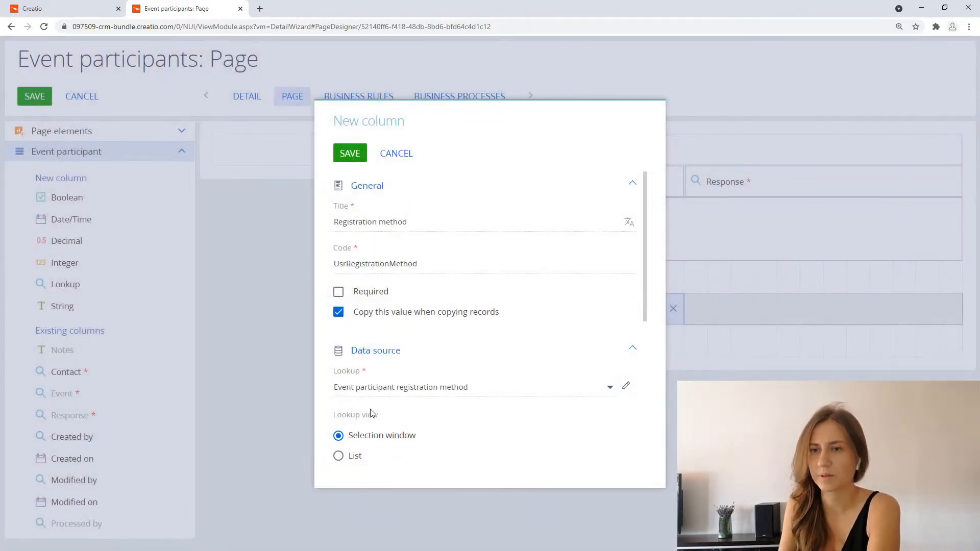
scroll(372, 411, down, 2)
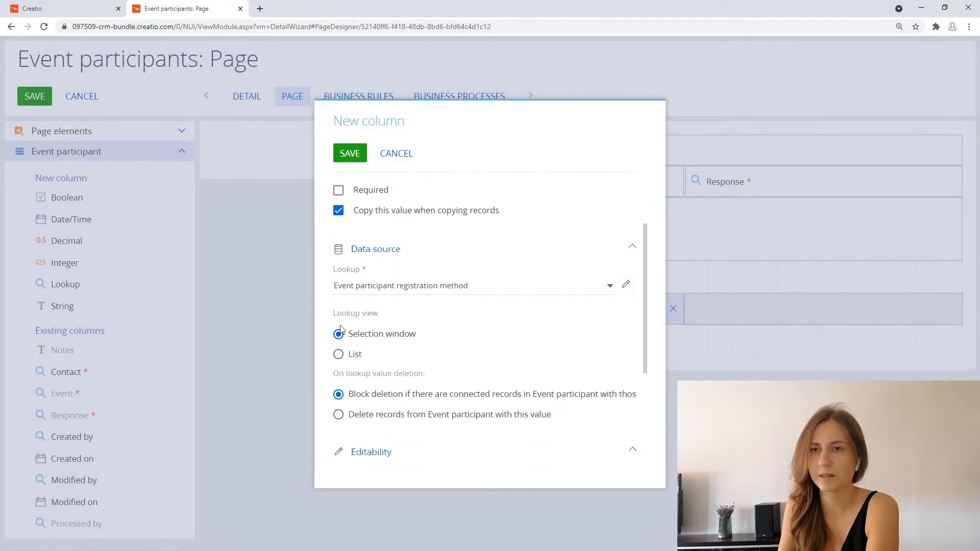
click(339, 354)
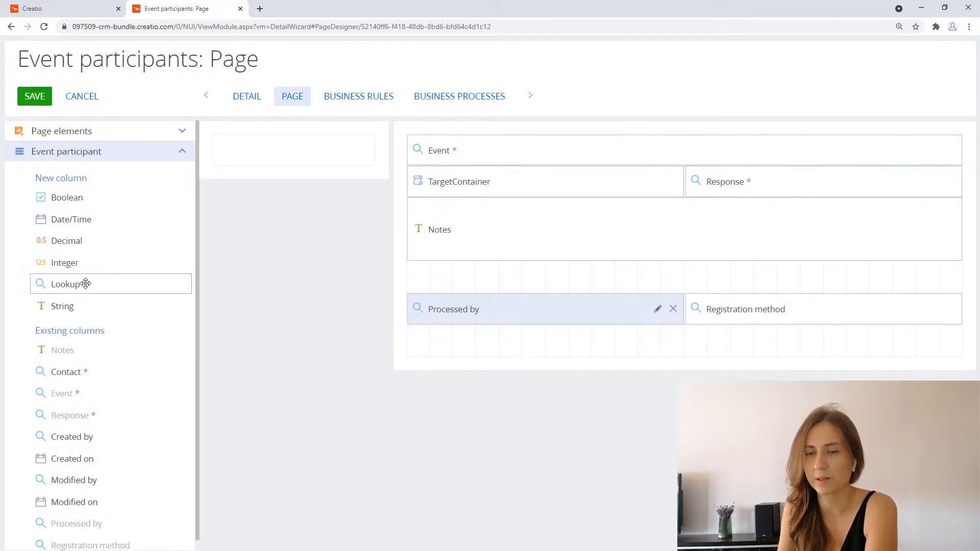
- Add a Boolean column beneath Processed by, titled Disqualified with code UsrDisqualified
drag(102, 198, 484, 338)
drag(376, 222, 309, 231)
text(Disqualified)
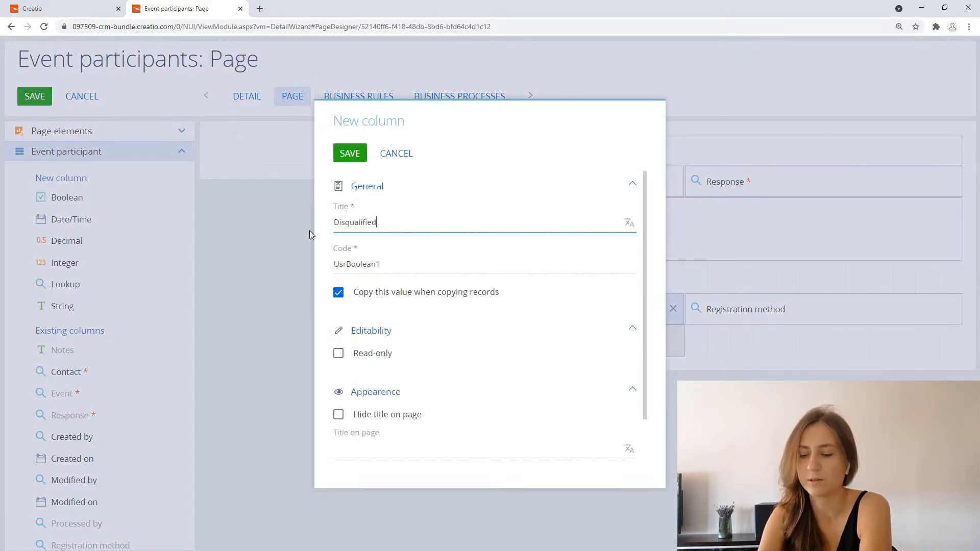
drag(382, 264, 348, 263)
text(Disqu)
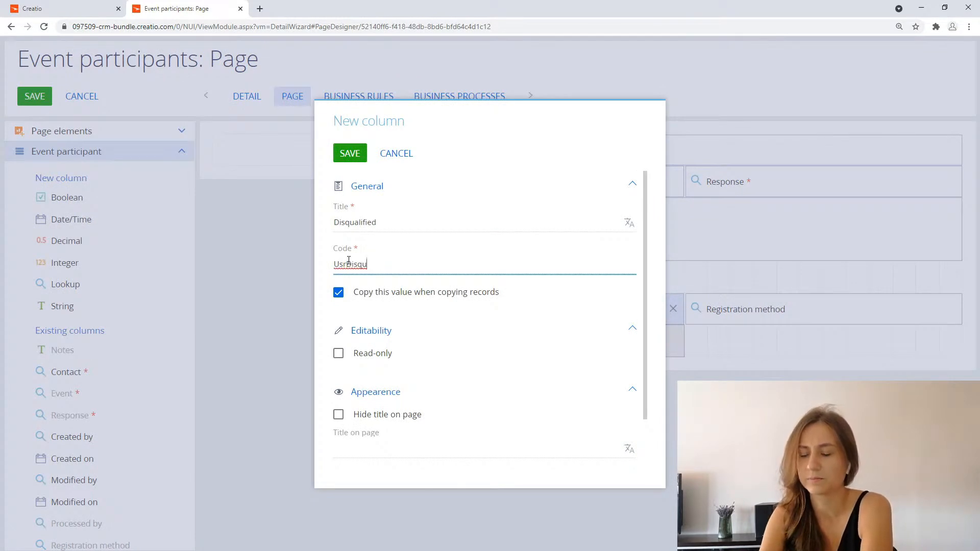
click(374, 222)
drag(375, 223, 336, 247)
key(ctrl+c)
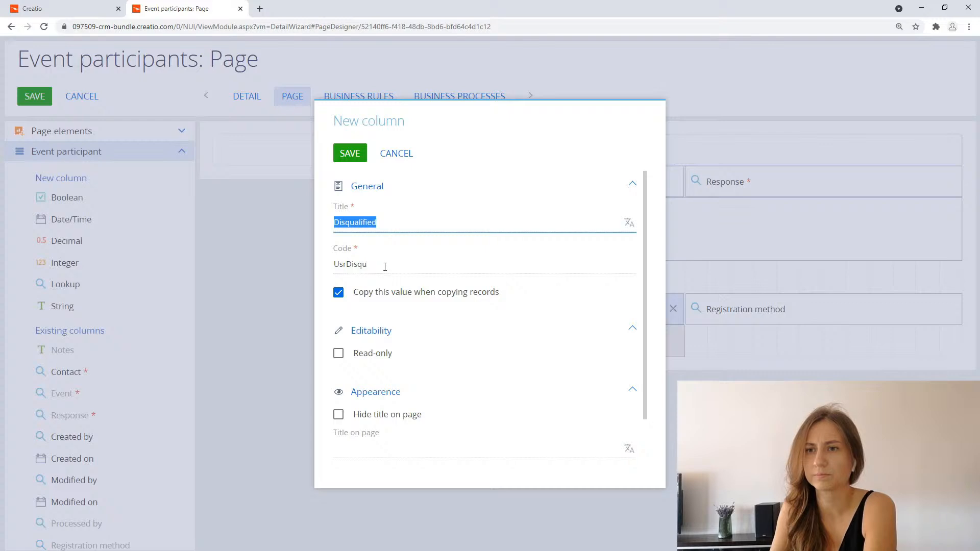
click(385, 266)
key(BackSpace)
key(BackSpace)
key(BackSpace)
key(ctrl+v)
- Save the Disqualified column as read-only and move it one row lower on the page
scroll(345, 283, down, 1)
click(338, 303)
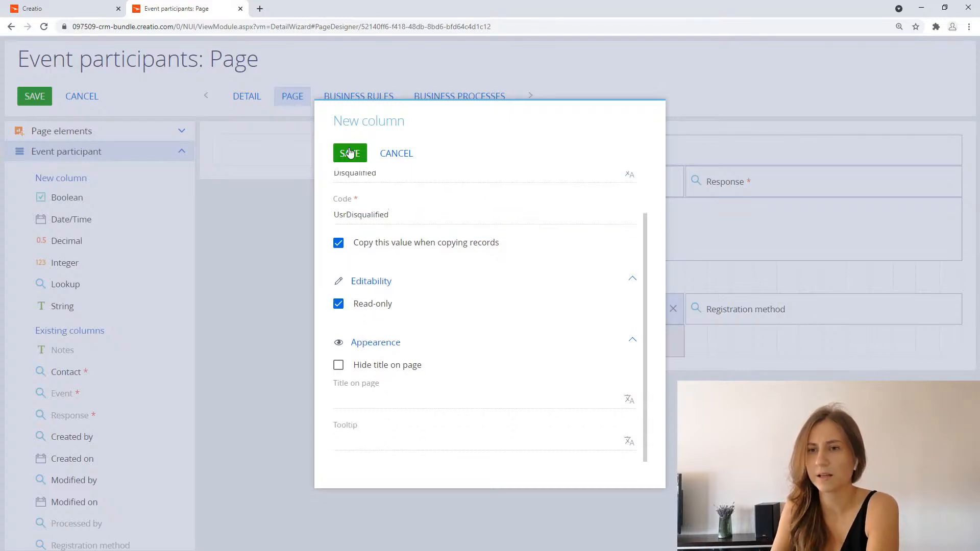
click(351, 154)
drag(489, 341, 491, 381)
- Add a lookup column beside Disqualified, titled Reason for disqualification with code UsrReasonDisqualification
drag(83, 282, 756, 369)
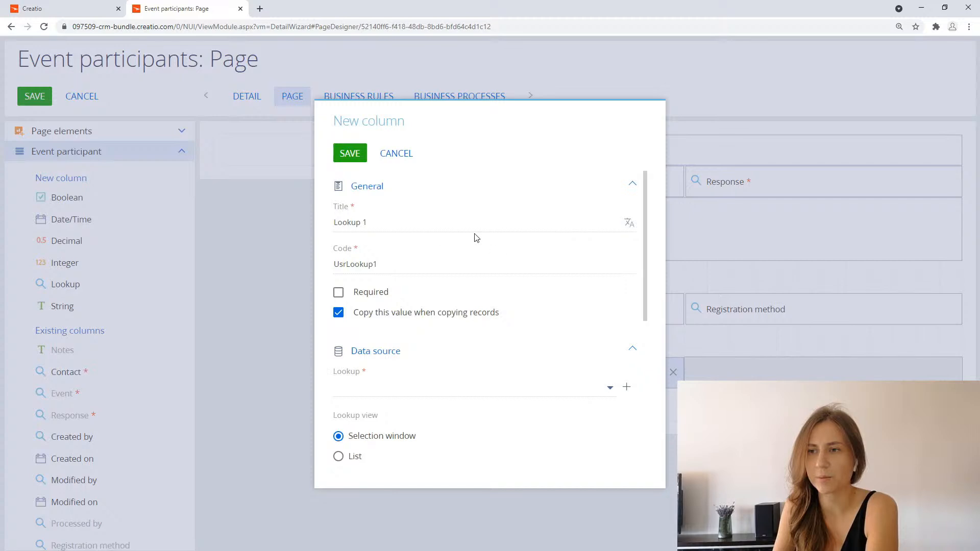
click(392, 223)
text(Reas)
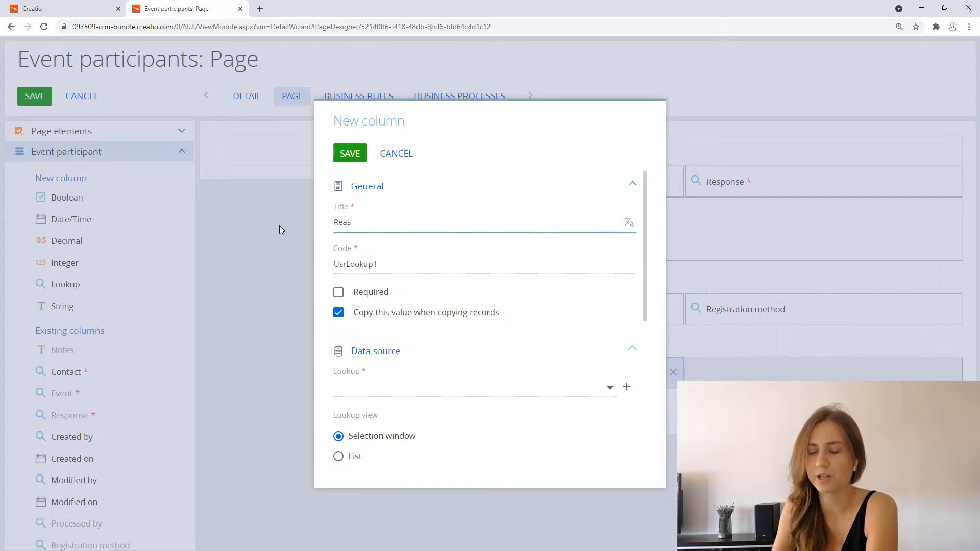
text(on for dia)
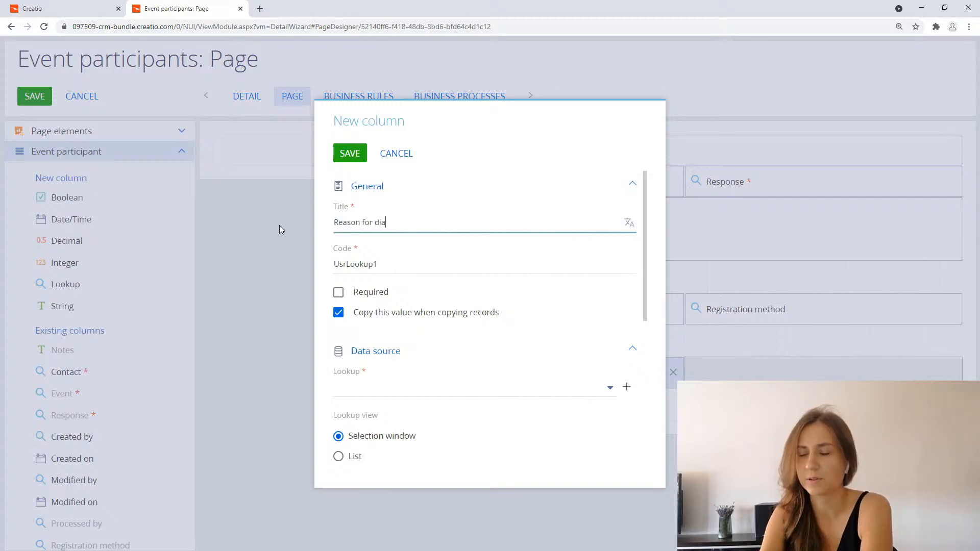
key(BackSpace)
text(sq)
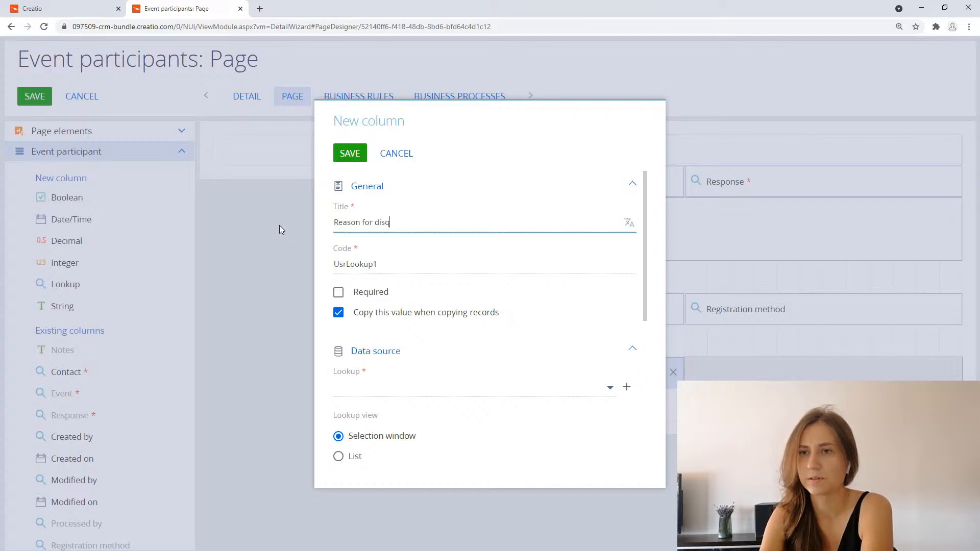
text(ualifi)
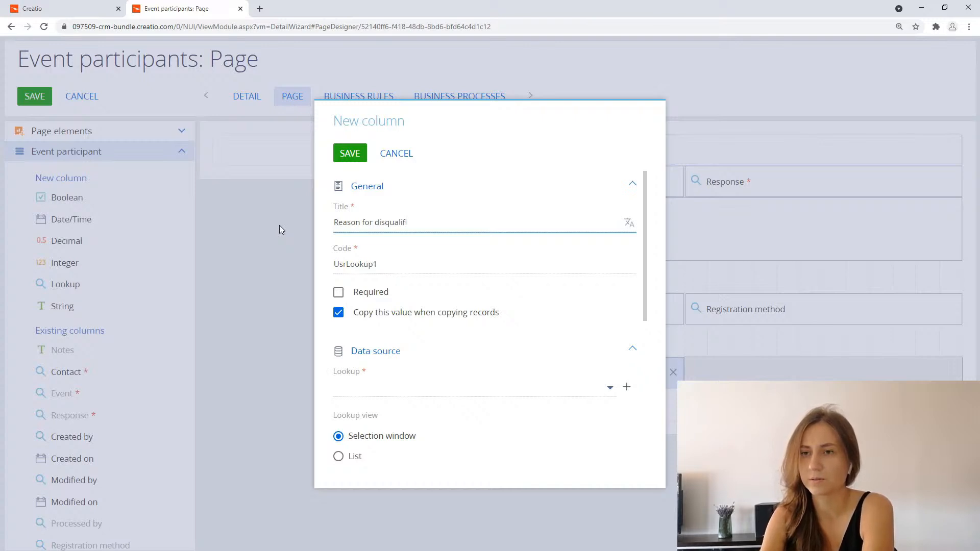
text(cation)
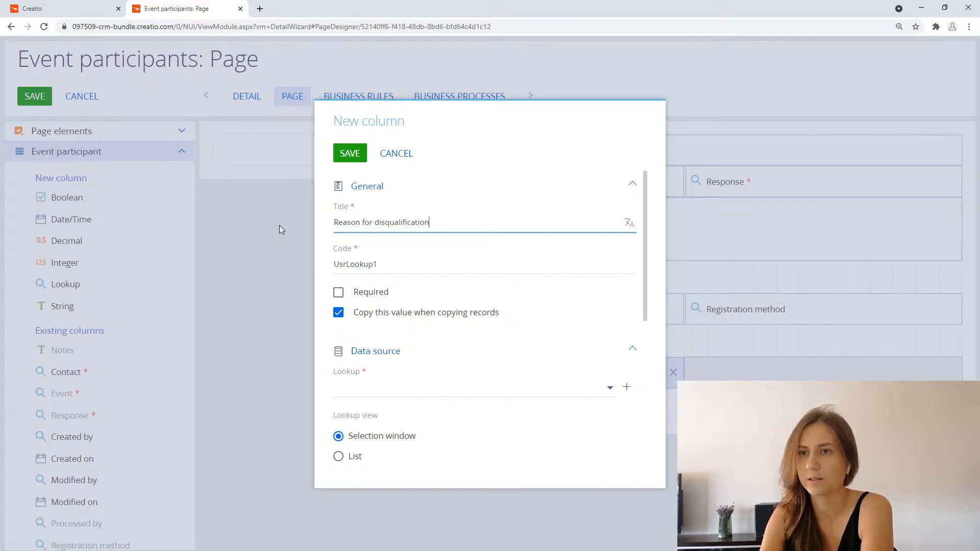
drag(378, 264, 347, 264)
text(ReasonDisqualification)
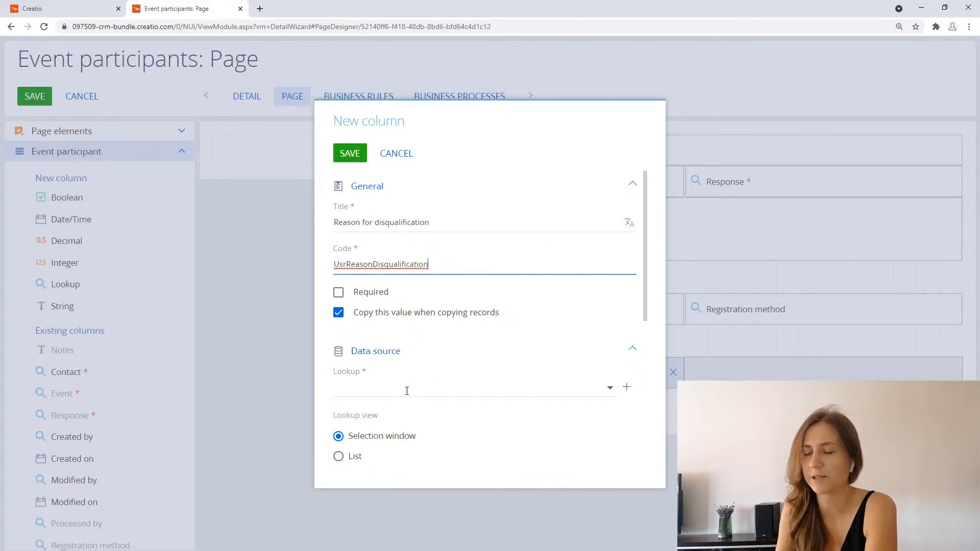
- Create the lookup Reason for disqualification with code UsrReasonDisqualification as the new column's data source
click(627, 390)
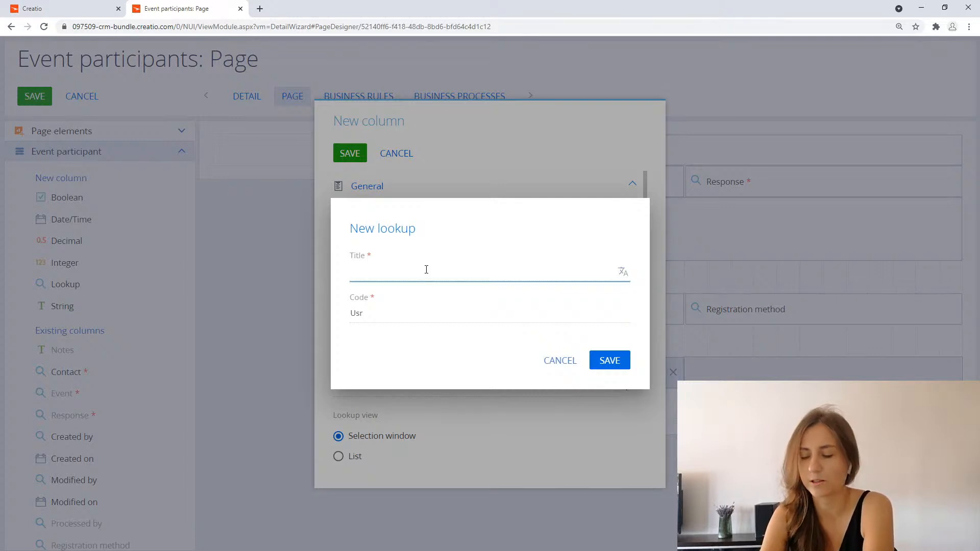
text(Reason for )
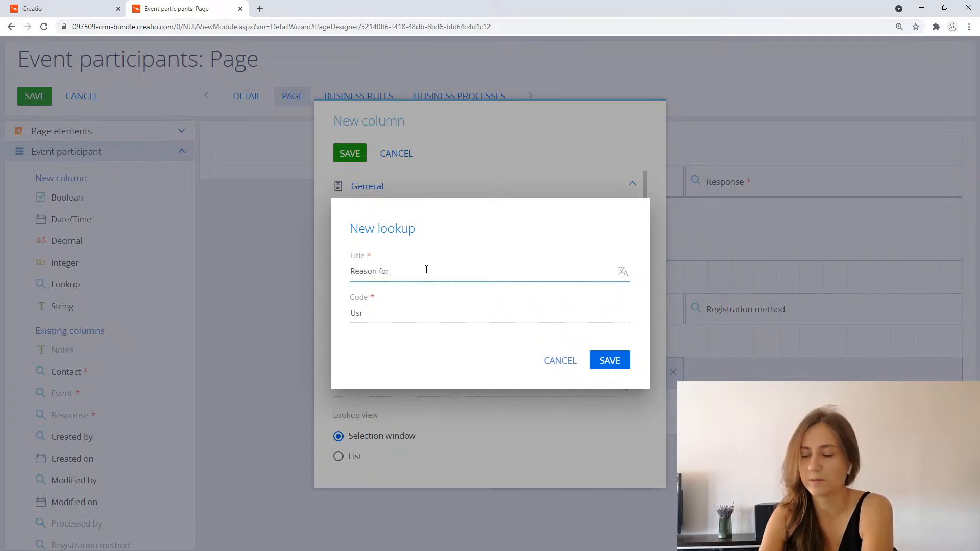
text(disqualification)
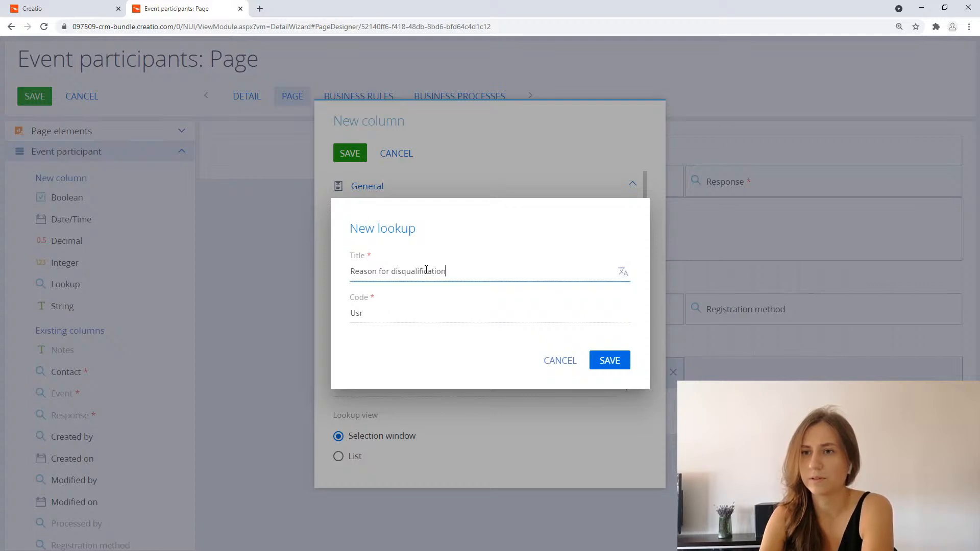
click(406, 314)
text(ReasonD)
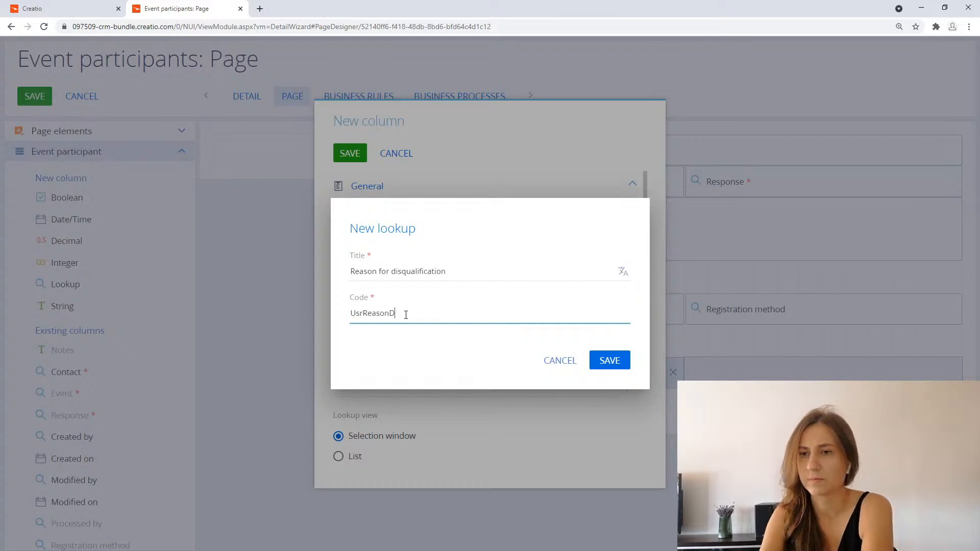
text(isqua)
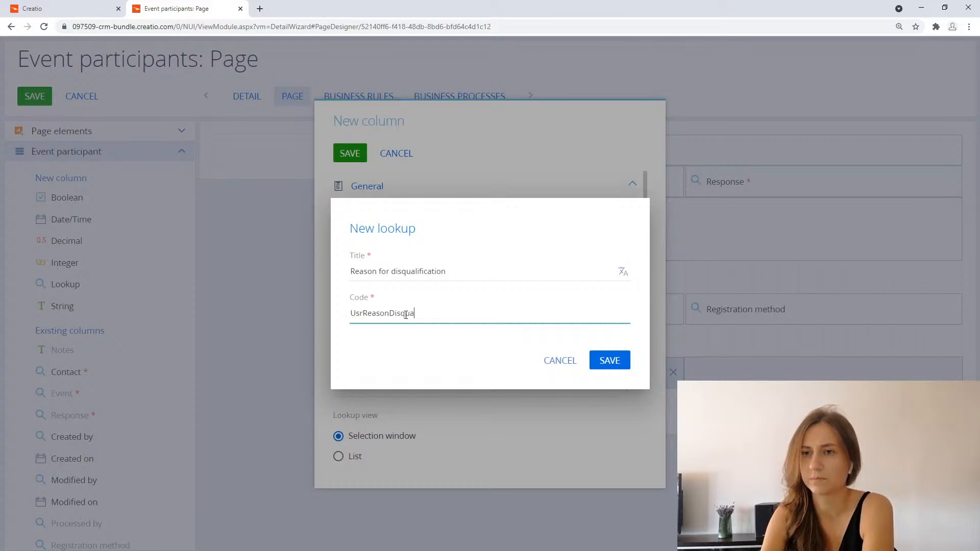
text(lification)
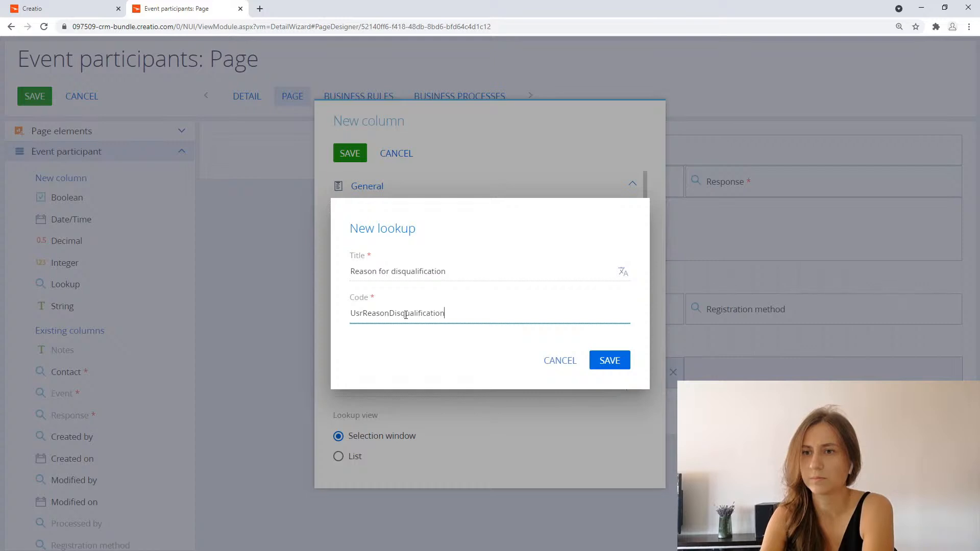
click(607, 361)
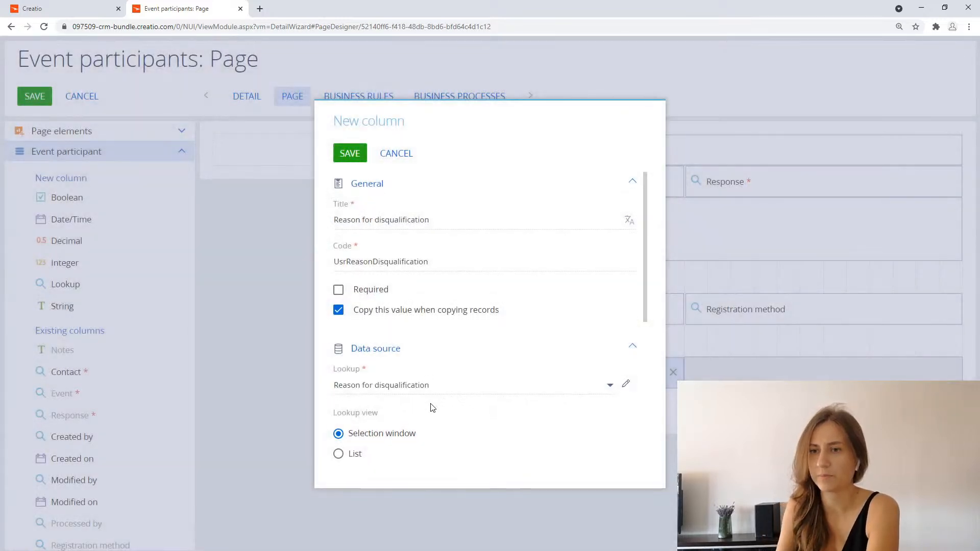
- Make the Reason for disqualification column read-only and save it
scroll(430, 407, down, 3)
click(340, 426)
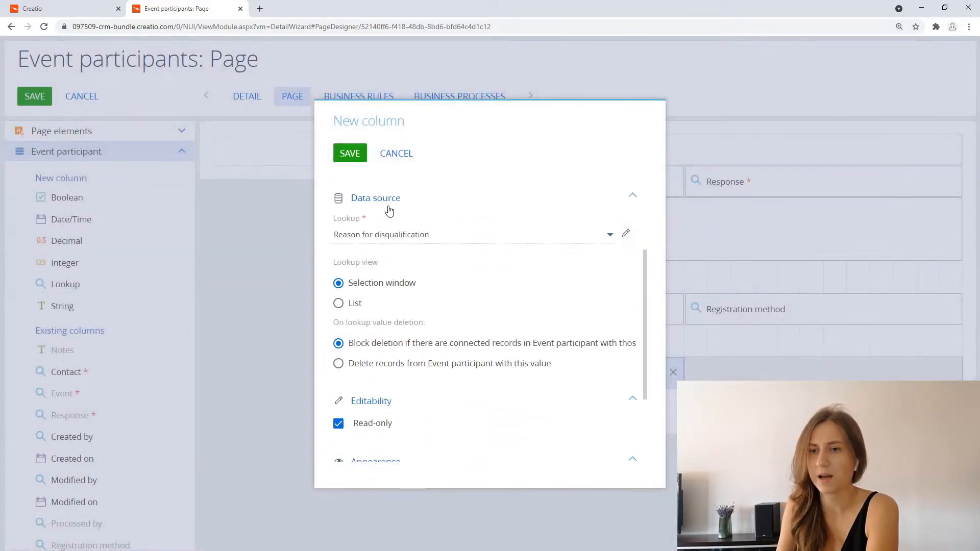
click(357, 156)
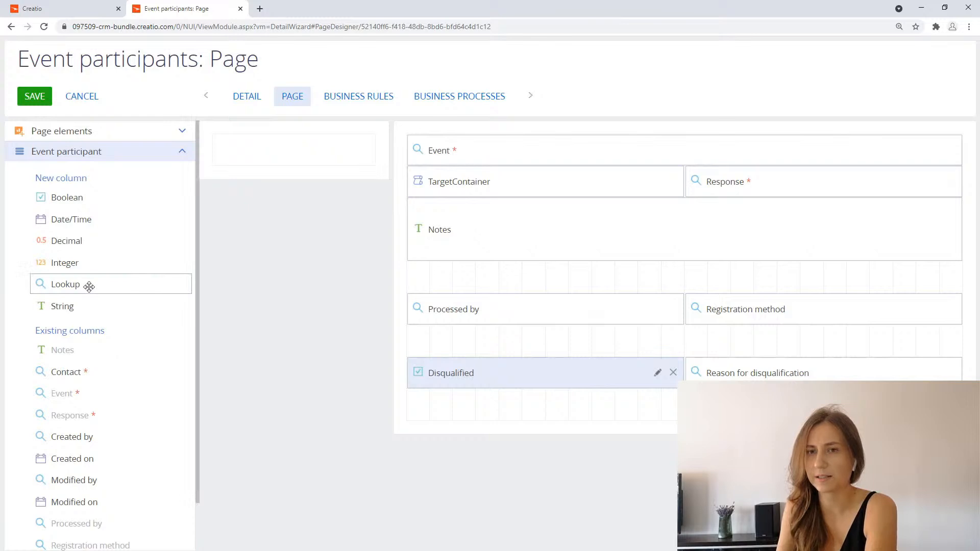
- Add a lookup column beneath Disqualified, titled Invoice with code UsrInvoice
drag(89, 286, 462, 401)
drag(382, 224, 307, 222)
text(Invoice)
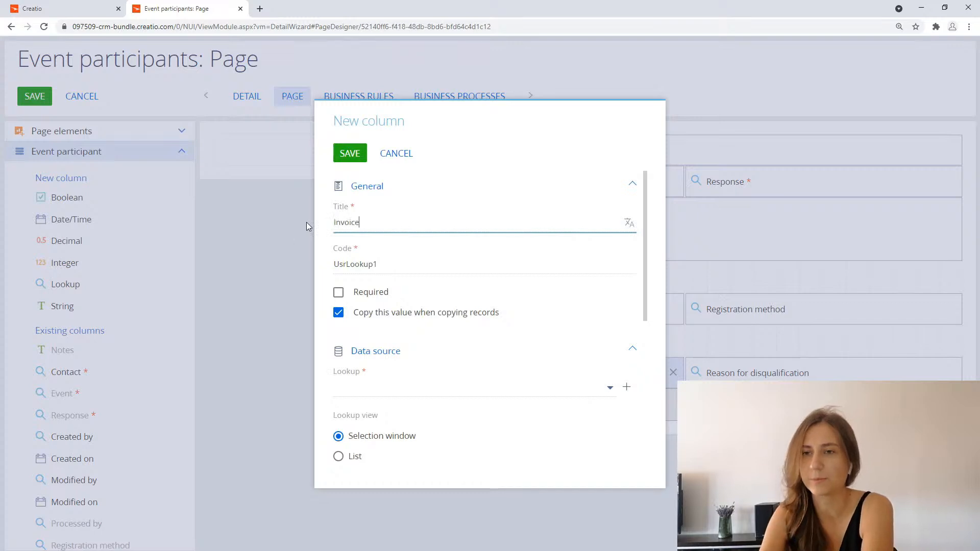
drag(398, 265, 350, 264)
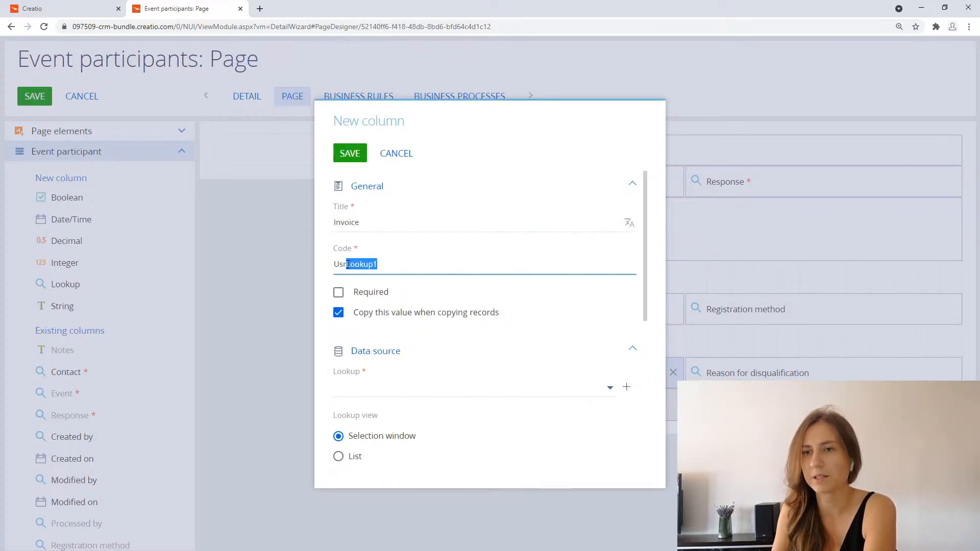
text(Ijnvoice)
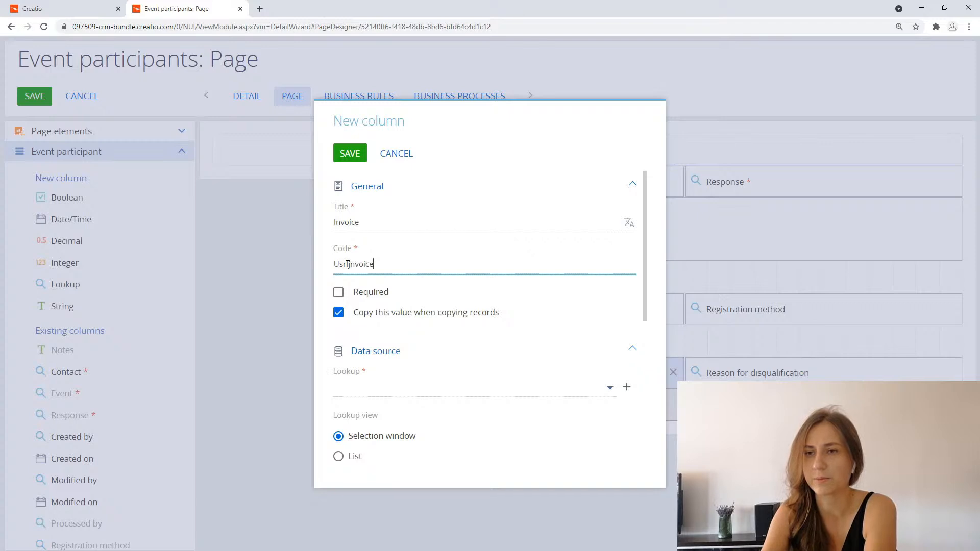
key(BackSpace)
key(BackSpace)
key(BackSpace)
key(BackSpace)
key(BackSpace)
key(BackSpace)
key(BackSpace)
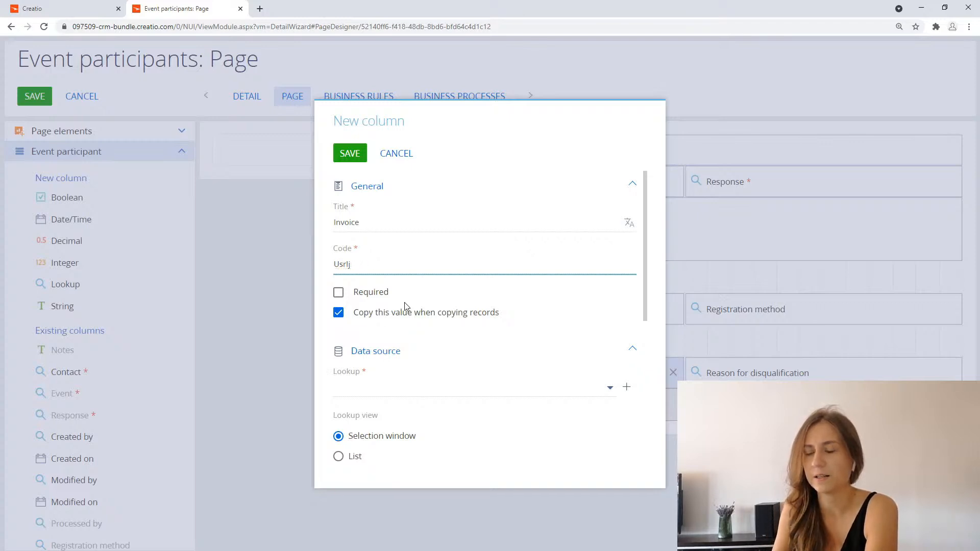
text(nvoice)
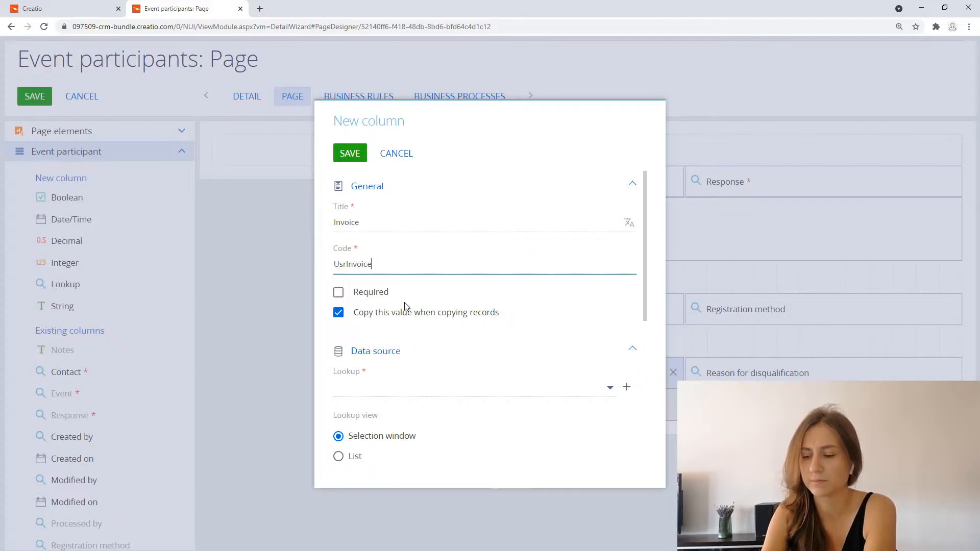
- Use the existing Invoice lookup as the Invoice column's data source and save the column
click(359, 387)
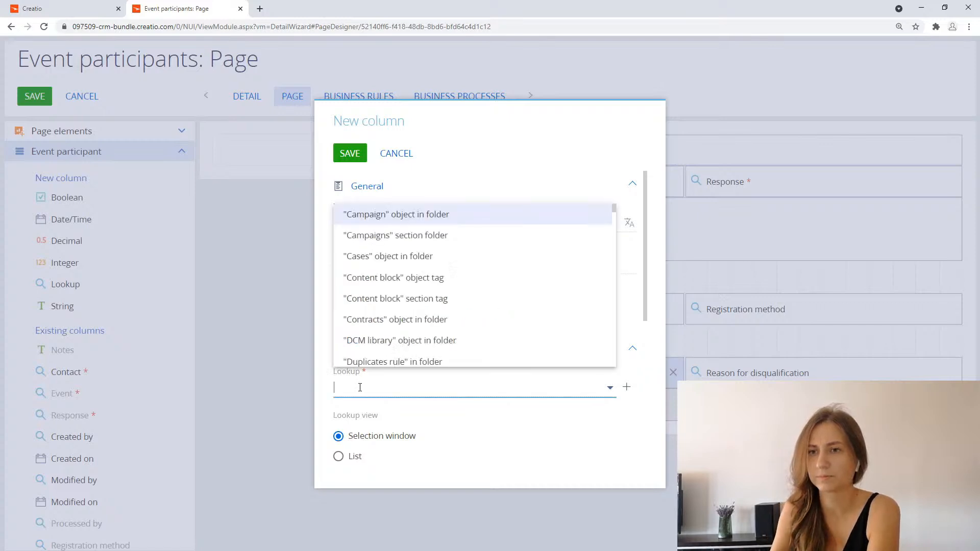
text(invoice)
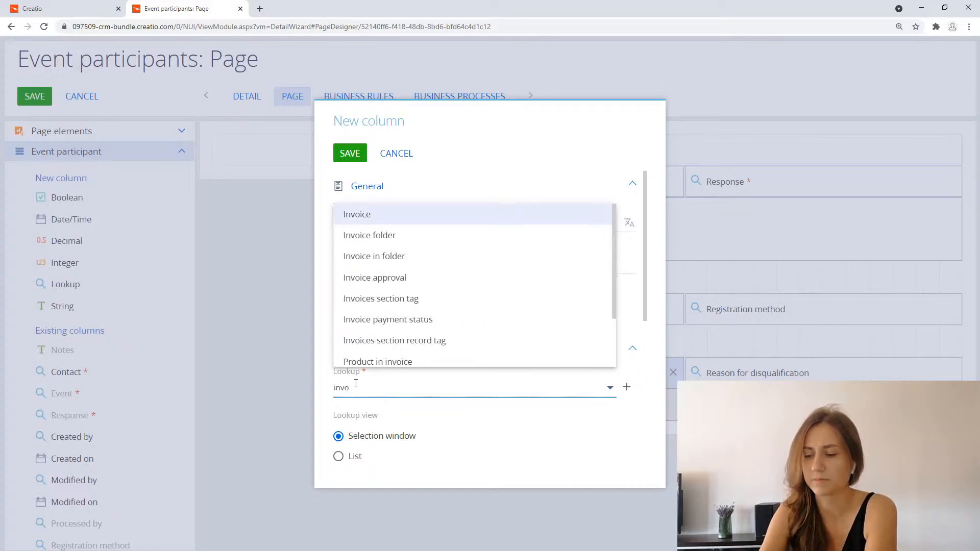
click(361, 215)
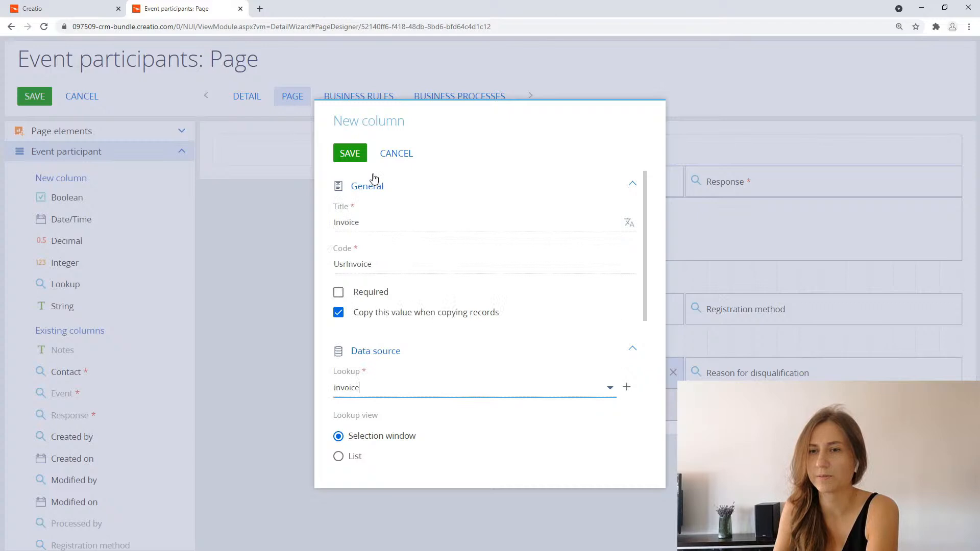
click(353, 154)
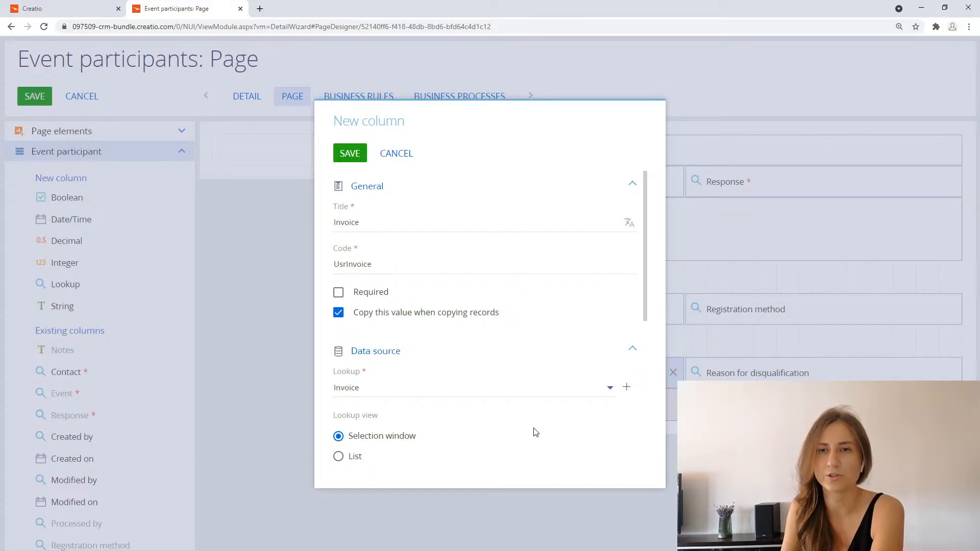
scroll(518, 397, down, 5)
scroll(519, 396, up, 5)
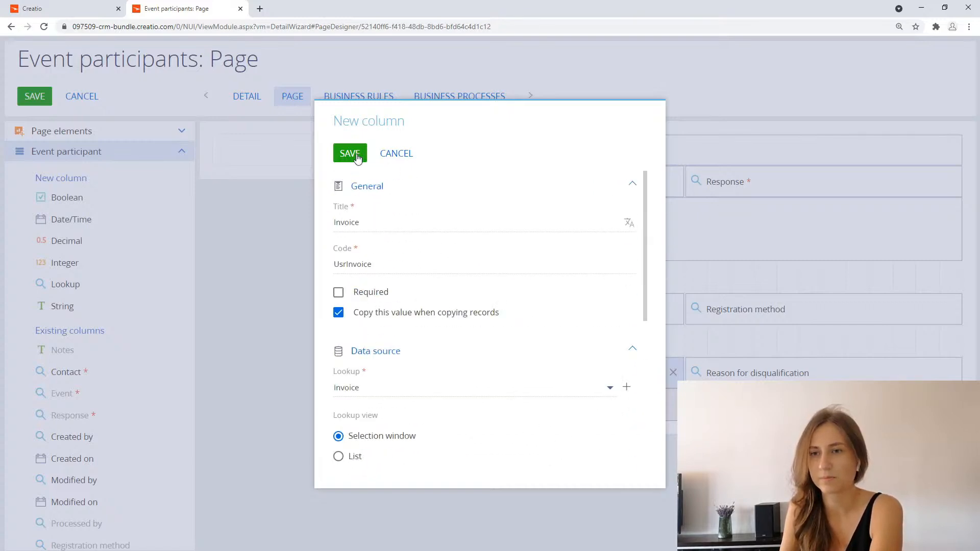
click(356, 155)
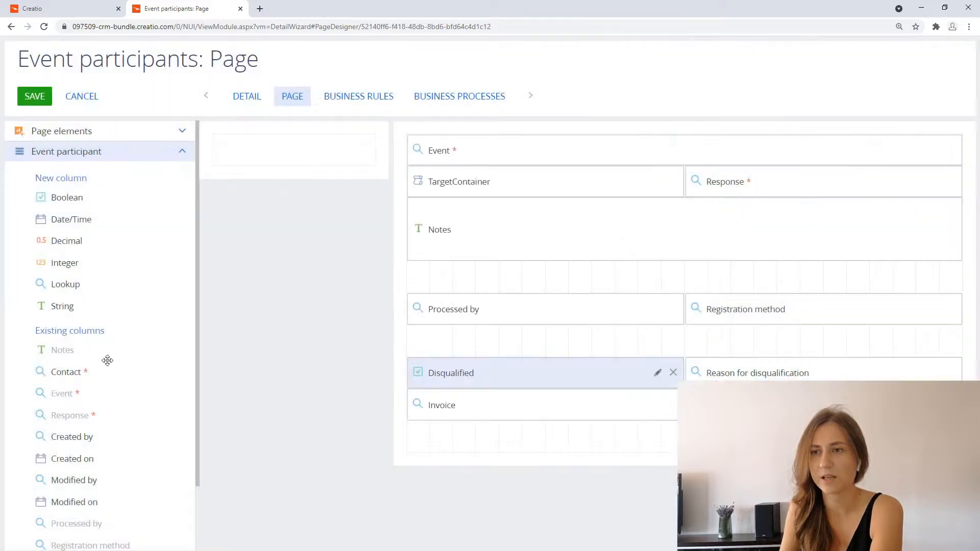
- Add a Date/Time column beside Invoice, titled Invoiced on with code UsrInvoicedOn
drag(81, 223, 738, 404)
key(ctrl+a)
text(Invoi)
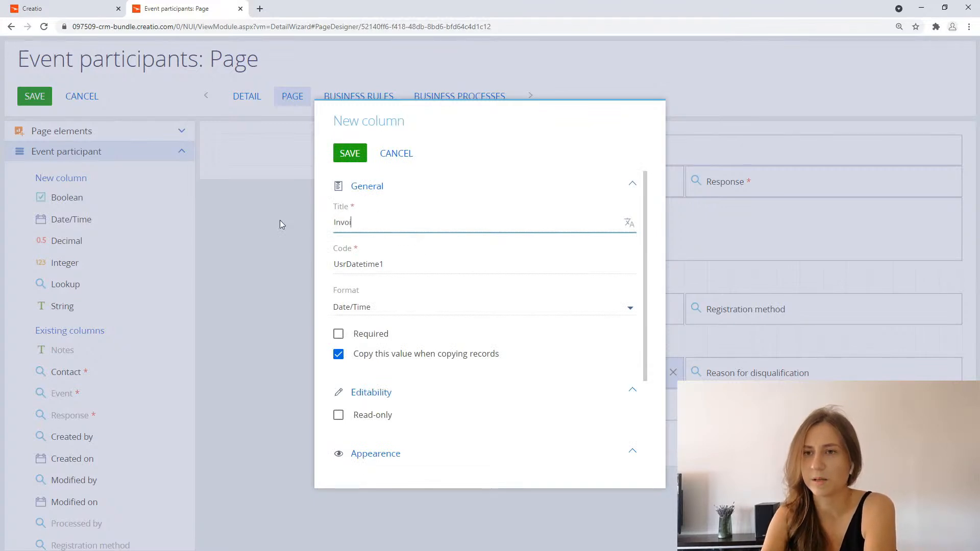
text(ced on)
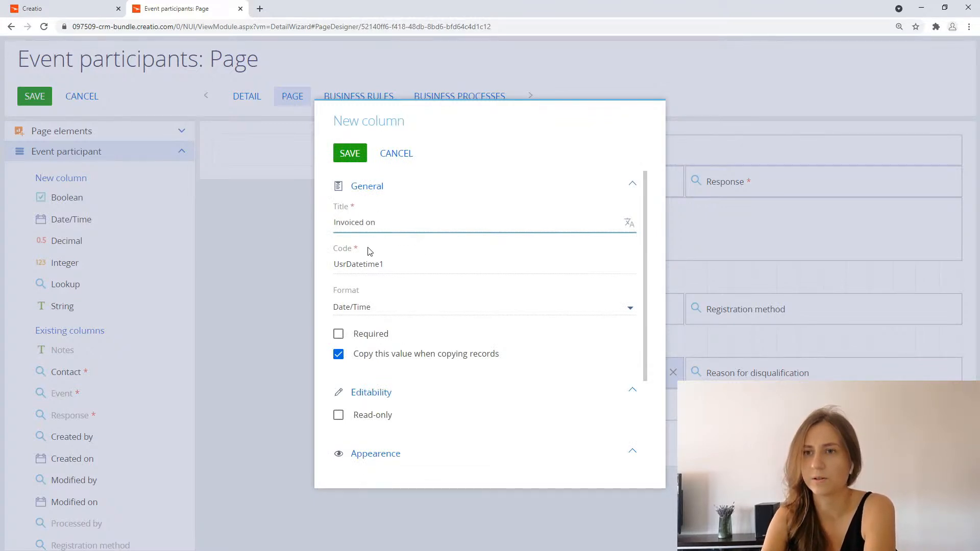
drag(382, 266, 347, 263)
text(In)
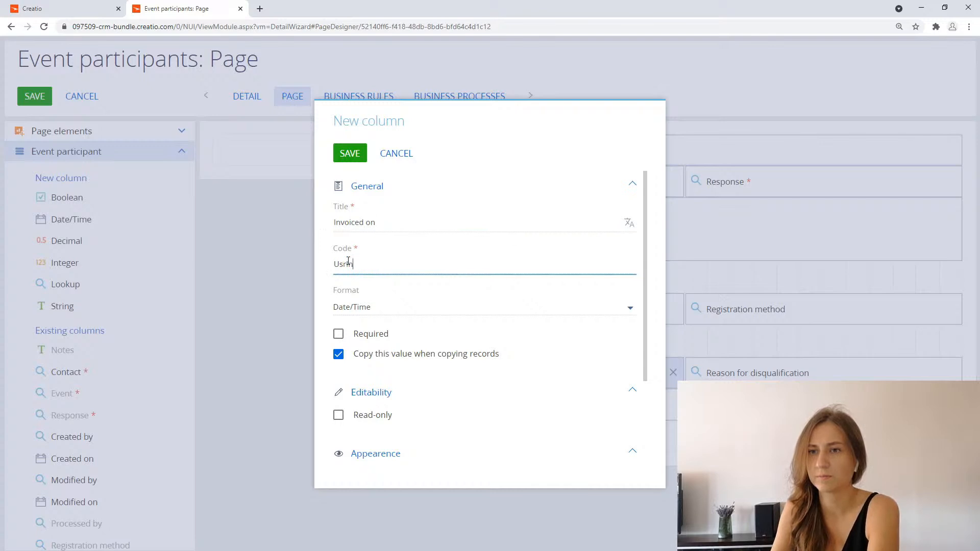
text(voicedOn)
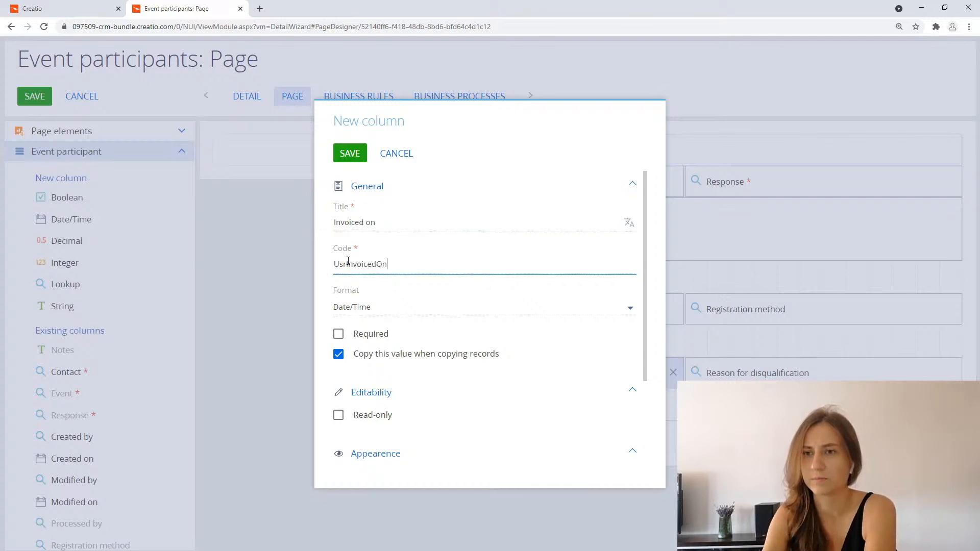
- Make the Invoiced on column read-only and save it
click(394, 376)
scroll(389, 372, down, 2)
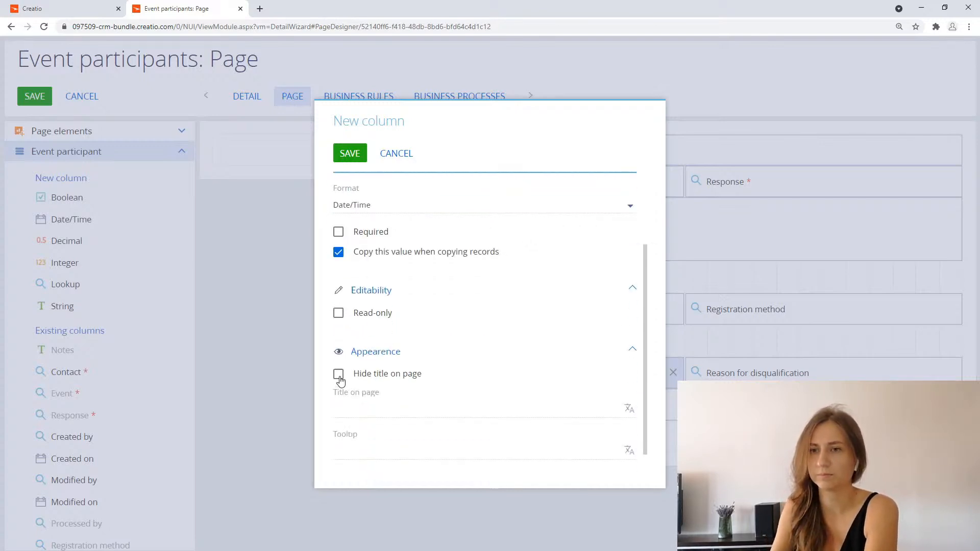
click(338, 313)
click(351, 156)
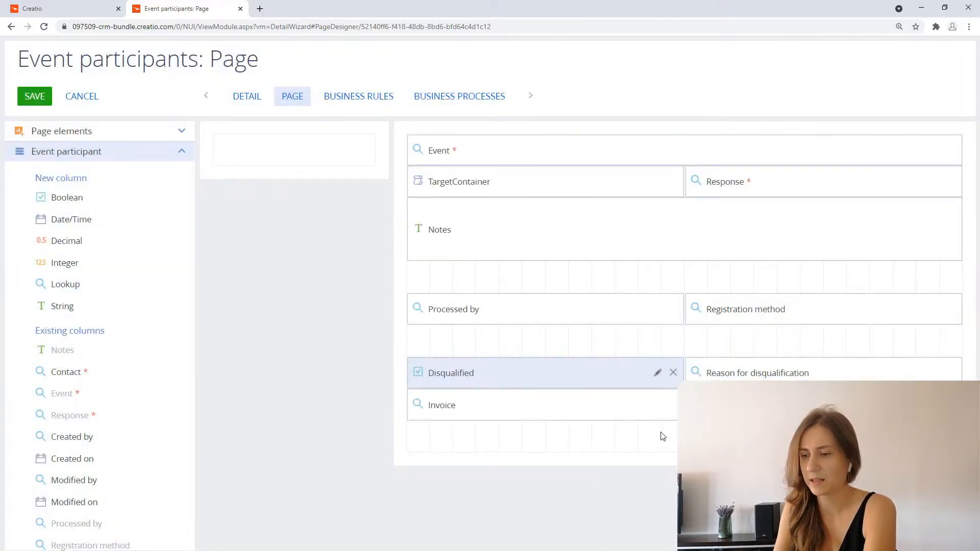
- Add a String column beneath Invoice, titled Agent comment with code UsrAgentComment
drag(72, 306, 462, 442)
click(360, 222)
text(A)
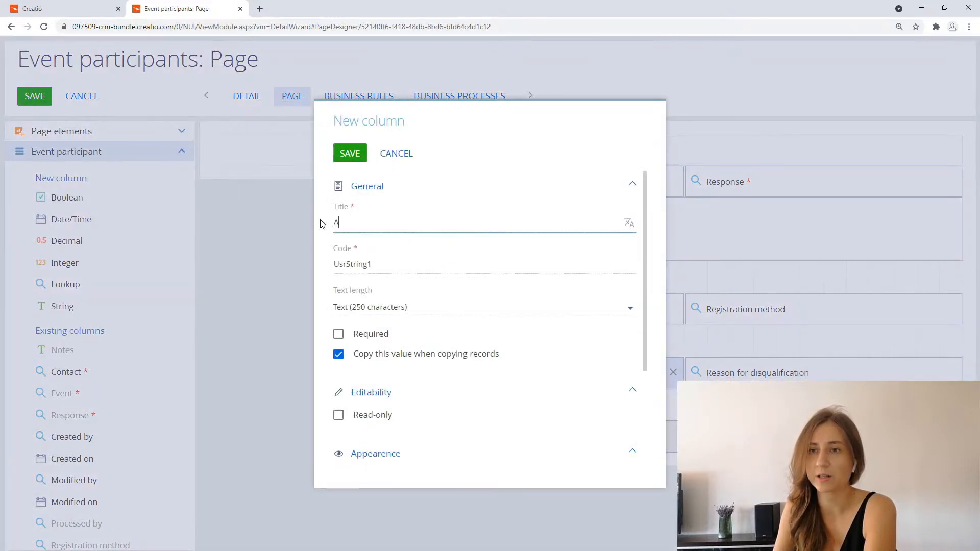
text(gent comment)
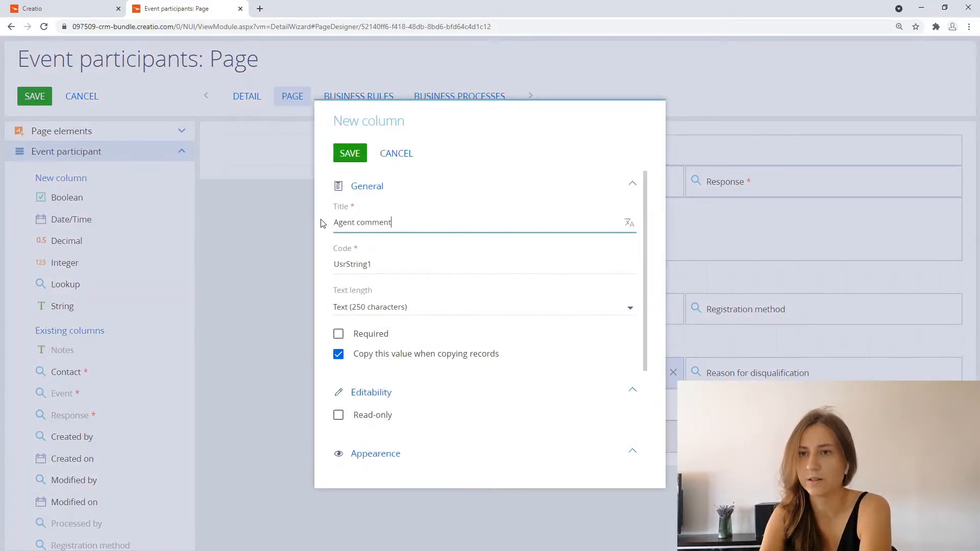
drag(373, 264, 347, 262)
text(AgentComment)
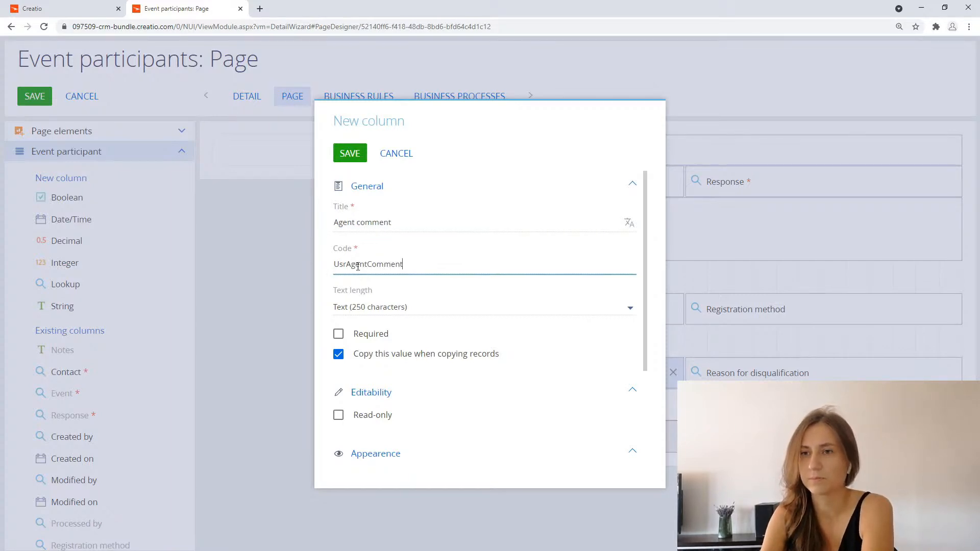
- Save the Agent comment column as read-only, then make its field three rows tall with an empty row beneath Invoice
click(338, 415)
scroll(415, 381, down, 3)
click(339, 451)
click(339, 155)
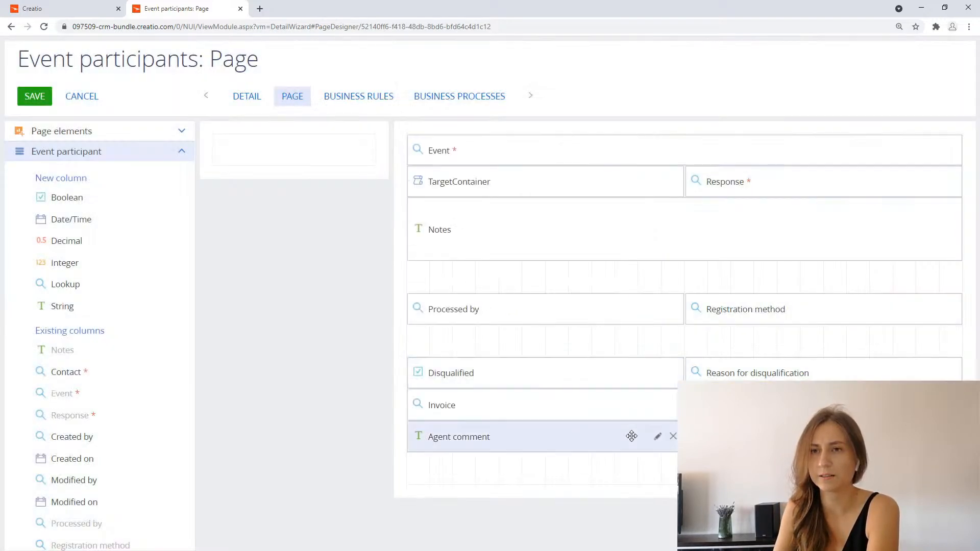
drag(683, 452, 683, 544)
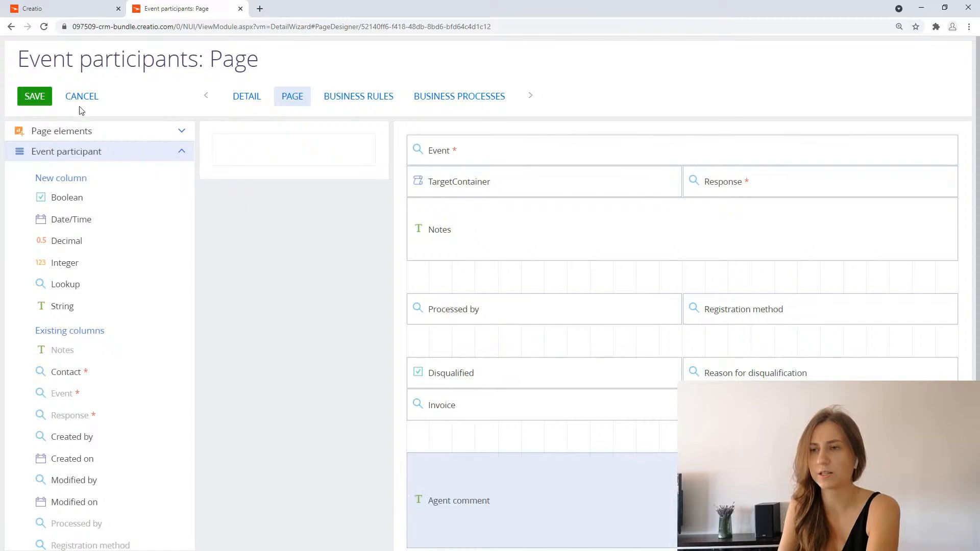
- Save the Event participants page layout and acknowledge the completed changes
click(31, 98)
click(381, 323)
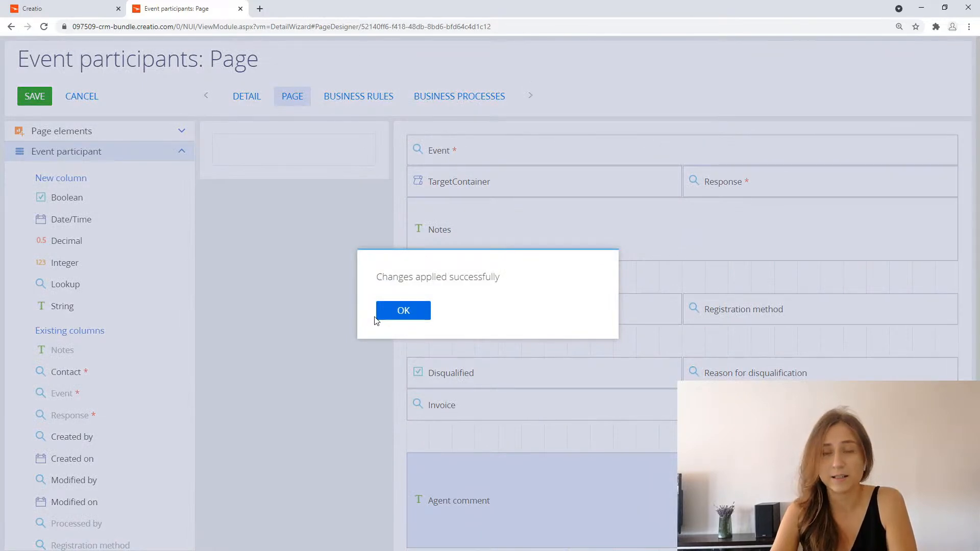
click(397, 311)
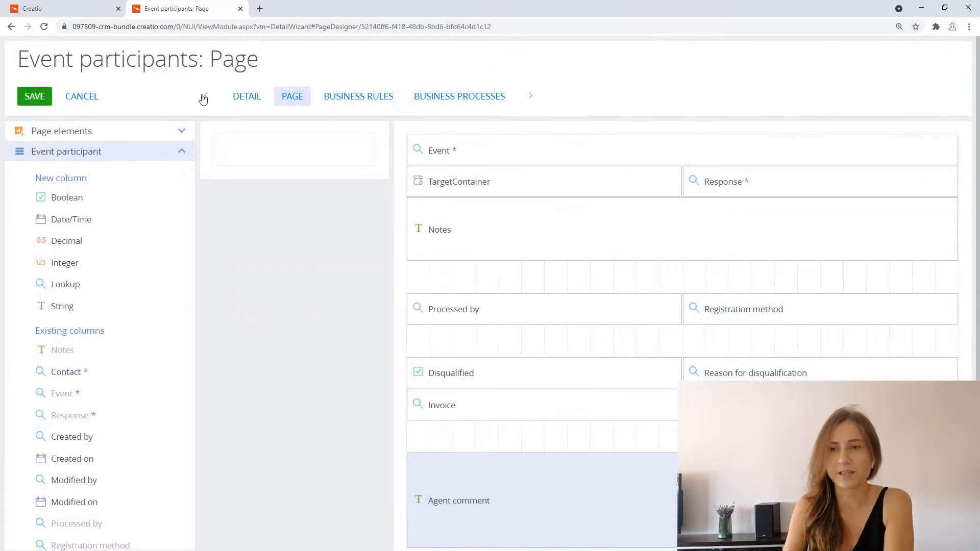
- Return to the Networking Day event record, reload it and close the detail wizard's browser tab
click(84, 10)
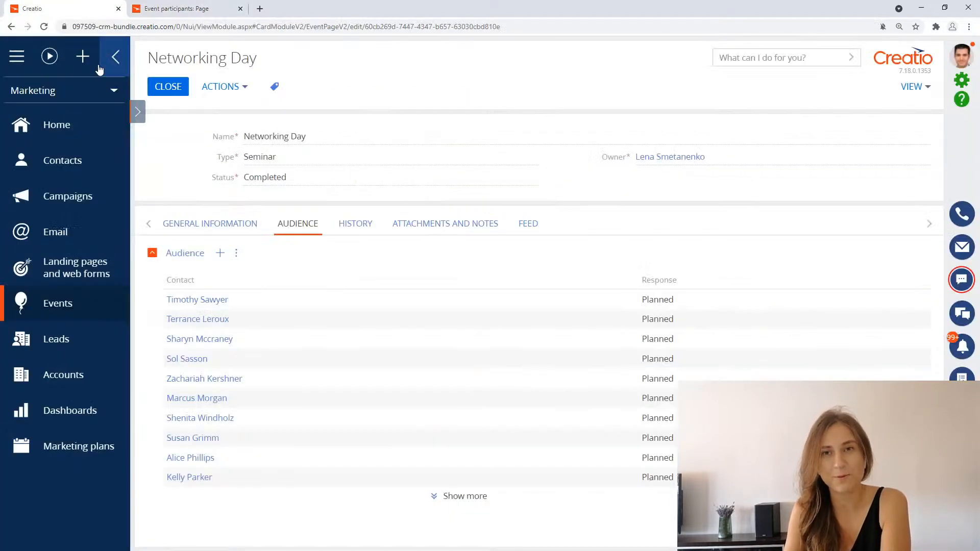
click(44, 26)
click(241, 9)
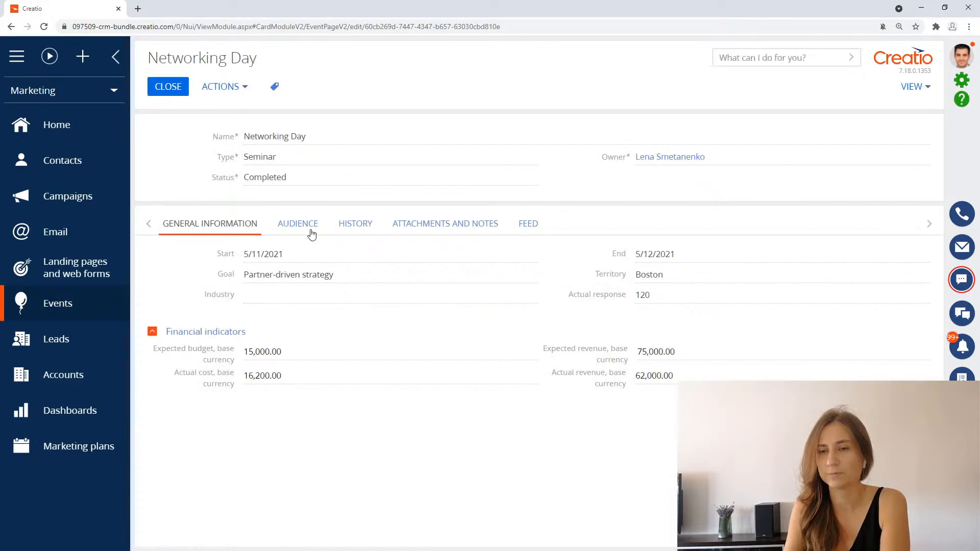
- Open the first participant's record in the Networking Day audience and examine the fields on its page
click(312, 234)
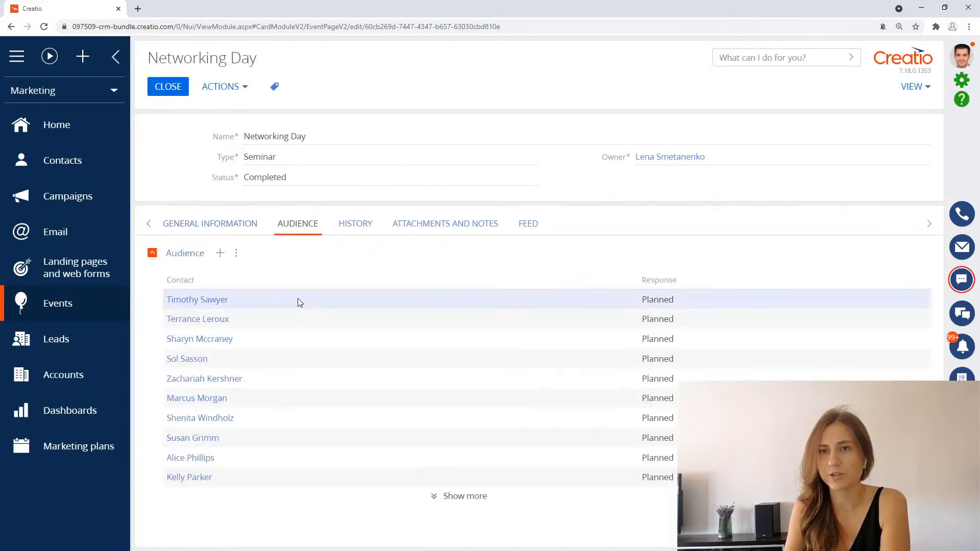
double_click(299, 303)
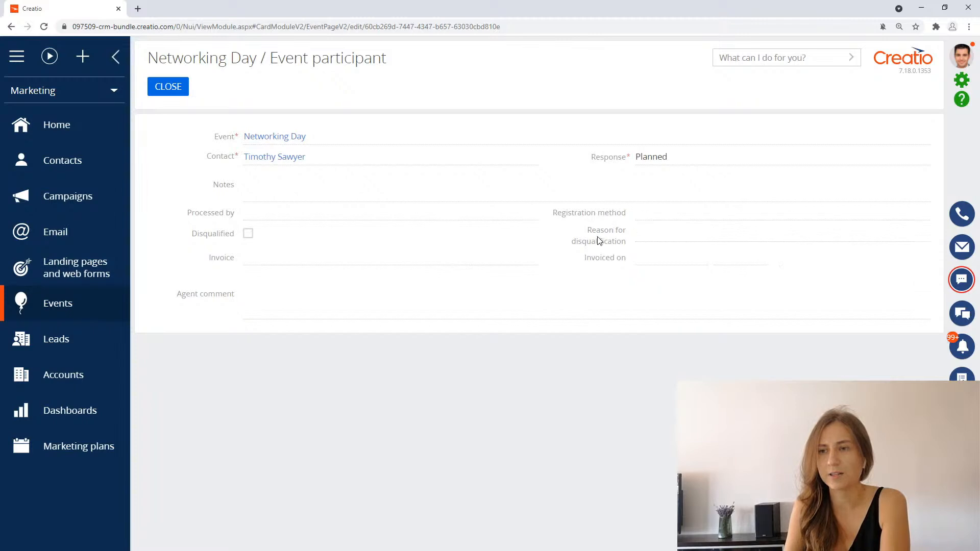
- Switch to the Studio workplace and open its Lookups section
click(97, 91)
click(62, 233)
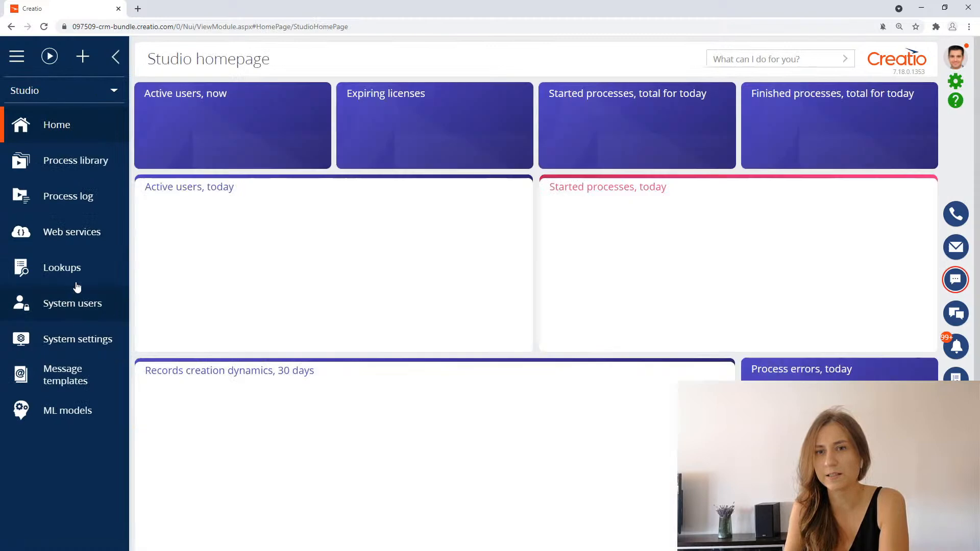
click(77, 273)
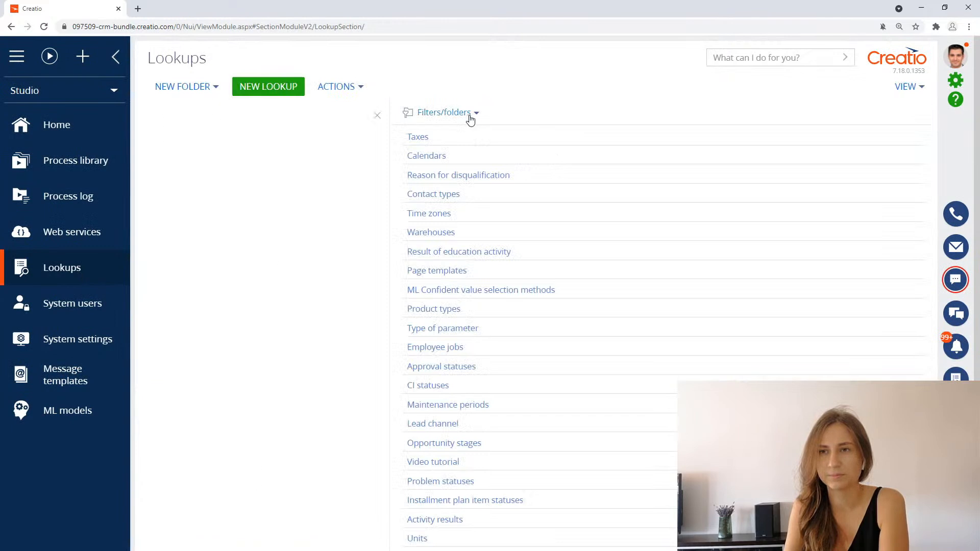
- Filter the lookups list by a Created on date of 5/21/2021
click(469, 115)
click(467, 133)
click(571, 115)
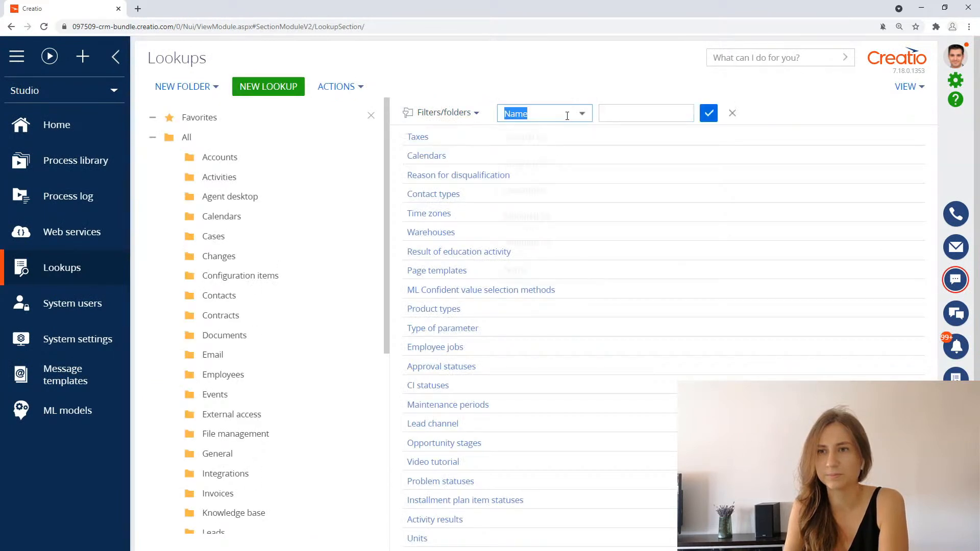
click(556, 162)
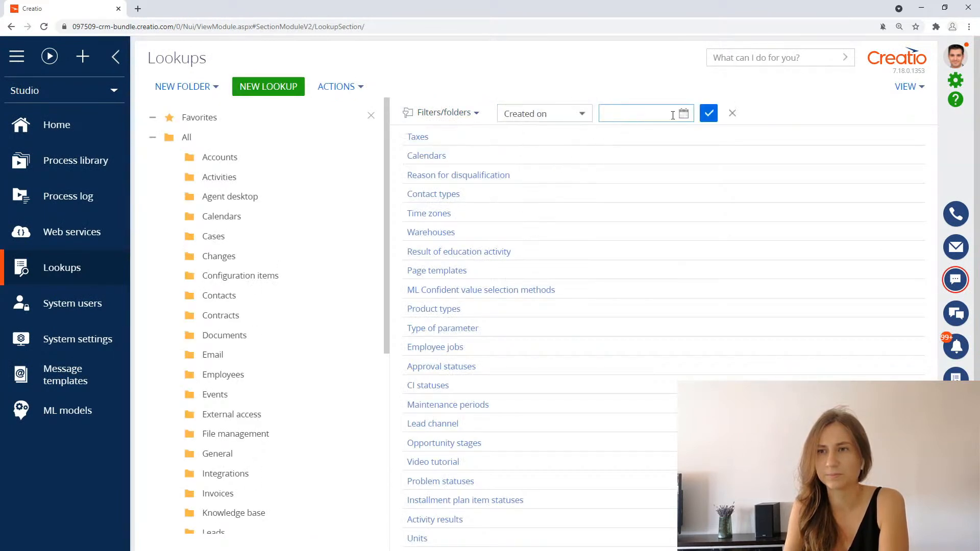
click(684, 116)
click(720, 248)
click(708, 113)
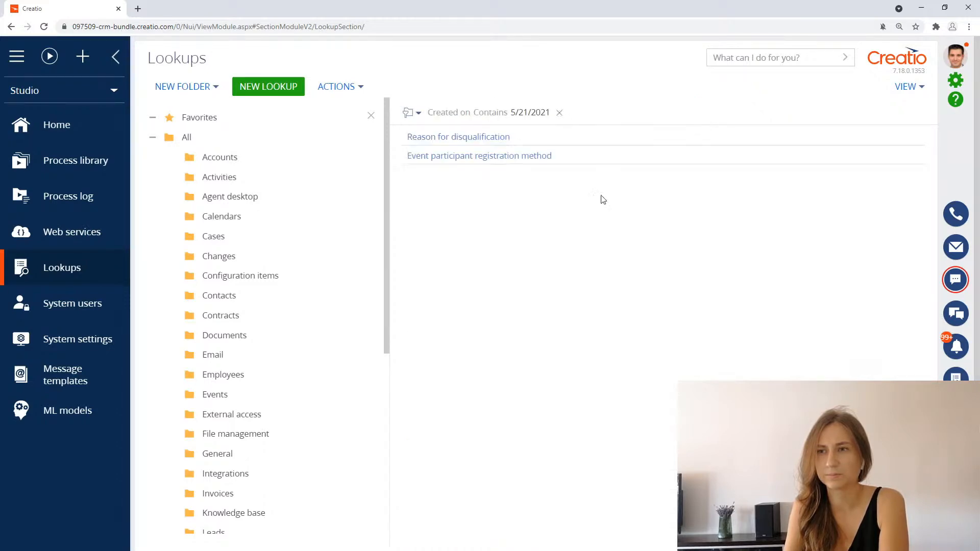
- Open the content of the Reason for disqualification lookup and add a value named False registation
click(493, 137)
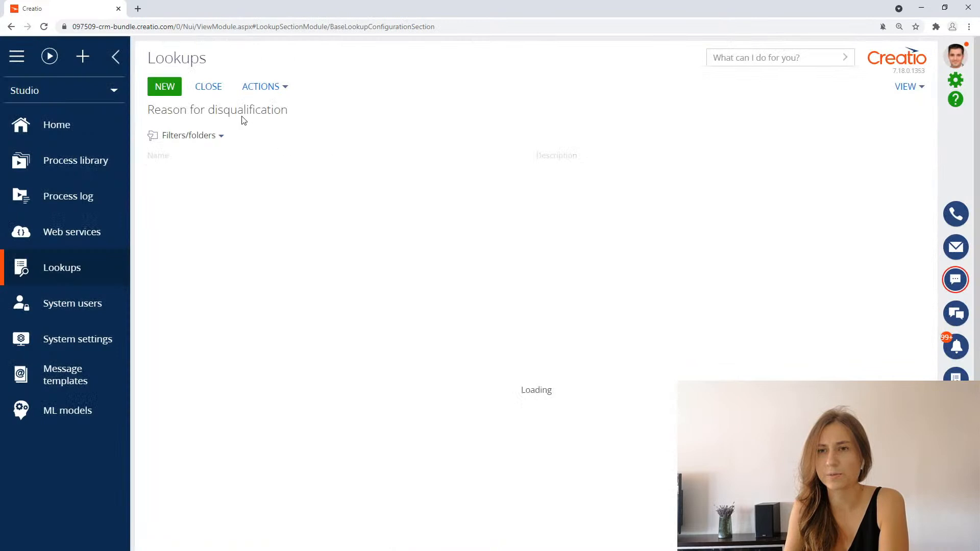
click(168, 86)
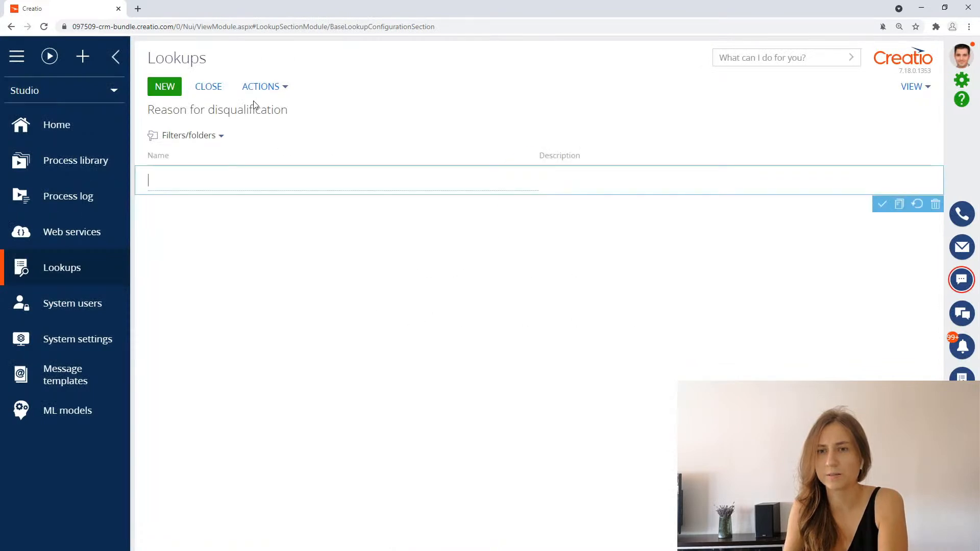
text(A)
key(BackSpace)
text(False registation)
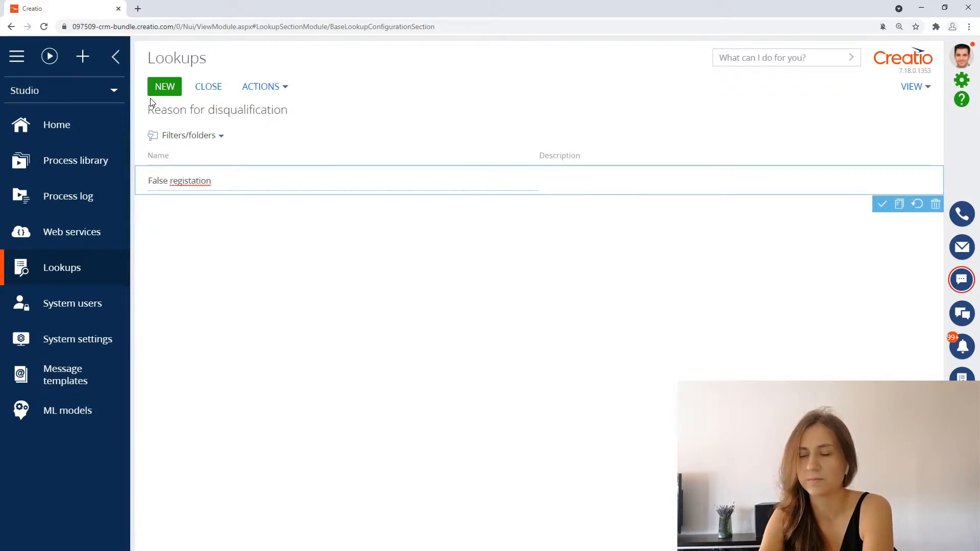
click(163, 87)
click(224, 180)
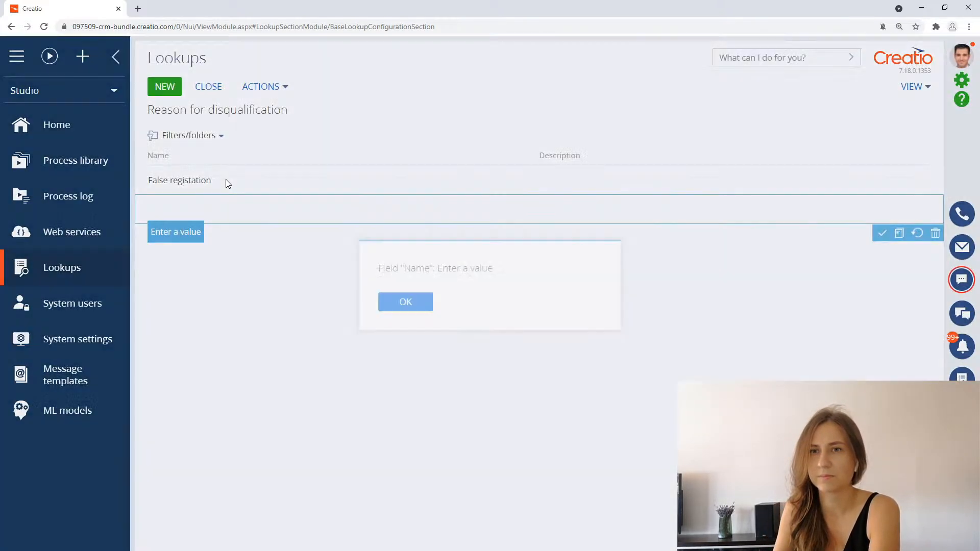
click(402, 310)
click(936, 233)
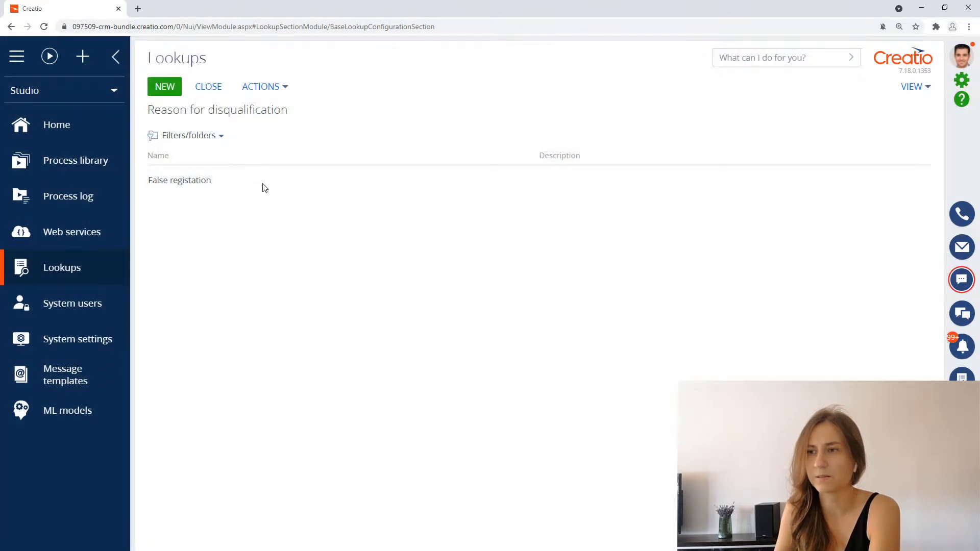
- Correct the spelling of the first disqualification reason to False registration
click(249, 181)
right_click(194, 180)
click(222, 188)
- Add the values Canceled and Duplicate to the Reason for disqualification lookup, and close it
click(165, 87)
text(Canceled)
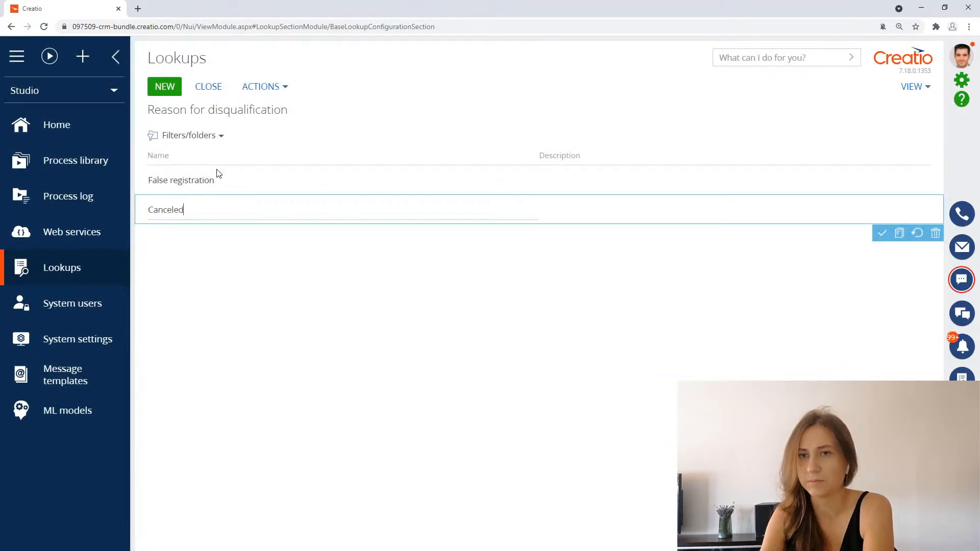
click(165, 87)
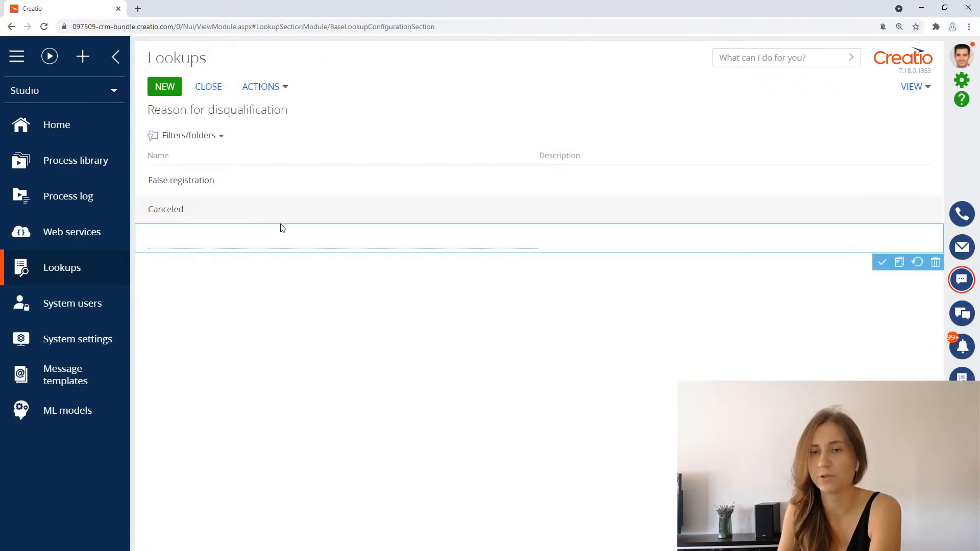
text(Dupli)
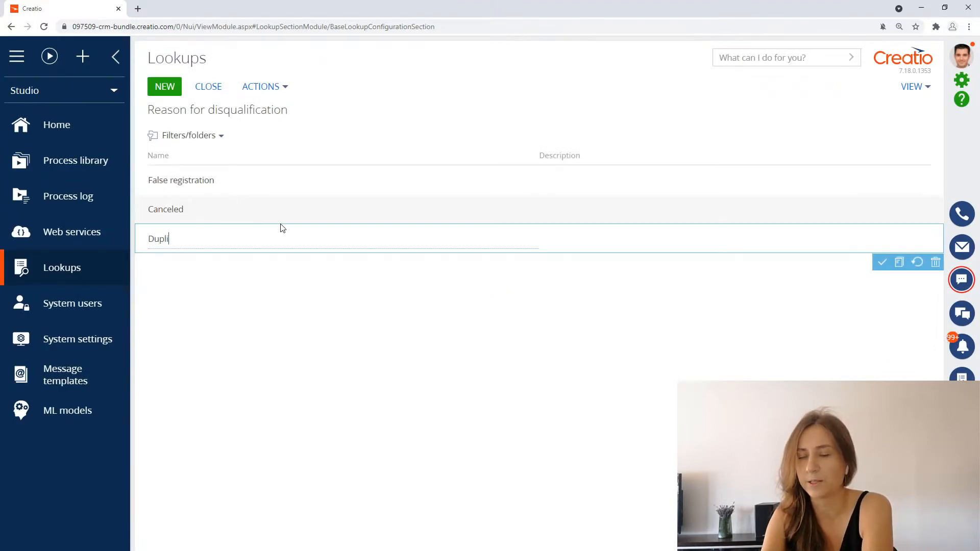
text(cate)
key(Return)
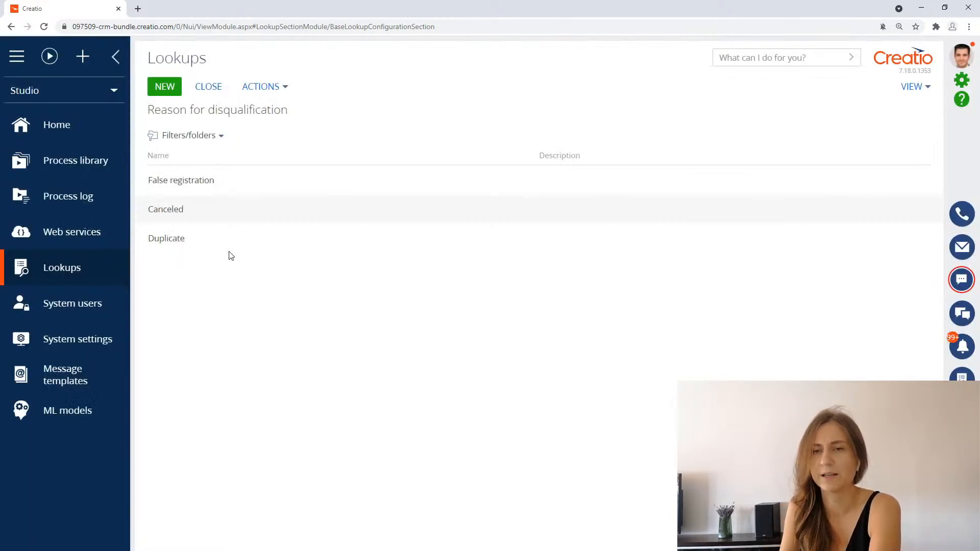
click(212, 87)
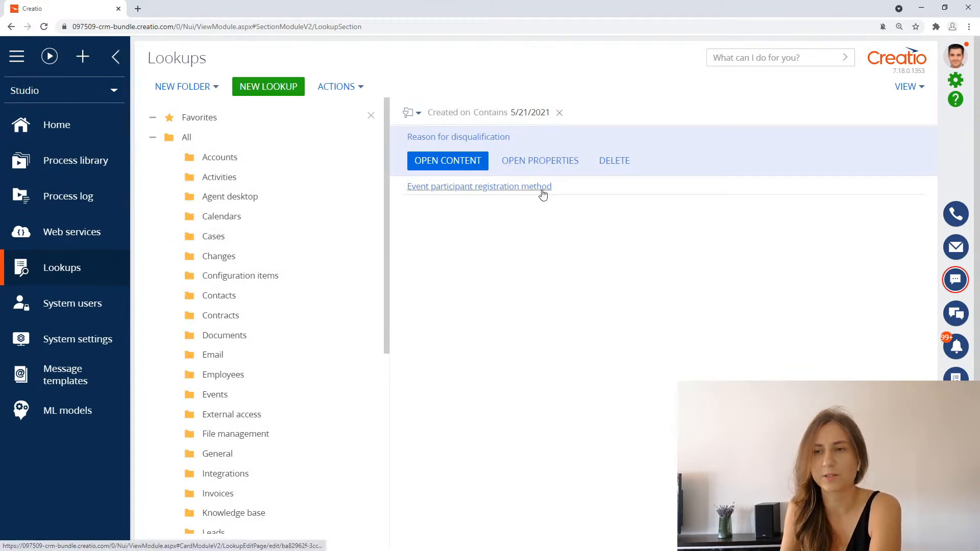
- Open the Event participant registration method lookup and add the values Call and Email
click(542, 195)
click(167, 95)
text(Ca)
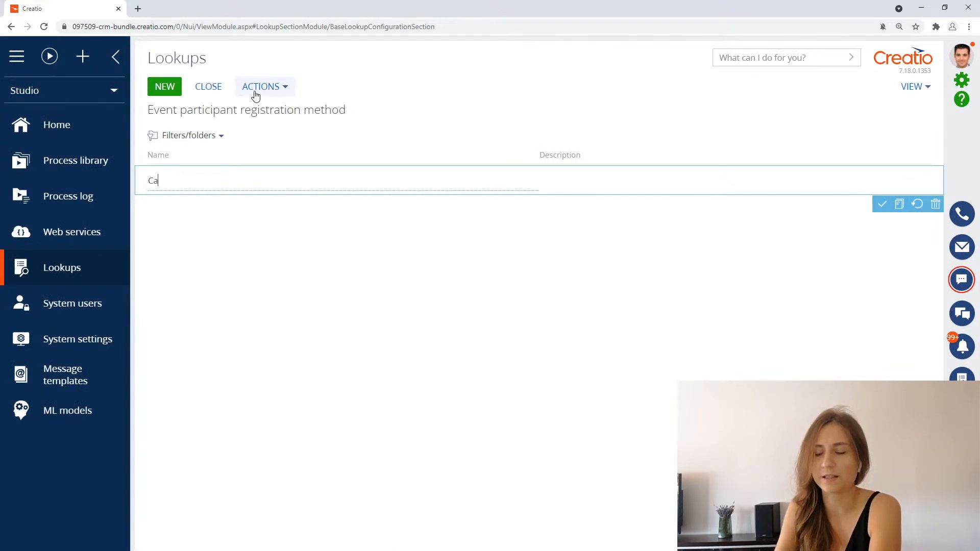
text(ll)
click(164, 87)
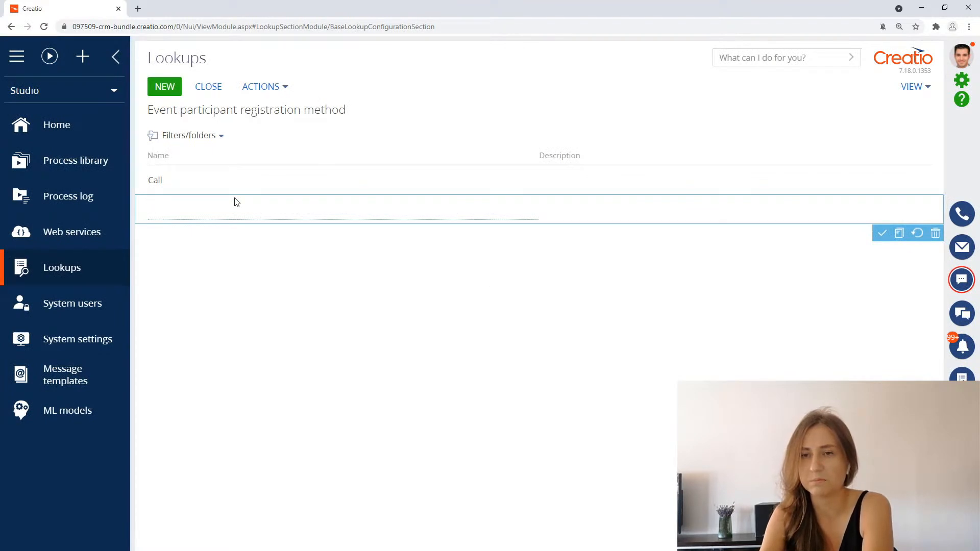
text(Email)
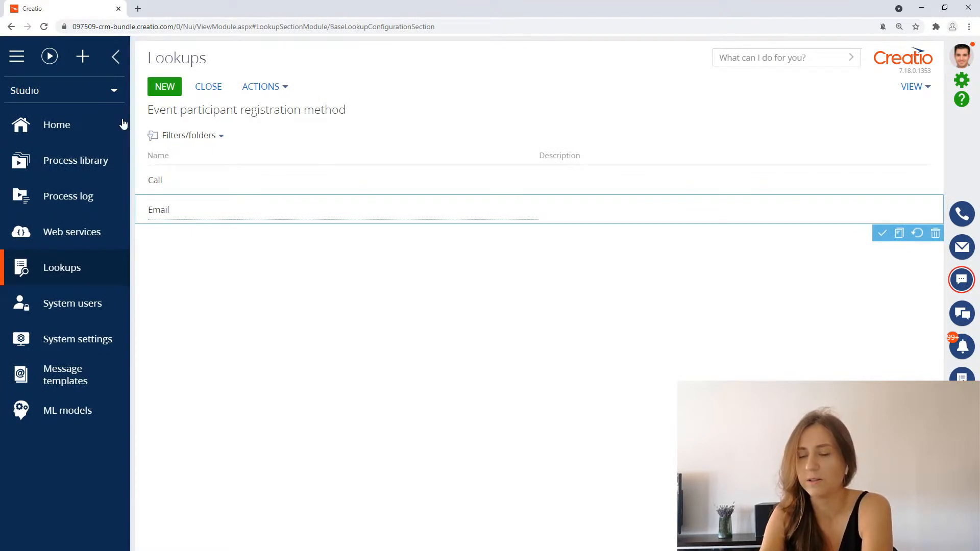
- Add the values Campaign and Landing page beneath Email in the registration method lookup
click(160, 88)
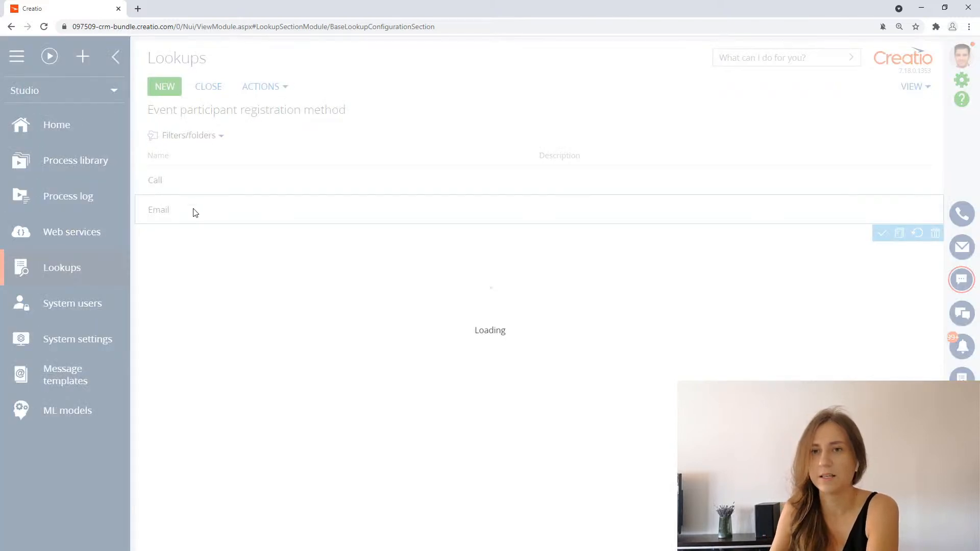
text(Campaign)
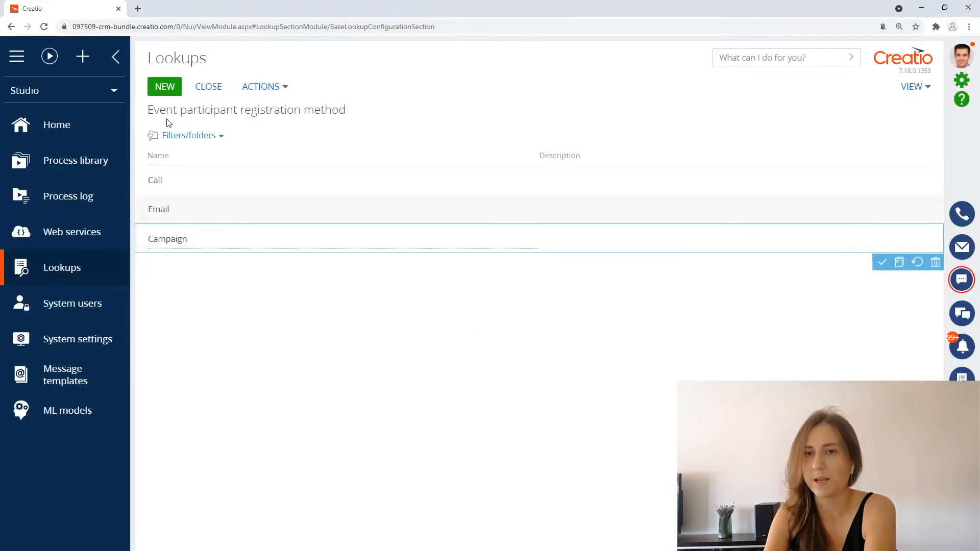
click(164, 88)
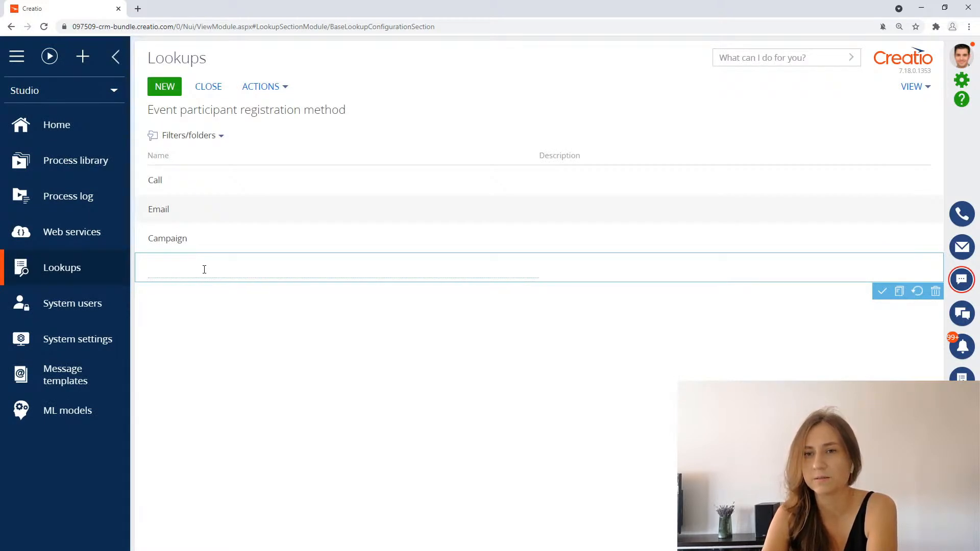
text(Landing page)
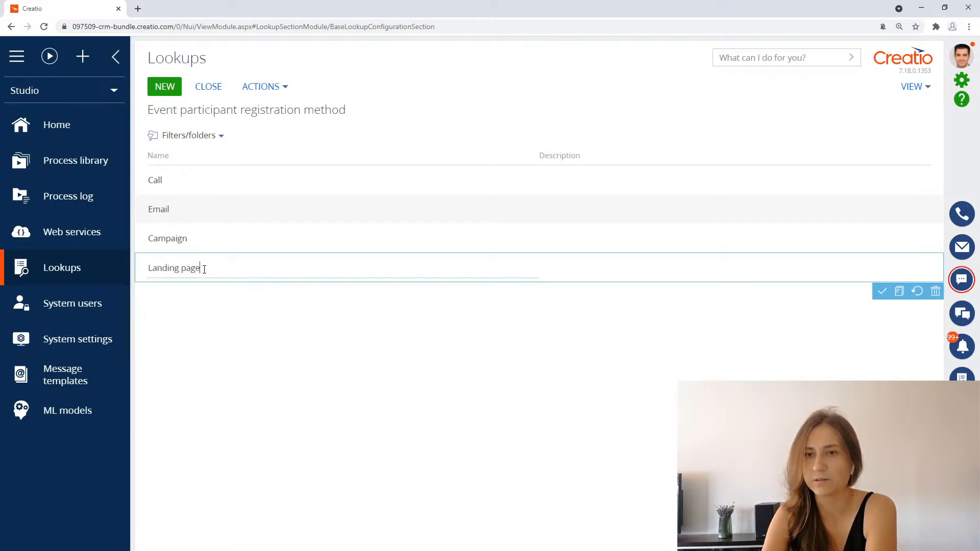
click(226, 388)
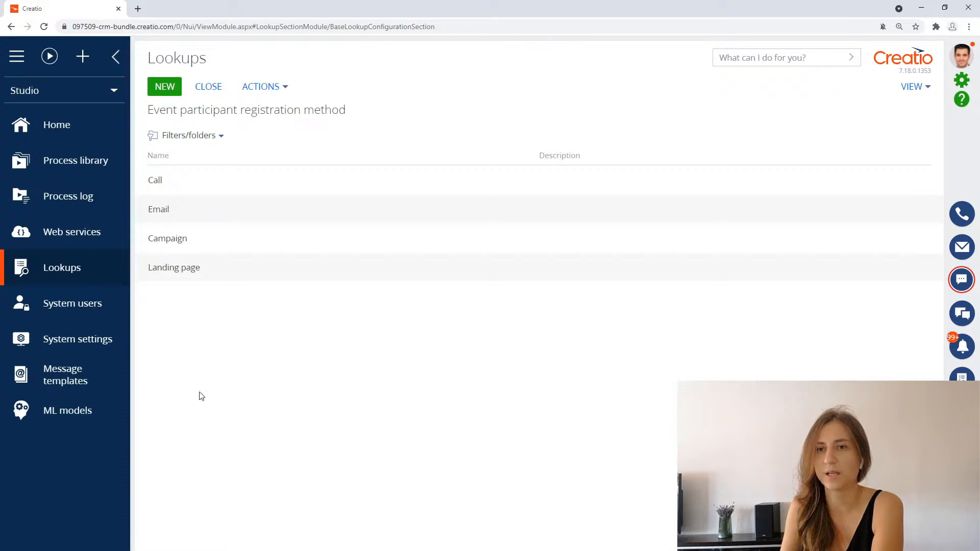
- Switch to the Contact center workplace and open the queue sorting setup from the Queues section's settings view
click(83, 94)
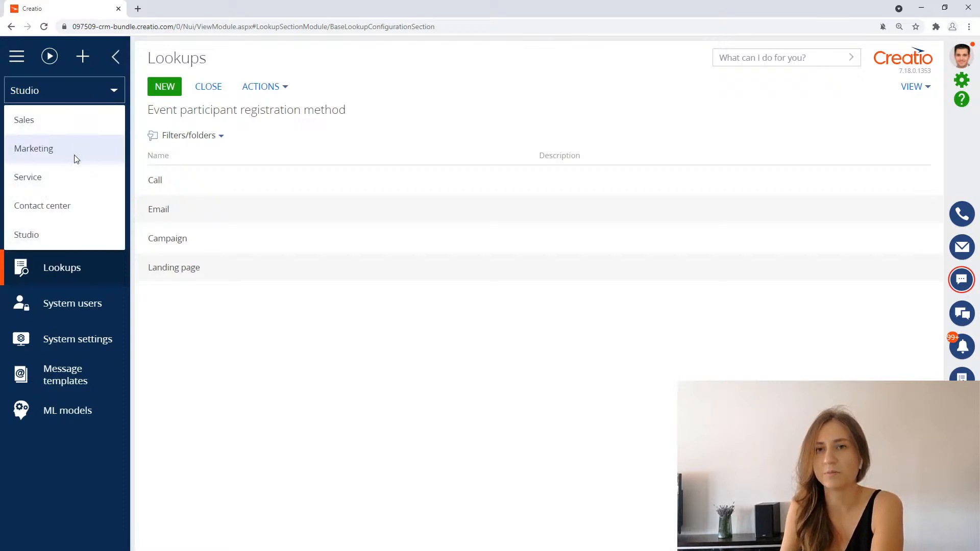
click(71, 203)
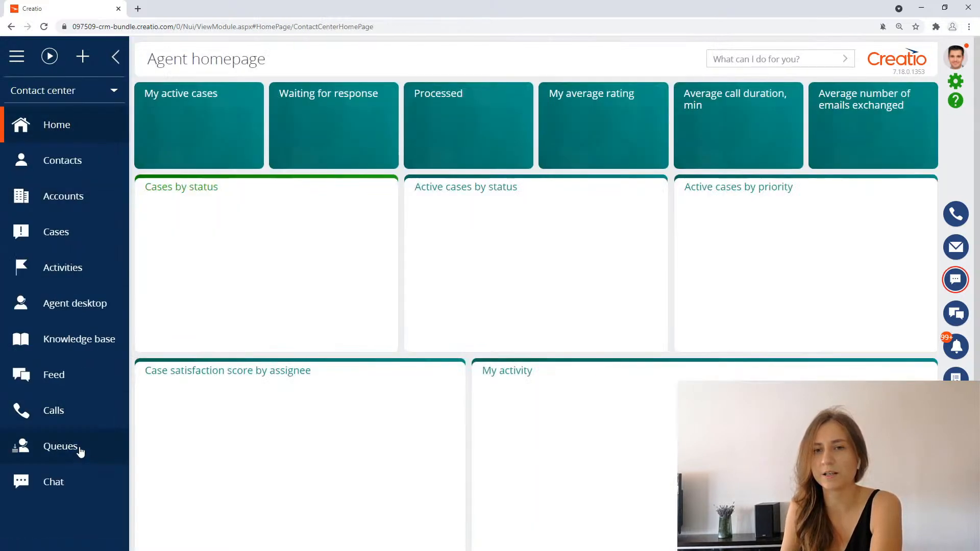
click(80, 454)
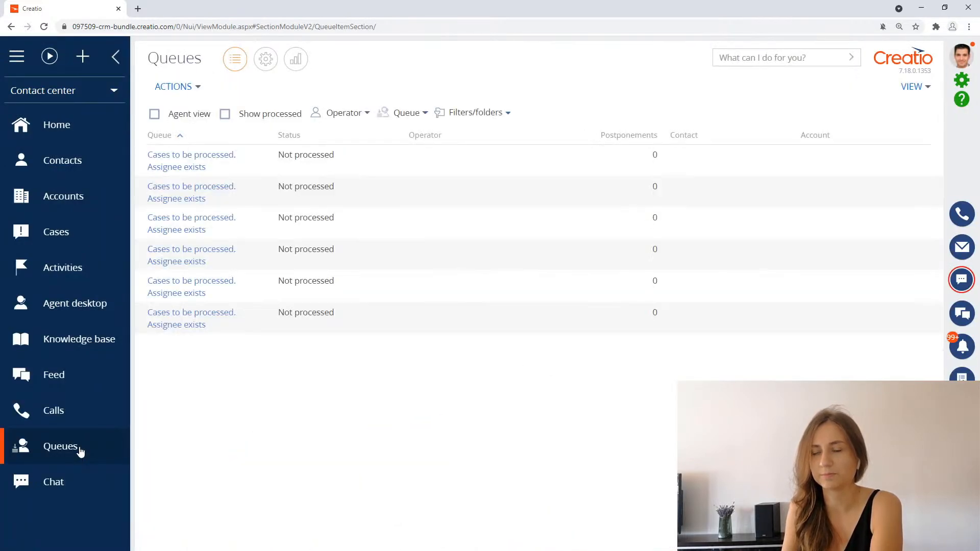
click(265, 68)
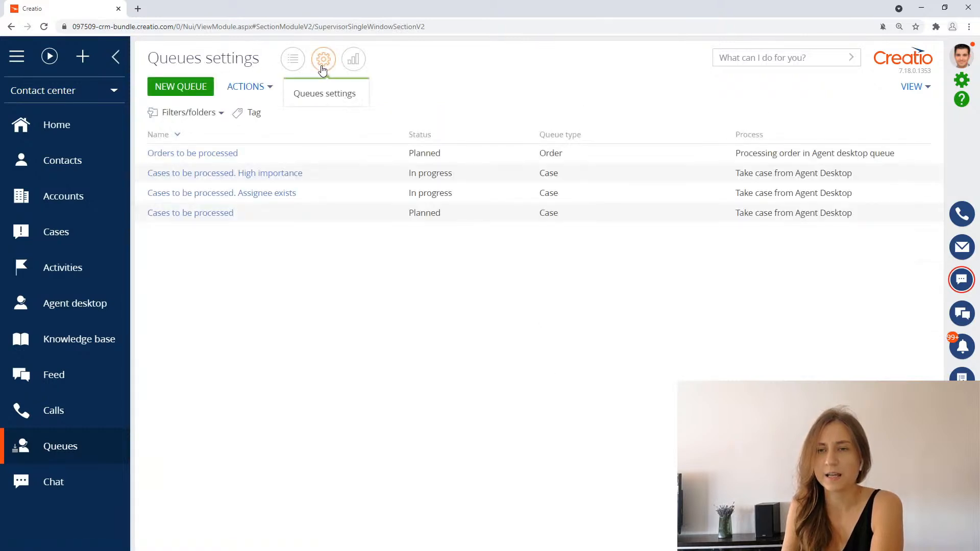
click(271, 90)
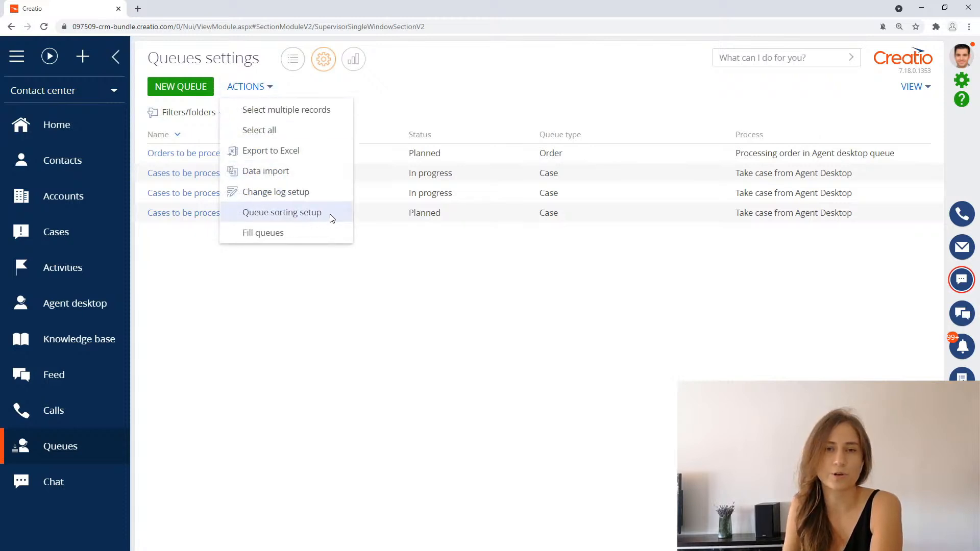
click(282, 212)
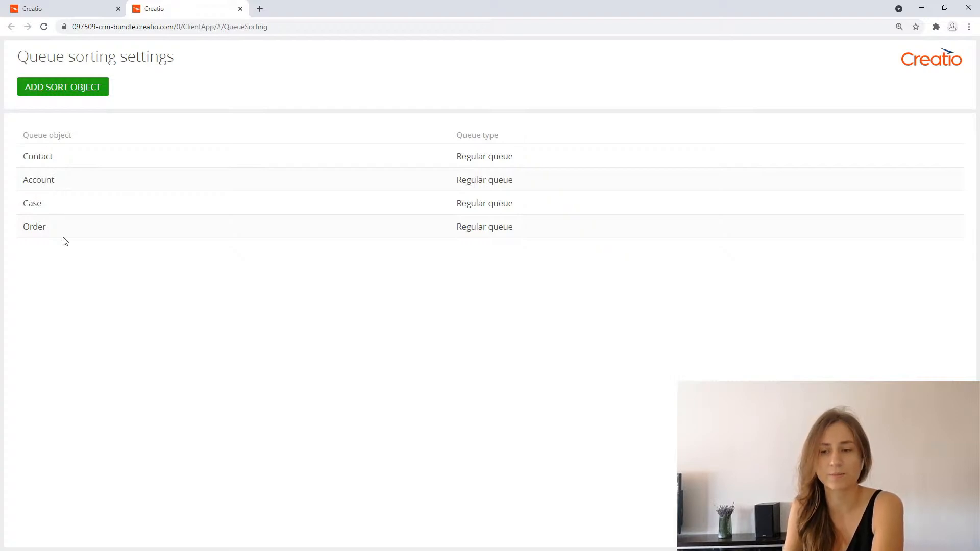
- Add a new sort object to the queue sorting settings and choose Event participant as its queue object
click(65, 88)
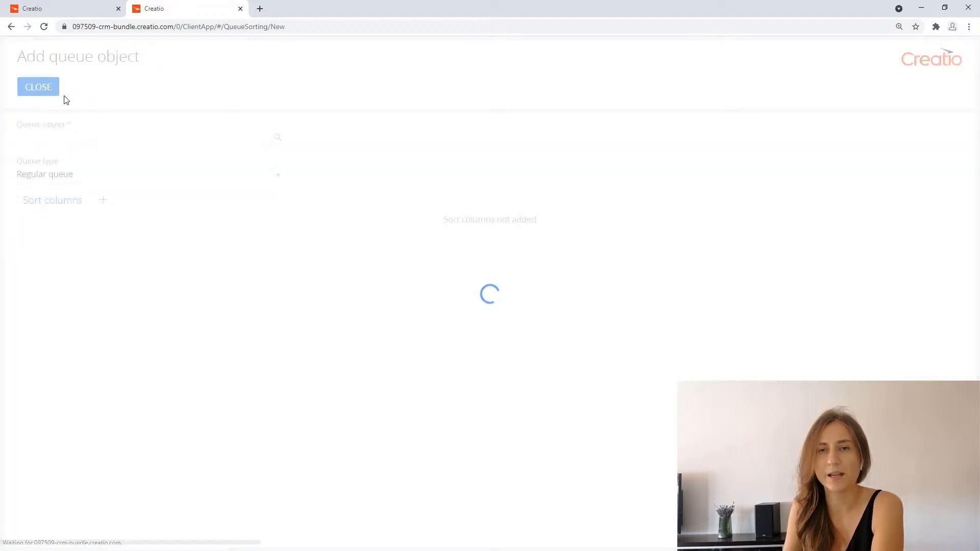
click(75, 139)
text(event)
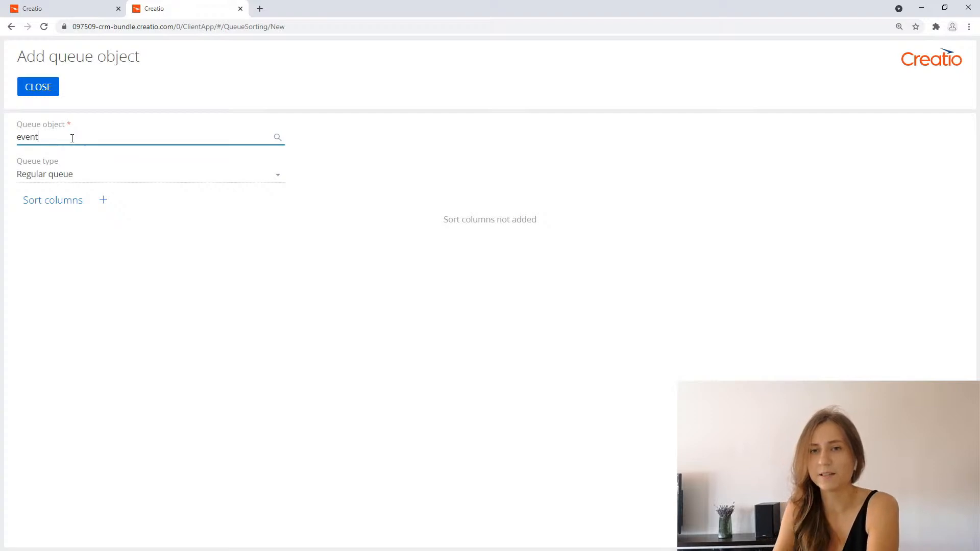
click(277, 138)
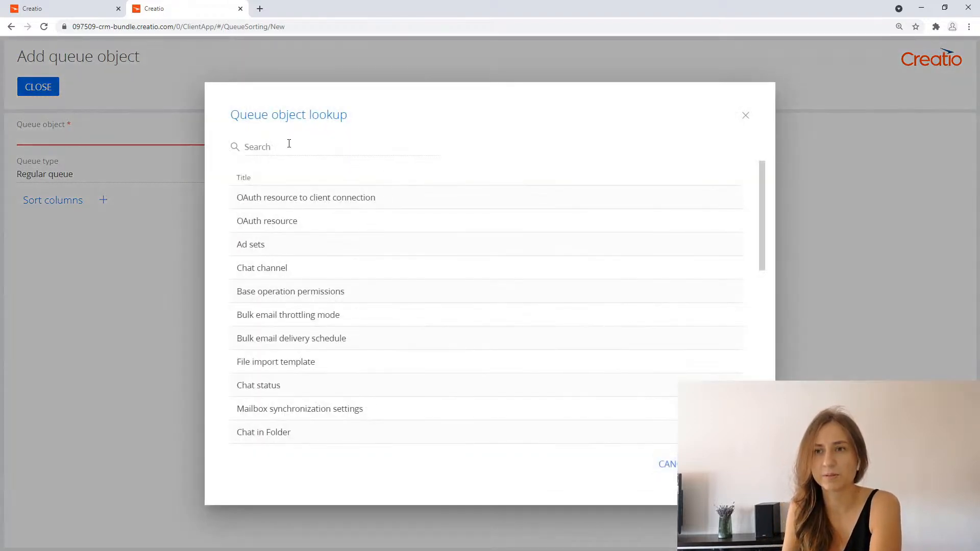
click(289, 143)
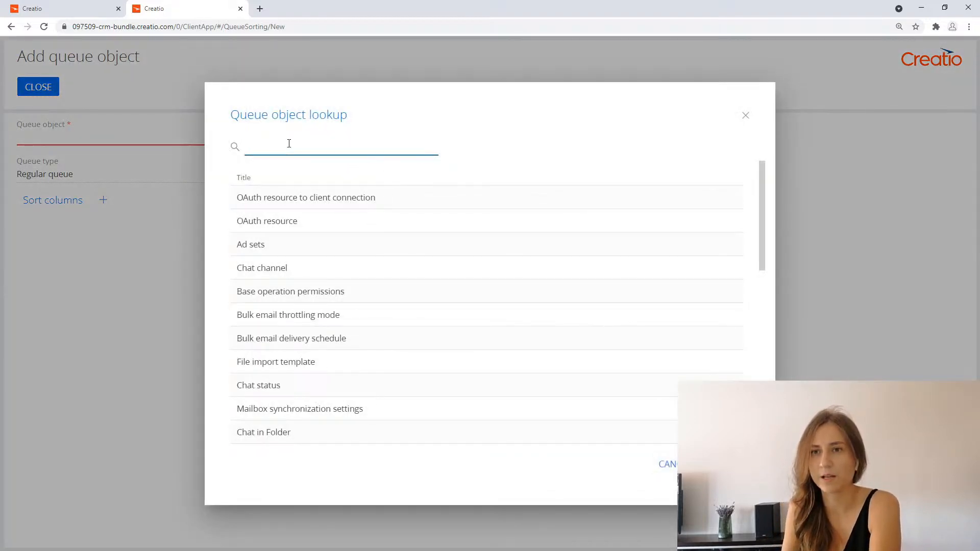
text(Event)
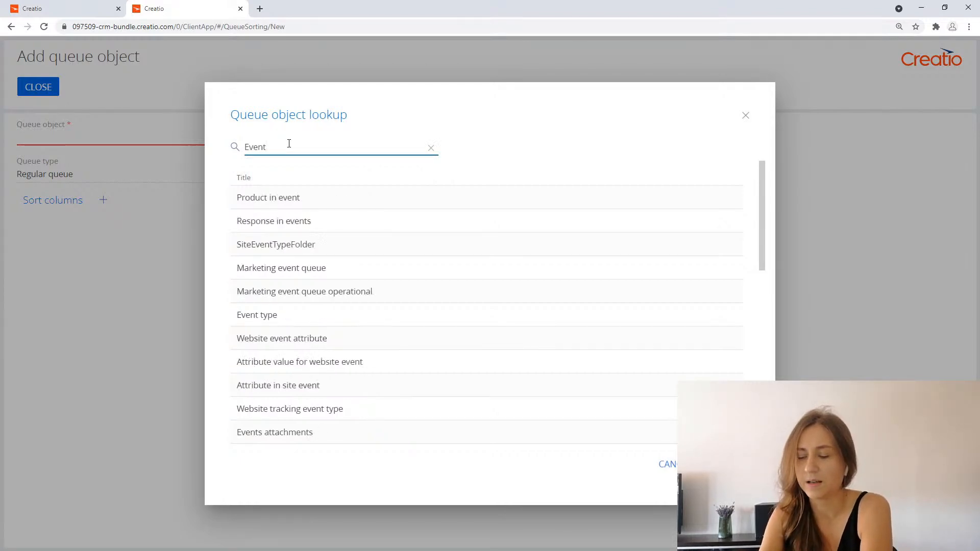
text( par)
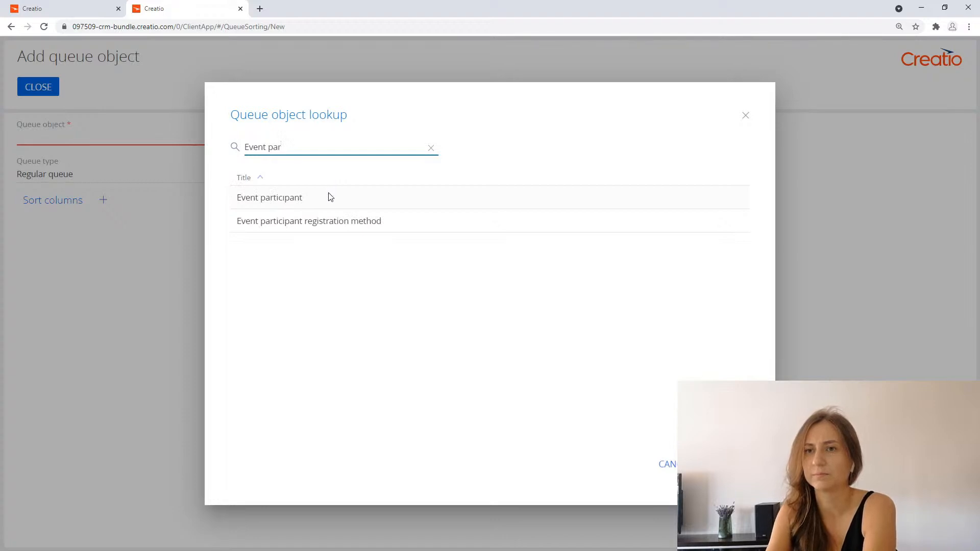
click(328, 206)
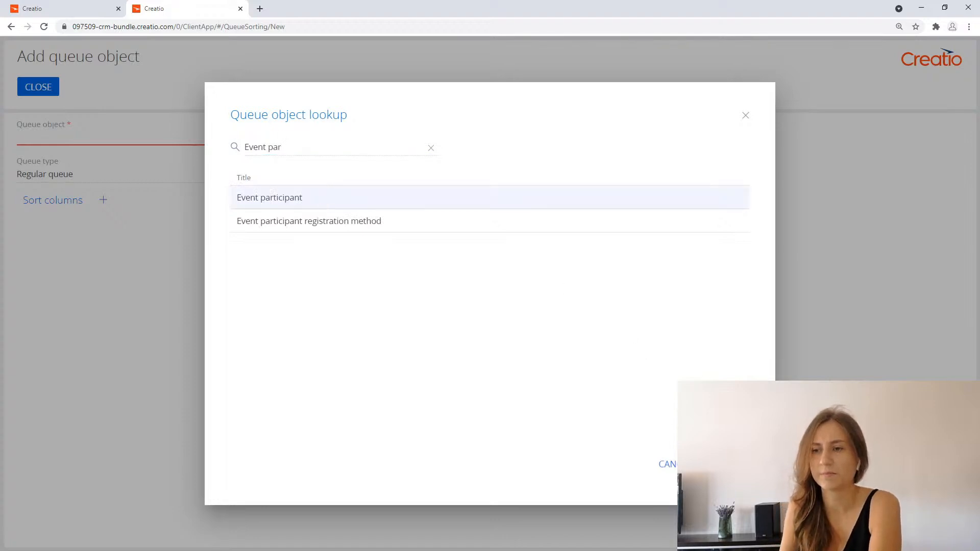
click(715, 464)
click(277, 138)
scroll(393, 231, down, 3)
scroll(393, 239, down, 4)
scroll(394, 254, up, 8)
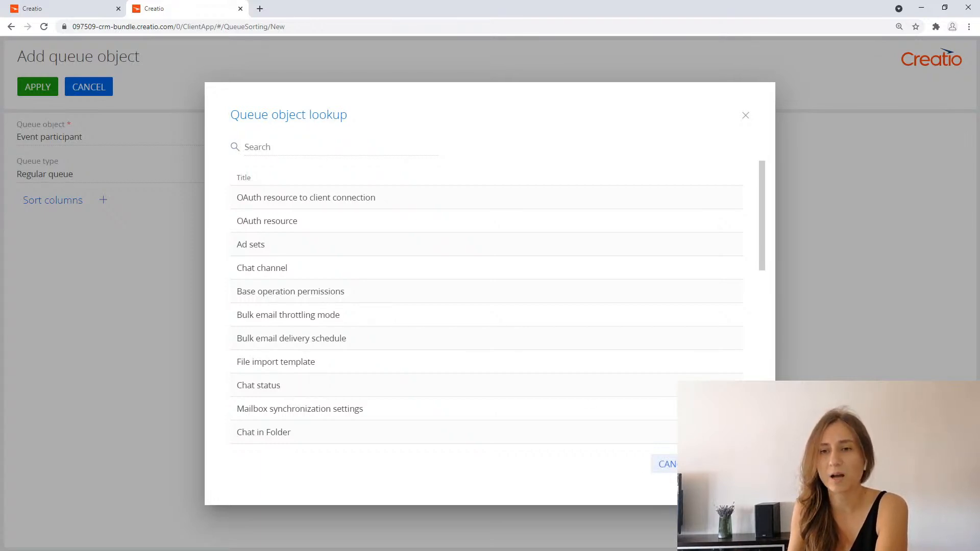
click(683, 465)
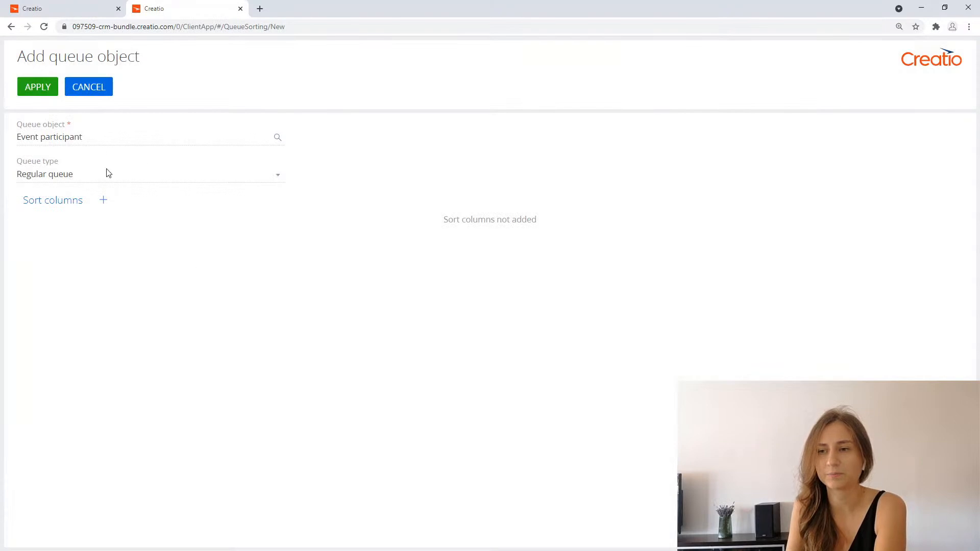
- Keep Regular queue as the queue type, add Created on as an ascending sort column, and close the Event participant settings
click(278, 177)
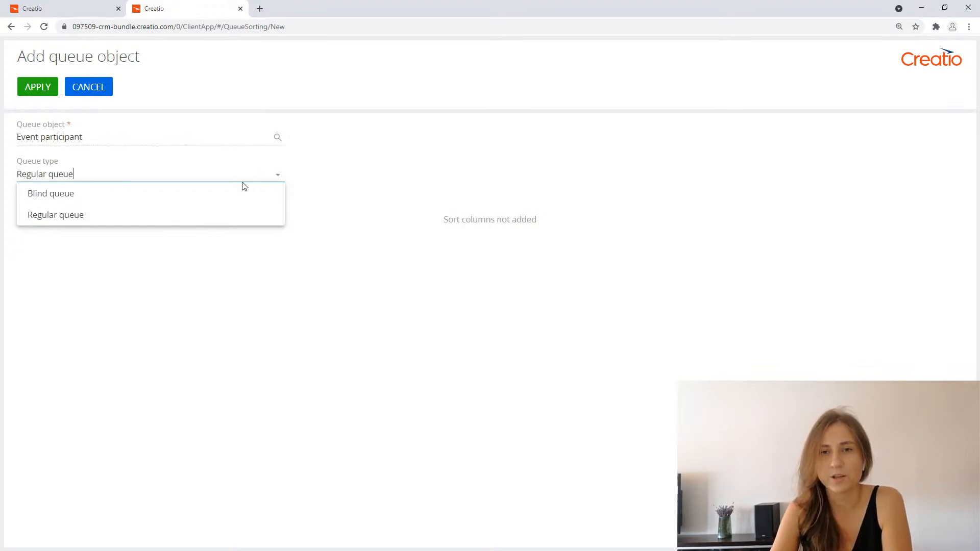
click(215, 219)
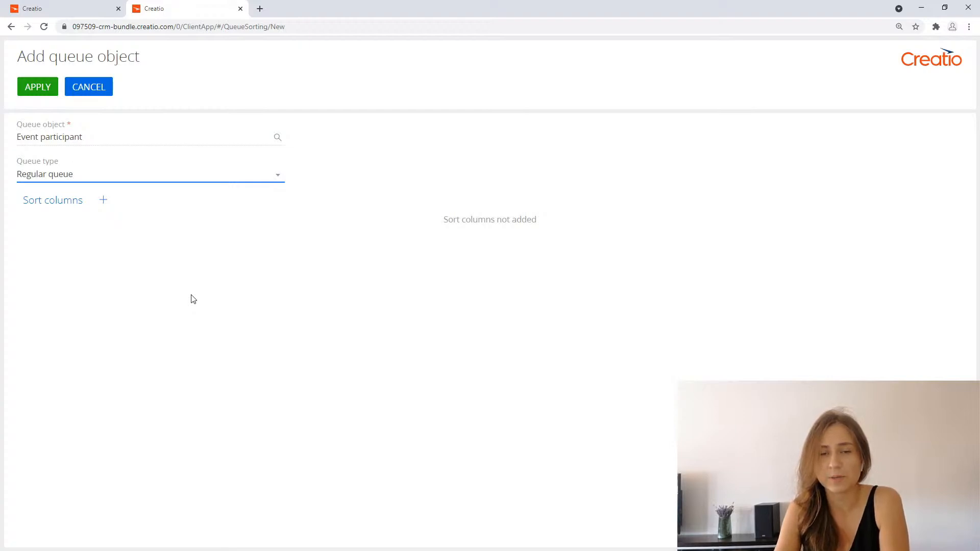
click(104, 202)
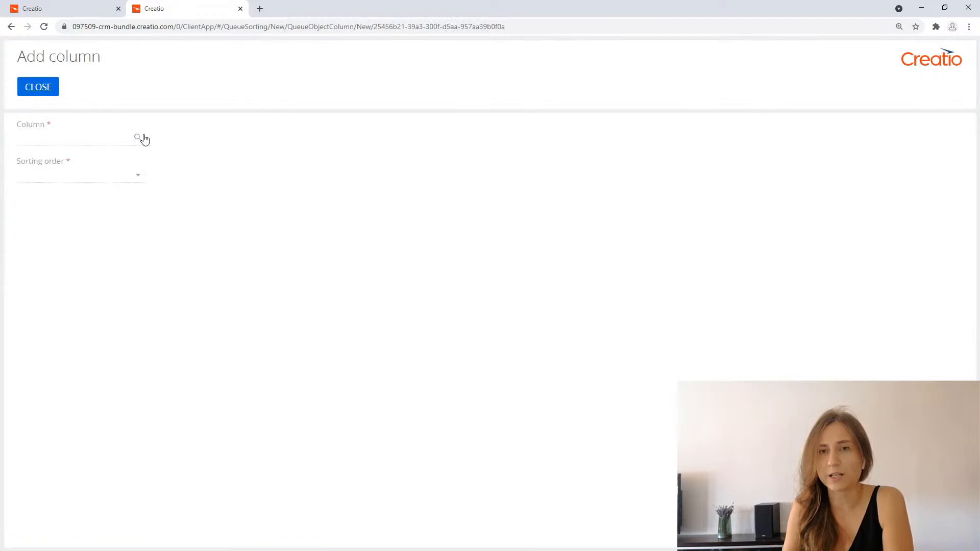
click(143, 137)
click(311, 221)
click(727, 464)
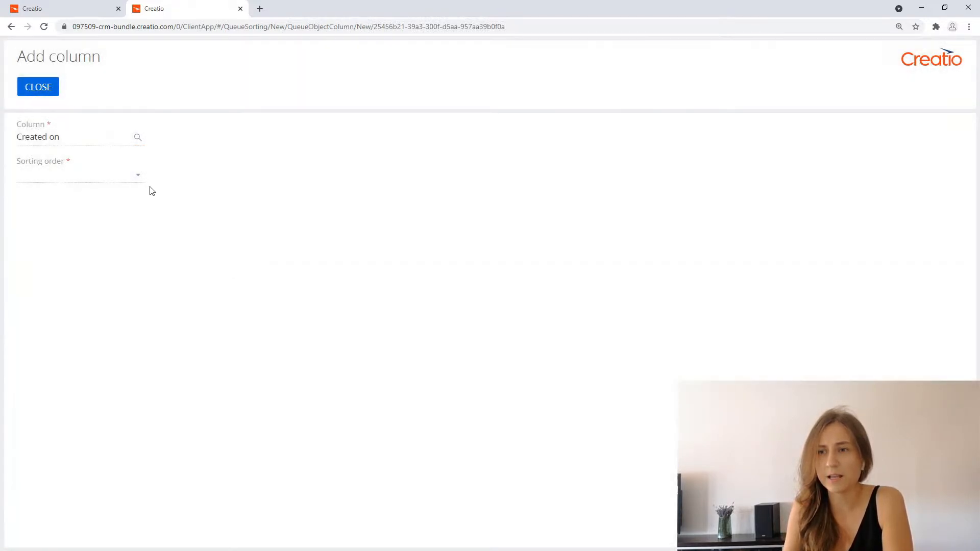
click(132, 177)
click(130, 199)
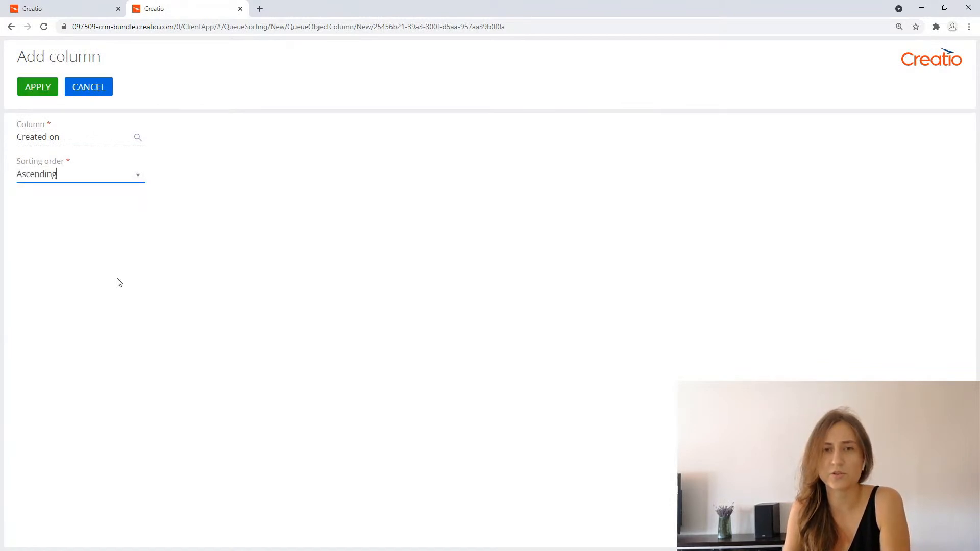
click(39, 89)
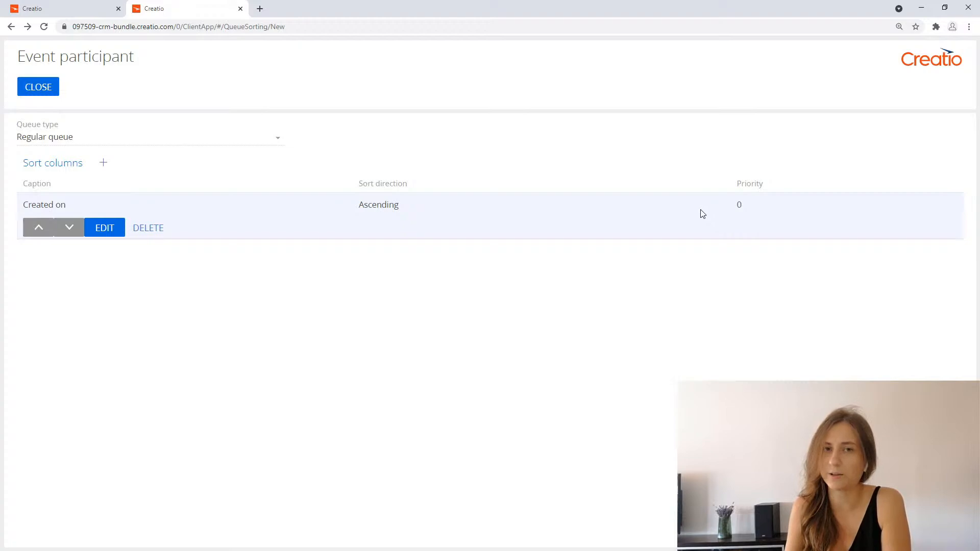
click(46, 92)
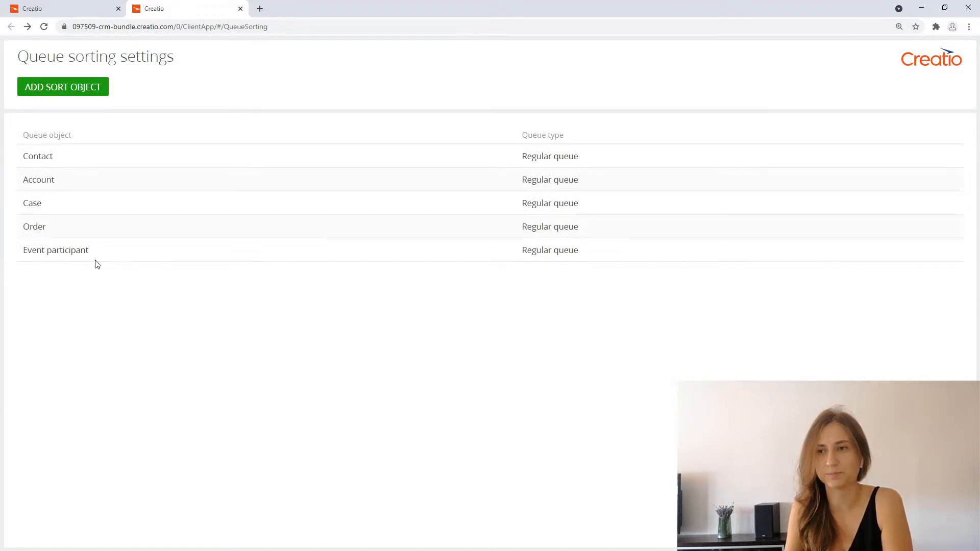
- Start a new queue in the Queues settings and set its queue type to Event participant
click(79, 7)
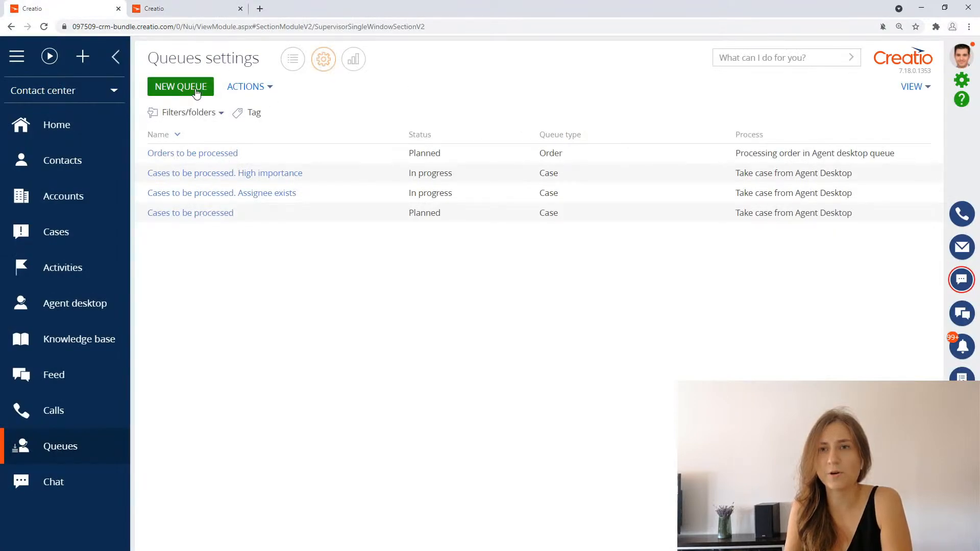
click(209, 89)
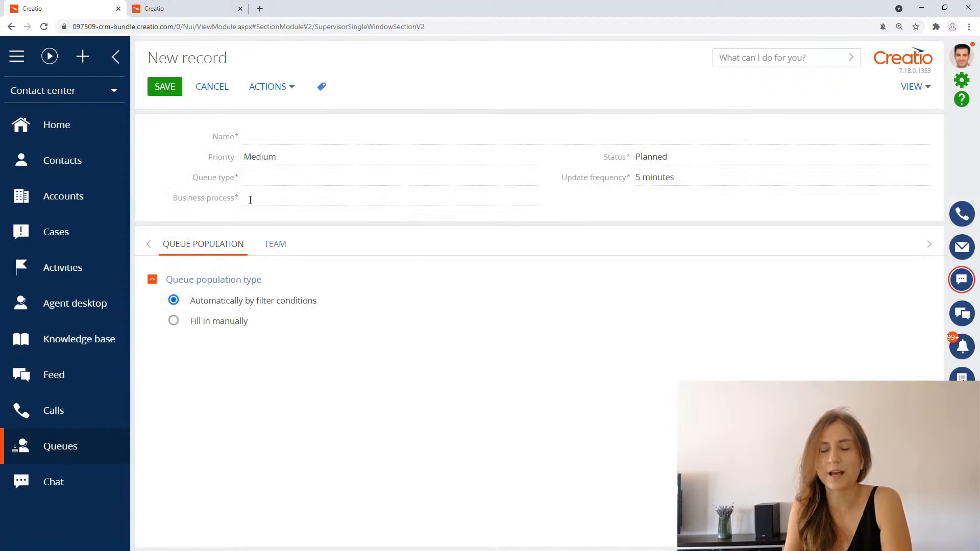
click(276, 177)
click(301, 280)
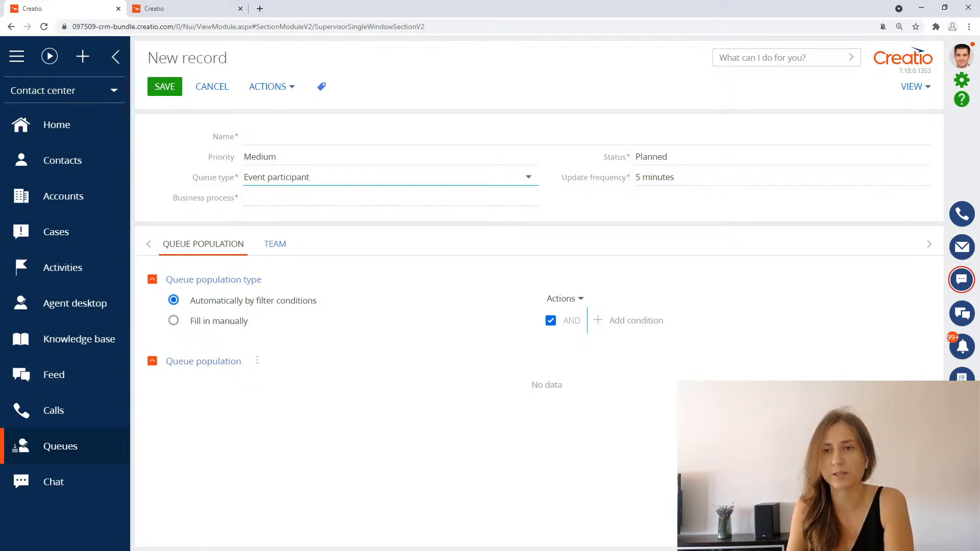
- Open the Process library from the System Designer and filter the processes by titles containing "agent"
click(963, 82)
click(401, 316)
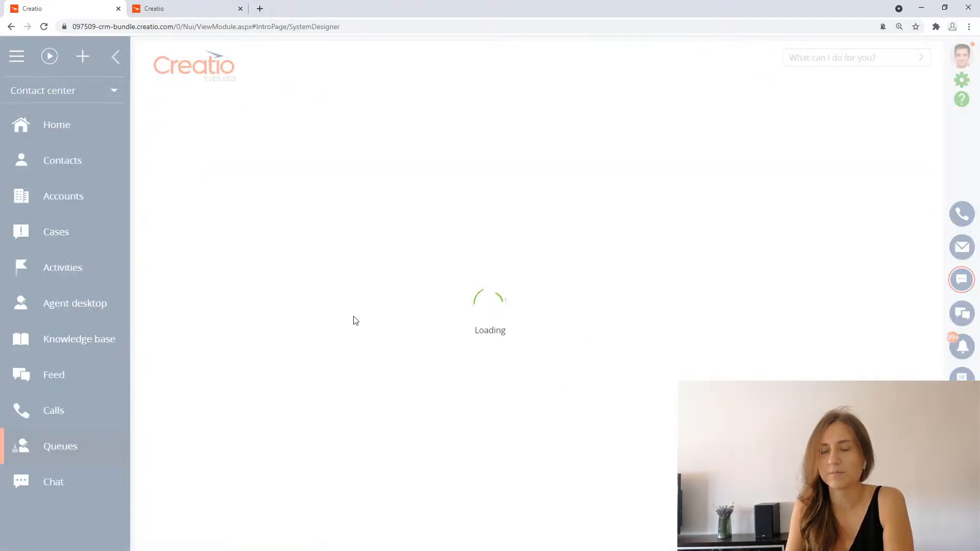
click(257, 121)
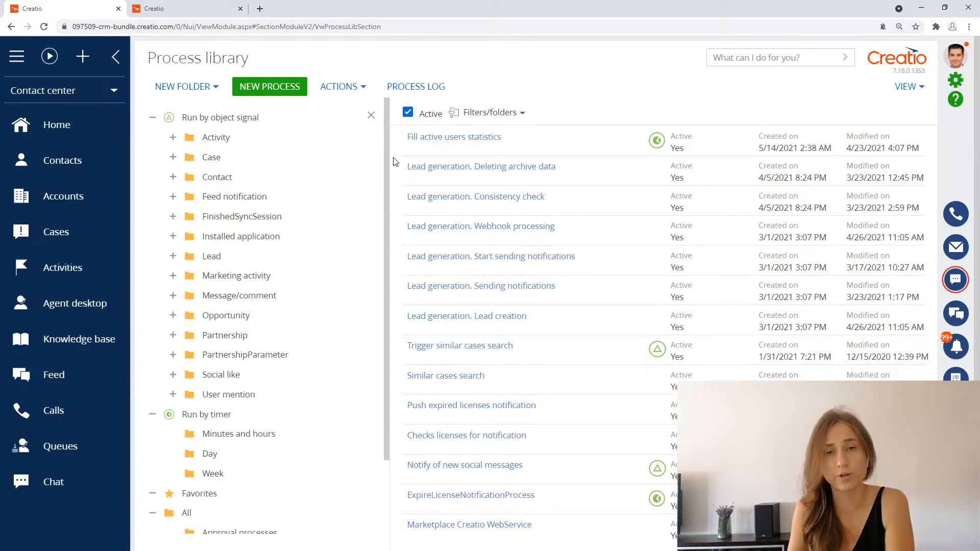
click(521, 113)
click(526, 134)
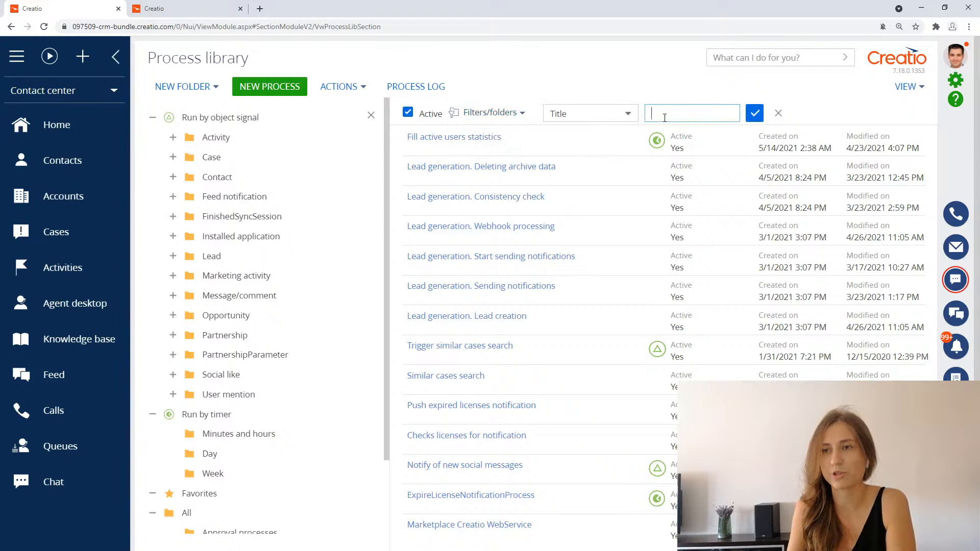
text(agent)
key(Return)
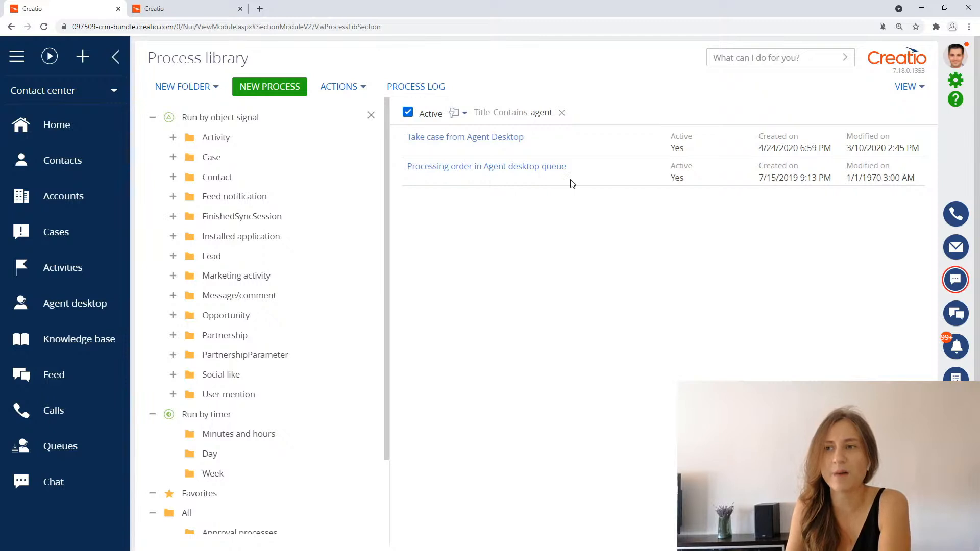
- Copy the Processing order in Agent desktop queue process and open the copy through the browser's blocked pop-up link
click(596, 167)
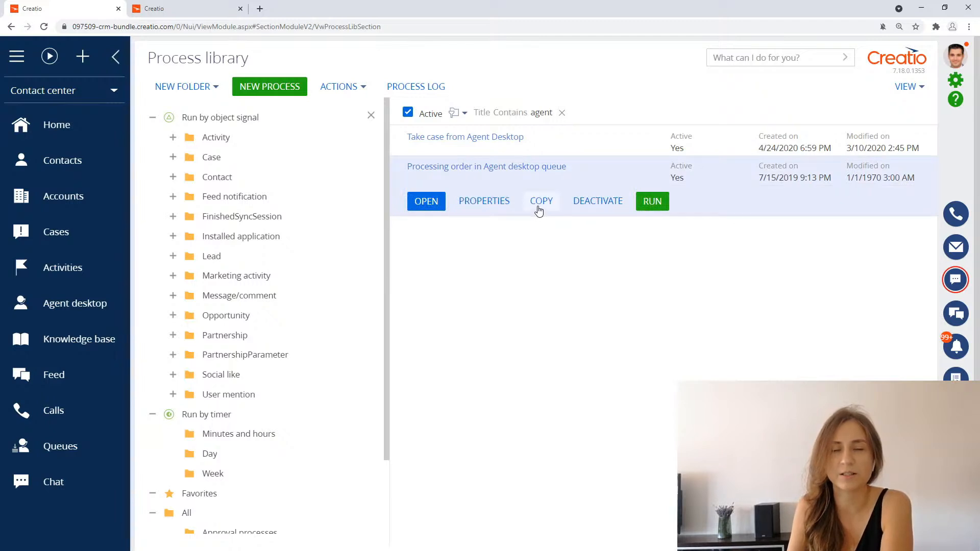
click(540, 201)
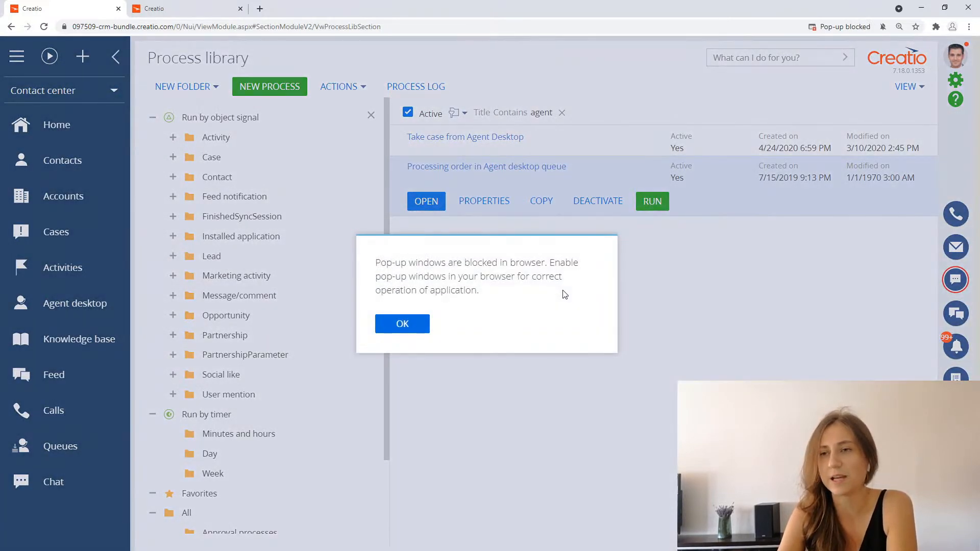
click(402, 324)
click(867, 27)
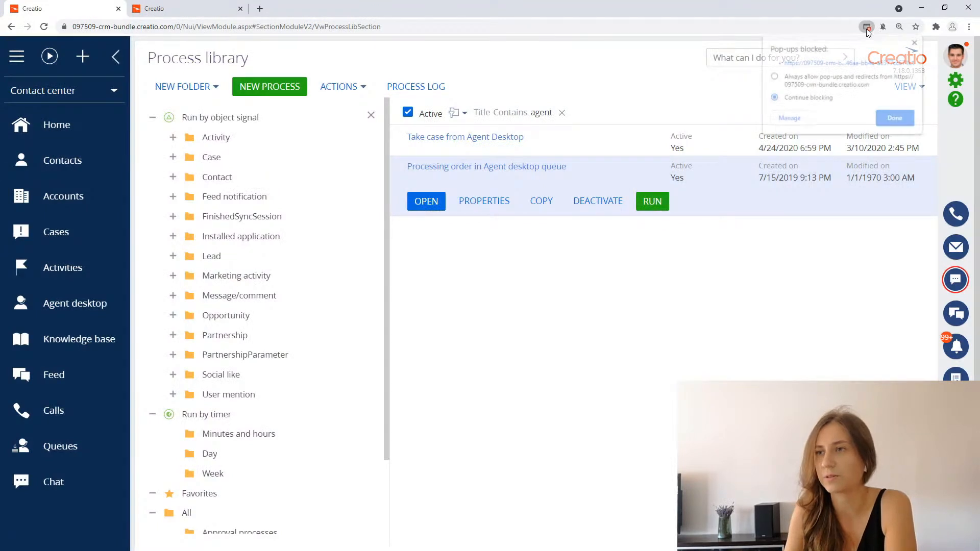
click(847, 63)
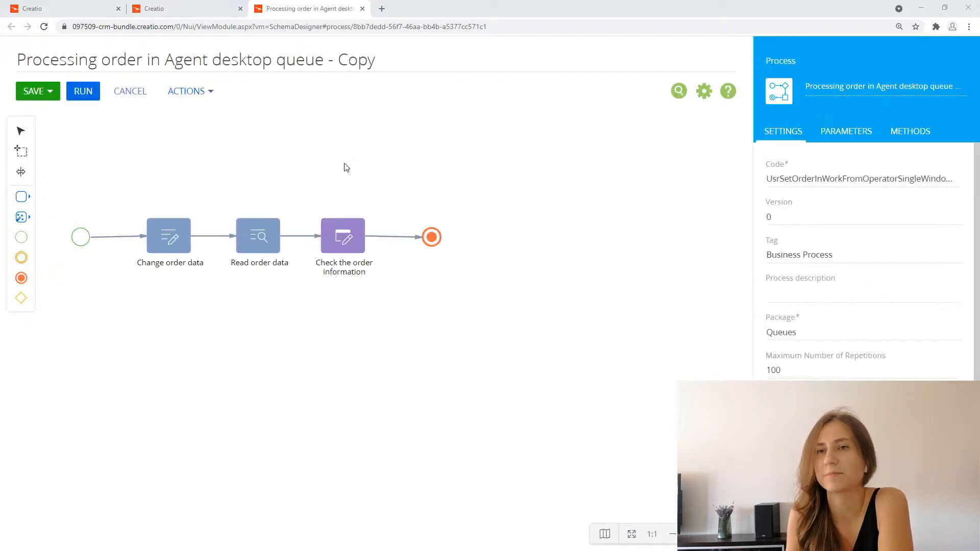
- Rename the copied process as "Processing event participants in Agent desktop queue"
double_click(112, 57)
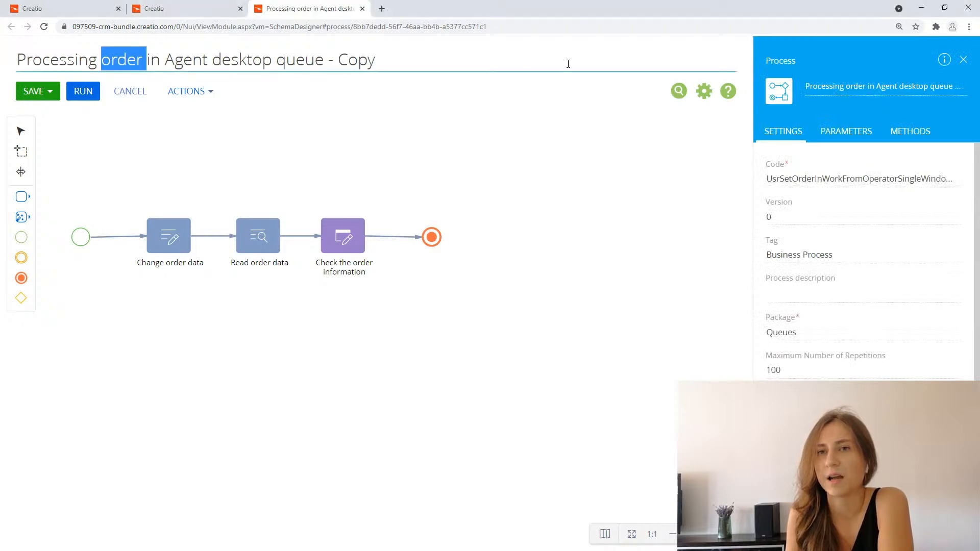
text(even)
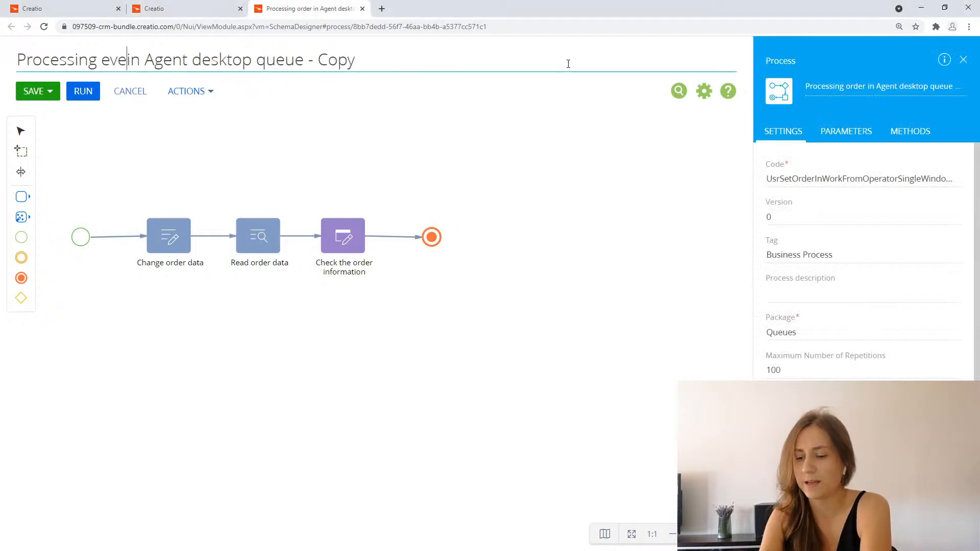
text(t parti)
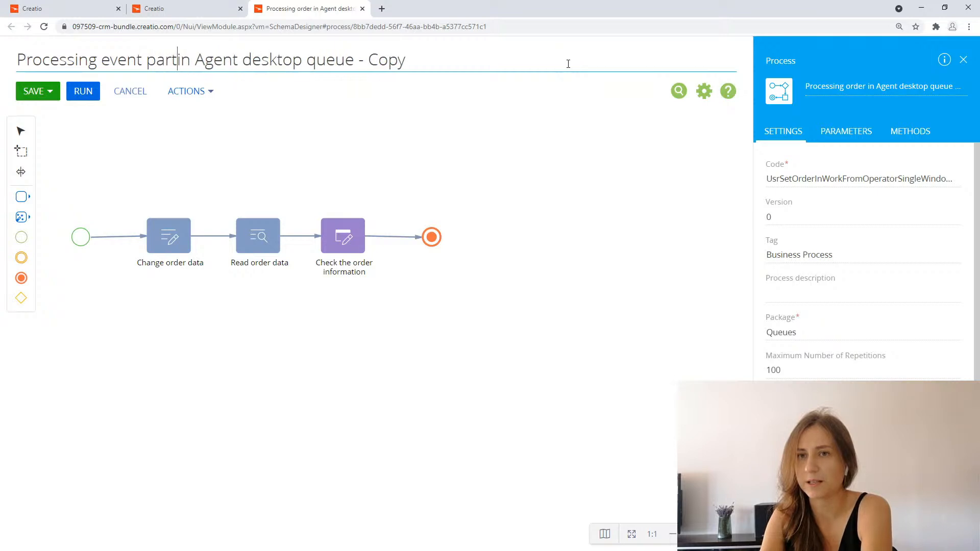
text(cipan)
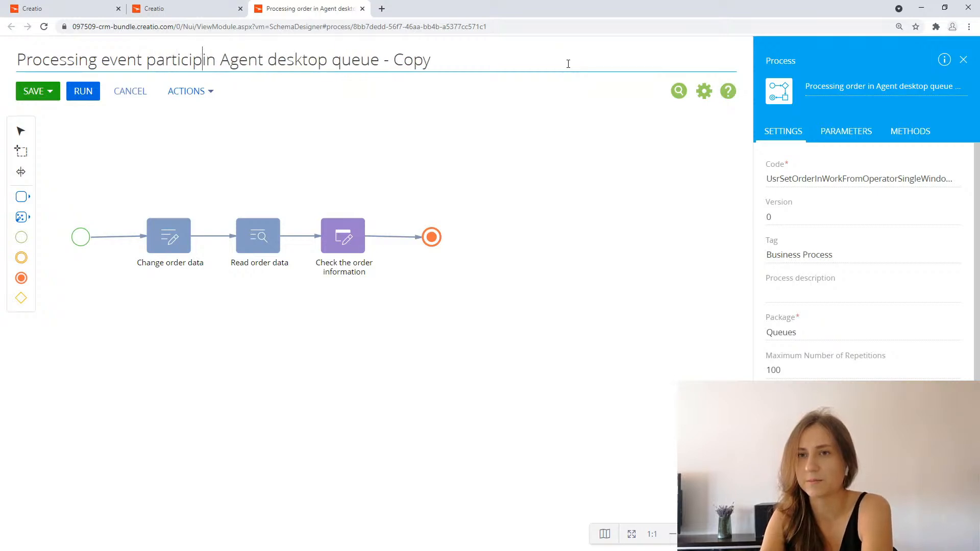
text(ts)
click(416, 60)
drag(417, 60, 508, 59)
key(BackSpace)
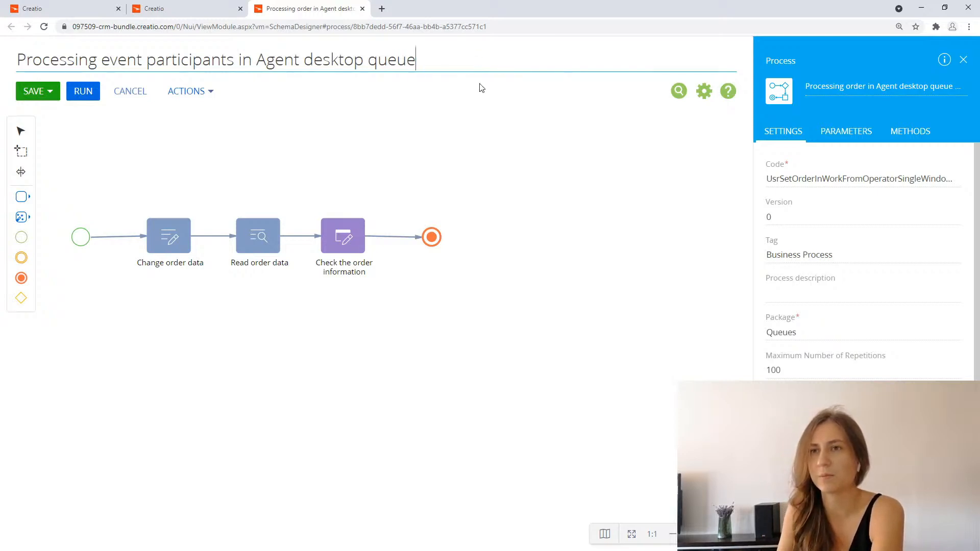
- Delete the Change order data, Read order data and Check the order information elements, and connect the start event directly to the end event
click(20, 152)
drag(367, 173, 150, 313)
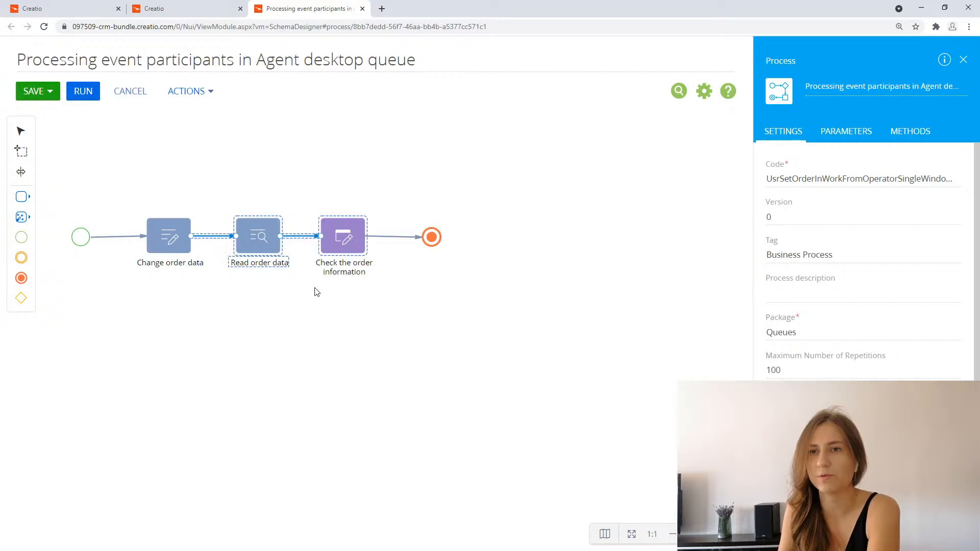
key(Delete)
click(187, 239)
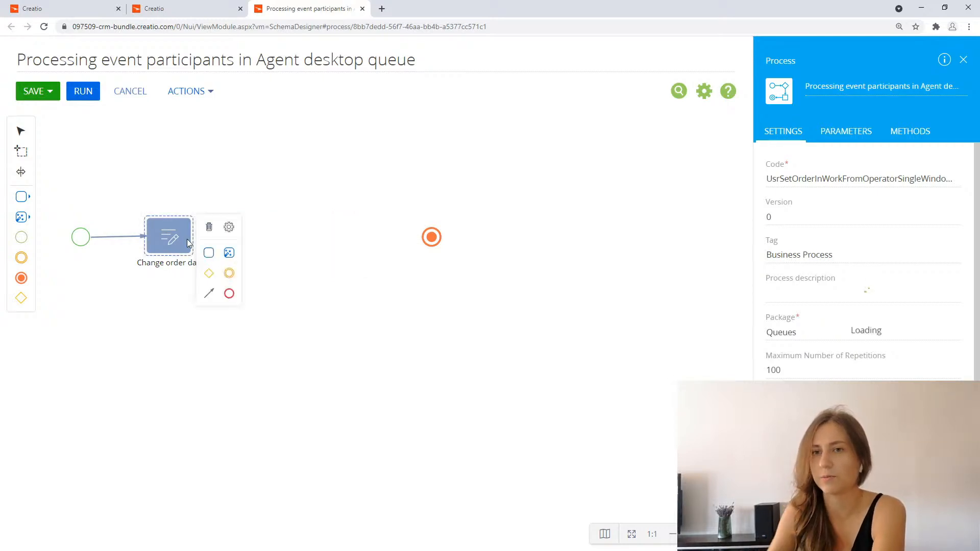
key(Delete)
click(80, 237)
drag(107, 301, 431, 237)
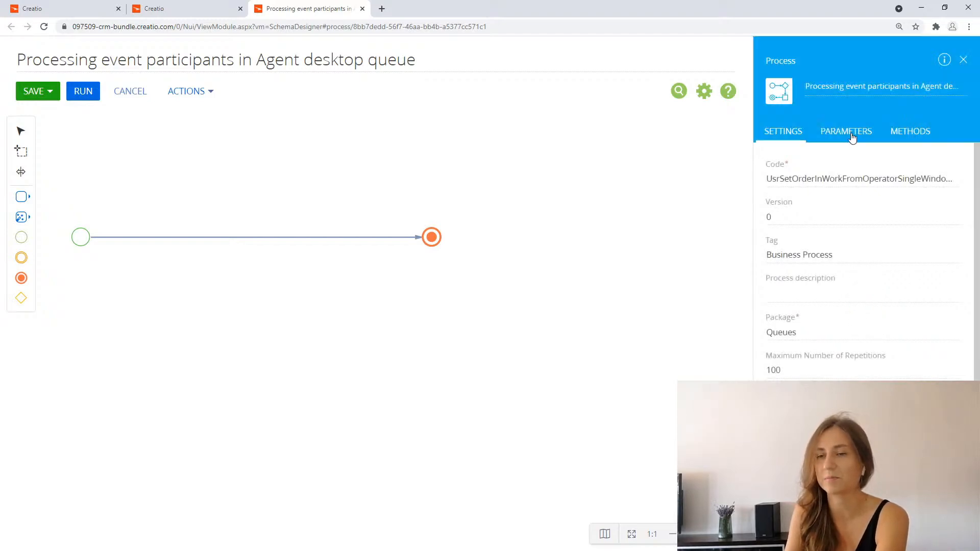
- Examine the codes, data types and directions of the process parameters queueItemId and Selected record Id
click(851, 133)
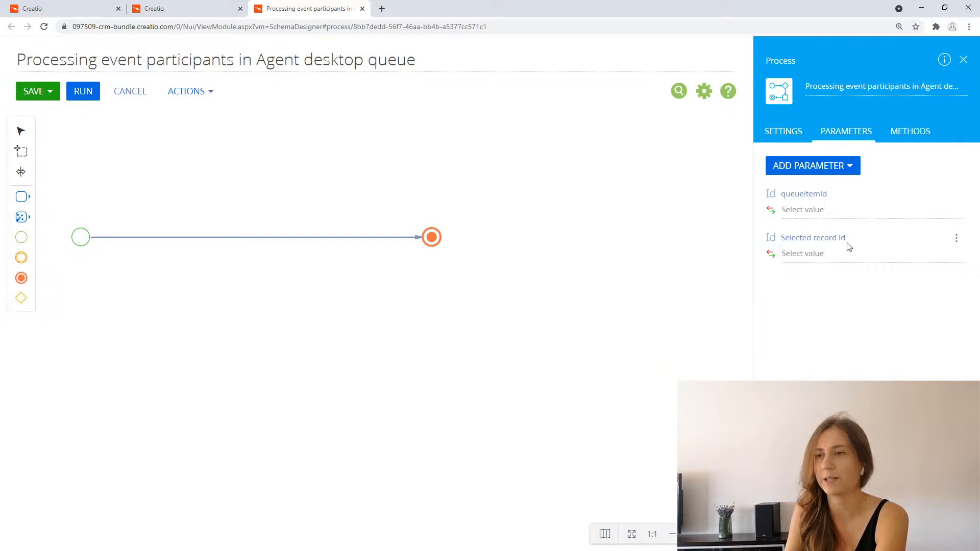
click(956, 196)
click(951, 210)
drag(836, 254, 776, 252)
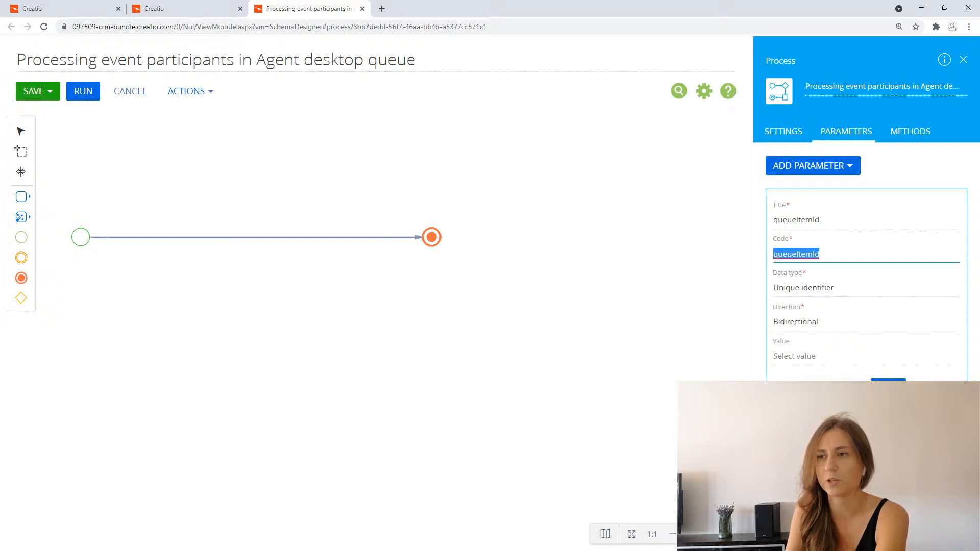
click(936, 352)
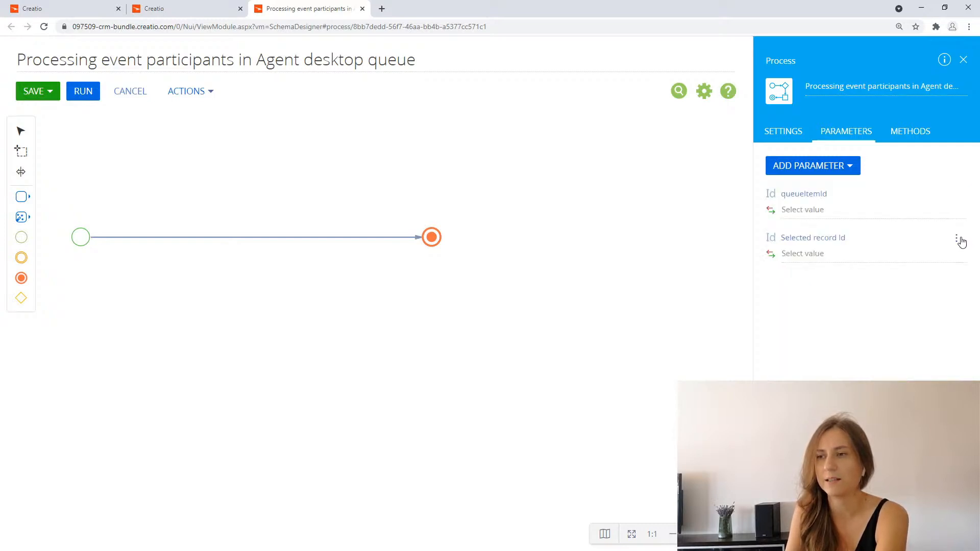
click(956, 239)
click(940, 255)
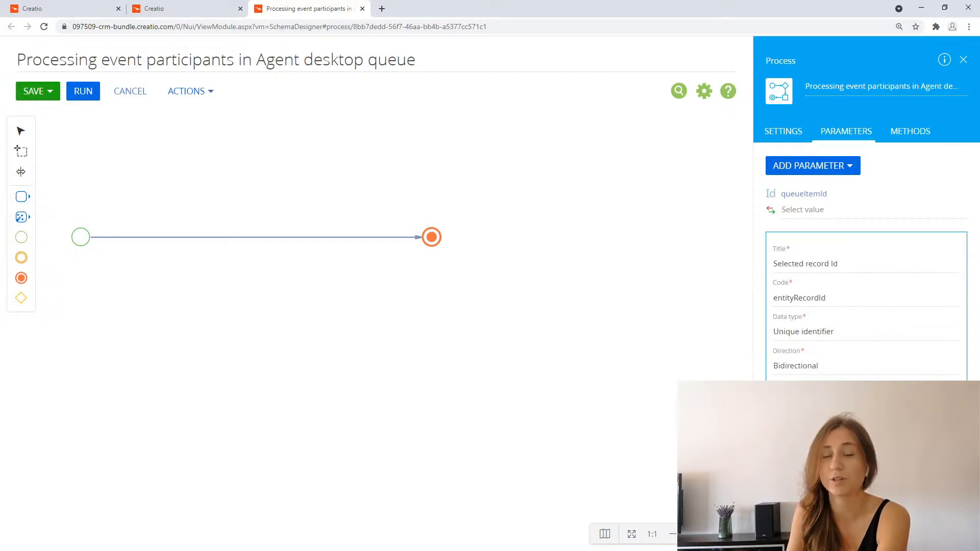
click(791, 428)
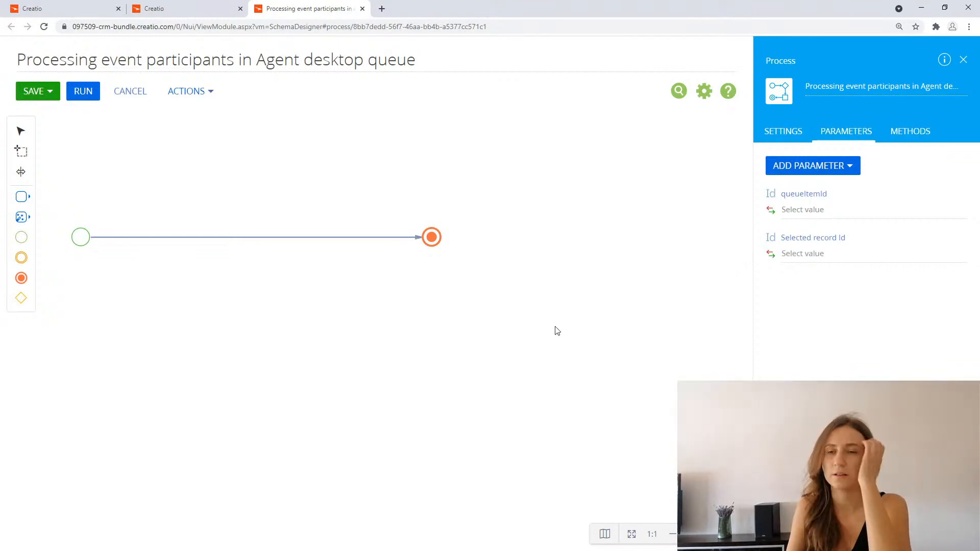
- Move the end event farther from the start event and insert a Read data element between them, titled "Read event participant"
drag(433, 238, 583, 247)
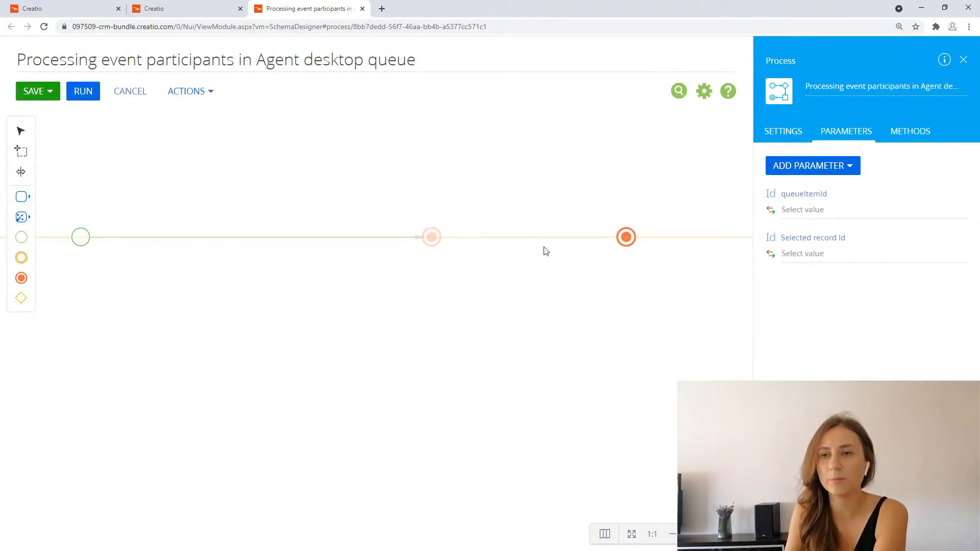
mouse_move(21, 222)
drag(81, 213, 147, 237)
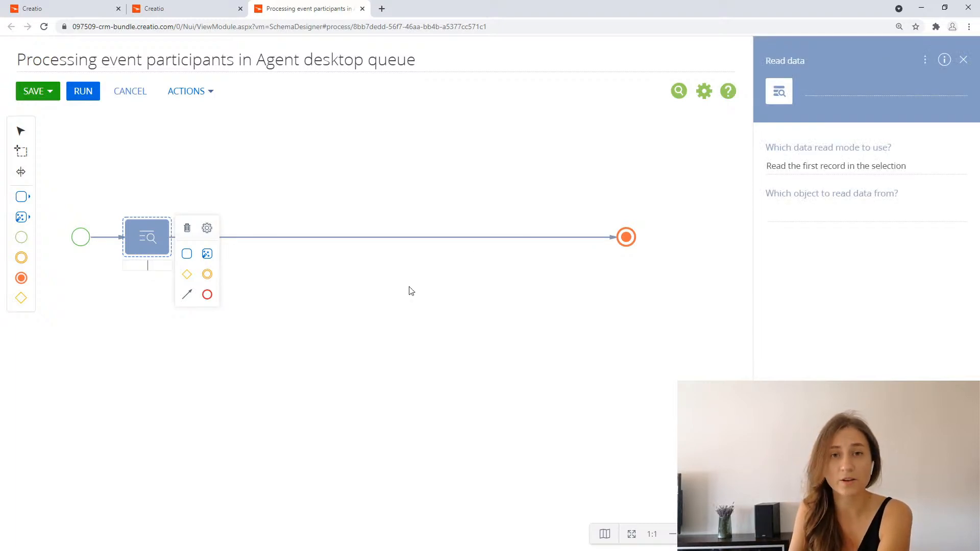
click(827, 84)
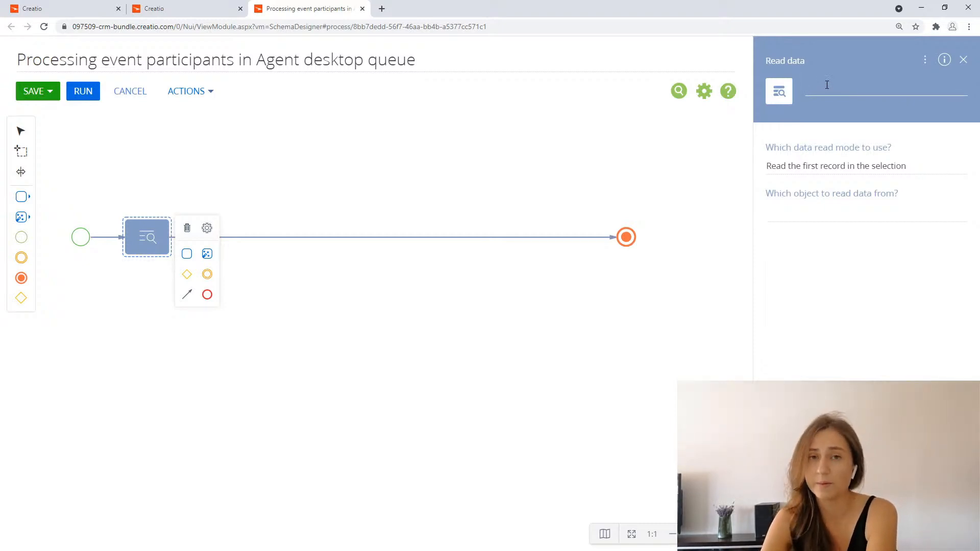
text(Even)
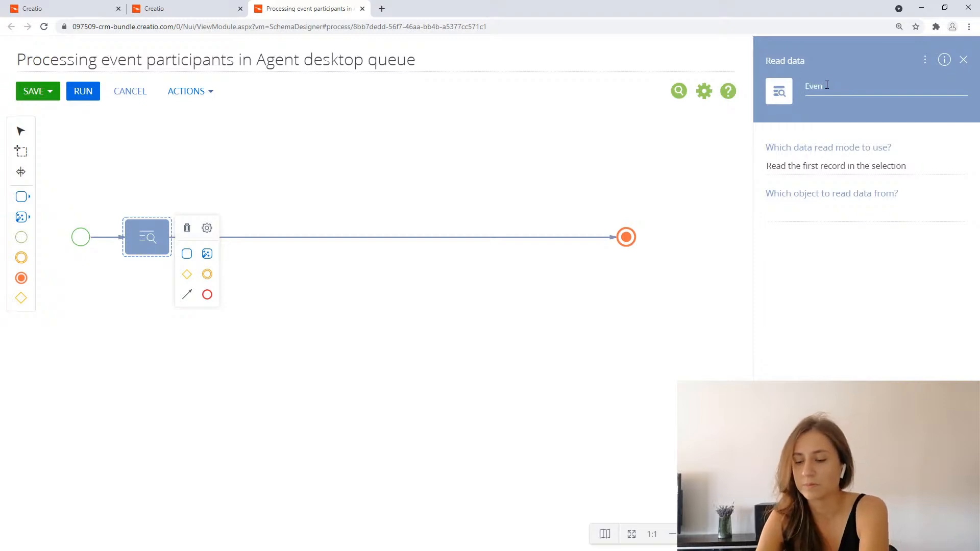
key(BackSpace)
key(BackSpace)
key(BackSpace)
key(BackSpace)
text(Read event partci)
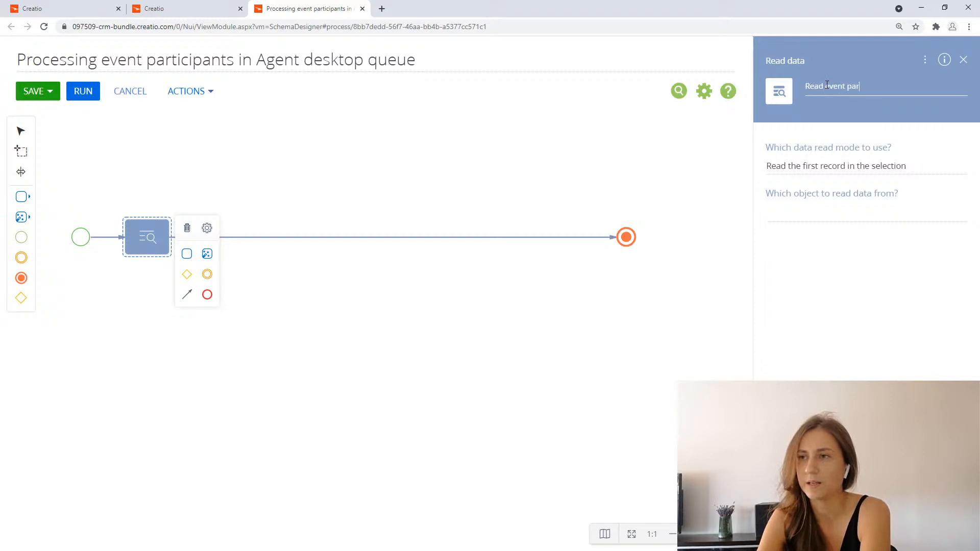
key(BackSpace)
key(BackSpace)
text(icipant)
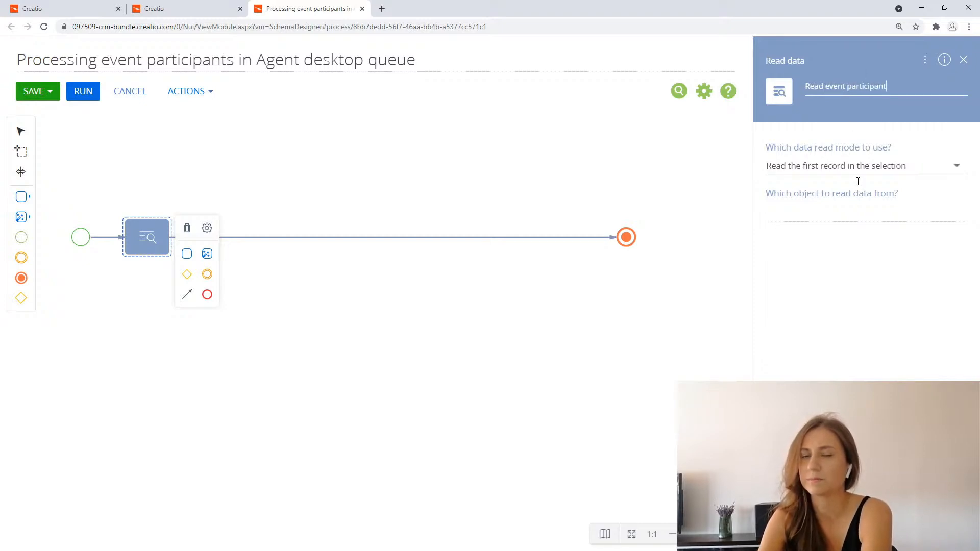
- Make the element read from the Event participant object, filtered by Id equal to the process parameter Selected record Id
click(804, 211)
text(eve)
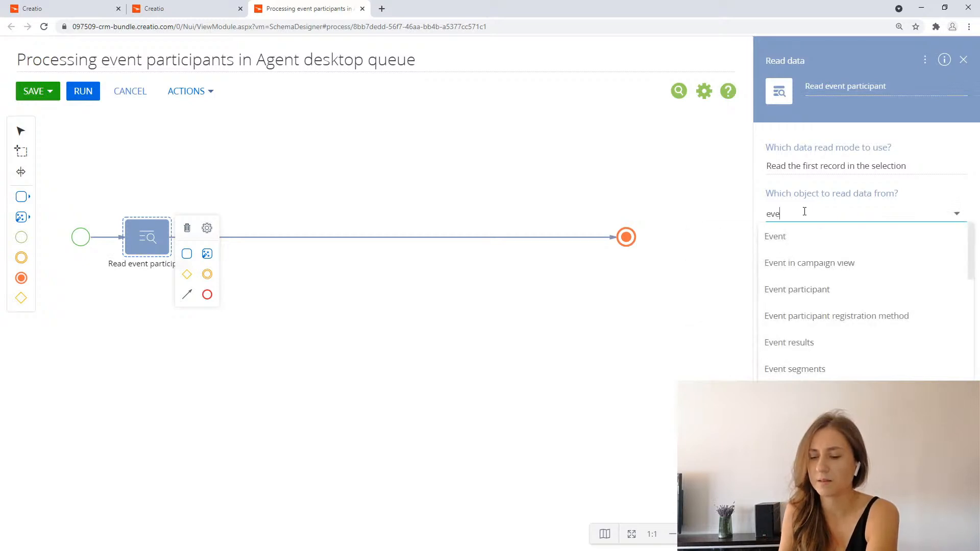
click(811, 286)
click(825, 285)
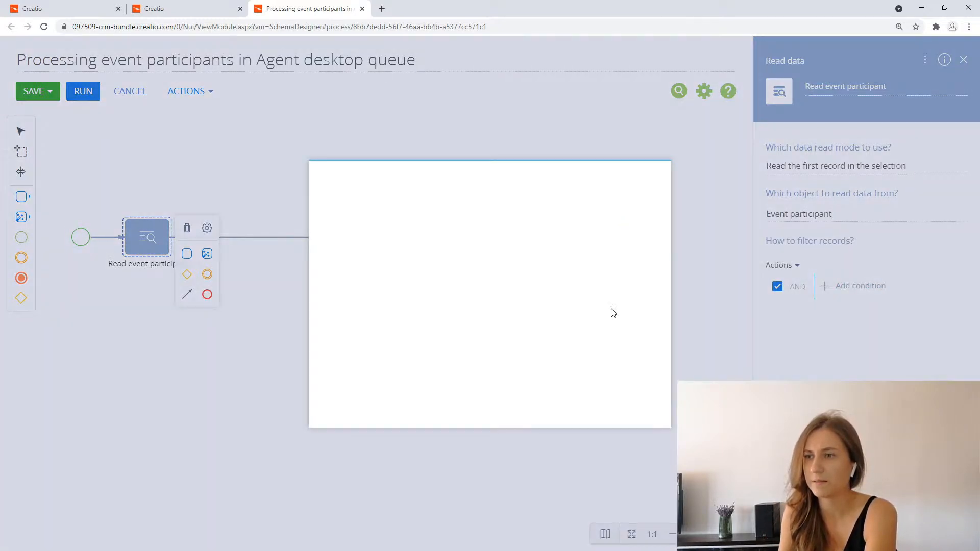
text(Id)
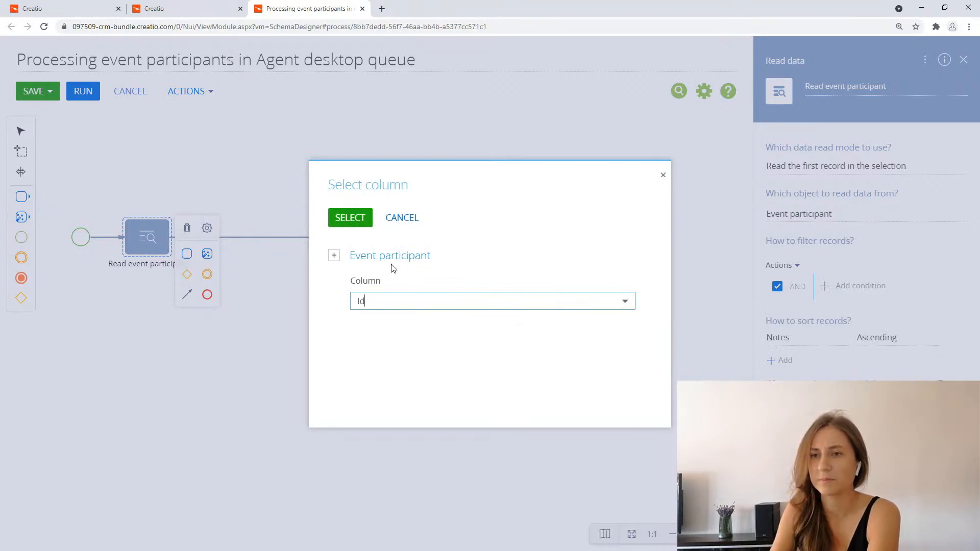
click(352, 218)
click(864, 311)
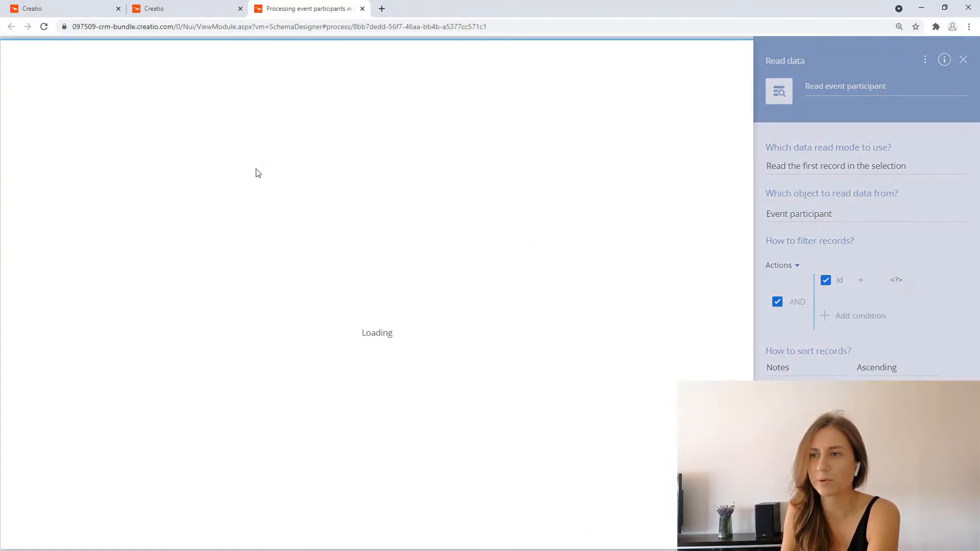
click(173, 131)
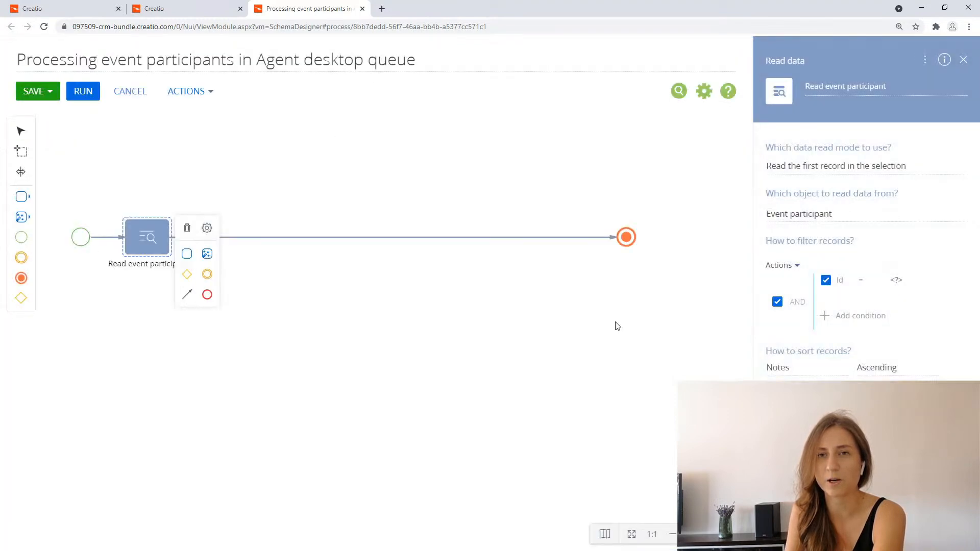
click(897, 281)
click(876, 311)
double_click(103, 186)
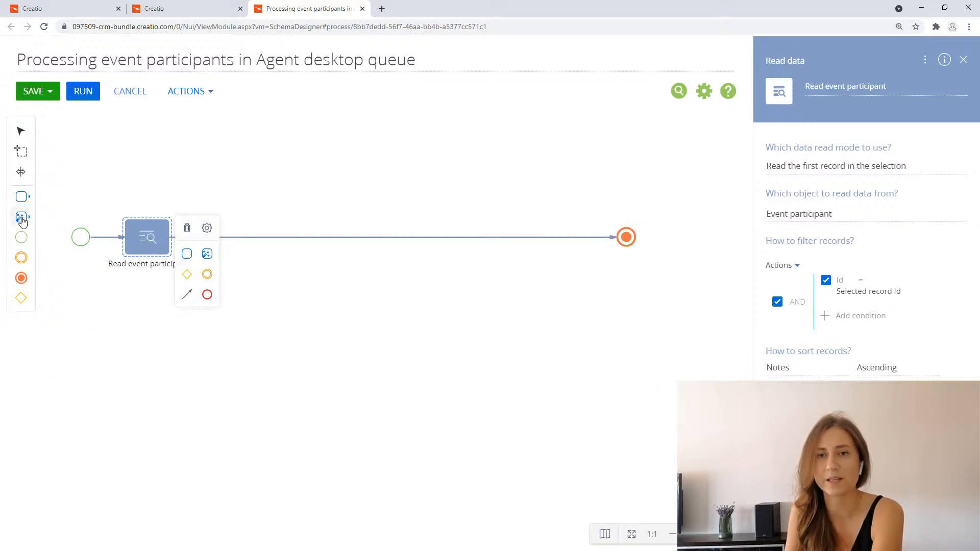
- Insert a Modify data element after Read event participant and title it "Update agent information"
click(22, 221)
drag(101, 255, 234, 237)
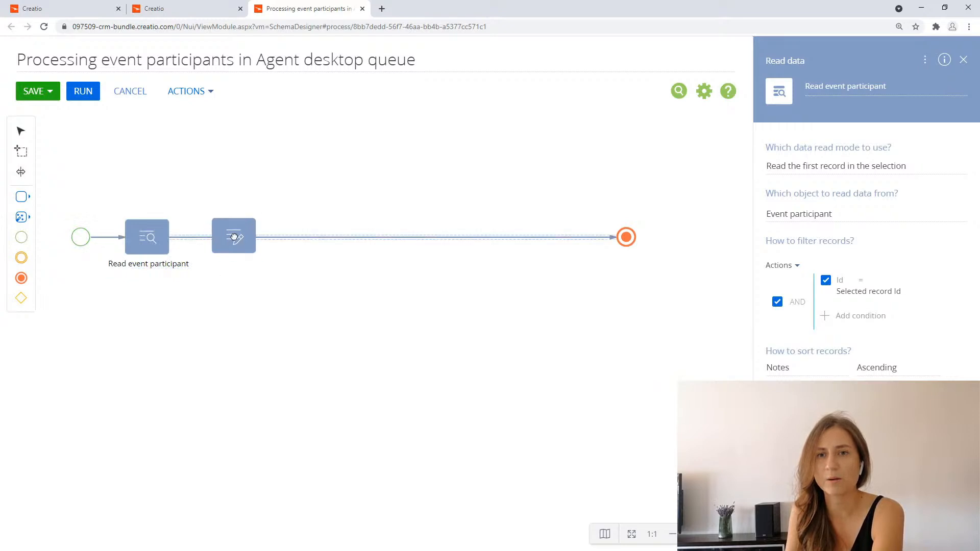
click(824, 90)
text(Update)
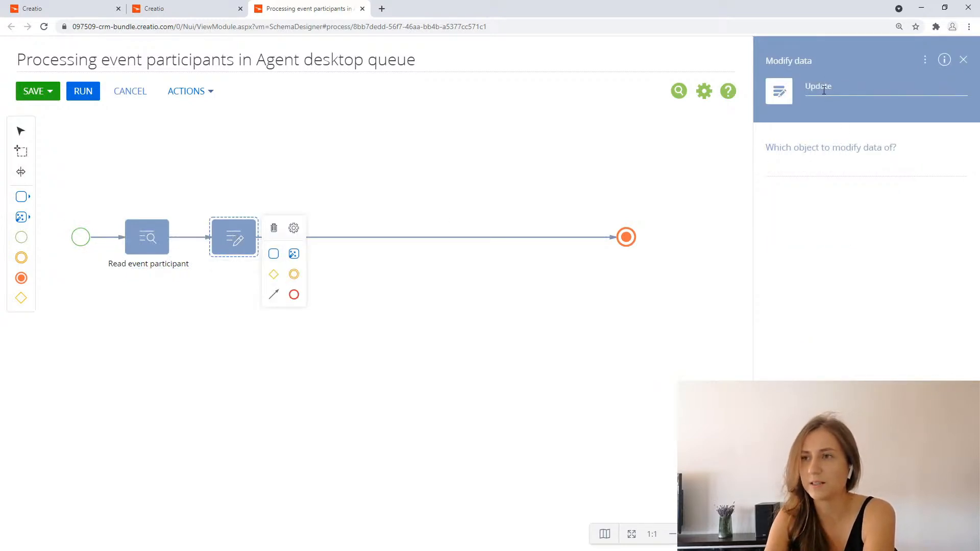
text( process)
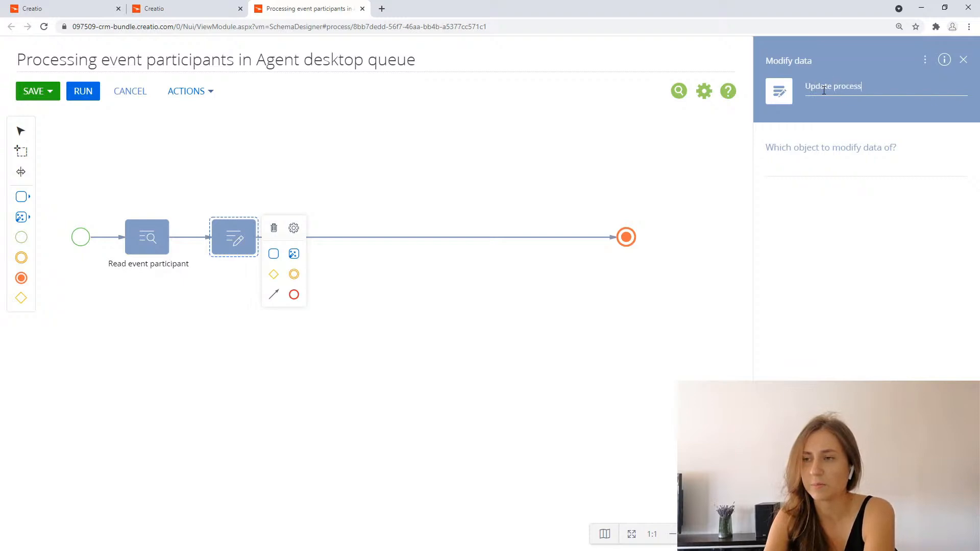
text( by)
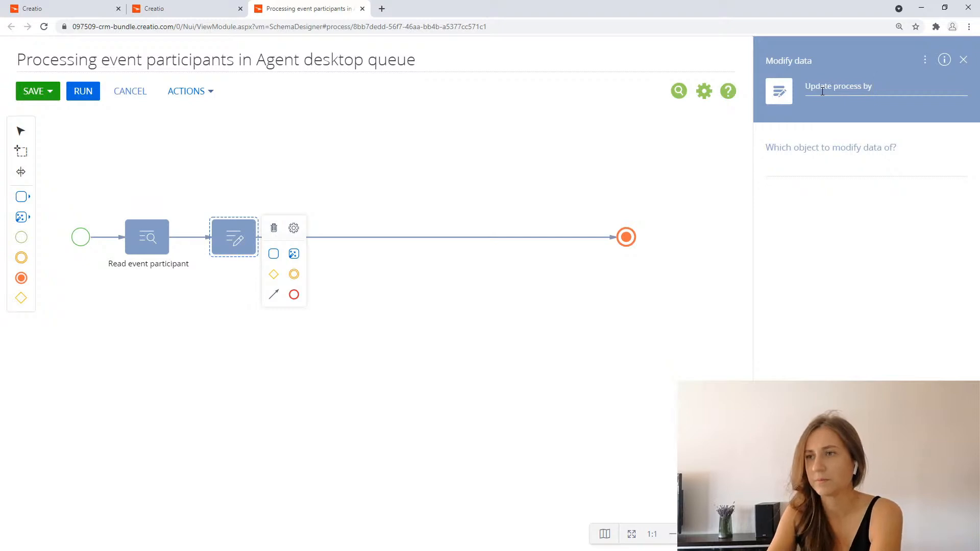
key(BackSpace)
key(BackSpace)
key(BackSpace)
key(BackSpace)
key(BackSpace)
key(BackSpace)
key(BackSpace)
key(BackSpace)
key(BackSpace)
key(BackSpace)
key(BackSpace)
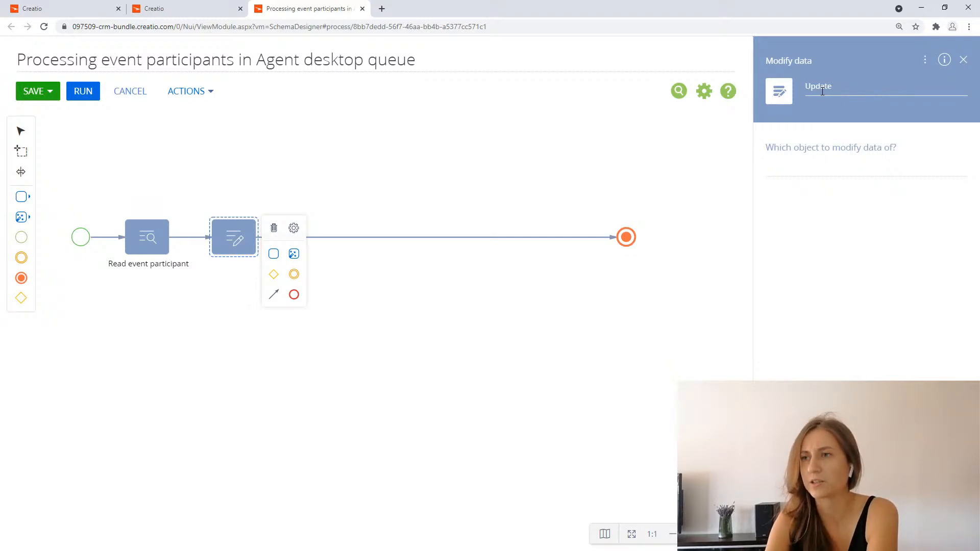
text(agen)
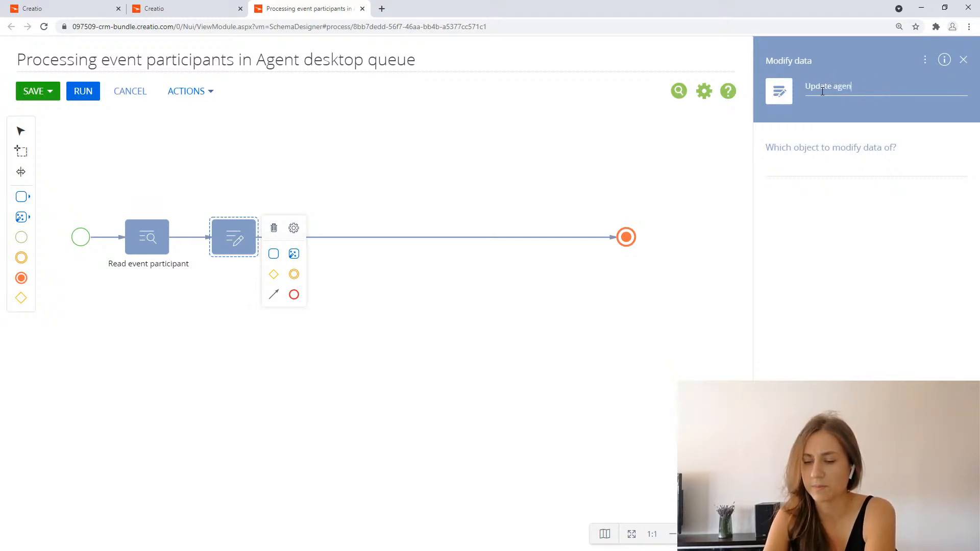
text(t infor)
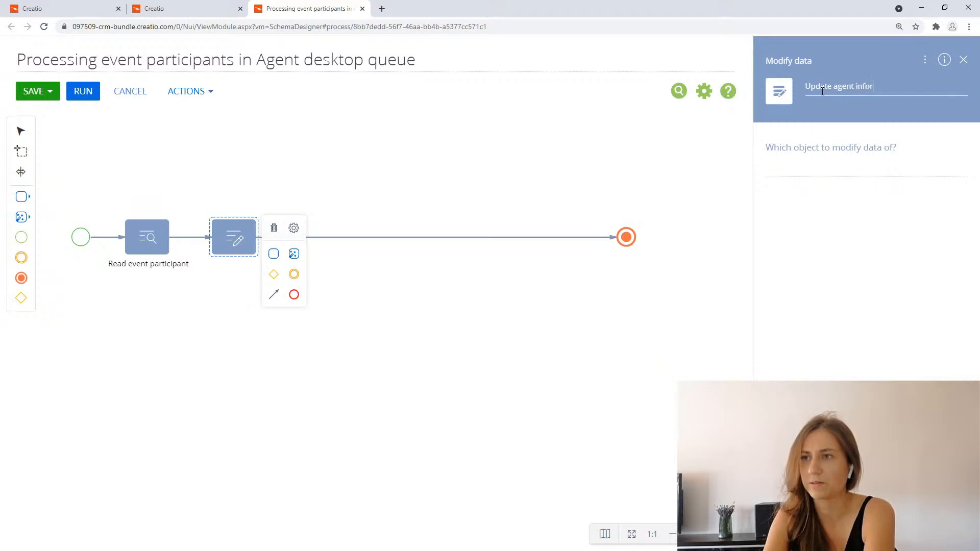
text(mation)
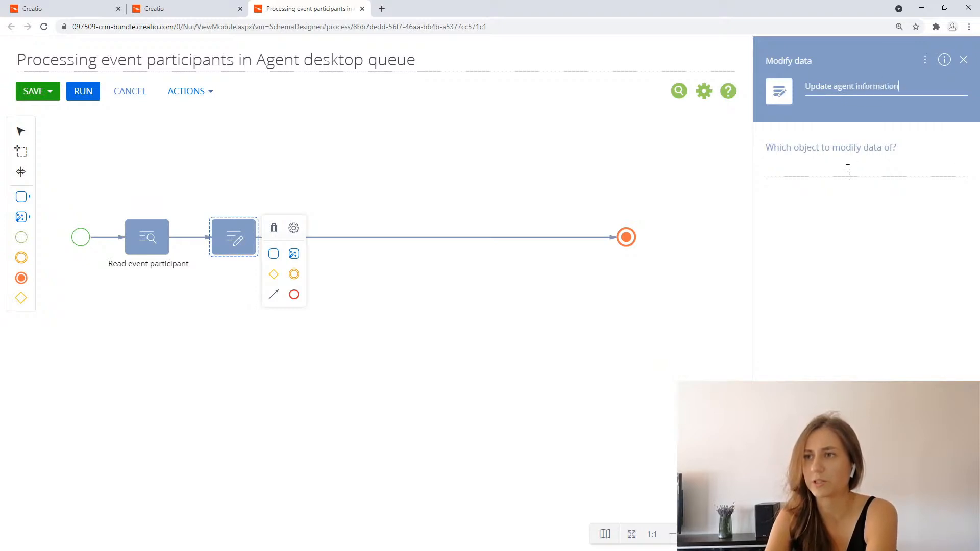
- Make the element modify the Event participant object where Id equals the process parameter Selected record Id
click(833, 165)
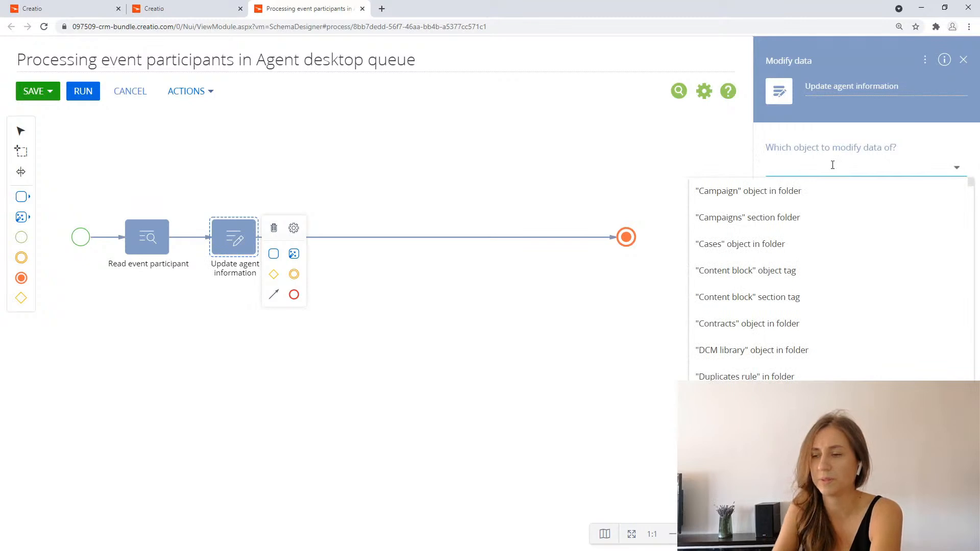
text(event)
click(812, 245)
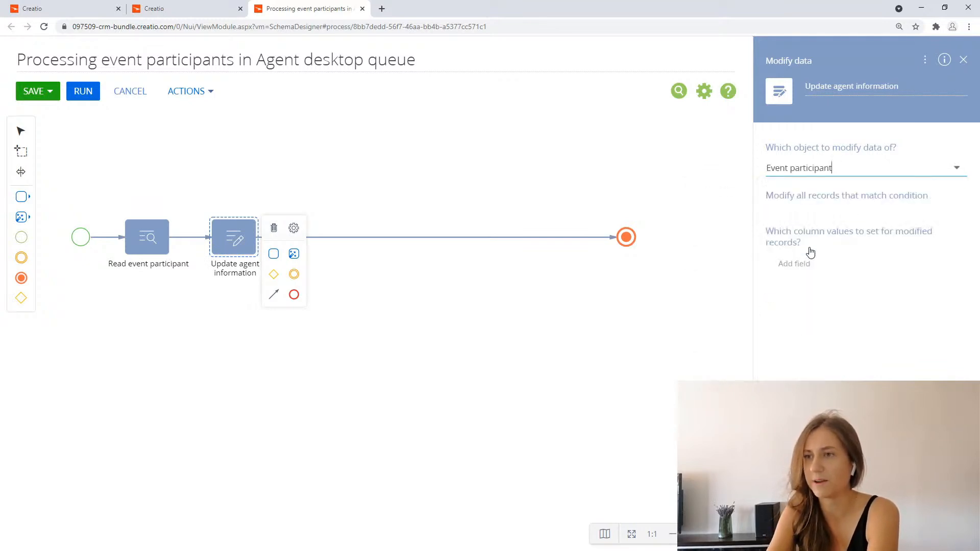
click(832, 247)
text(id)
click(466, 328)
click(352, 219)
click(897, 234)
click(883, 263)
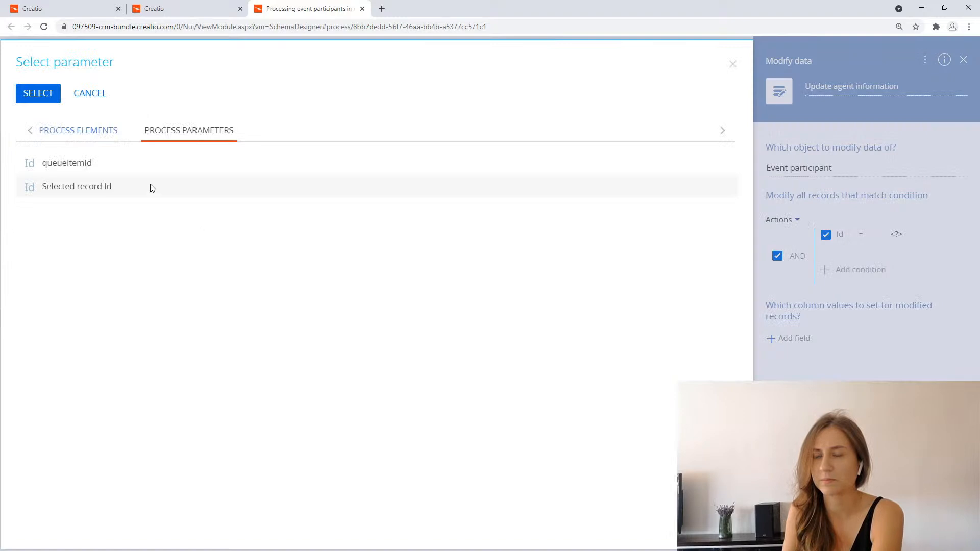
double_click(151, 188)
- Add the Processed by column to the modified values and set it to the Current user contact system variable
click(782, 338)
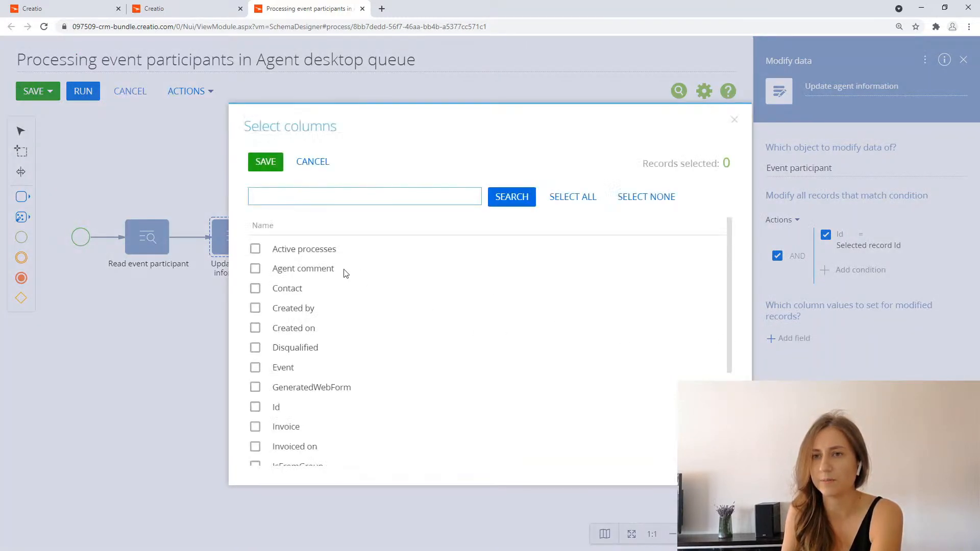
scroll(345, 274, down, 3)
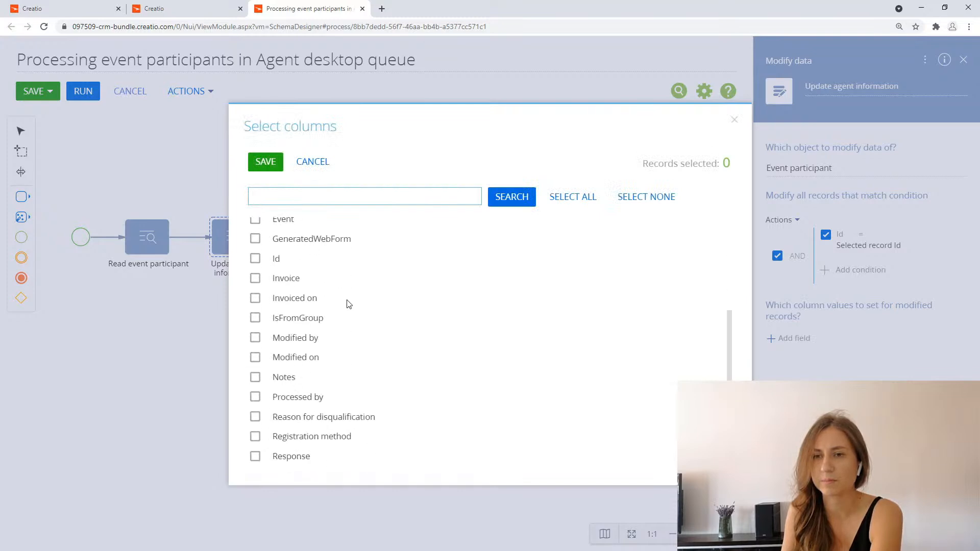
click(305, 397)
click(266, 161)
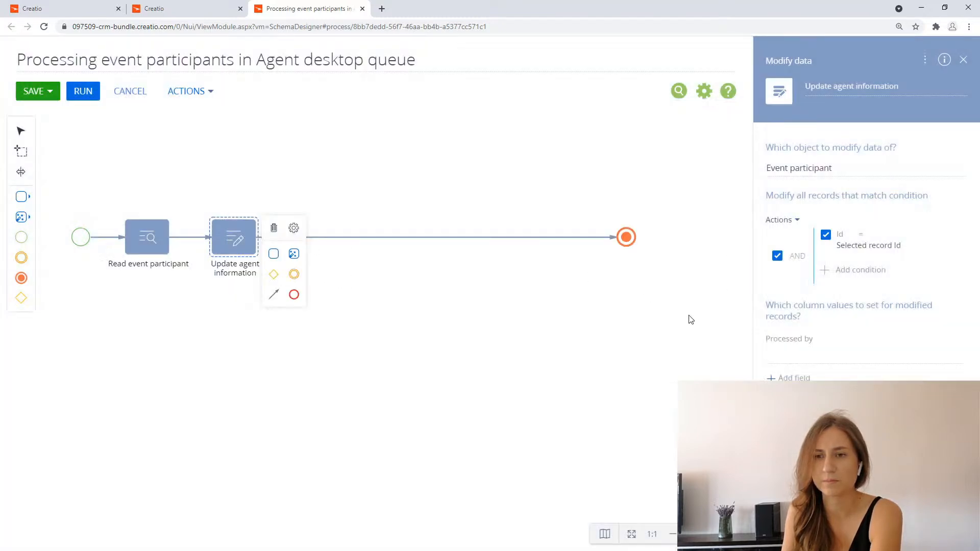
click(956, 357)
click(901, 429)
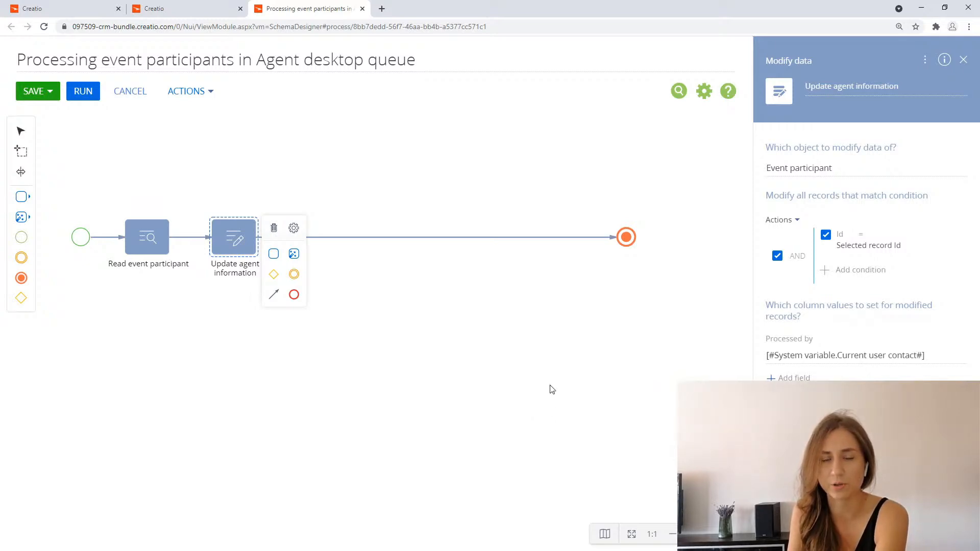
- Move the end event farther along the flow and insert a Pre-configured page element after Update agent information
drag(626, 237, 704, 237)
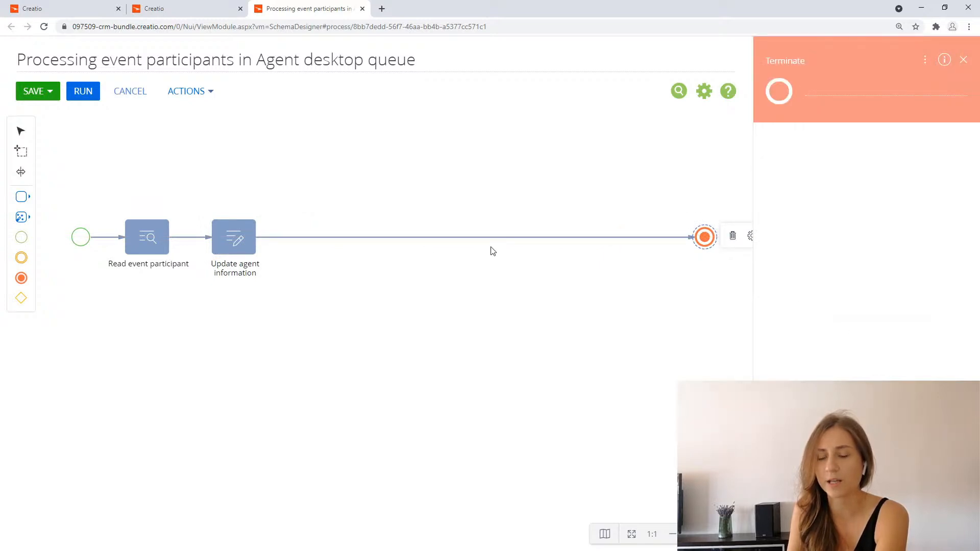
click(28, 204)
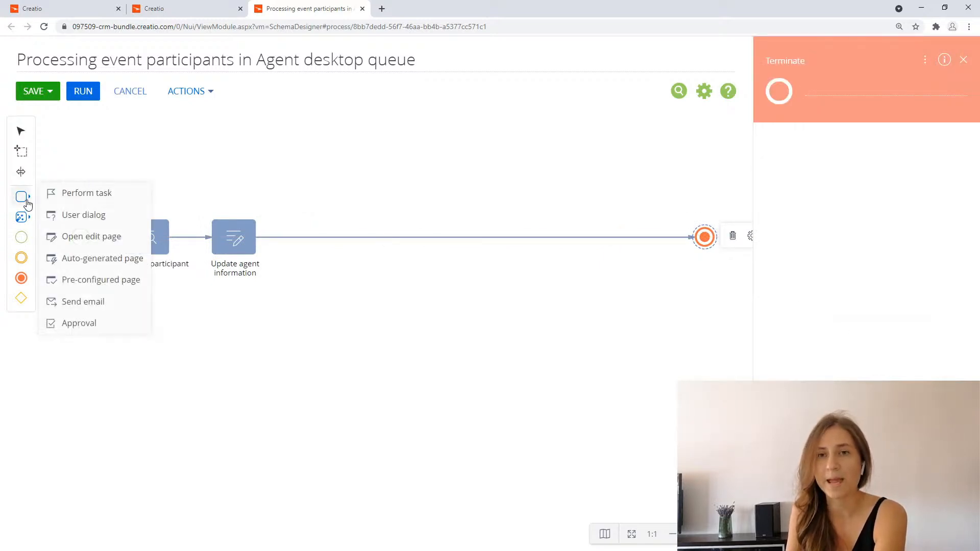
drag(129, 284, 333, 237)
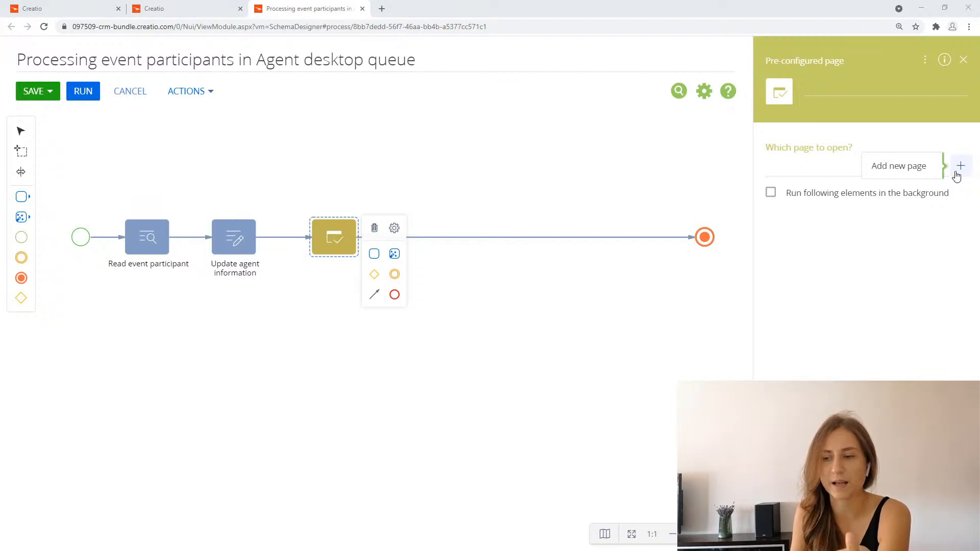
- Create a new page from the Grid page template and add a lookup parameter titled "Event" with code UsrEvent
click(955, 173)
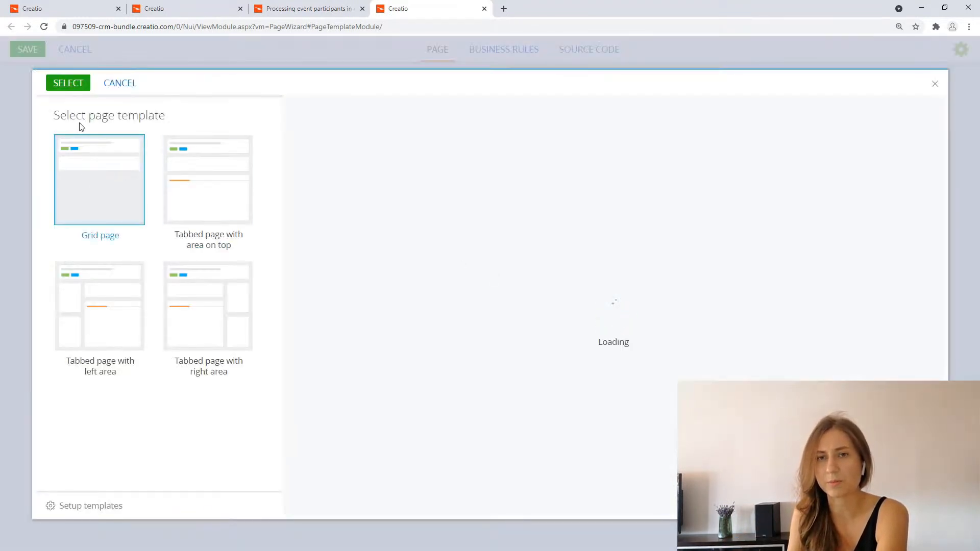
click(68, 88)
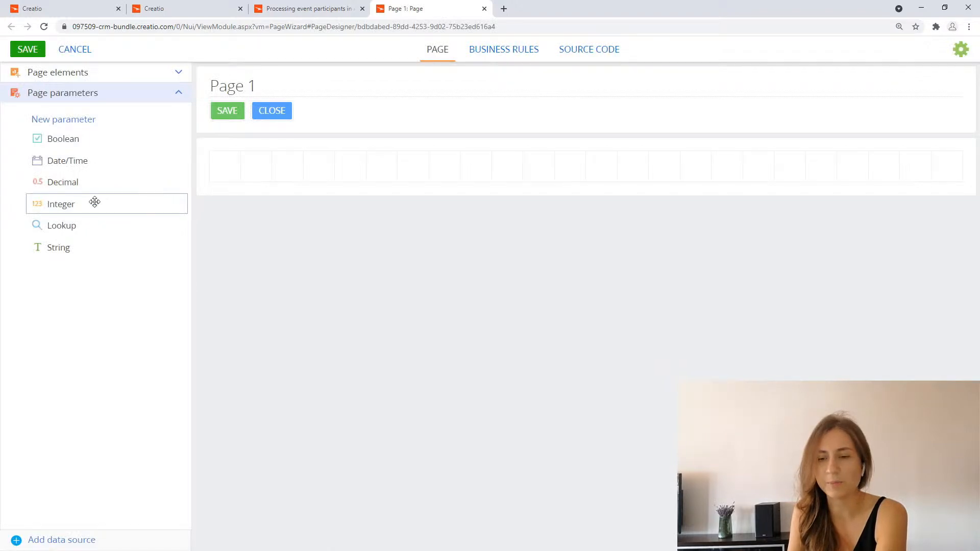
drag(136, 215, 269, 164)
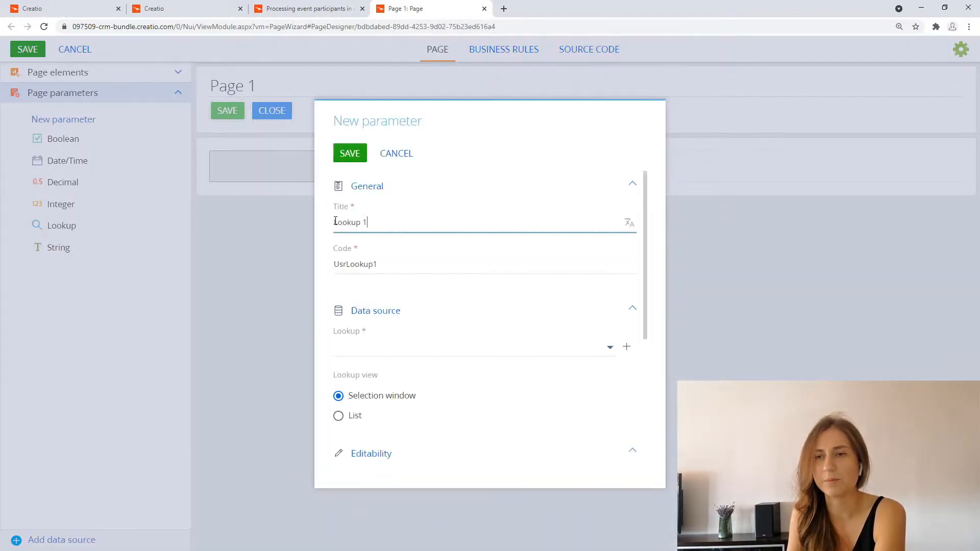
text(Event)
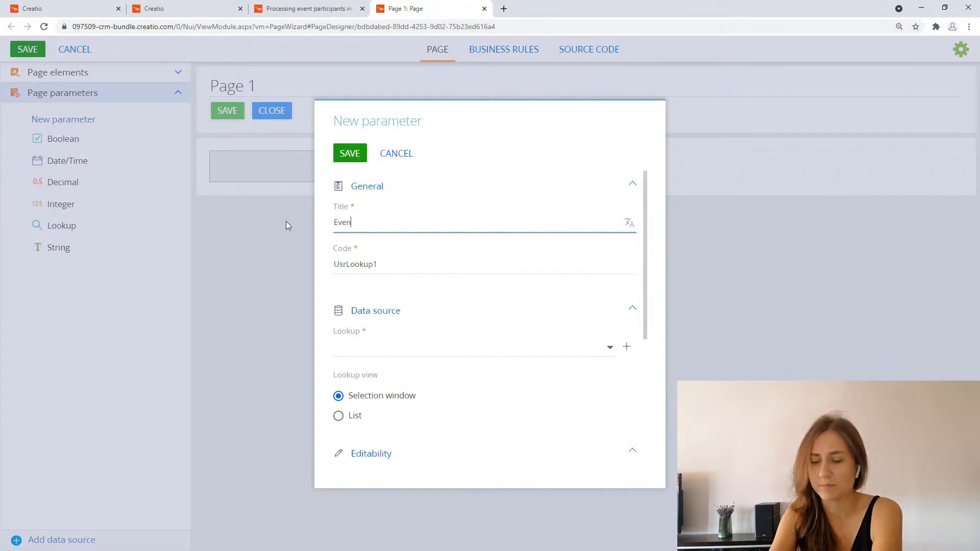
click(377, 272)
drag(377, 264, 345, 264)
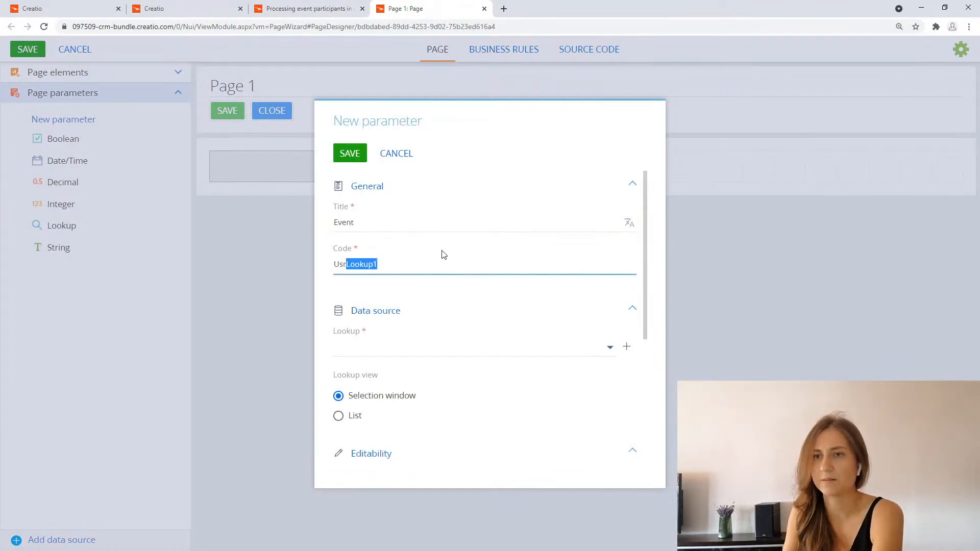
text(Event)
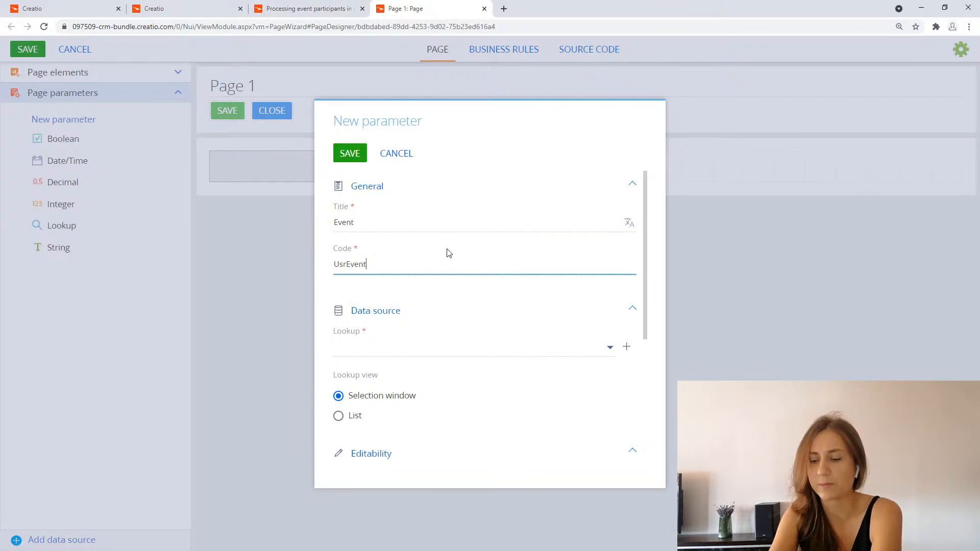
- Make the parameter a read-only lookup to the Event object and stretch its field across the full page width
click(435, 352)
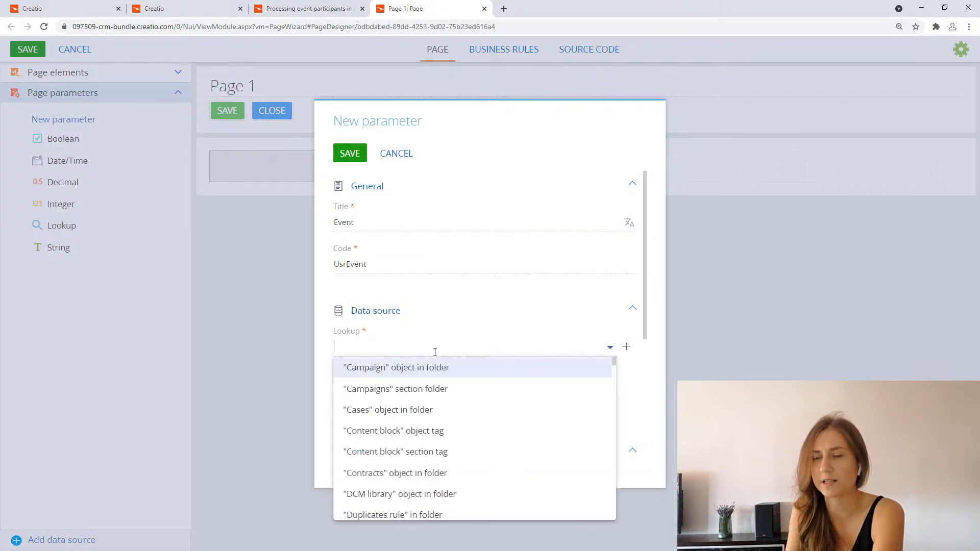
text(eve)
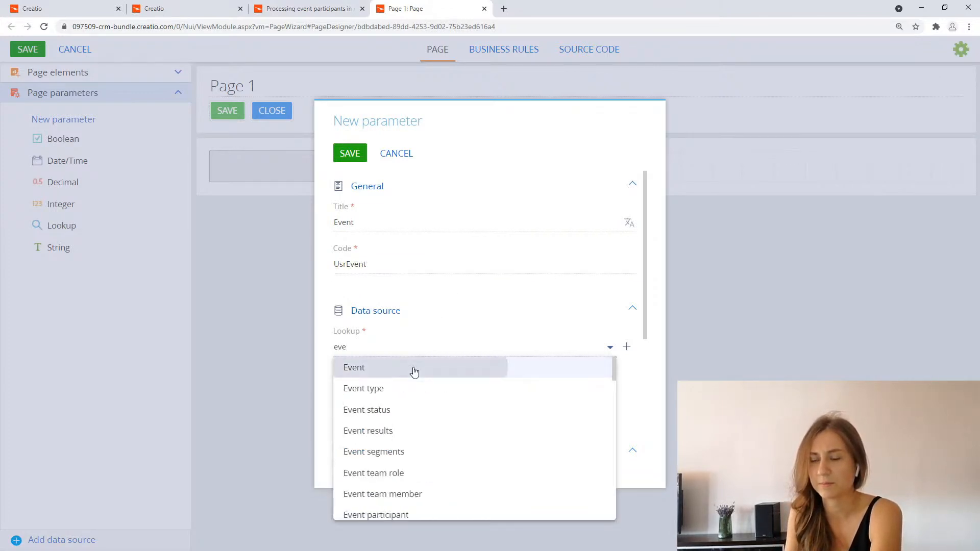
click(414, 371)
scroll(432, 405, down, 1)
click(339, 425)
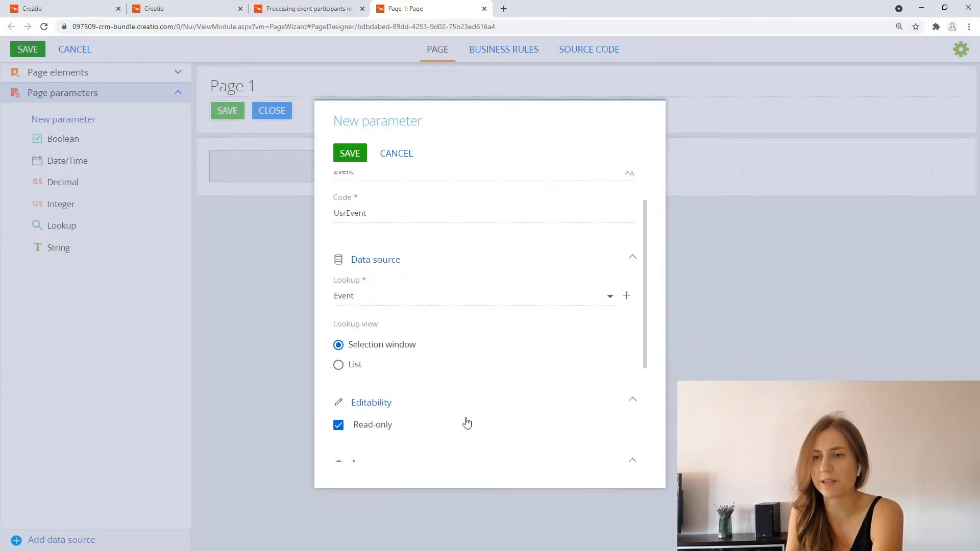
scroll(467, 425, up, 1)
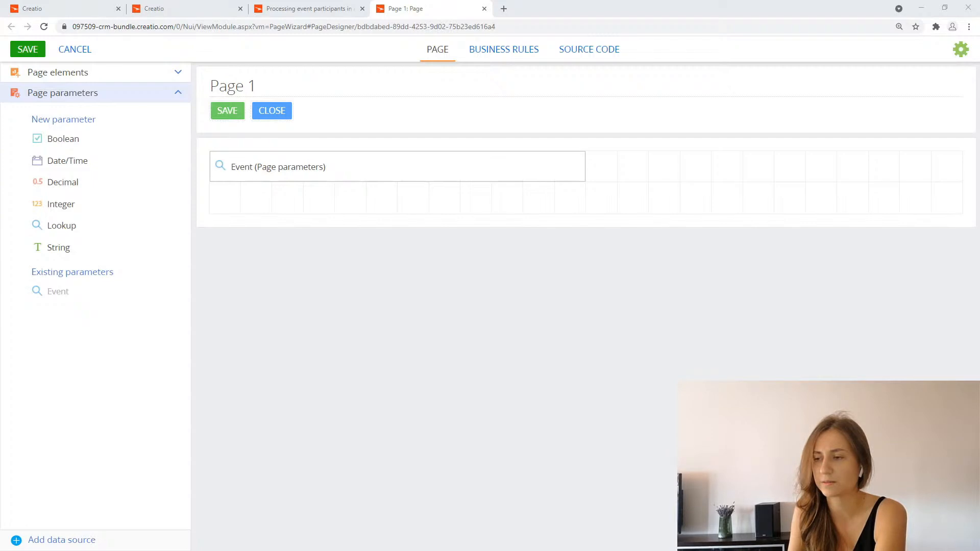
drag(583, 174, 960, 189)
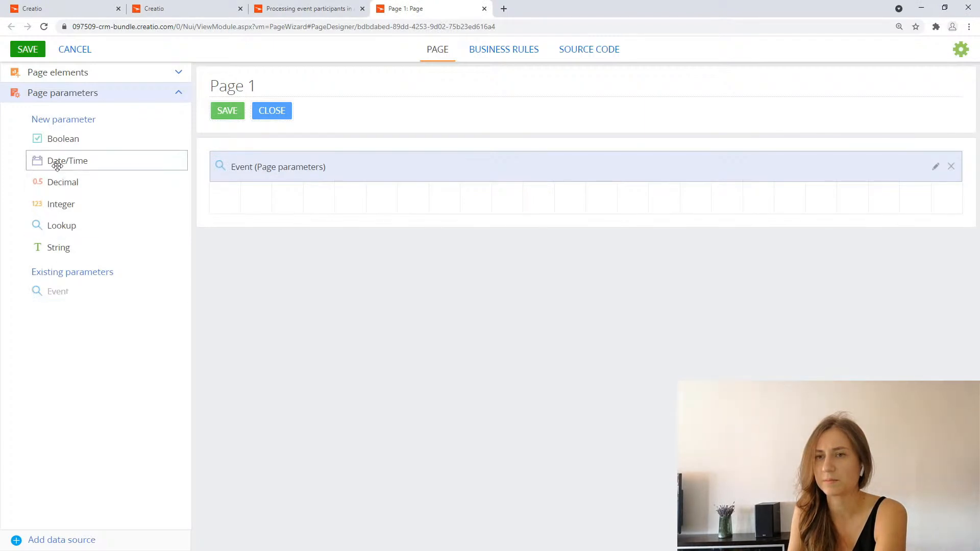
drag(71, 230, 276, 202)
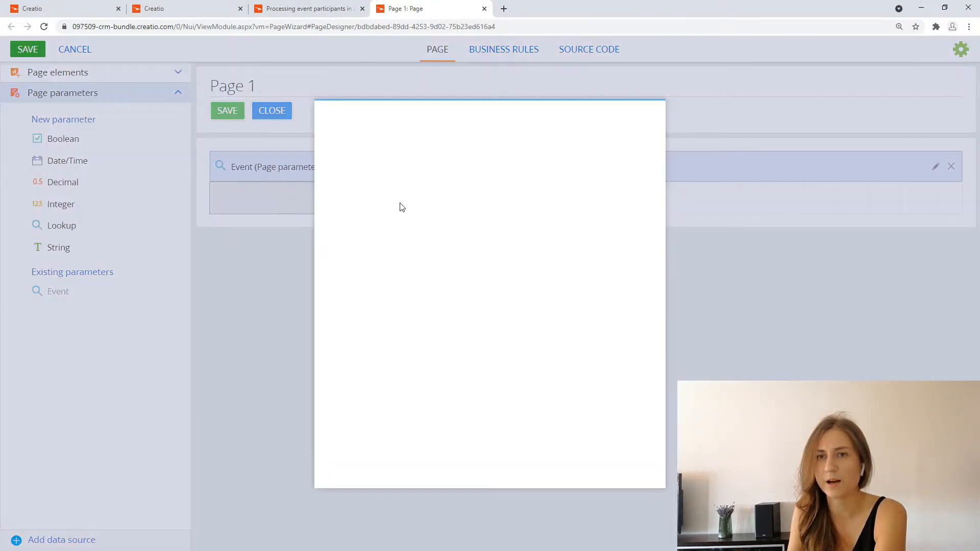
drag(387, 221, 303, 225)
text(Con)
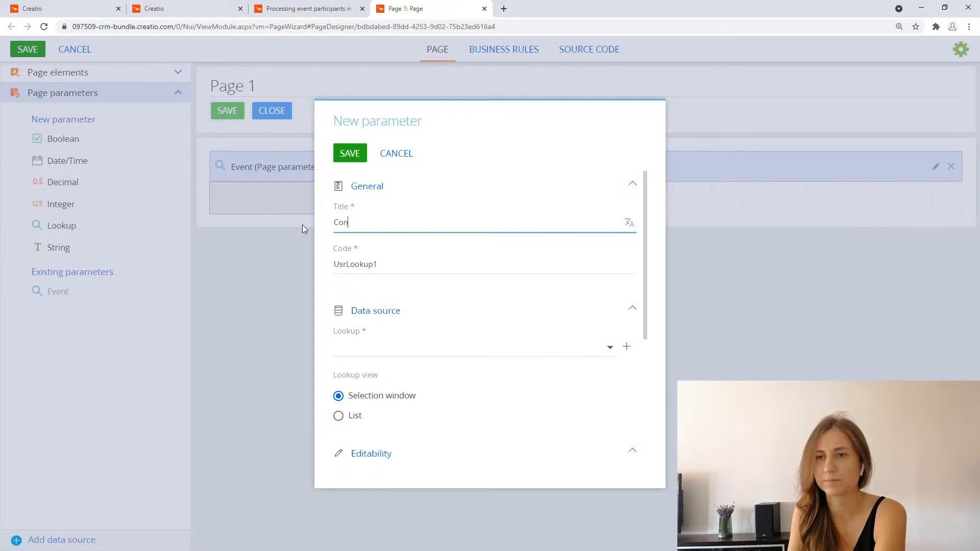
text(tact)
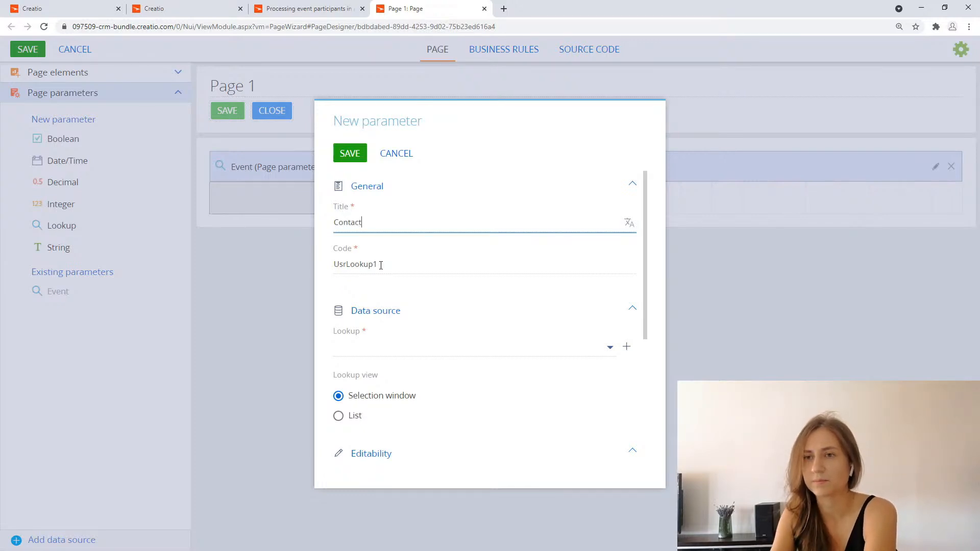
drag(382, 264, 351, 262)
text(contac)
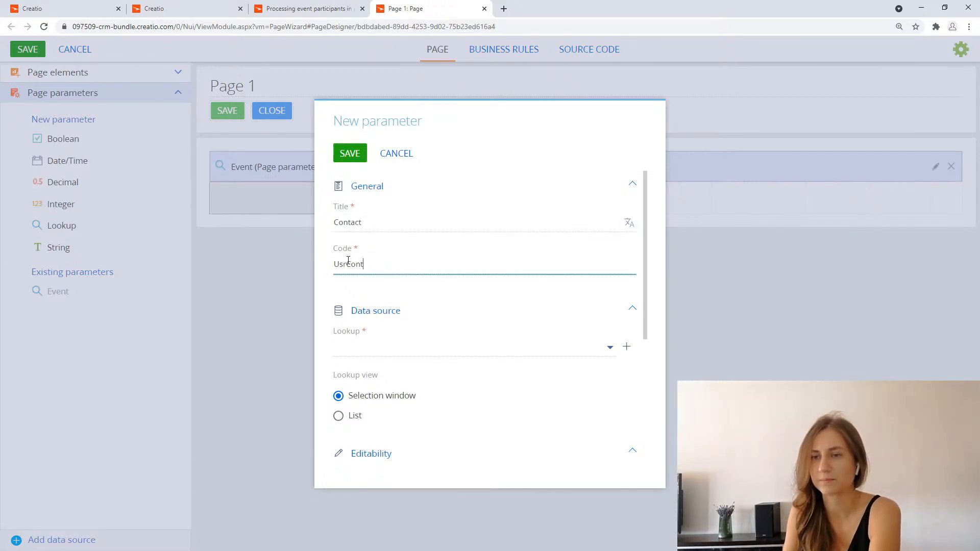
text(t)
click(344, 349)
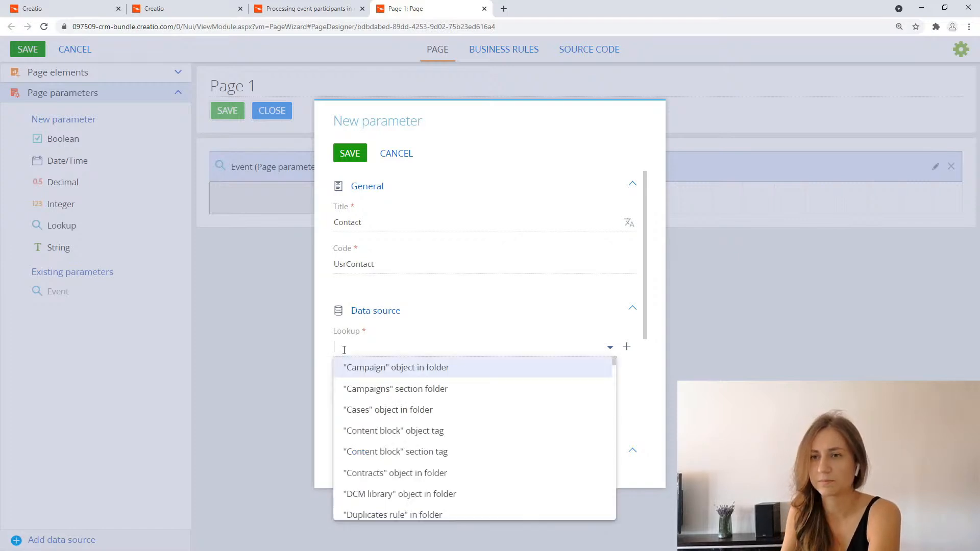
text(cont)
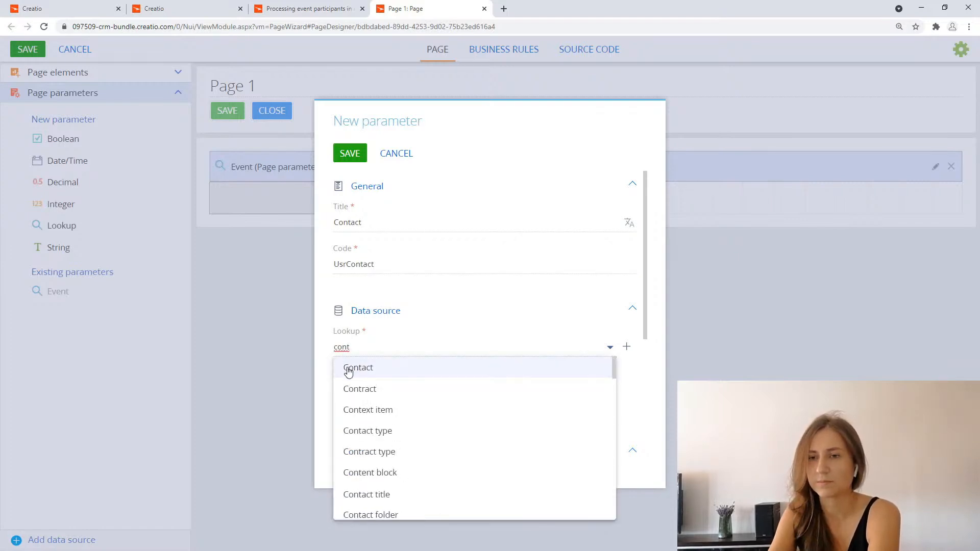
click(351, 367)
scroll(416, 387, down, 2)
click(338, 376)
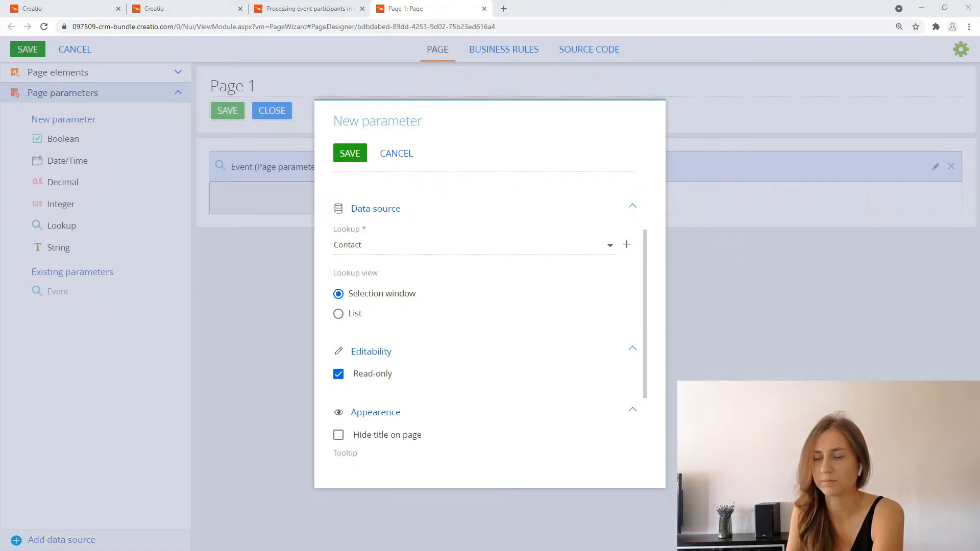
scroll(449, 333, down, 2)
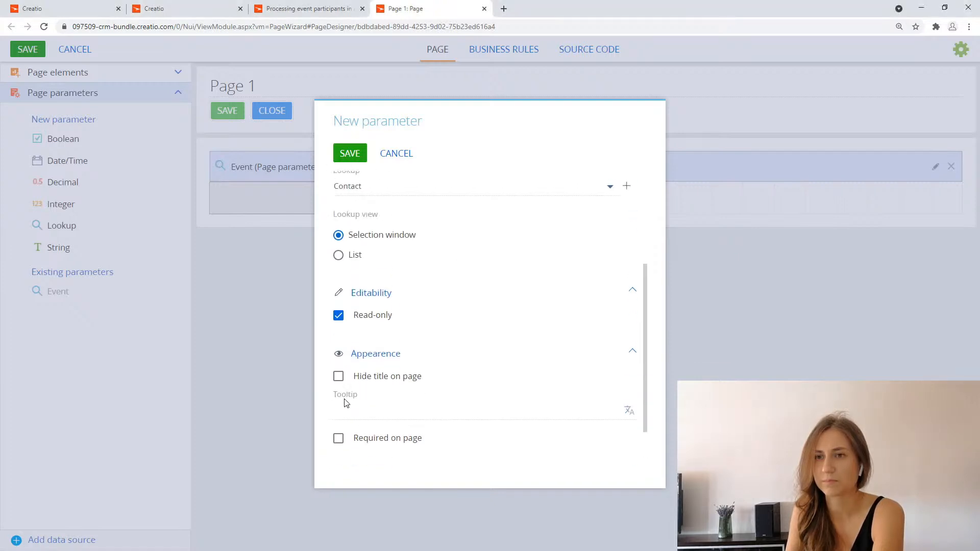
scroll(337, 431, down, 2)
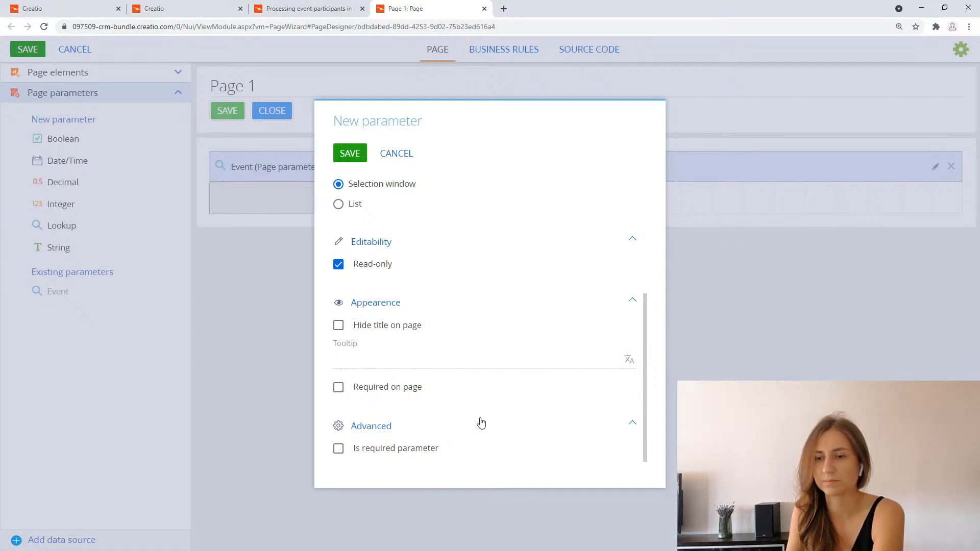
scroll(480, 423, up, 5)
click(387, 157)
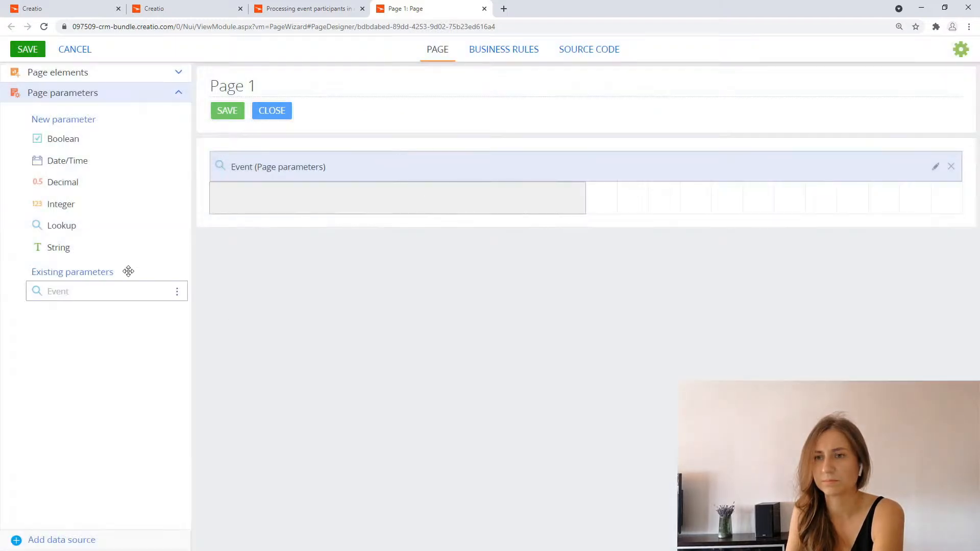
- Add a lookup parameter below Event, titled "Event participant" with code UsrEventParticipant
drag(80, 227, 270, 198)
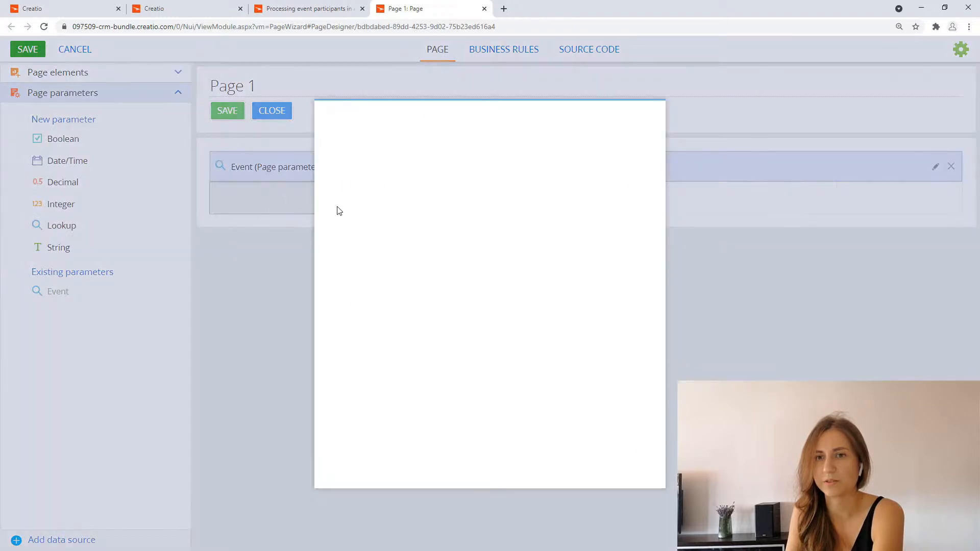
text(Ev)
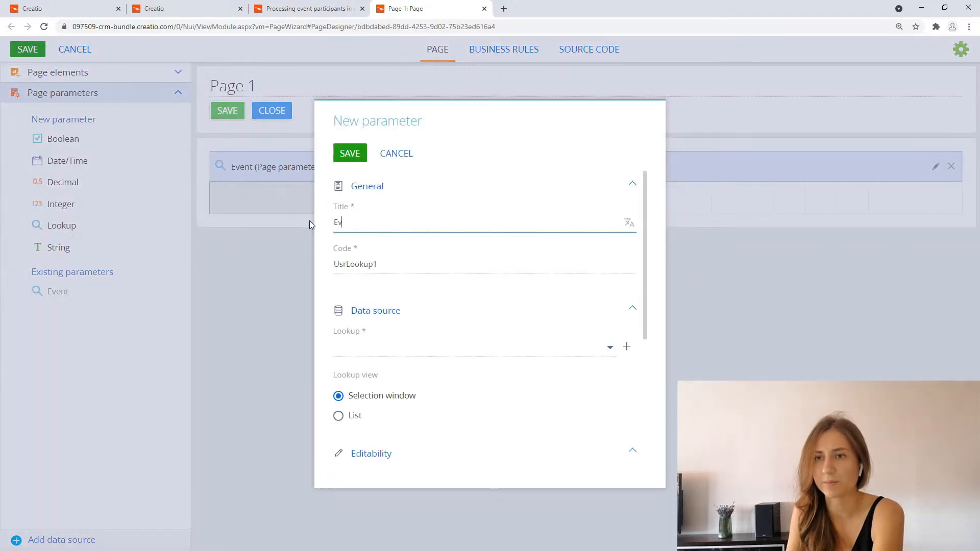
text(ent pa)
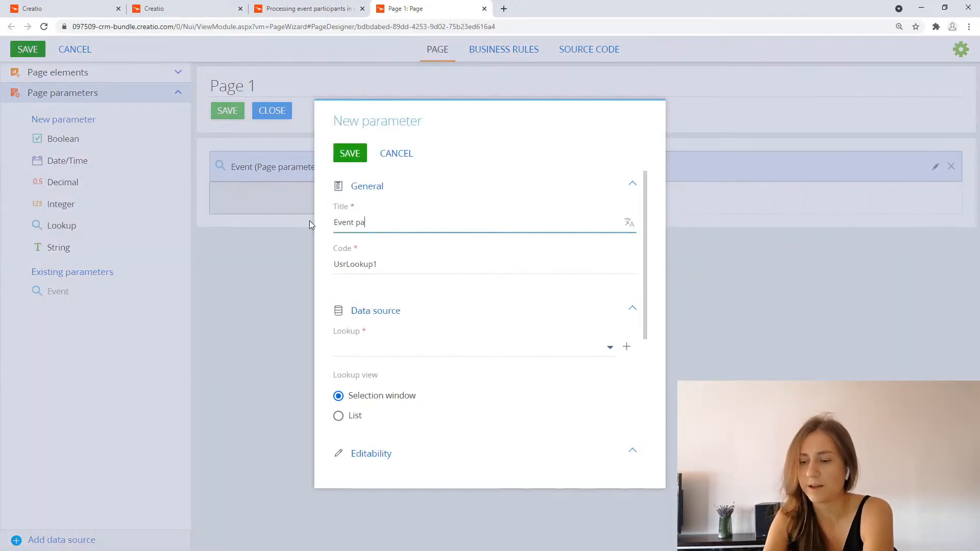
text(rti)
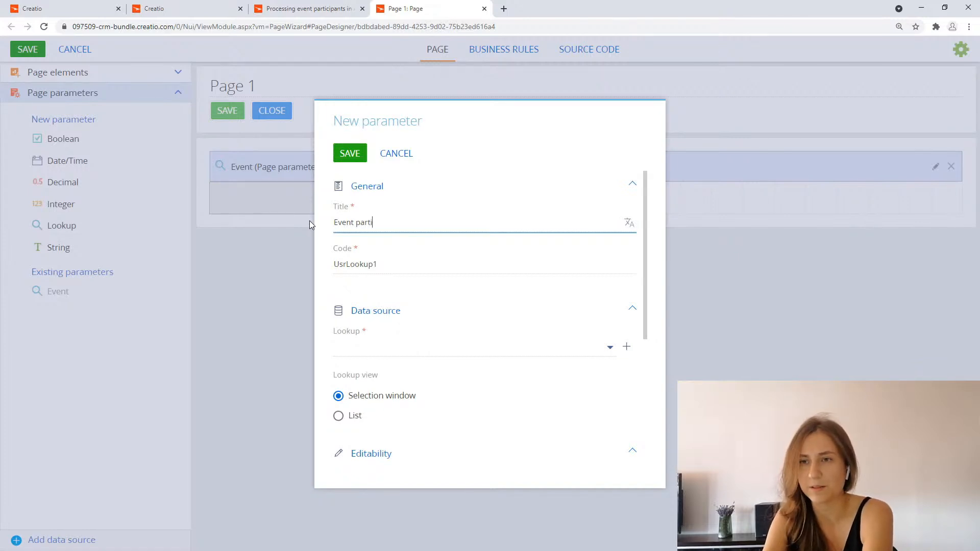
text(ci)
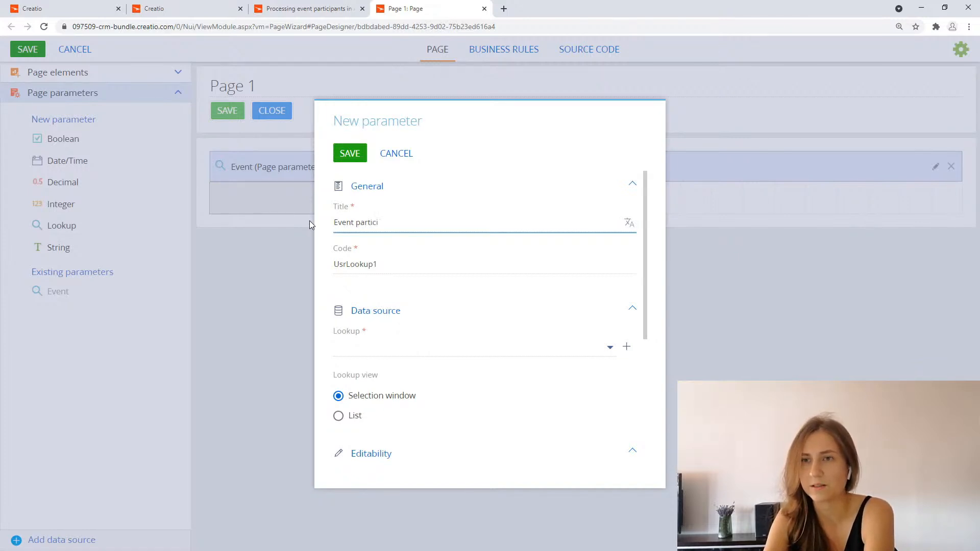
text(pant)
key(BackSpace)
key(BackSpace)
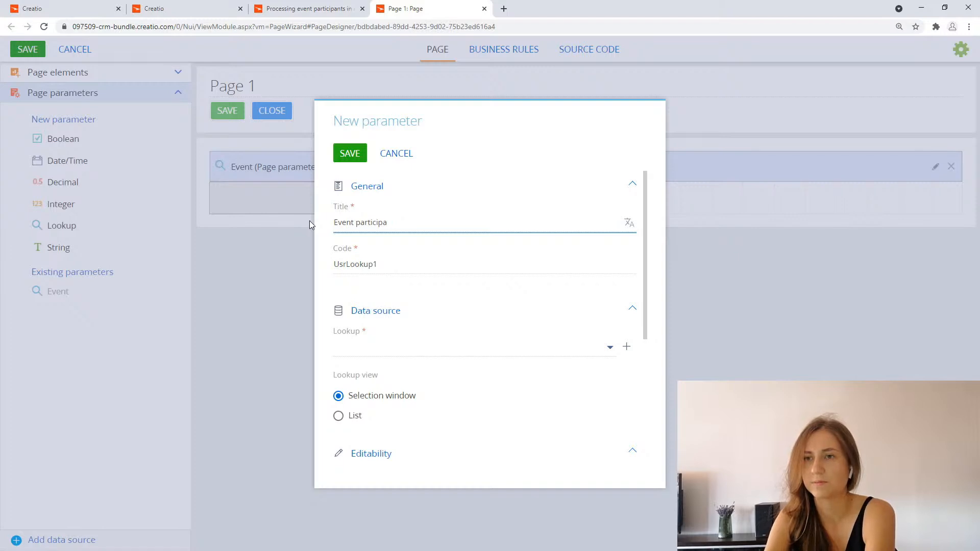
text(nt)
drag(377, 263, 350, 263)
text(EventParticipant)
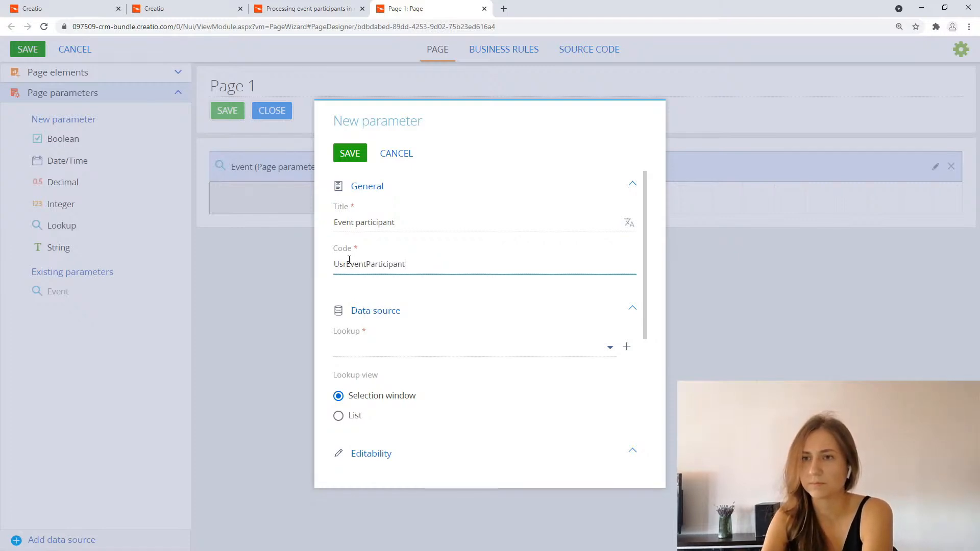
- Base the Event participant parameter on the Contact lookup, make it read-only, and save it
click(361, 347)
text(e)
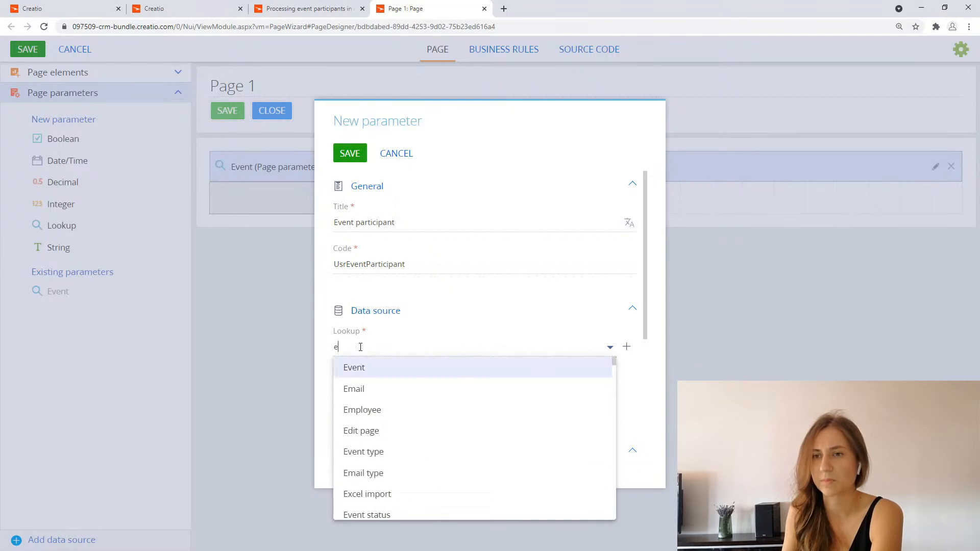
key(BackSpace)
text(con)
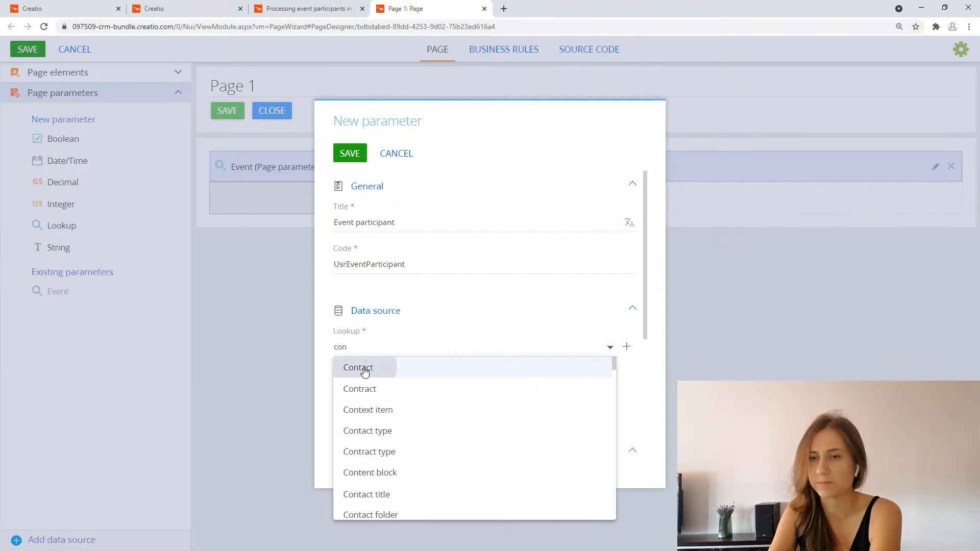
click(363, 369)
scroll(396, 415, down, 1)
click(338, 376)
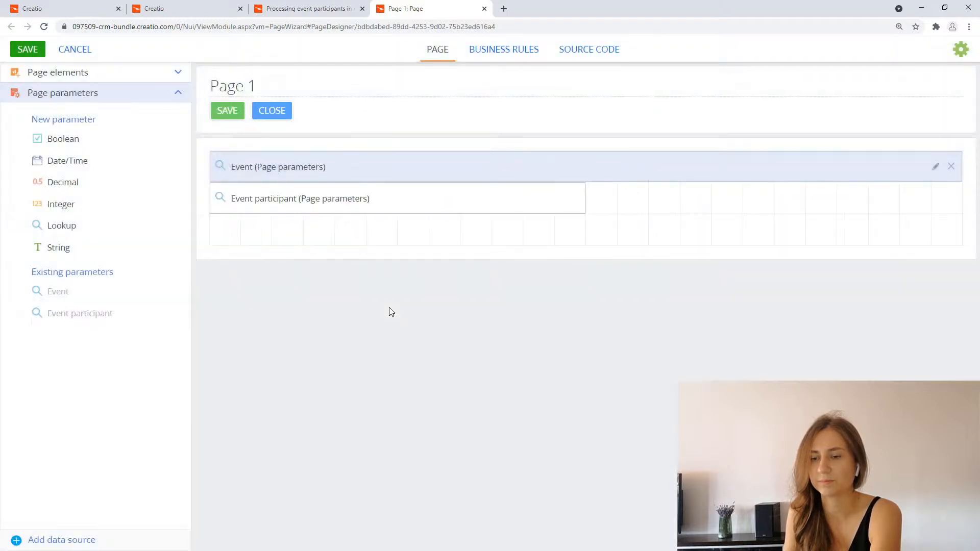
- Add a lookup parameter beside Event participant, titled "Response" with code UsrResponse
drag(72, 225, 680, 200)
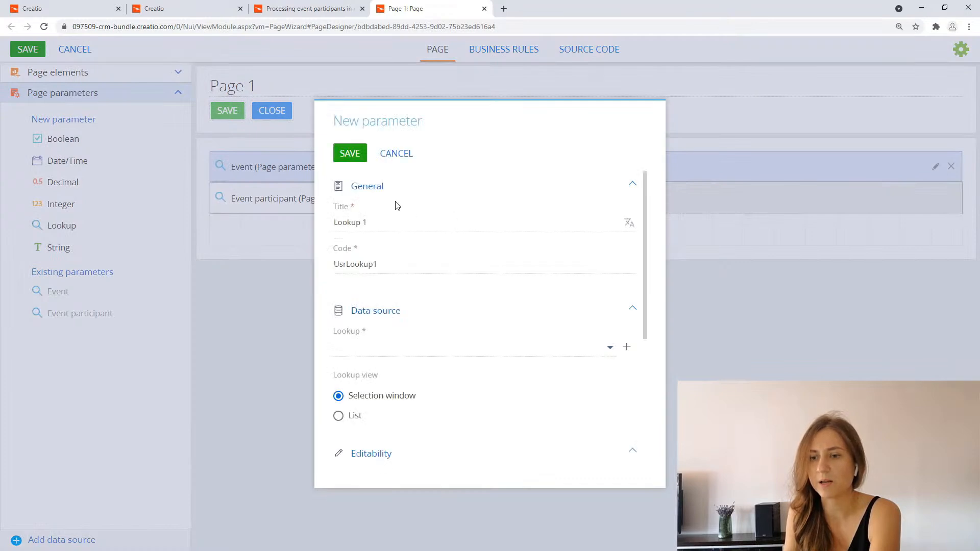
drag(376, 222, 306, 224)
text(Response)
drag(401, 261, 350, 257)
text(Resp)
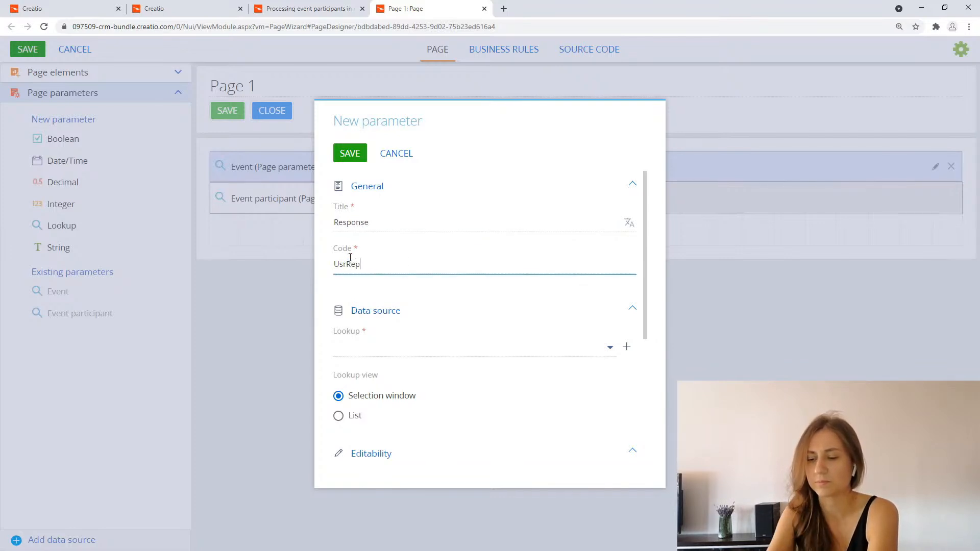
text(onse)
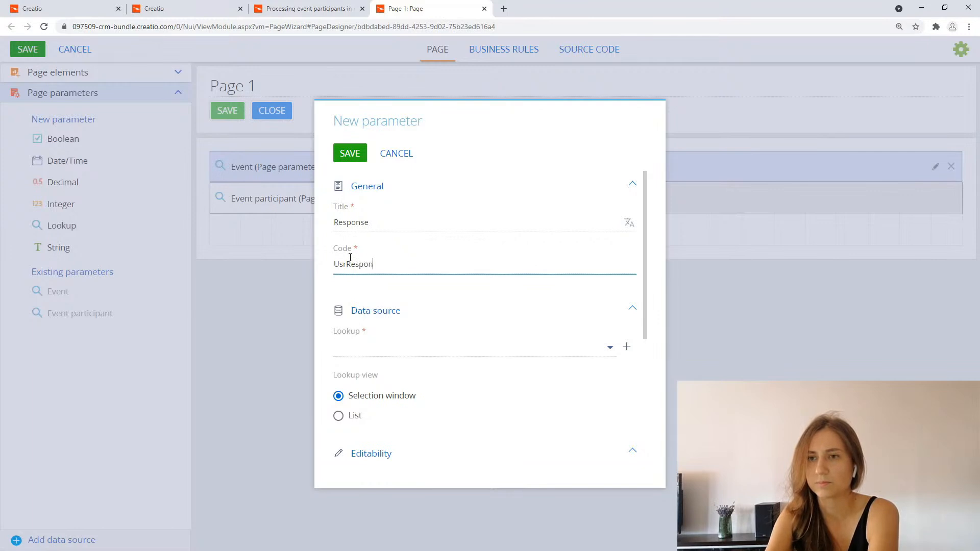
- Base the Response parameter on the Response in events lookup and save it
click(355, 352)
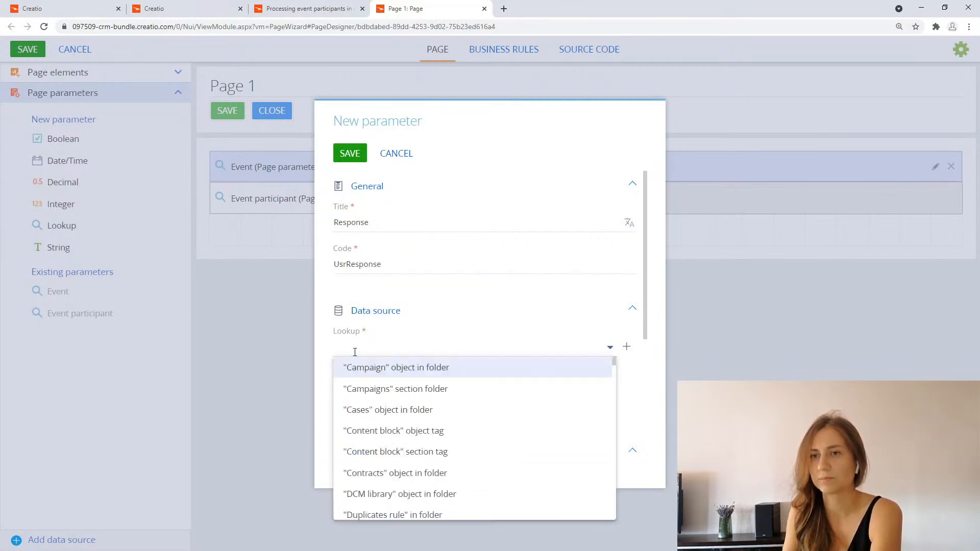
text(resp)
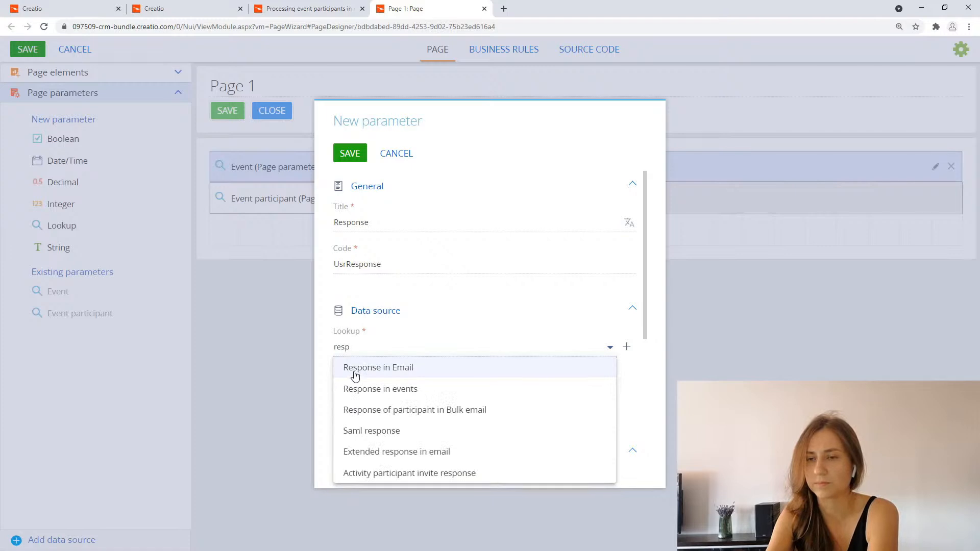
click(354, 390)
scroll(357, 437, down, 2)
click(339, 427)
click(356, 157)
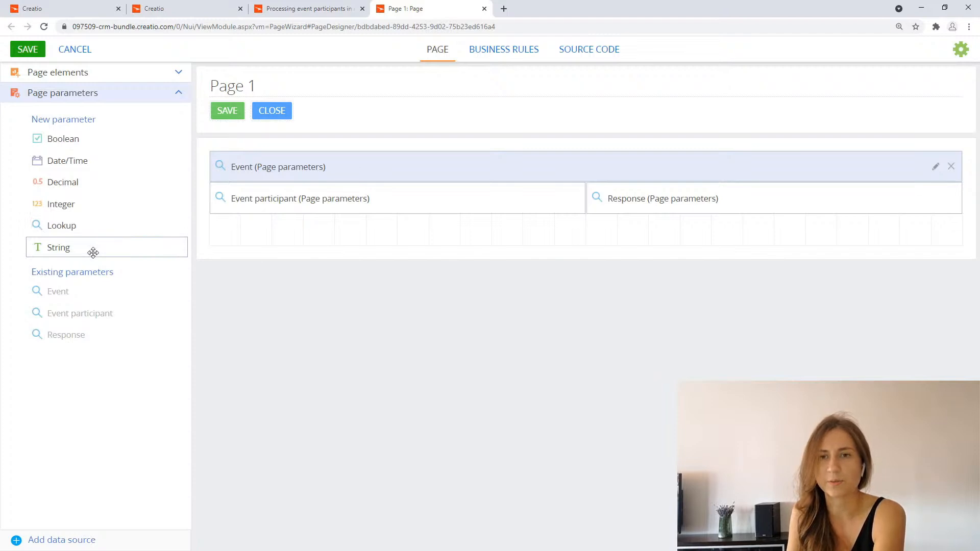
- Add a string parameter in the row below Event participant and title it "Agent comment"
drag(86, 249, 268, 235)
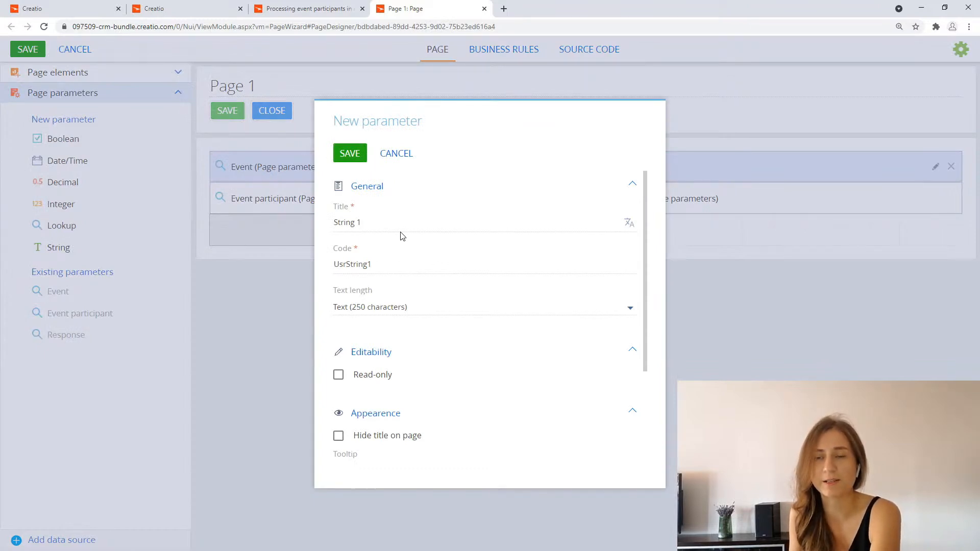
click(396, 232)
key(ctrl+a)
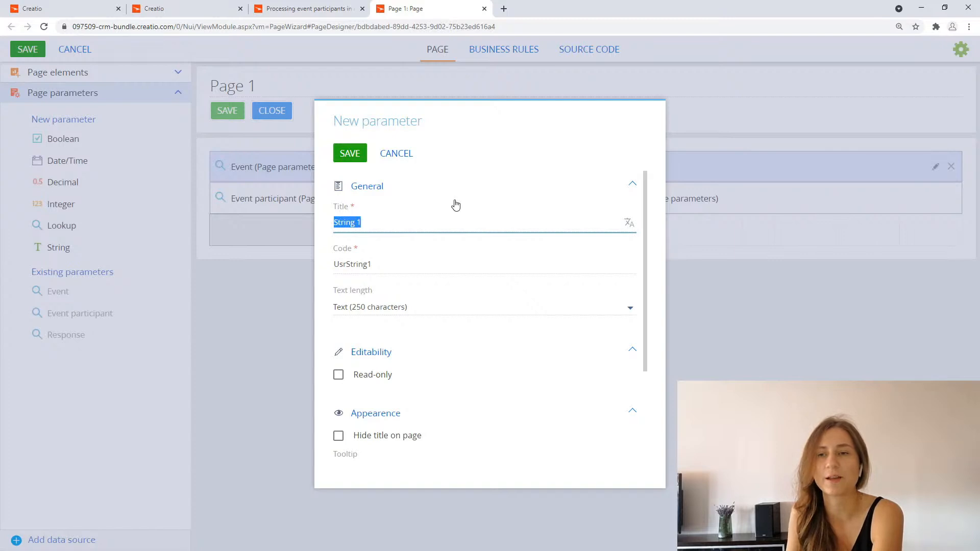
text(Agent comment)
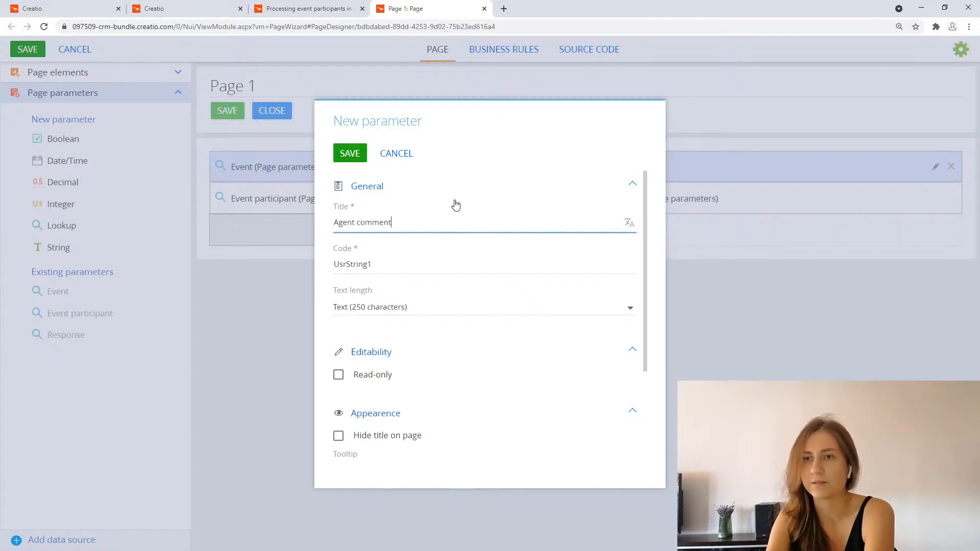
- Finish the Agent comment string parameter with code UsrAgentComment and multiline text, and stretch its field to full page width and two rows high
drag(389, 265, 346, 260)
text(AgentComment)
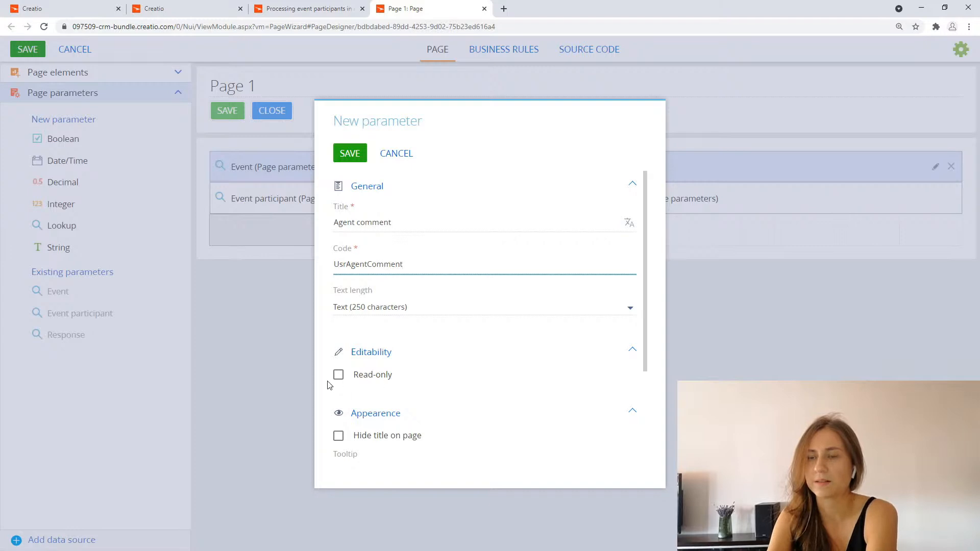
scroll(432, 380, down, 3)
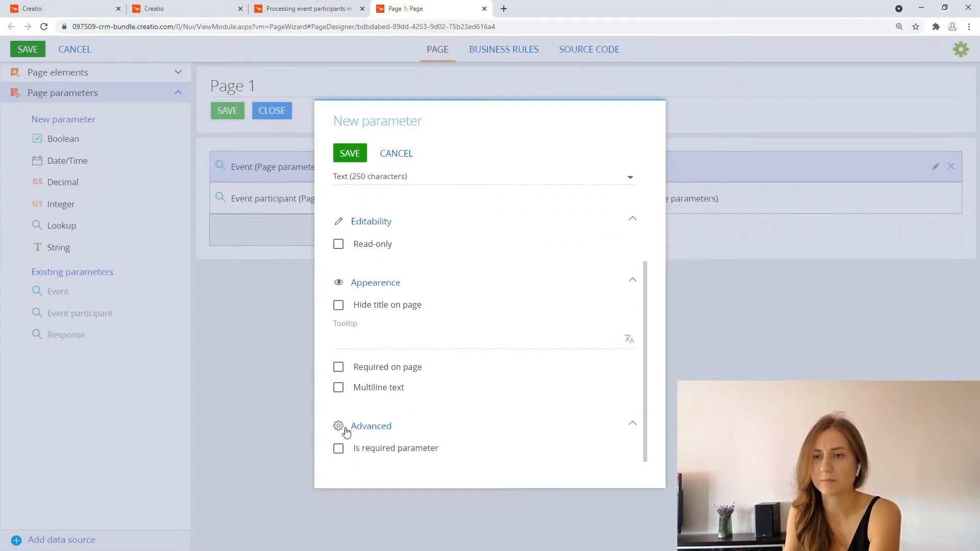
click(358, 389)
click(348, 153)
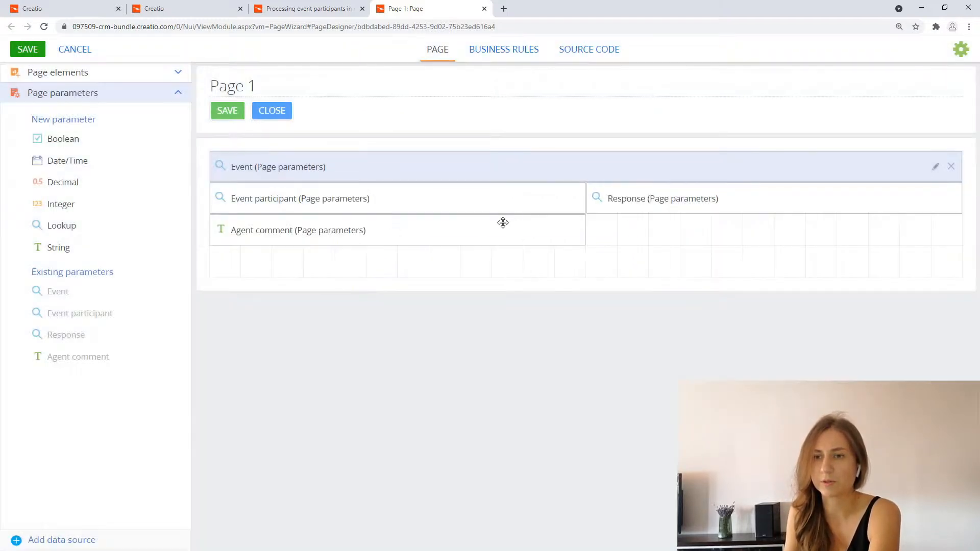
drag(580, 241, 958, 262)
- Title the page "Check event participant registration information" and save it
triple_click(257, 85)
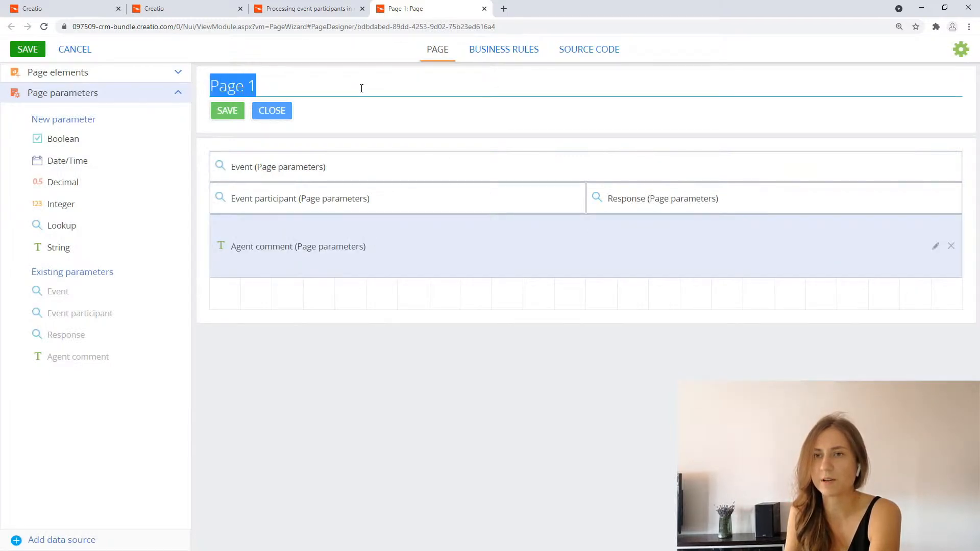
text(Check eve)
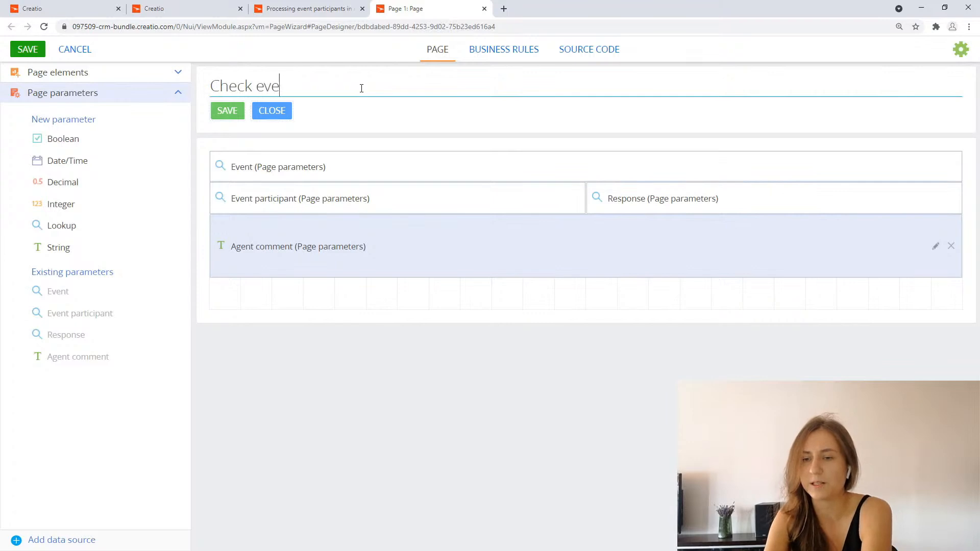
text(nt)
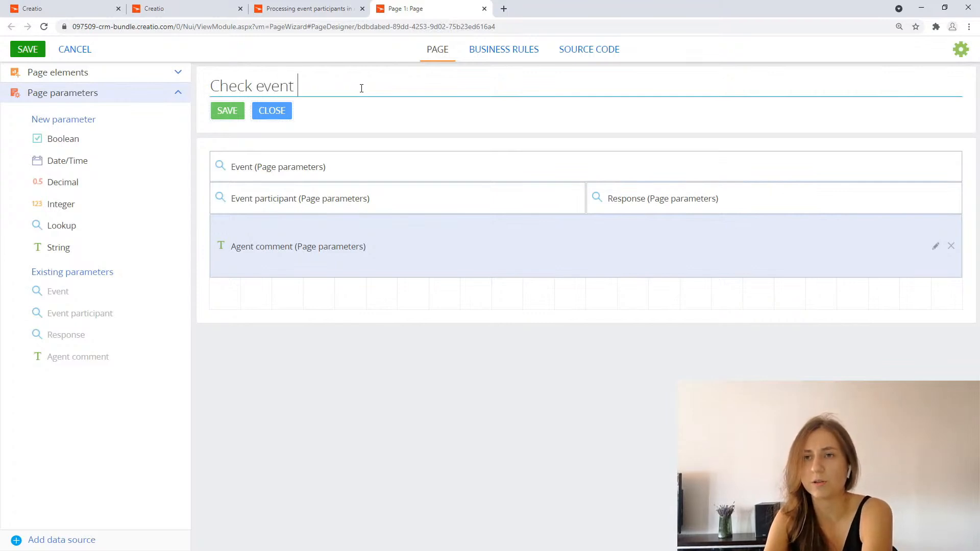
text( part)
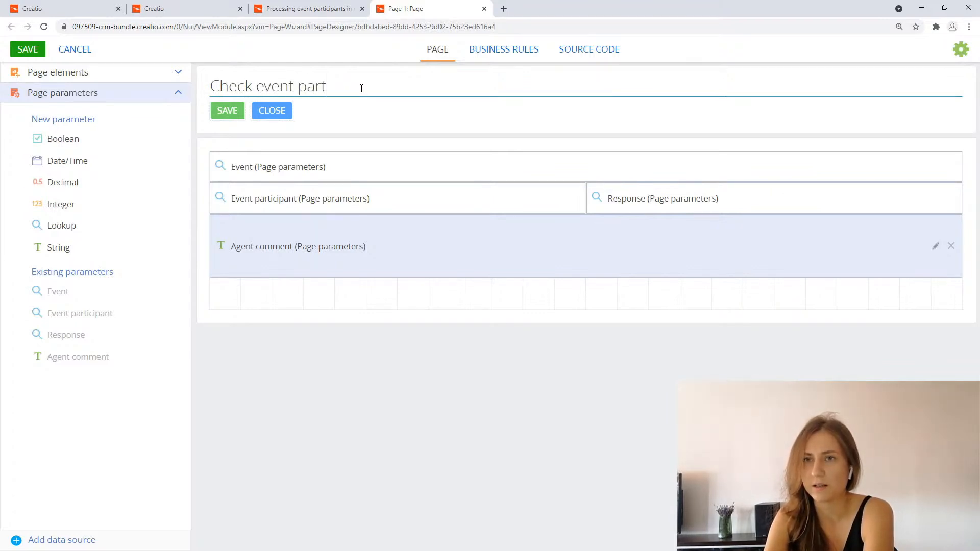
text(icipant registration information)
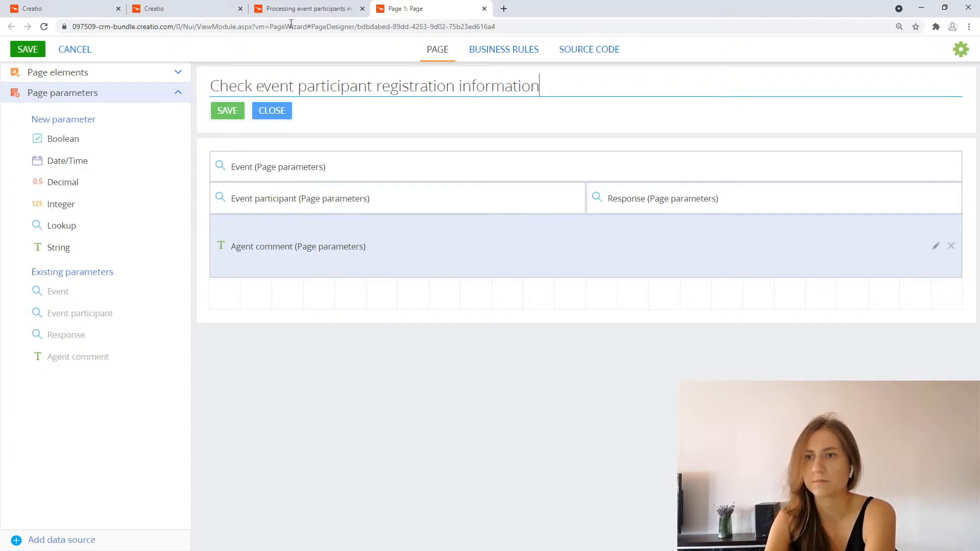
click(28, 49)
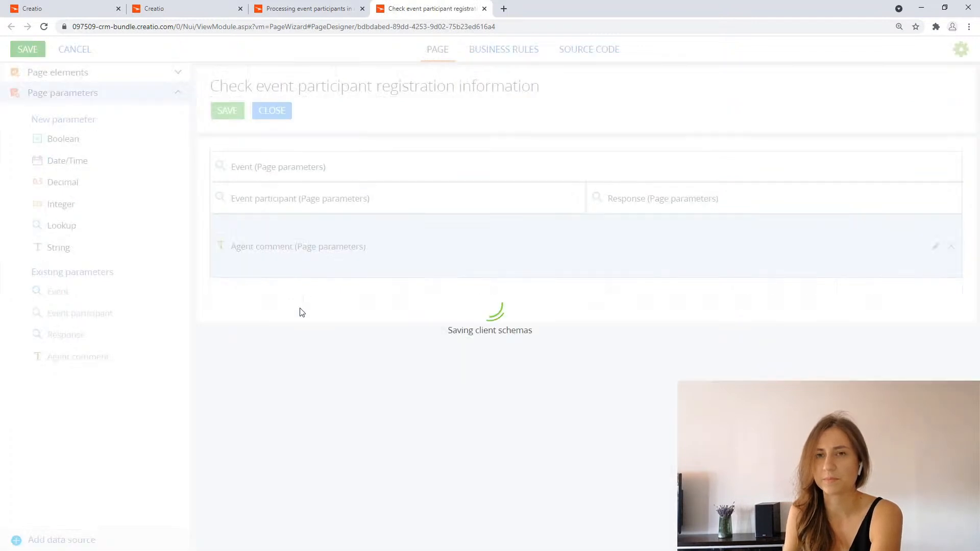
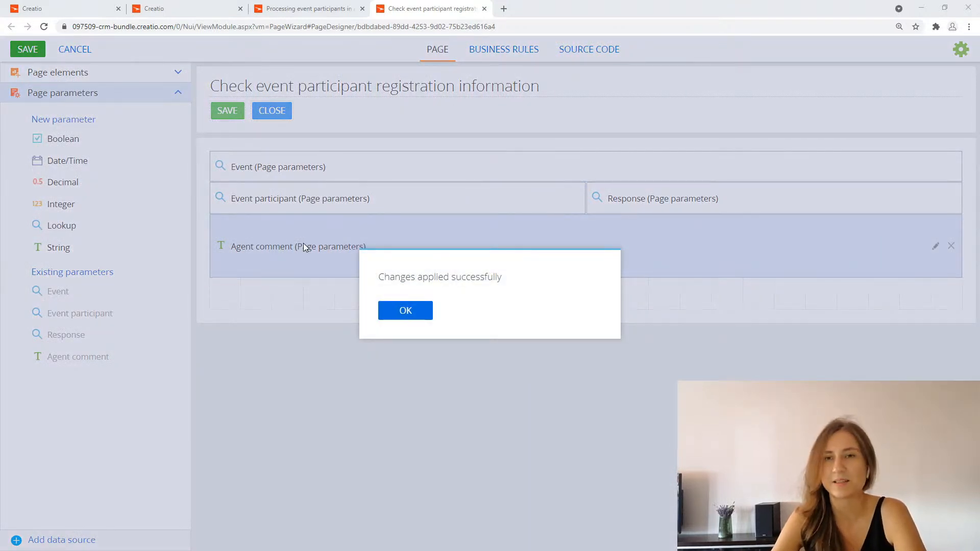
click(425, 310)
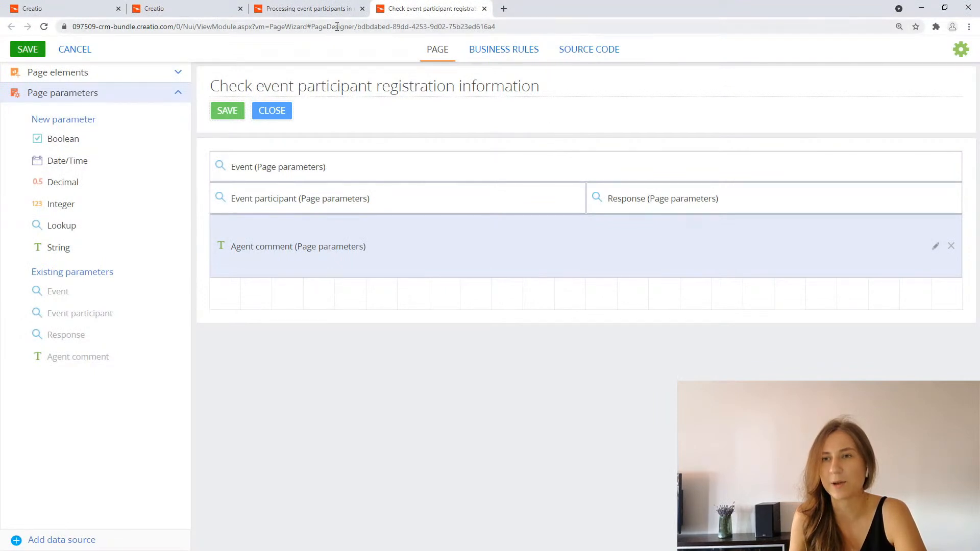
- In the process diagram, name the Pre-configured page element "Check event participant registration information", using the selected page's title without its schema code
click(325, 8)
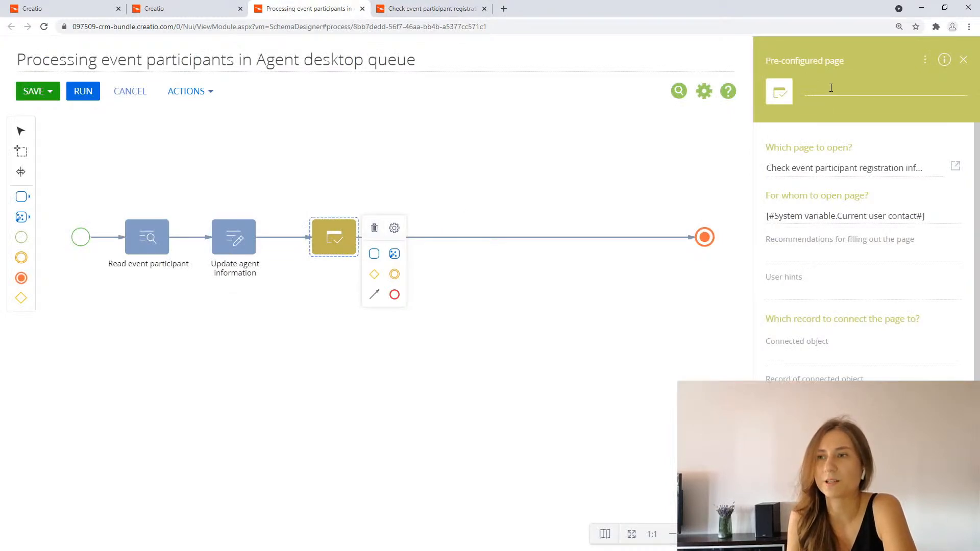
click(837, 174)
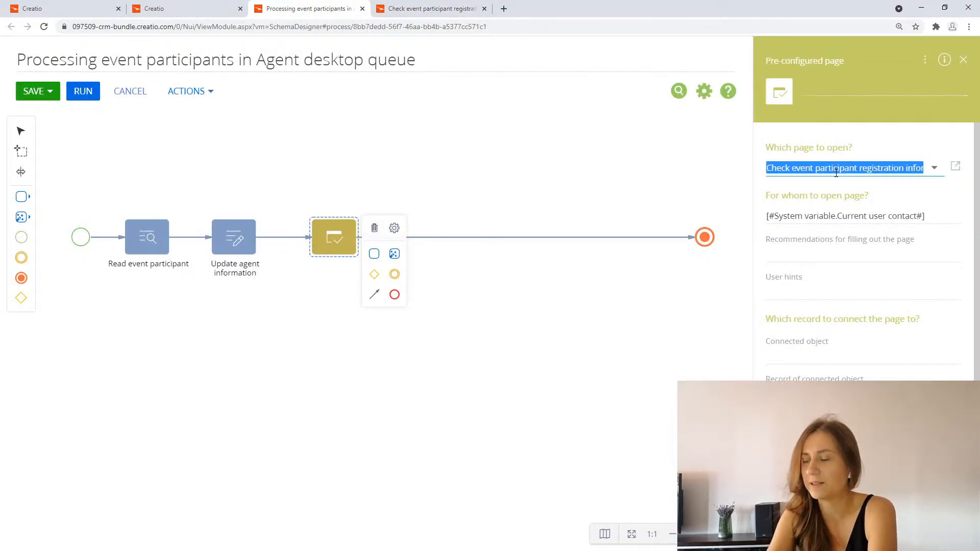
key(ctrl+c)
click(834, 86)
key(ctrl+v)
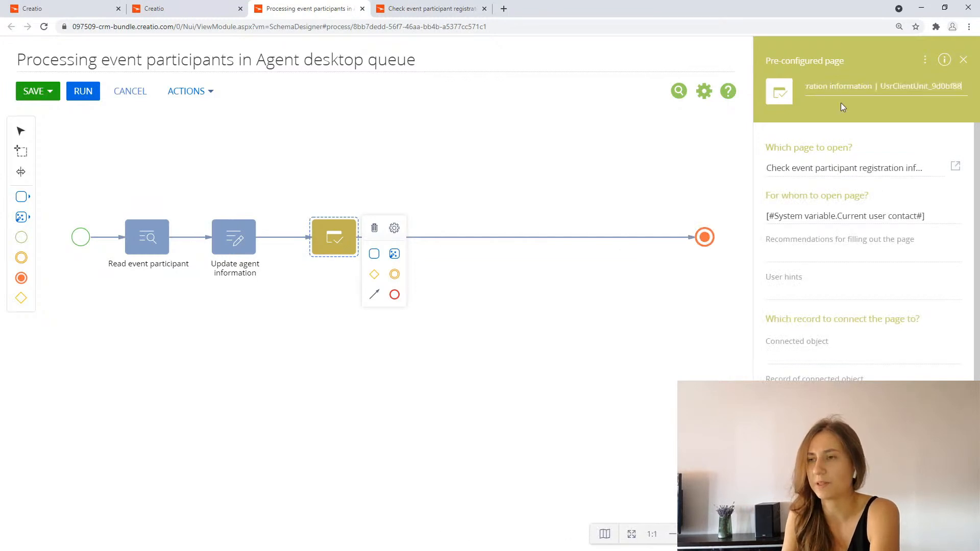
drag(875, 86, 963, 88)
key(BackSpace)
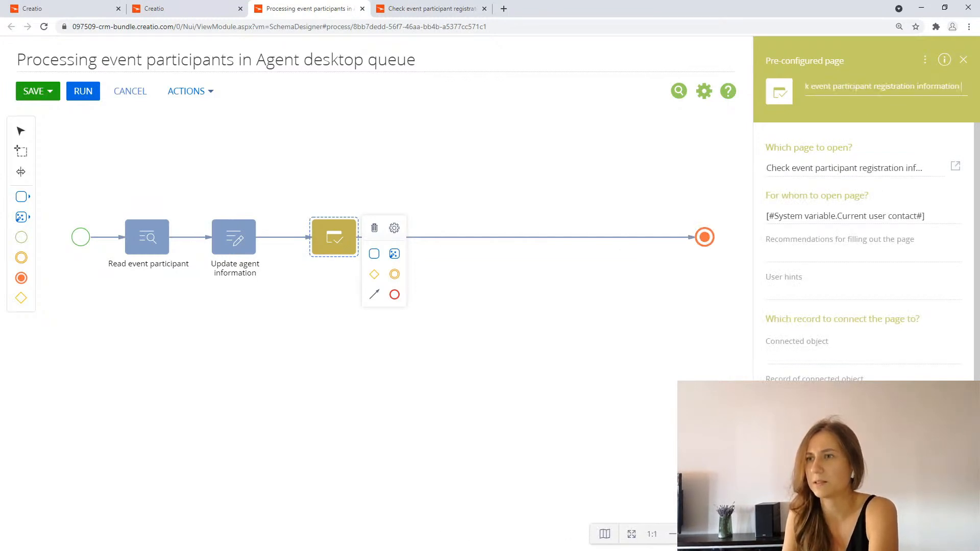
key(BackSpace)
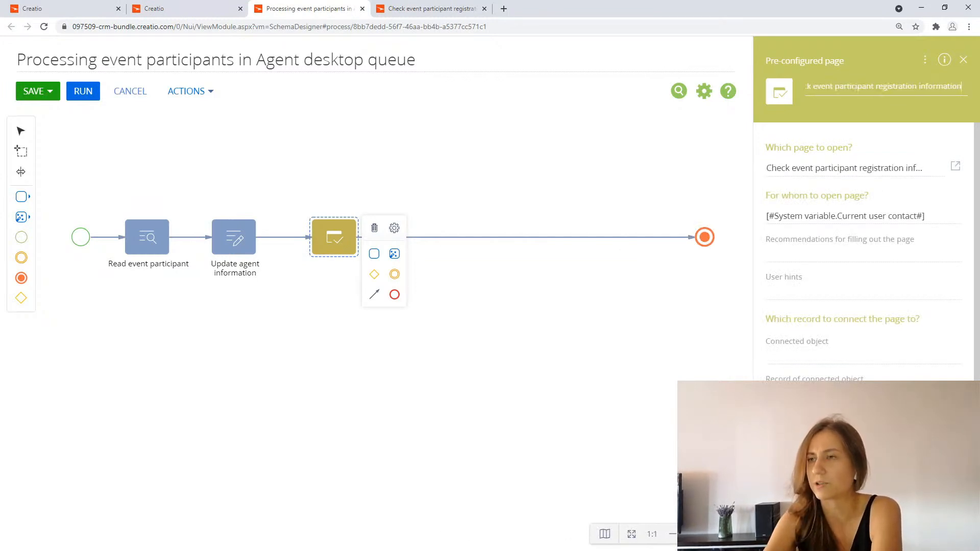
click(681, 189)
- Map the Event page parameter of the pre-configured page element to the Event value from Read event participant
click(335, 239)
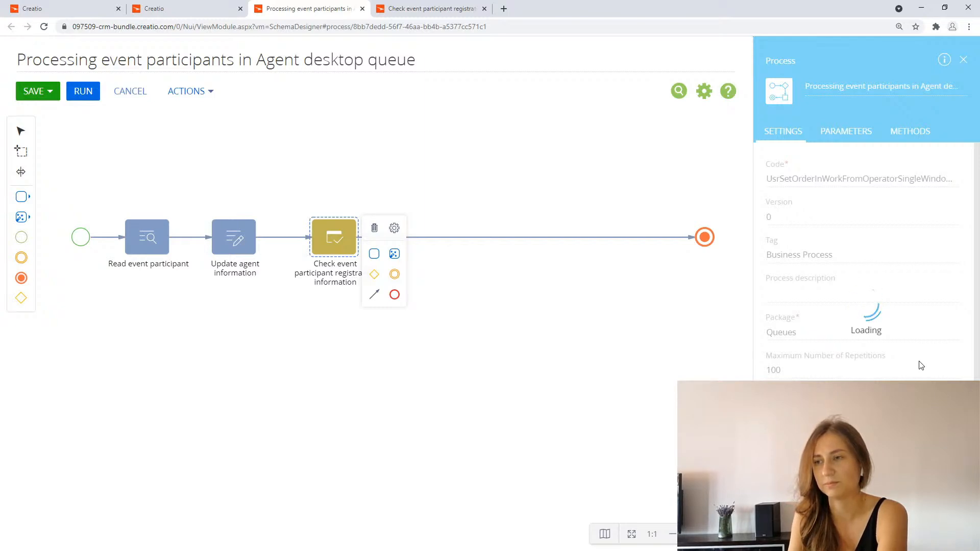
scroll(877, 352, down, 2)
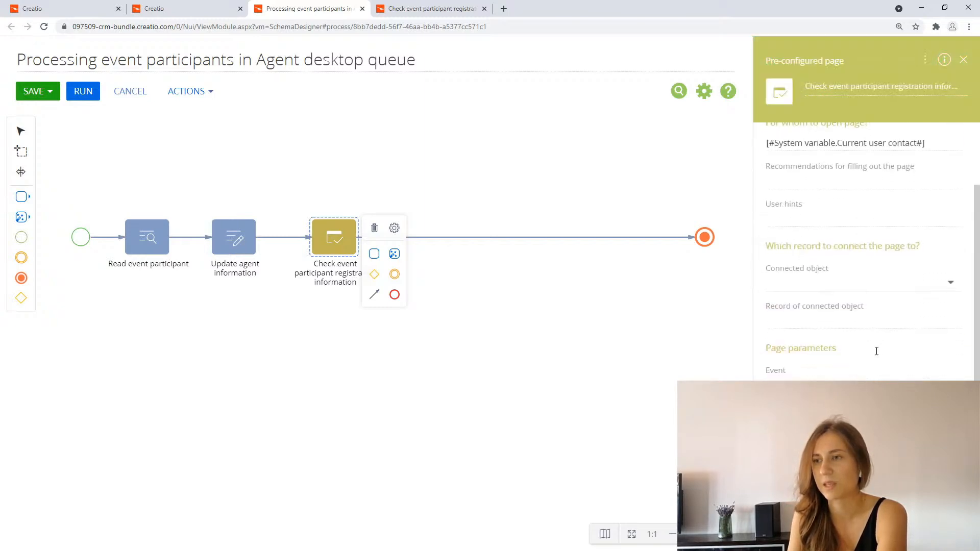
click(862, 419)
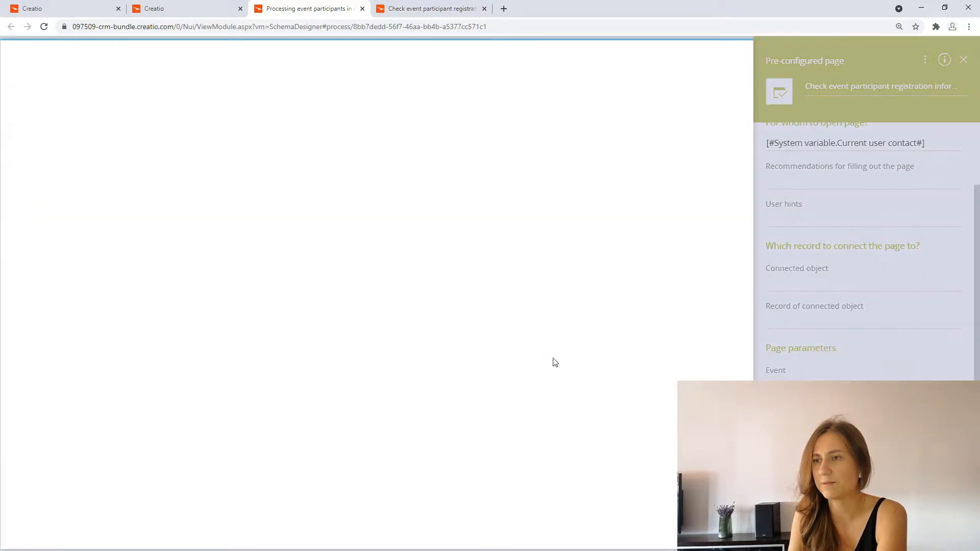
click(66, 134)
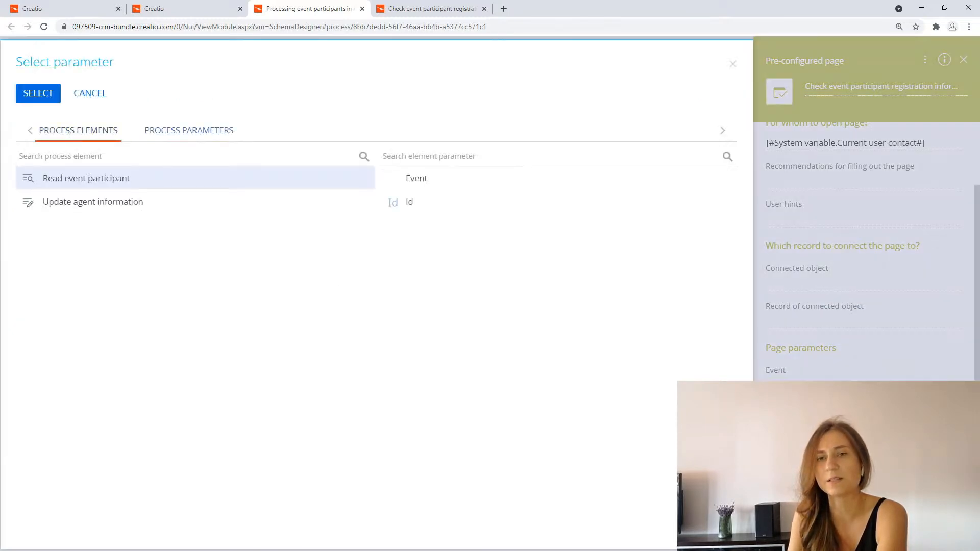
double_click(415, 177)
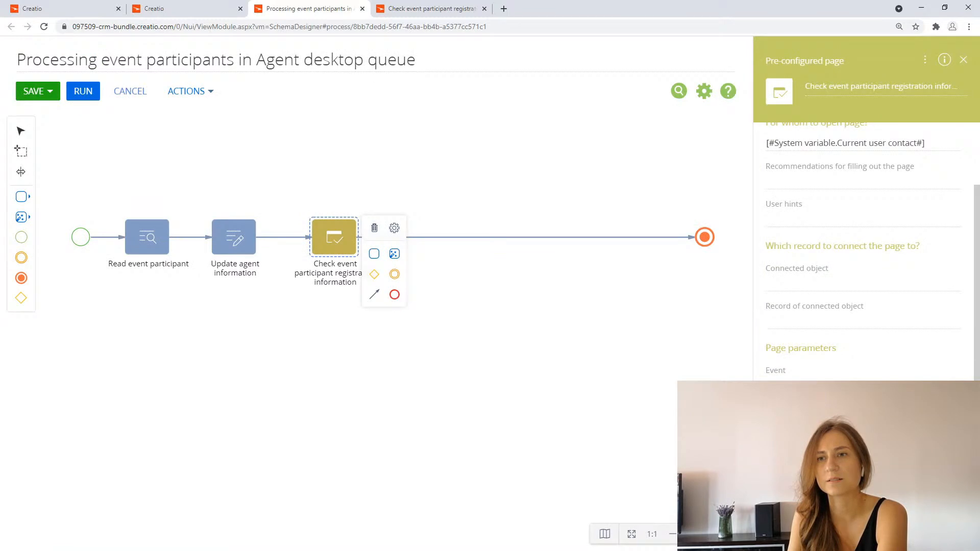
- Map the Event participant page parameter to Contact from Read event participant, and fill the Response parameter from a process element's data
click(862, 458)
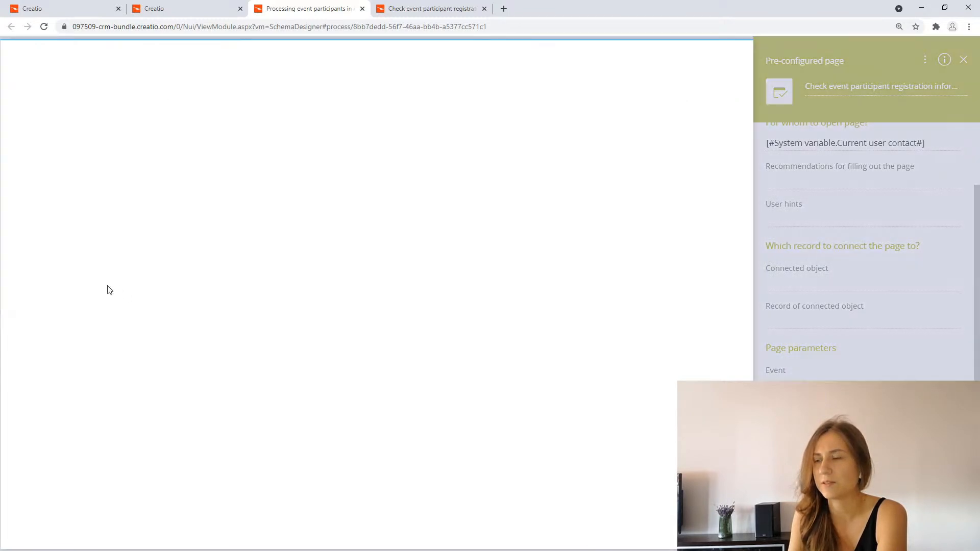
click(403, 183)
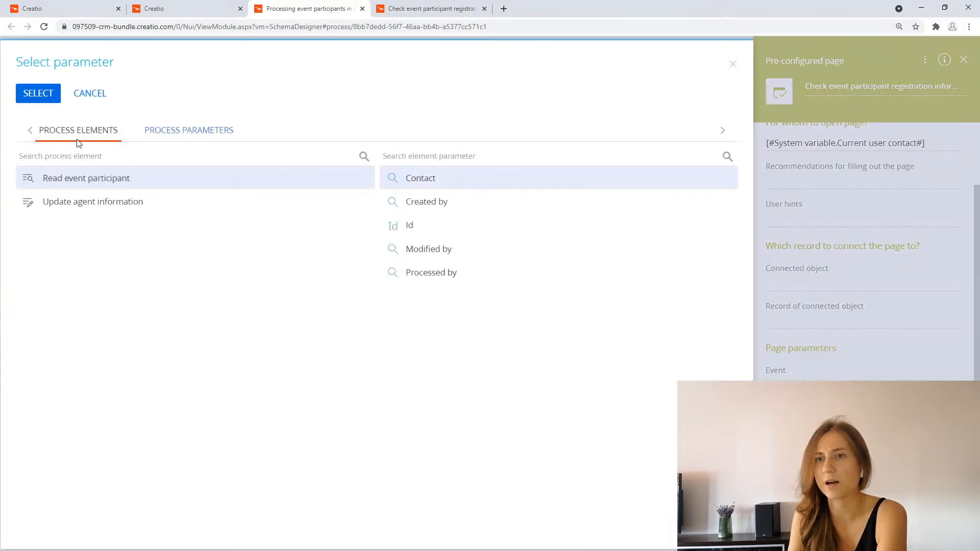
click(38, 93)
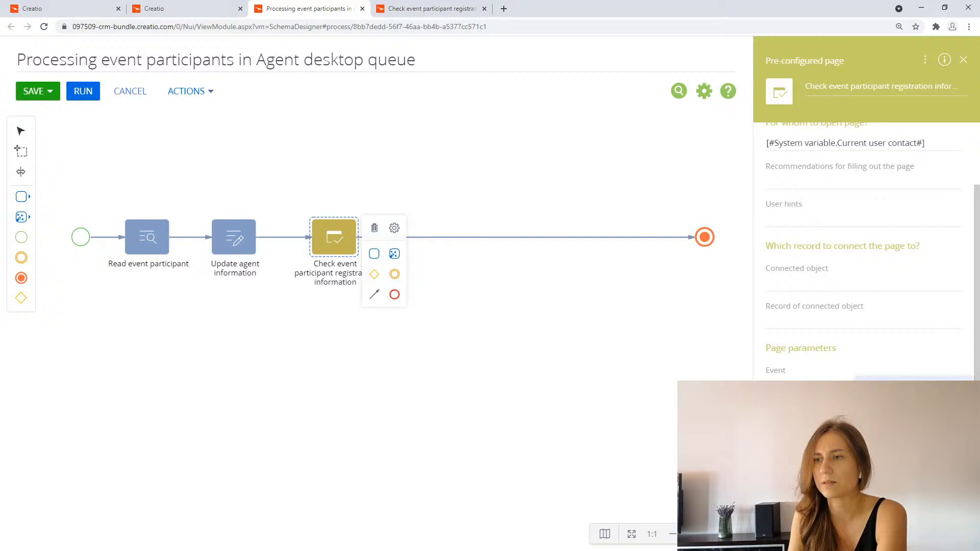
click(908, 388)
click(438, 203)
double_click(438, 203)
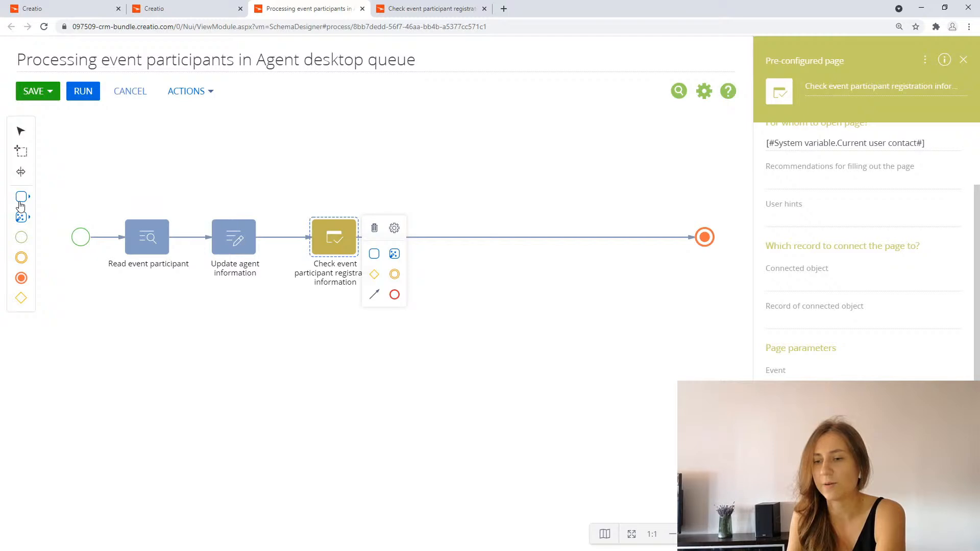
- Add a User dialog element after the registration check page and name it "Qualify registration?"
click(20, 206)
drag(88, 213, 427, 236)
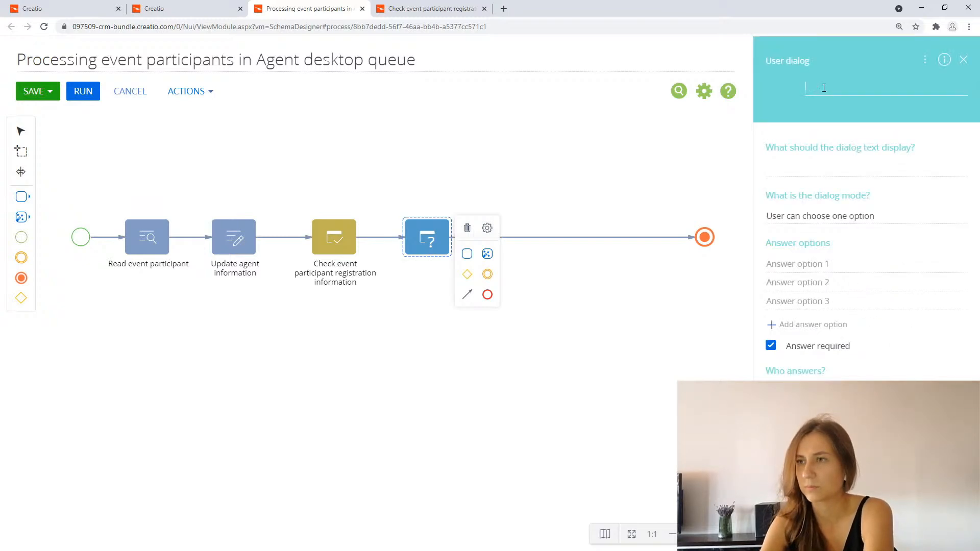
text(Quality registration)
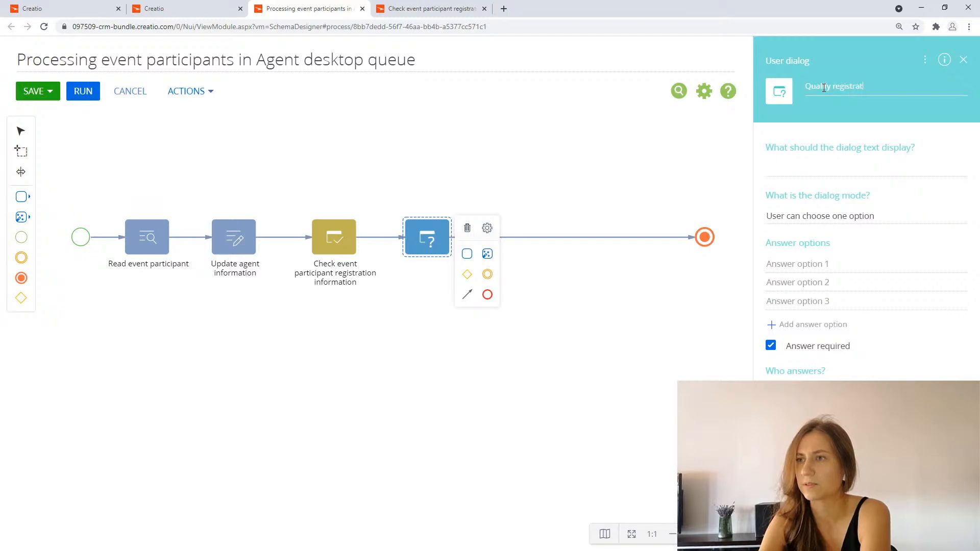
key(BackSpace)
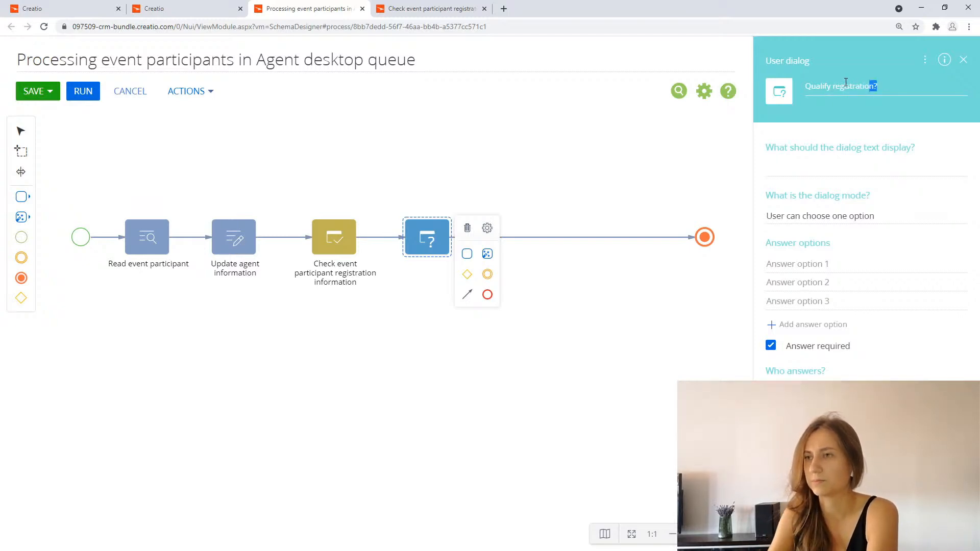
- Set the dialog's display text to "Qualify registration?" and its mode to "User can choose one option"
drag(876, 86, 801, 117)
key(ctrl+c)
click(795, 170)
key(ctrl+v)
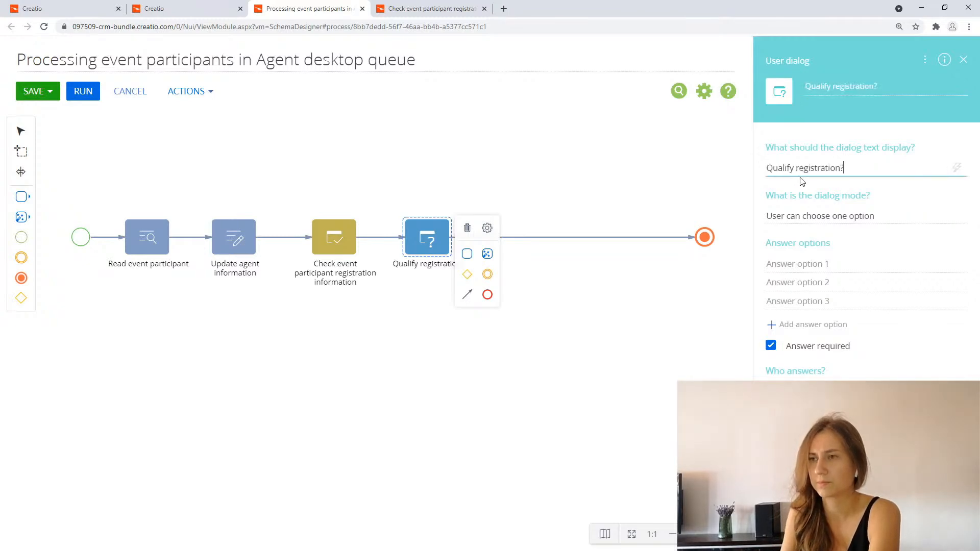
click(852, 219)
click(852, 238)
- Enter Yes and No as the first two answer options of the user dialog
click(831, 264)
text(Yes)
click(827, 280)
text(No)
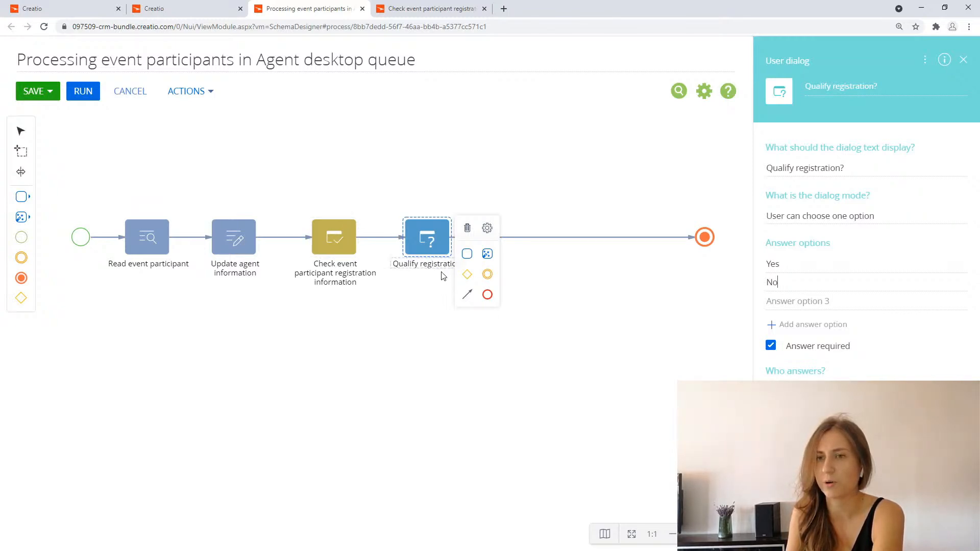
- Shift the Qualify registration? dialog slightly to the right and insert an exclusive gateway on the flow after it
drag(552, 332, 350, 341)
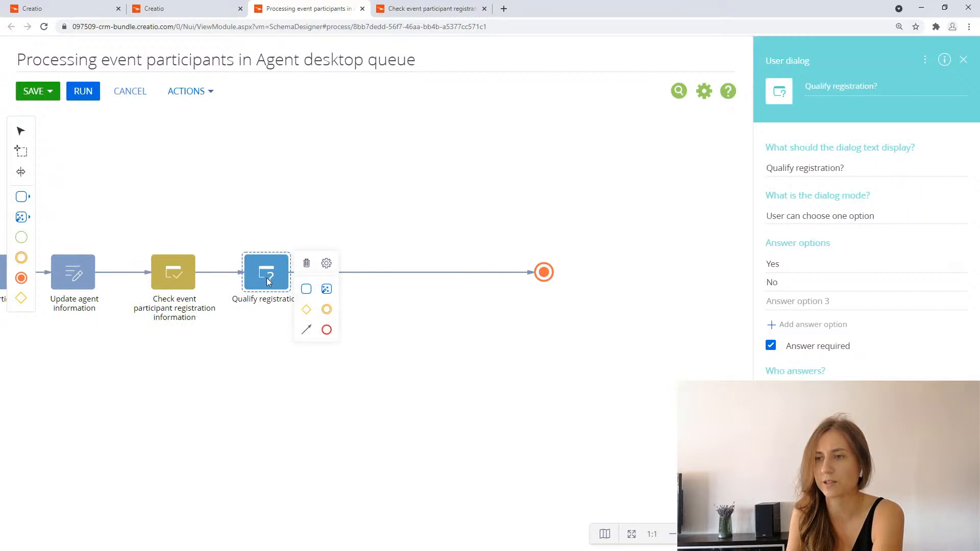
drag(268, 282, 278, 282)
drag(21, 298, 356, 272)
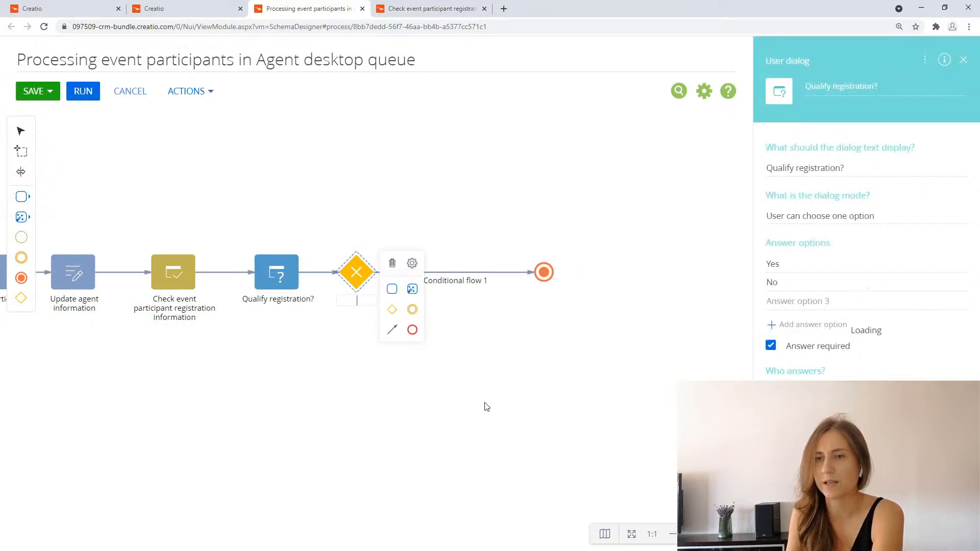
- Set the conditional flow from the gateway to the end event to the Yes answer of Qualify registration?
click(510, 275)
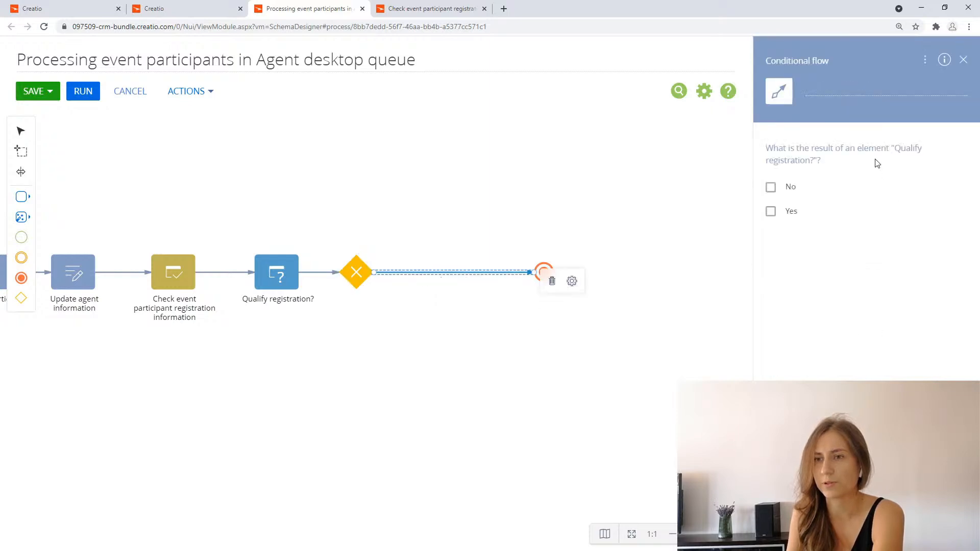
click(771, 212)
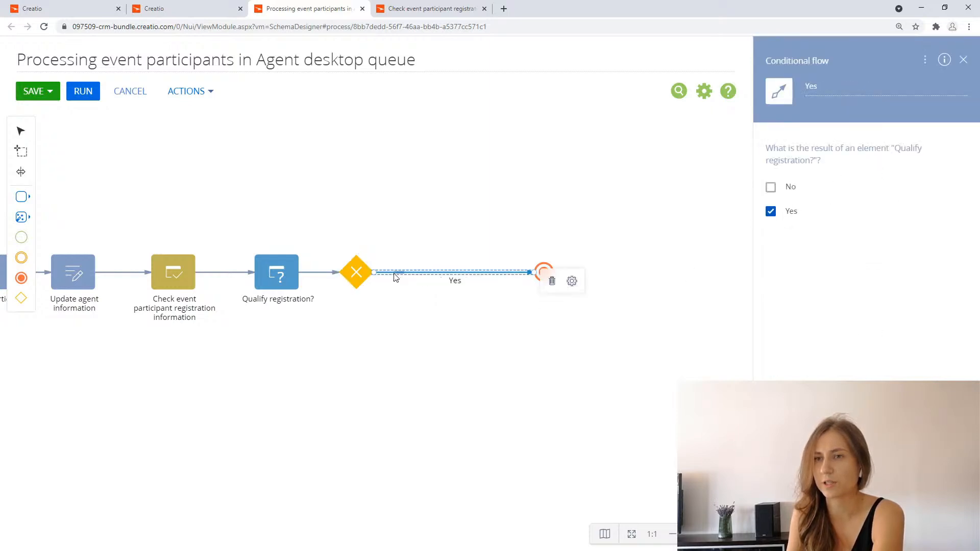
click(452, 377)
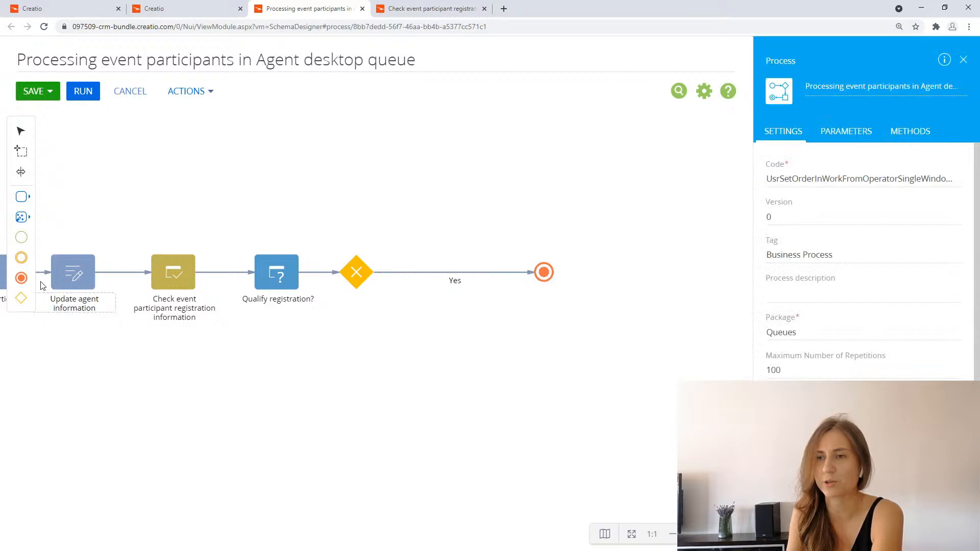
- Add an auto-generated page below and after the gateway and name it "Specify reason for disqualification"
click(21, 197)
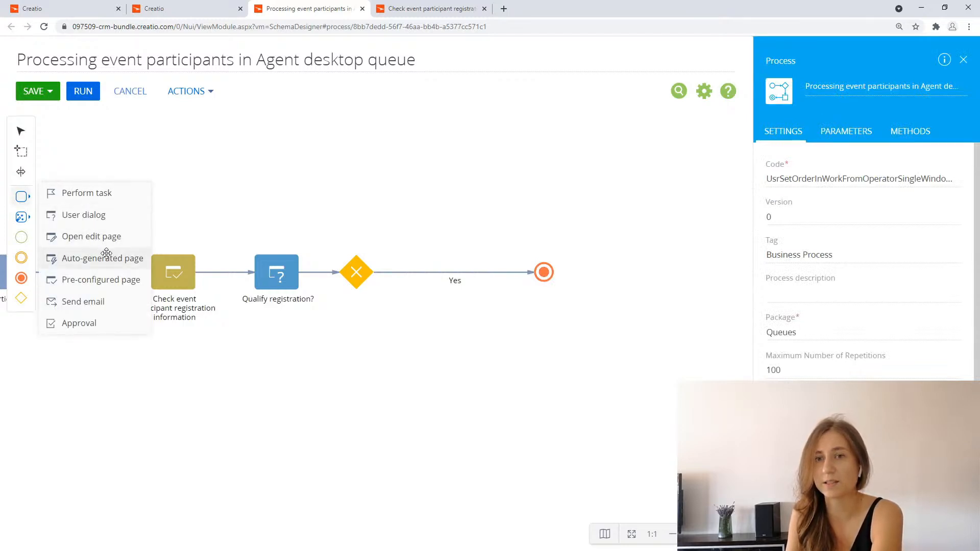
drag(104, 251, 429, 345)
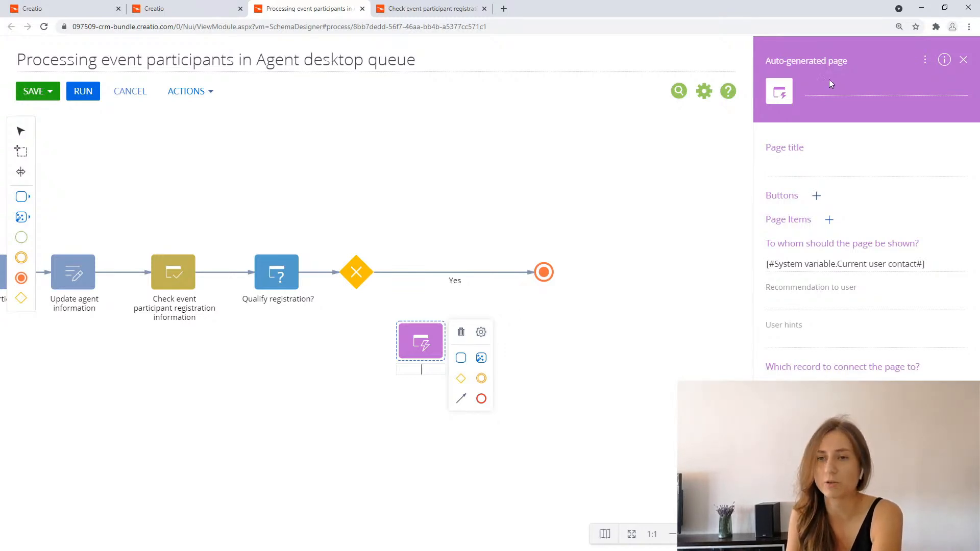
text(Specify)
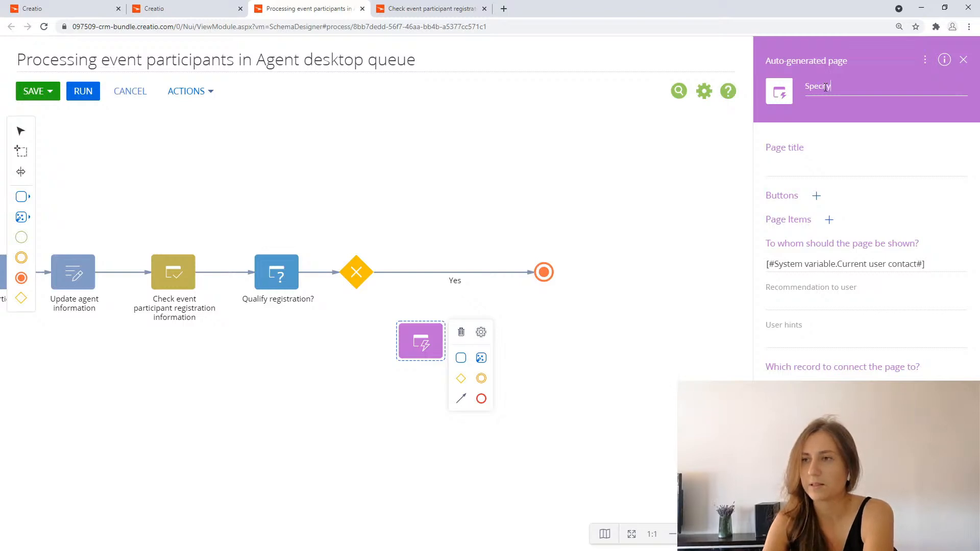
text( reason for di)
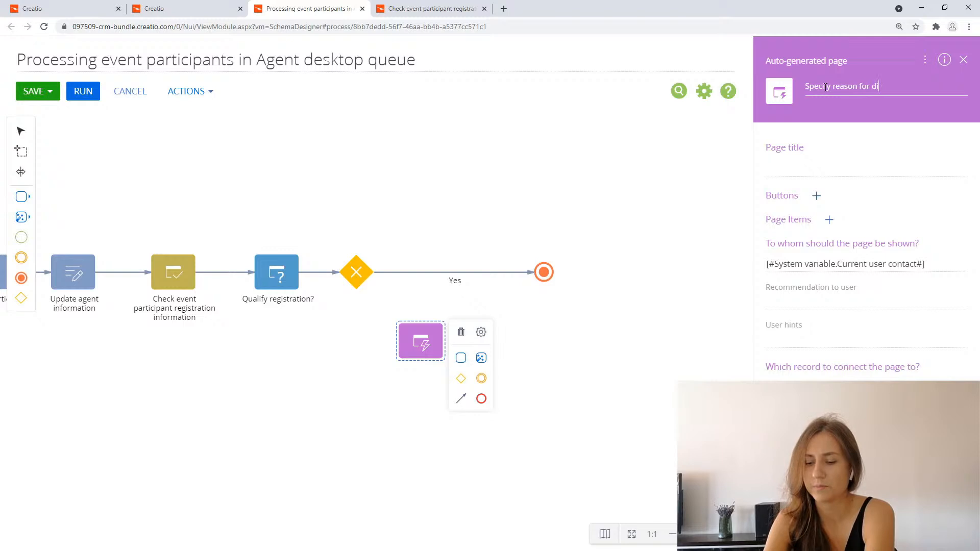
text(squal)
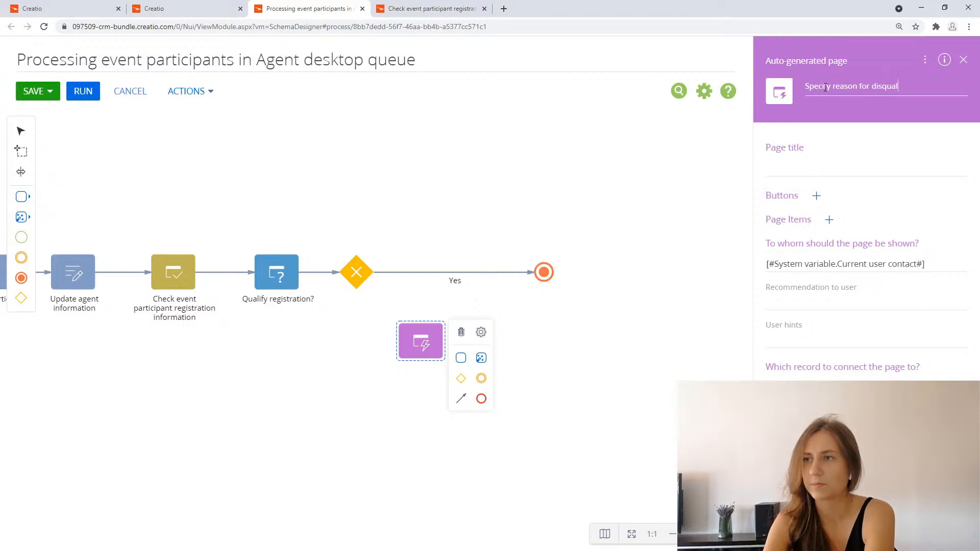
text(ification)
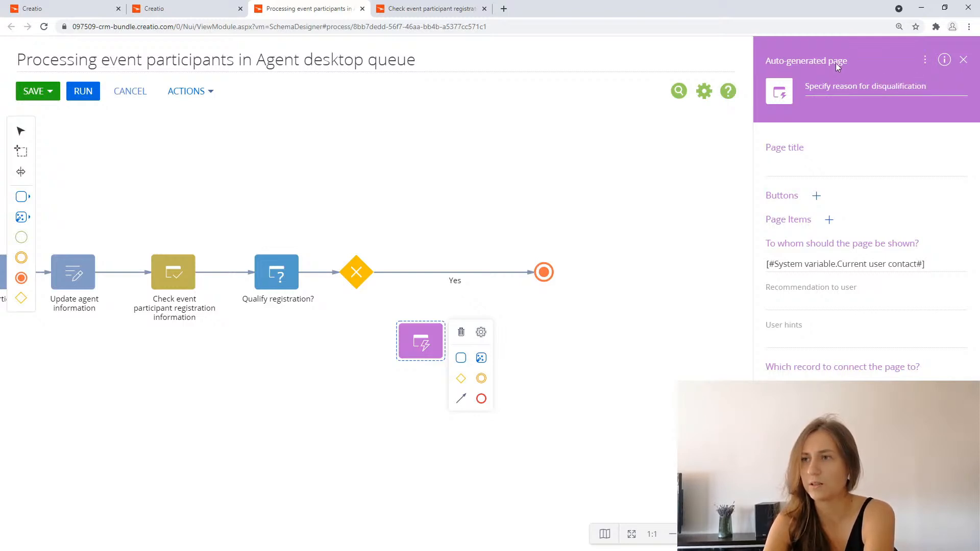
- Copy the auto-generated page element's name "Specify reason for disqualification" into its page title
triple_click(842, 87)
key(ctrl+c)
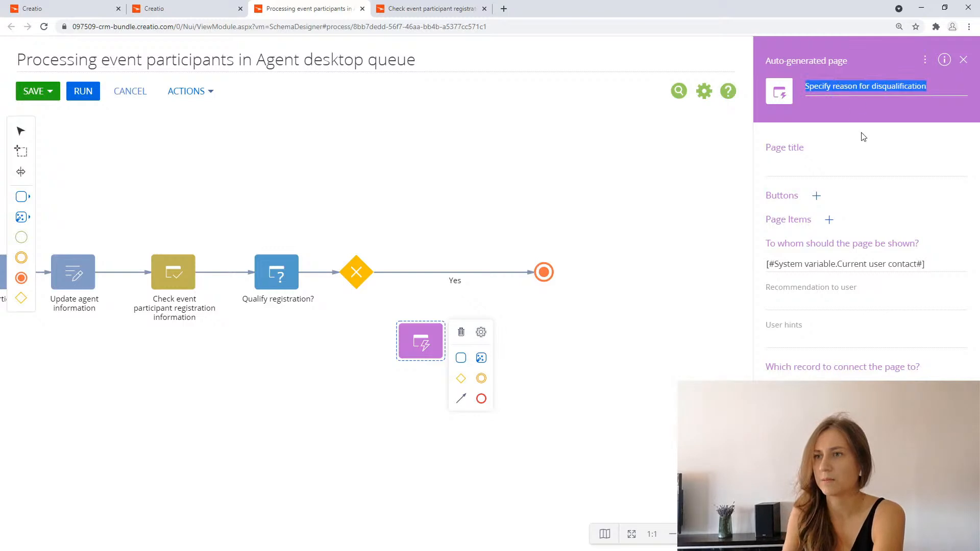
click(817, 166)
key(ctrl+v)
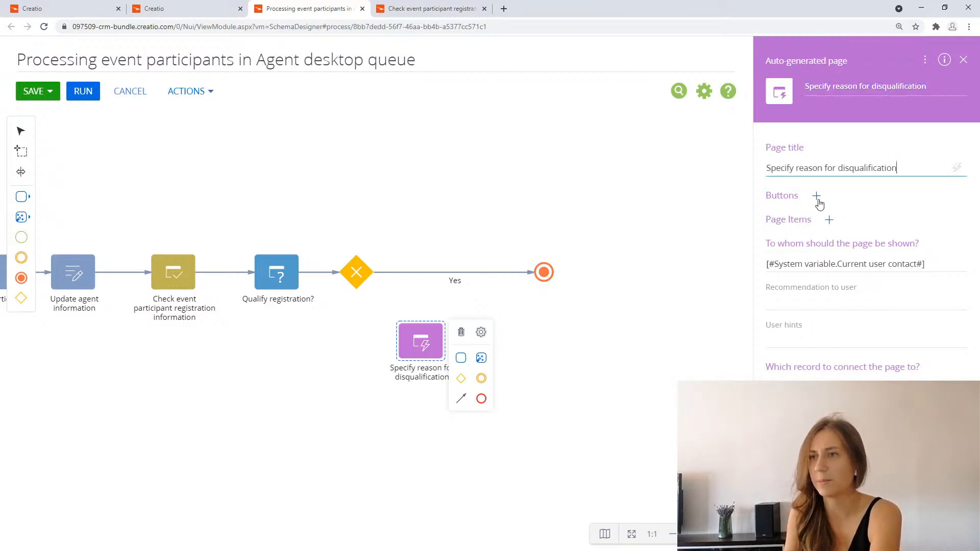
- Add a button captioned "Done" with the Green style to the disqualification page and save it
click(817, 196)
click(801, 241)
text(Done)
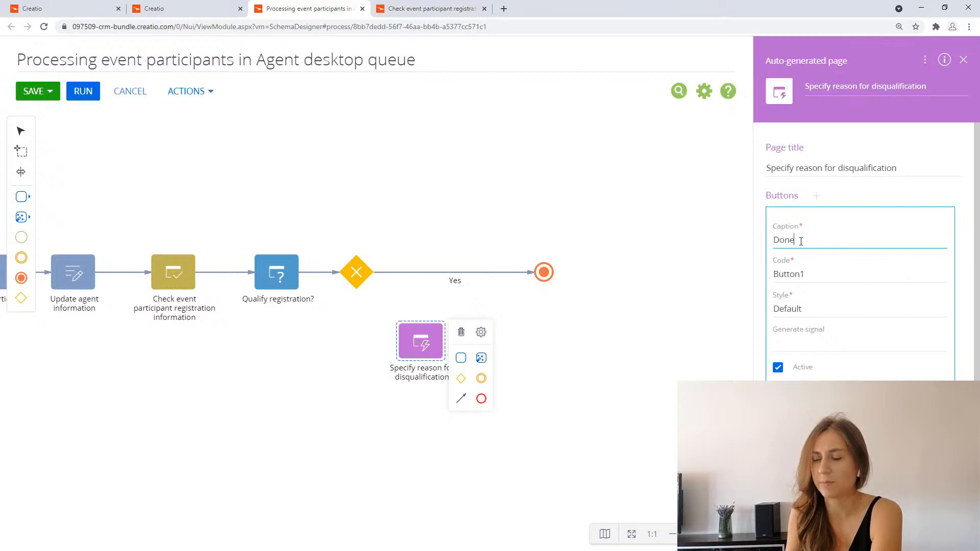
click(811, 309)
click(796, 354)
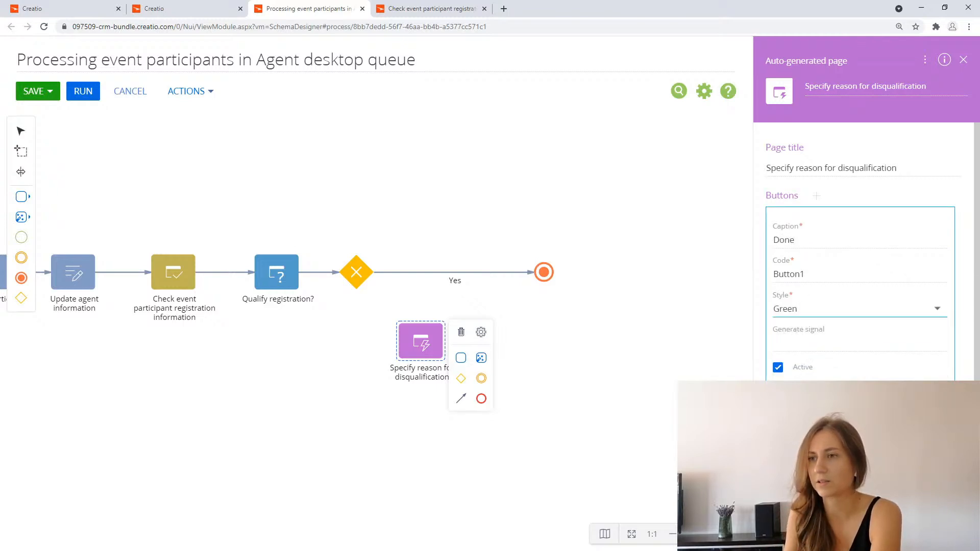
click(862, 420)
- Add a selection field titled "Reason for disqualification" to the page, using the Reason for disqualification lookup as its data source
click(830, 248)
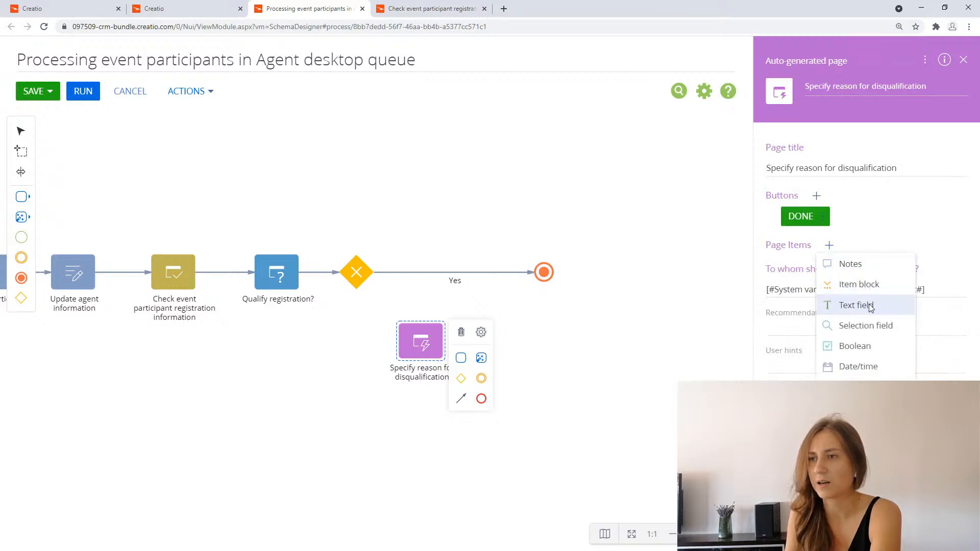
click(869, 327)
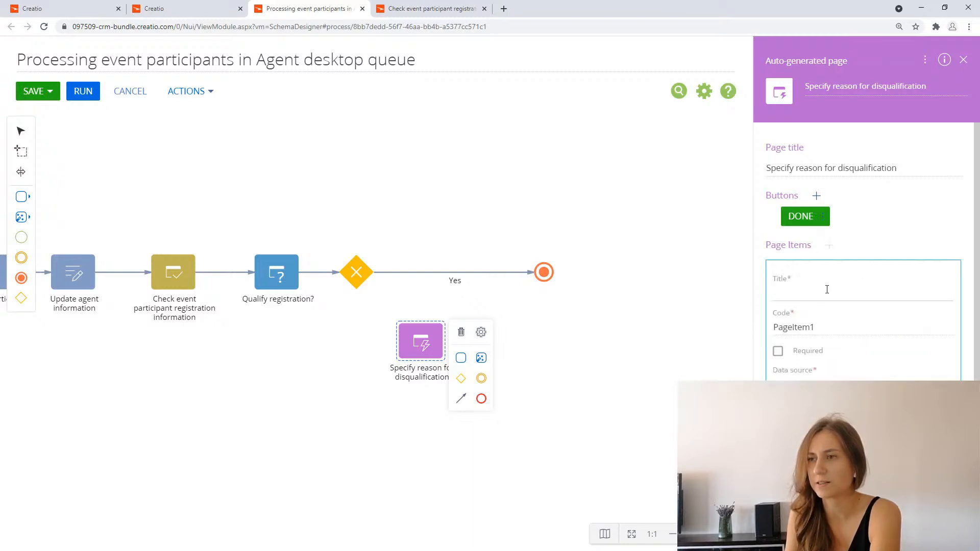
text(Reason f)
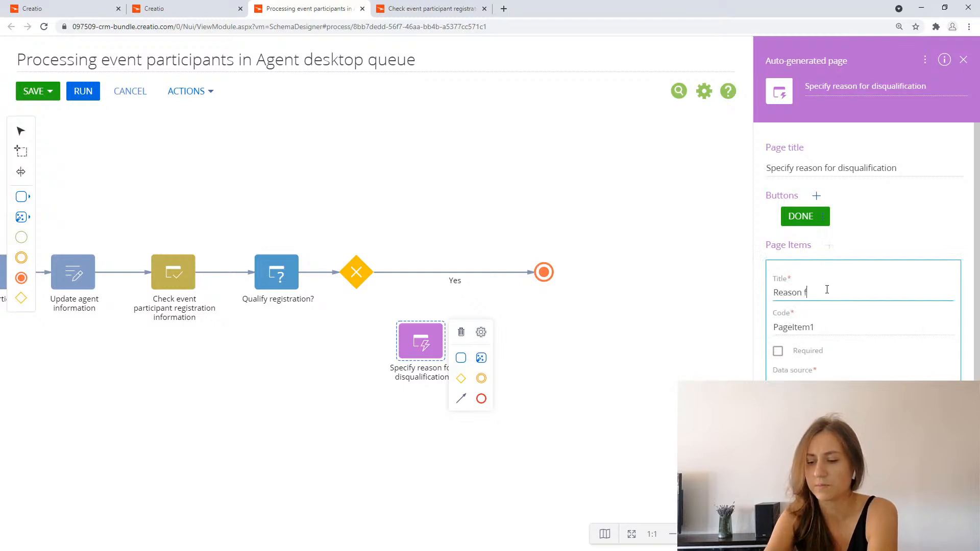
text(or disqu)
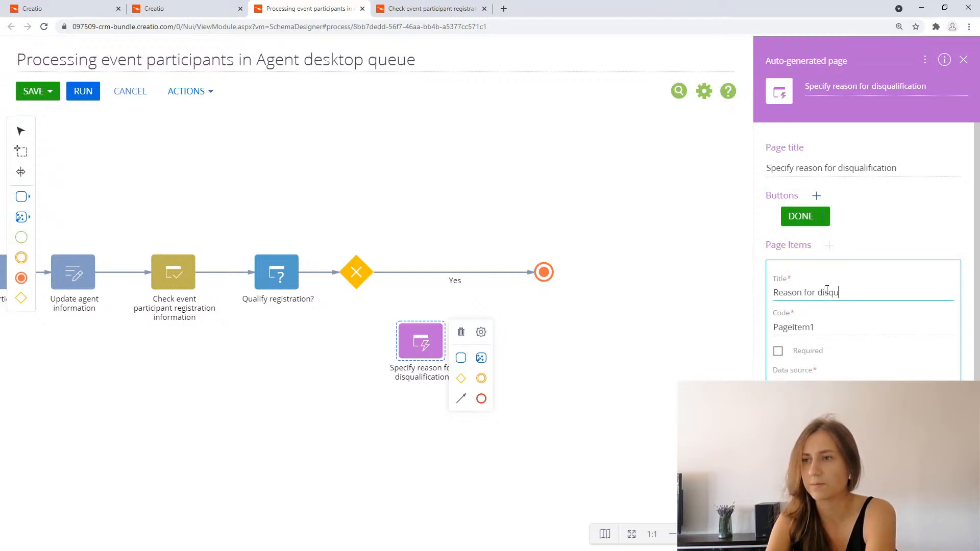
text(alif)
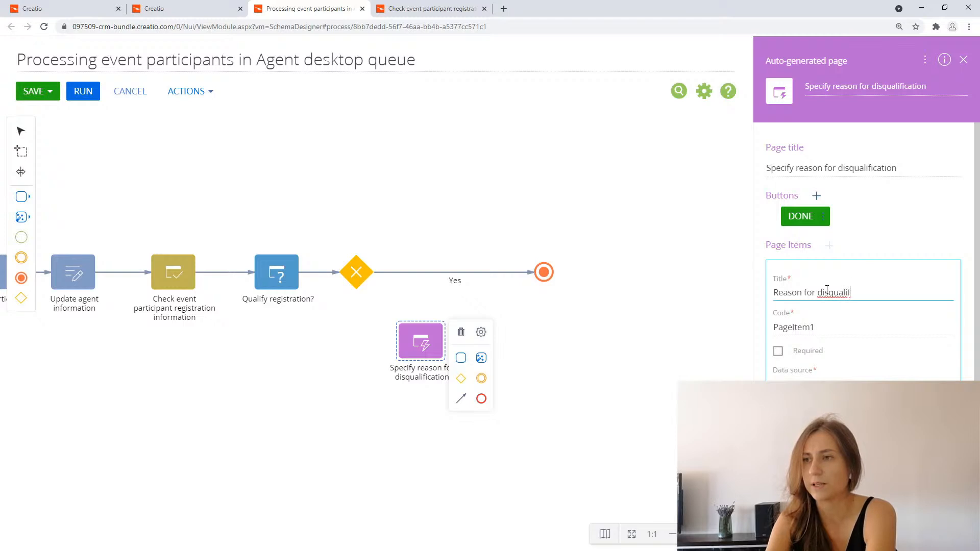
text(ication)
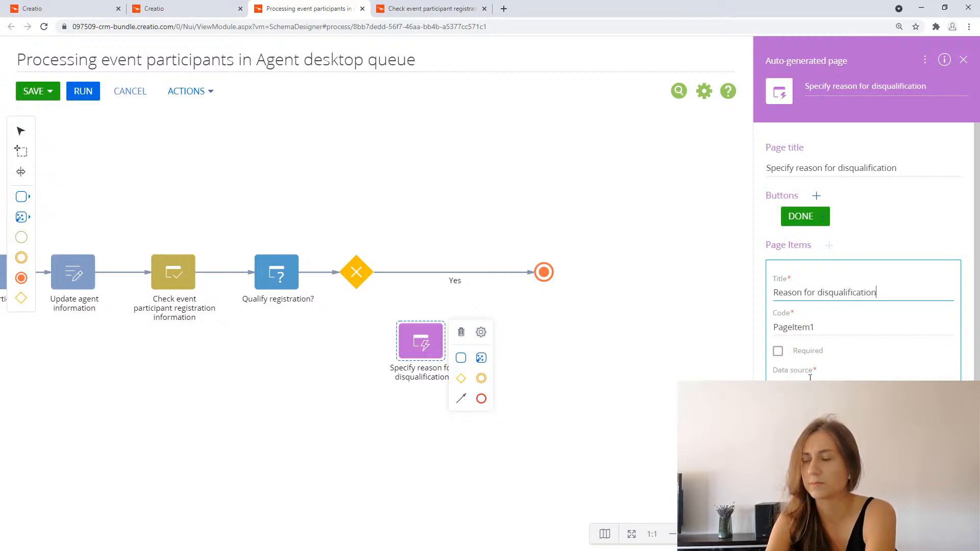
click(804, 379)
text(reas)
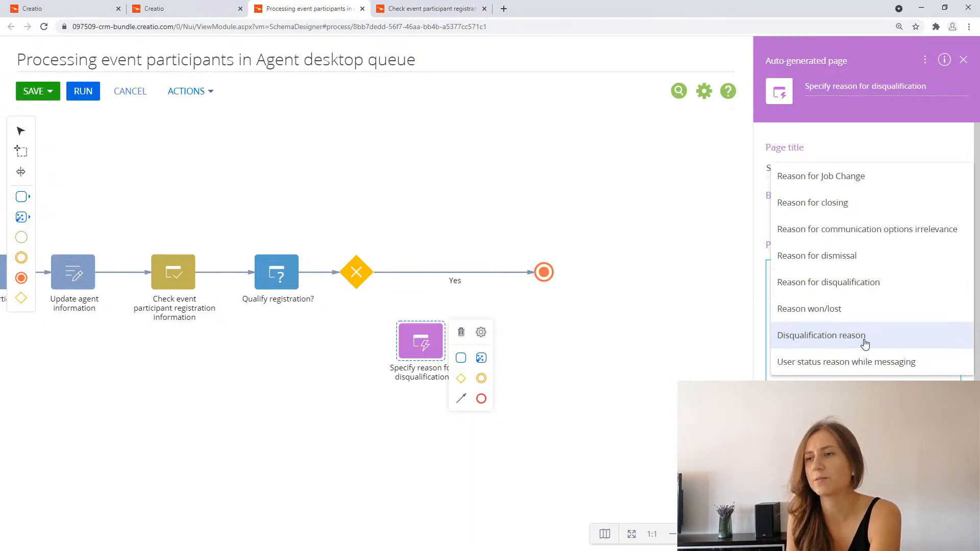
click(866, 295)
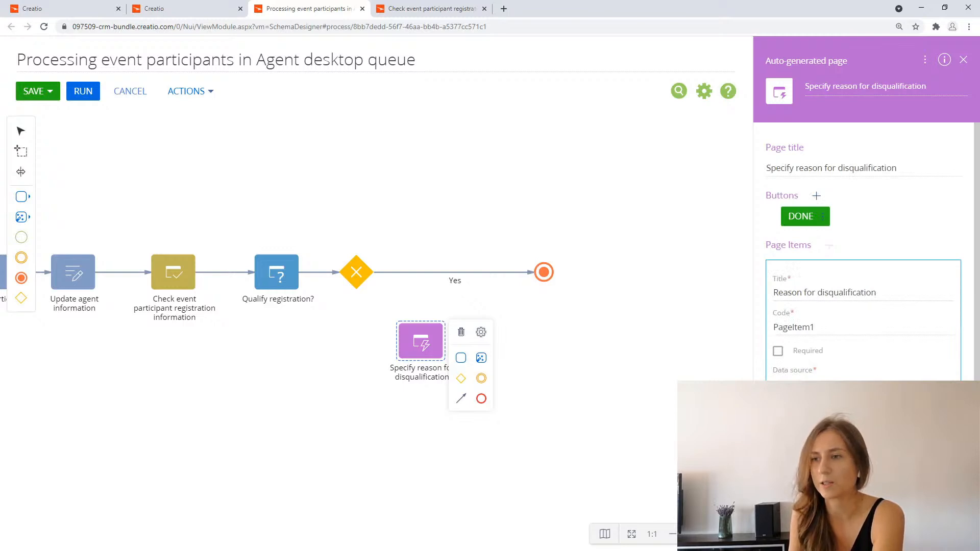
click(795, 475)
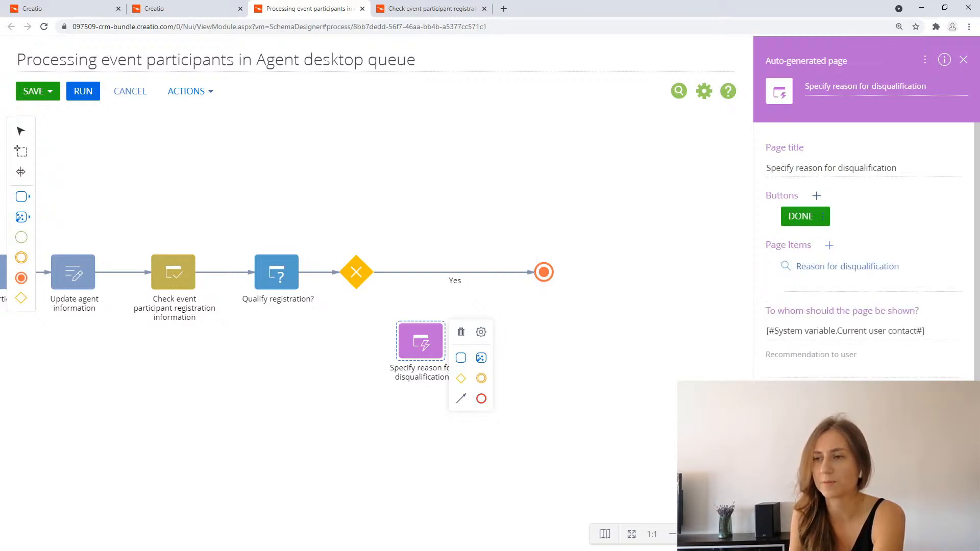
- Add a text field titled "Comment" to the disqualification page's items and save it
click(829, 245)
click(867, 306)
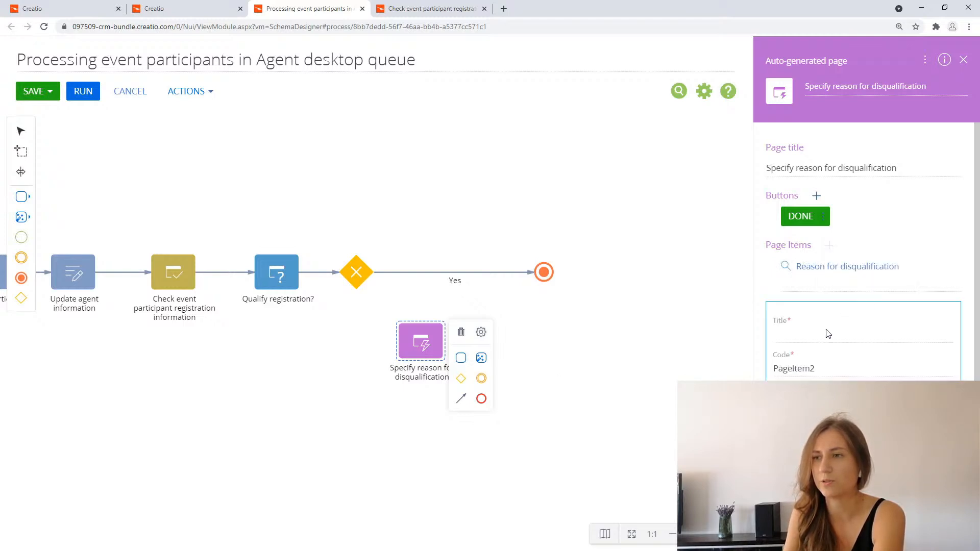
text(Comment)
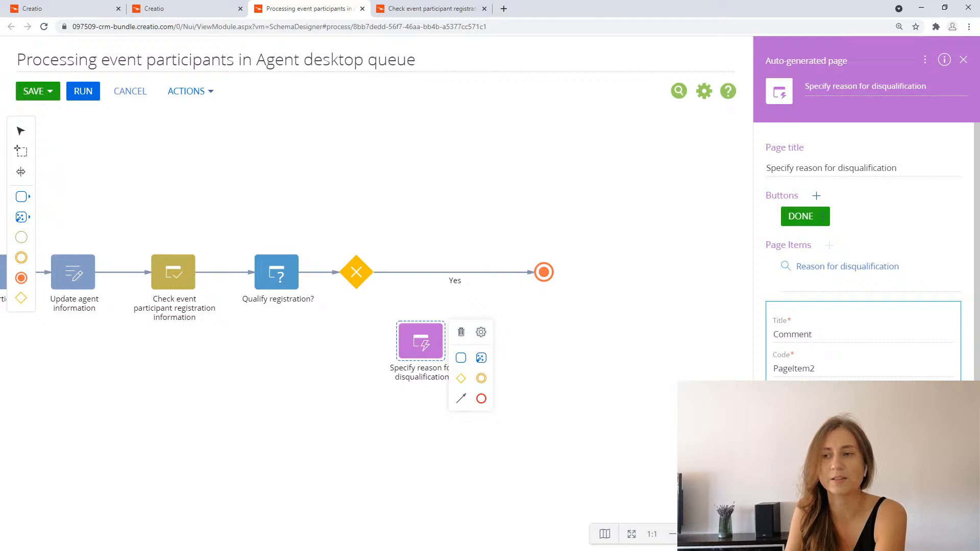
click(794, 490)
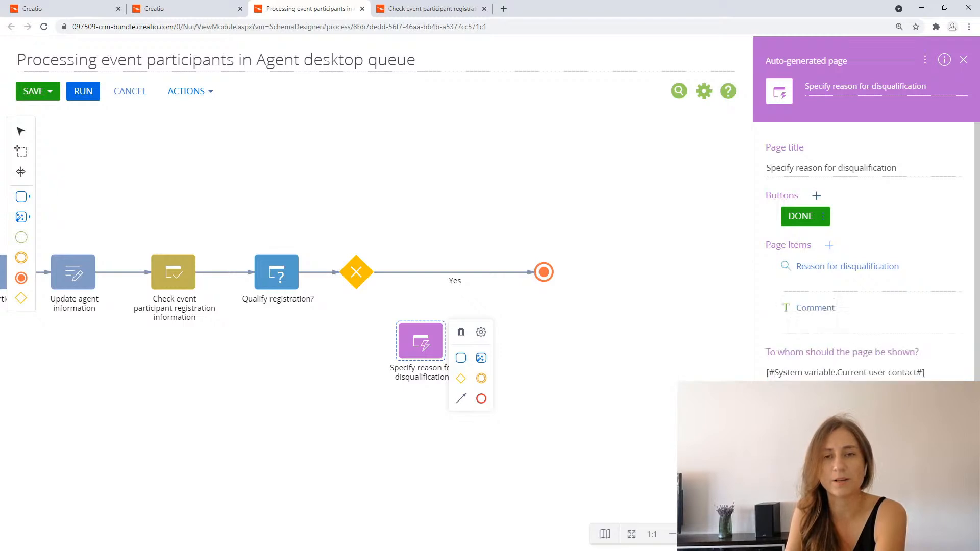
- Connect the gateway to the Specify reason for disqualification page with a conditional flow for the No answer
click(356, 272)
mouse_move(391, 331)
mouse_down()
mouse_move(384, 344)
mouse_move(400, 342)
mouse_up()
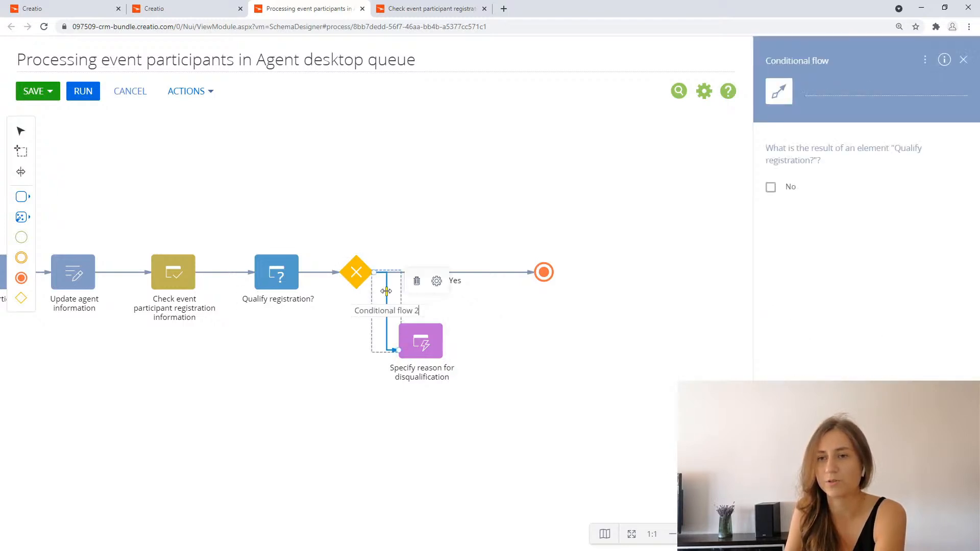
click(769, 189)
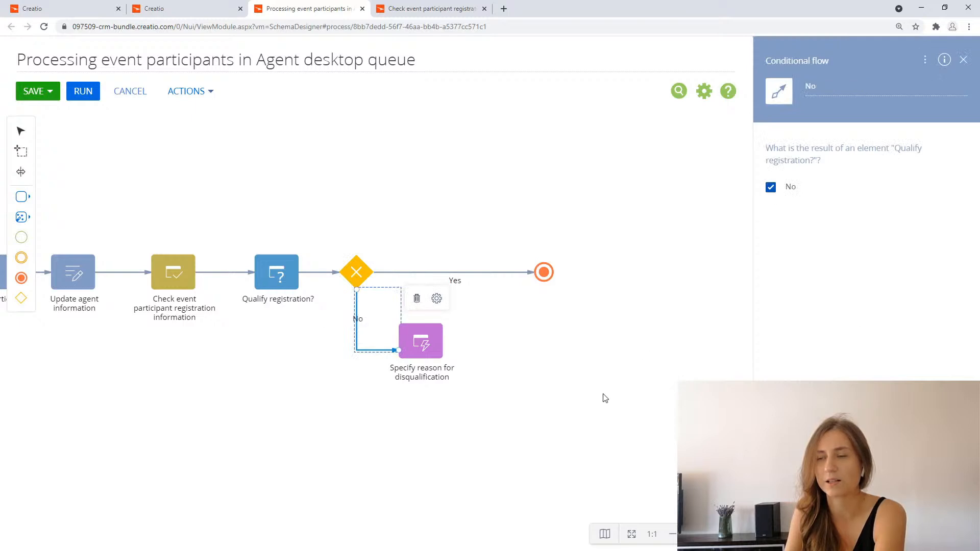
click(506, 351)
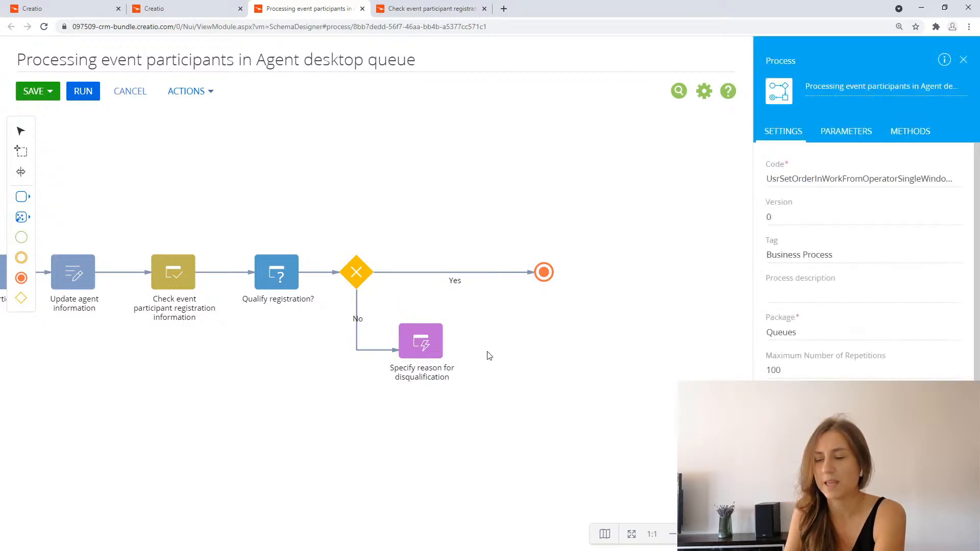
- Place a Modify data element after the disqualification page and name it "Update event participant"
click(21, 217)
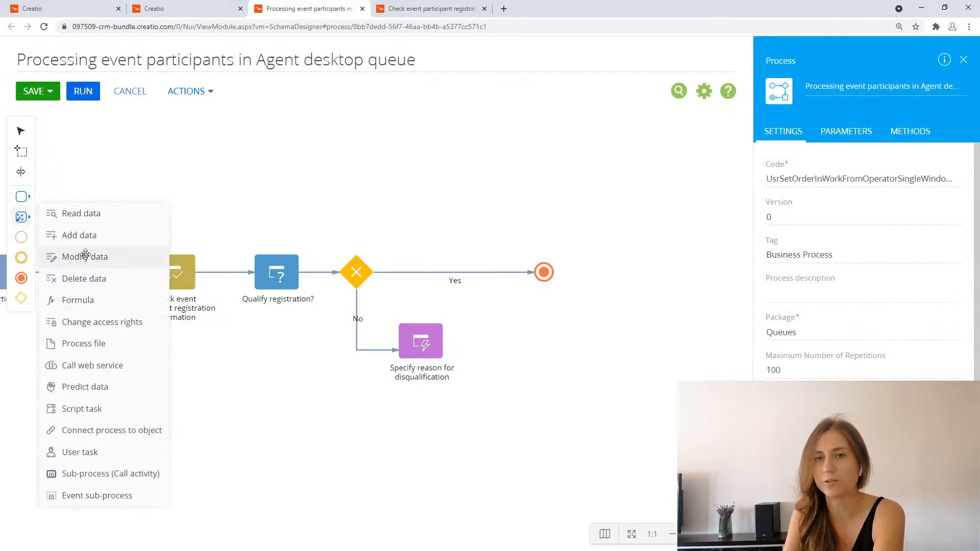
drag(97, 256, 500, 341)
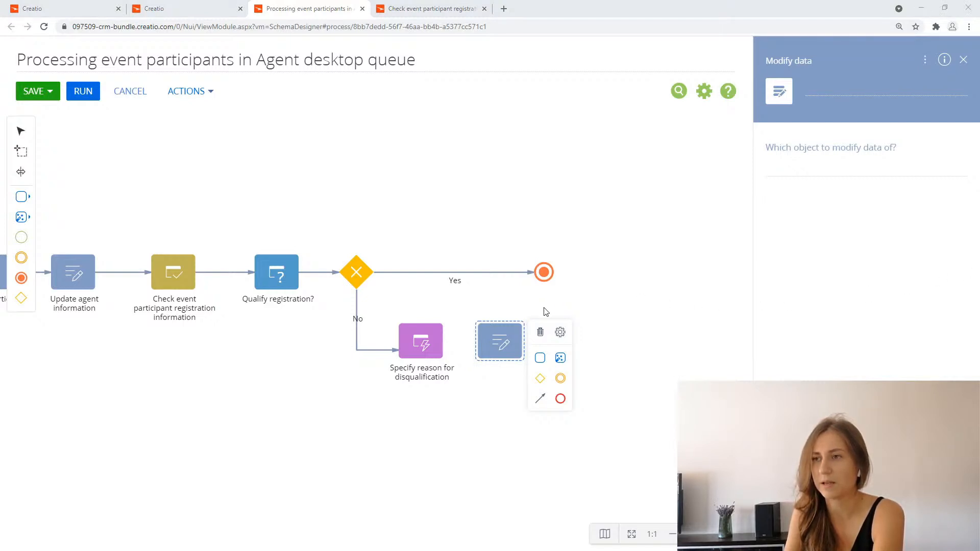
click(811, 91)
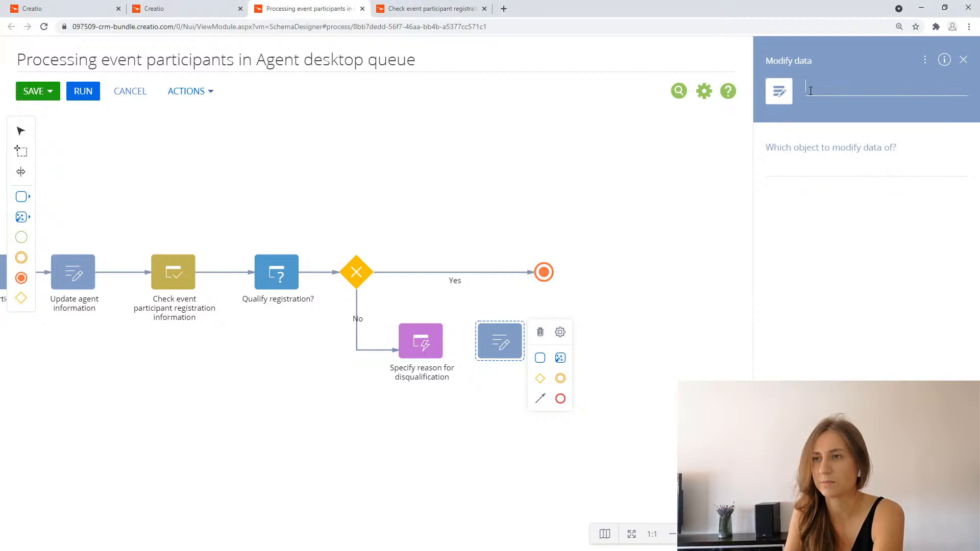
text(Update event participant)
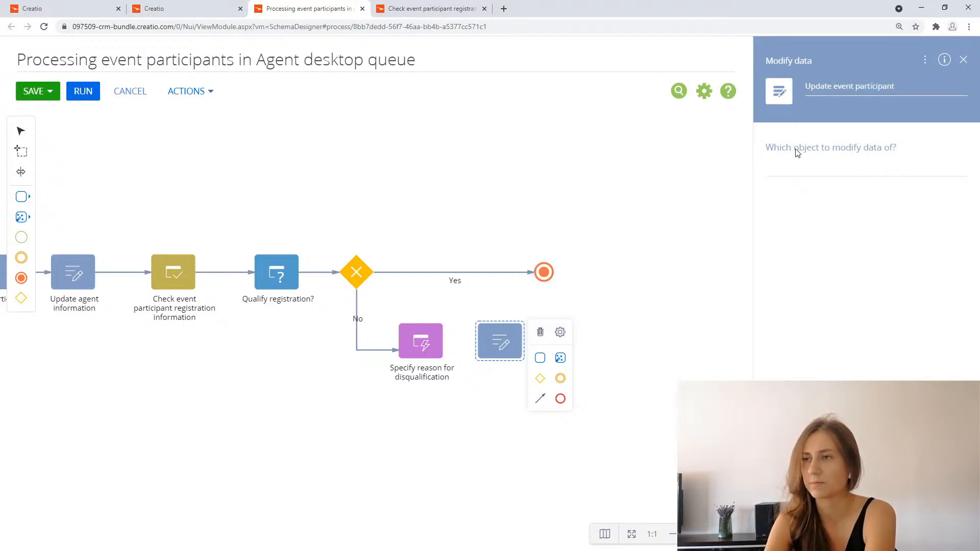
- Set Event participant as the object whose data the Update event participant element modifies
click(789, 167)
text(ev)
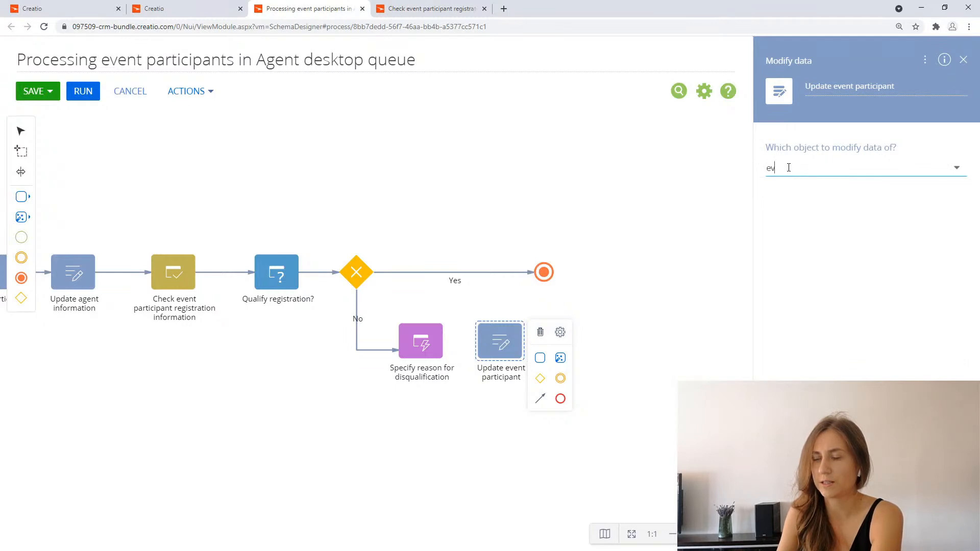
text(ent)
click(788, 246)
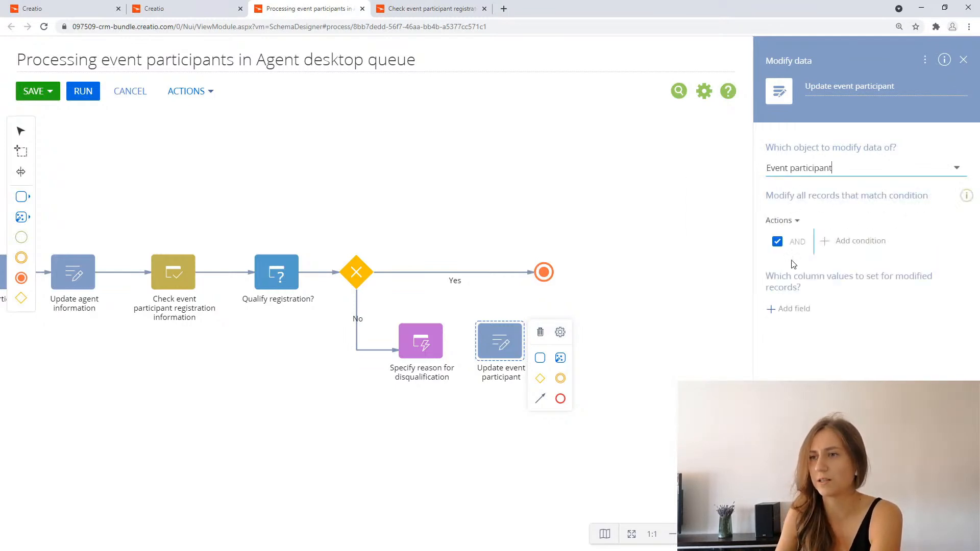
- Add a filter condition to Update event participant where Id equals the Selected record Id process parameter
click(824, 244)
text(Id)
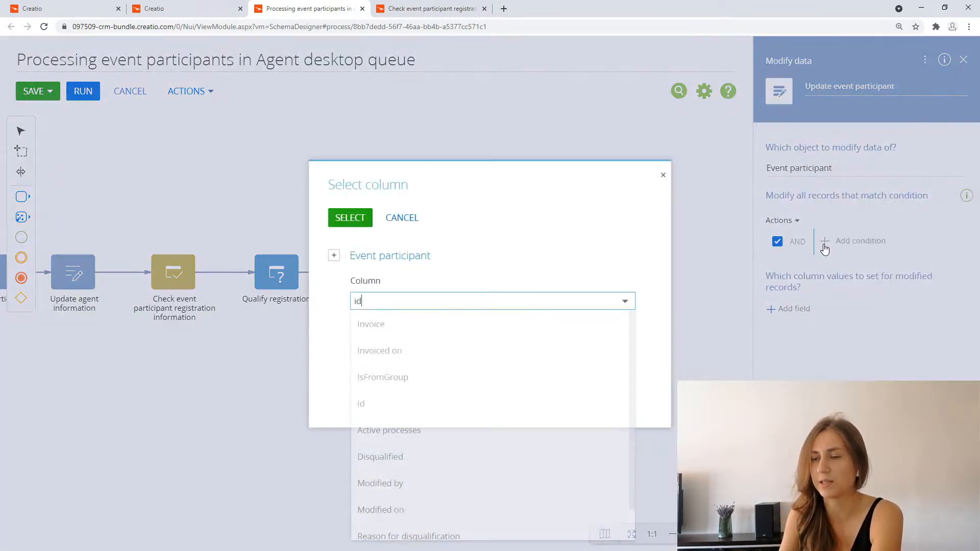
click(500, 329)
click(362, 222)
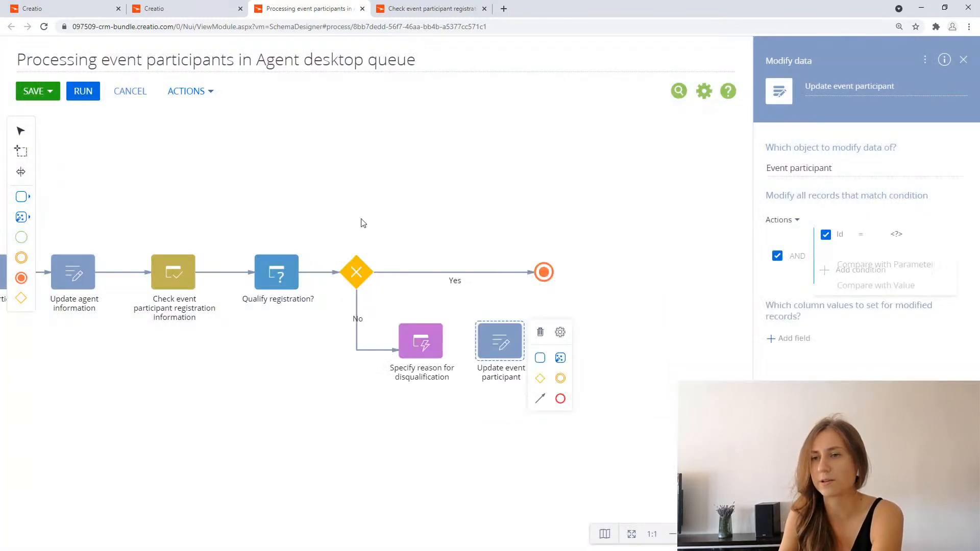
click(830, 265)
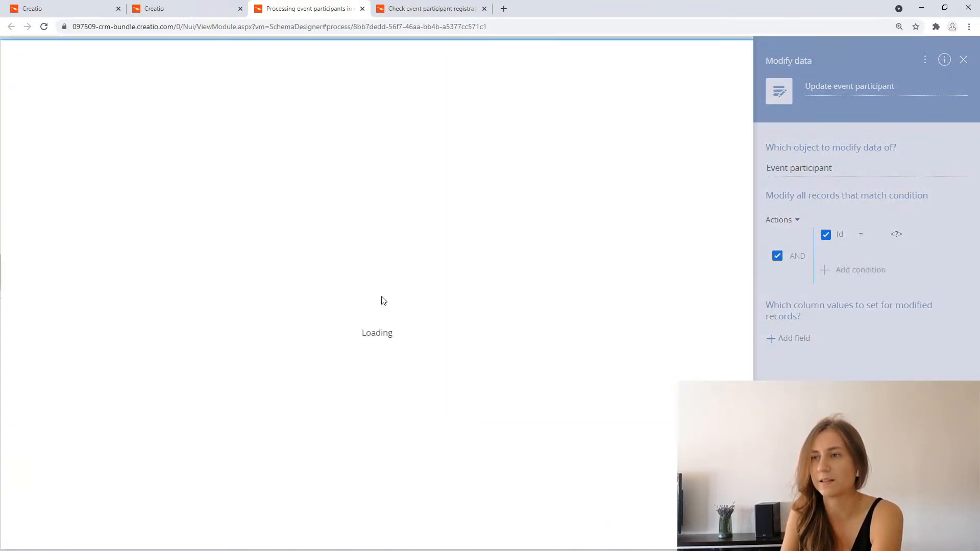
click(170, 129)
click(118, 187)
click(39, 94)
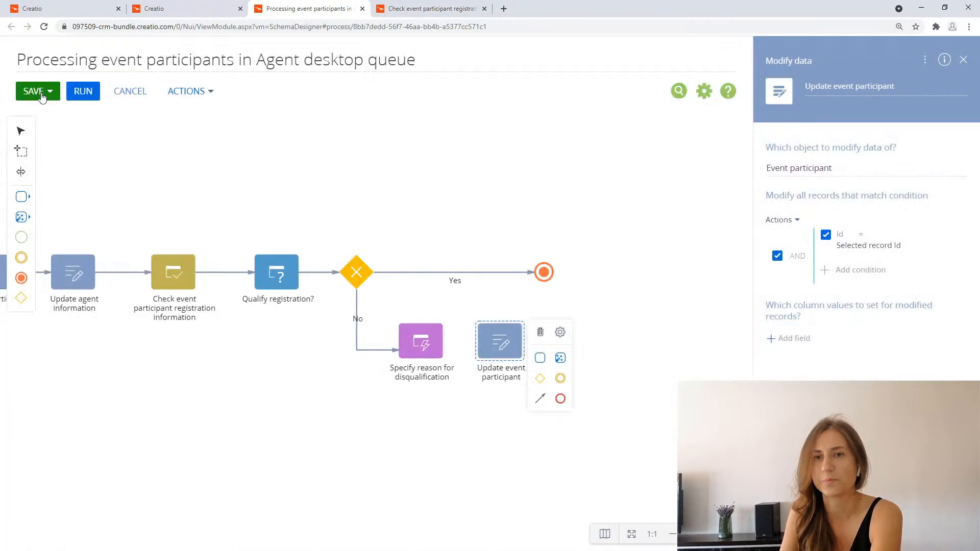
- Connect the disqualification page to Update event participant, straighten the No flow, and align the update element below the end event
click(421, 341)
drag(459, 399, 458, 347)
drag(369, 351, 369, 341)
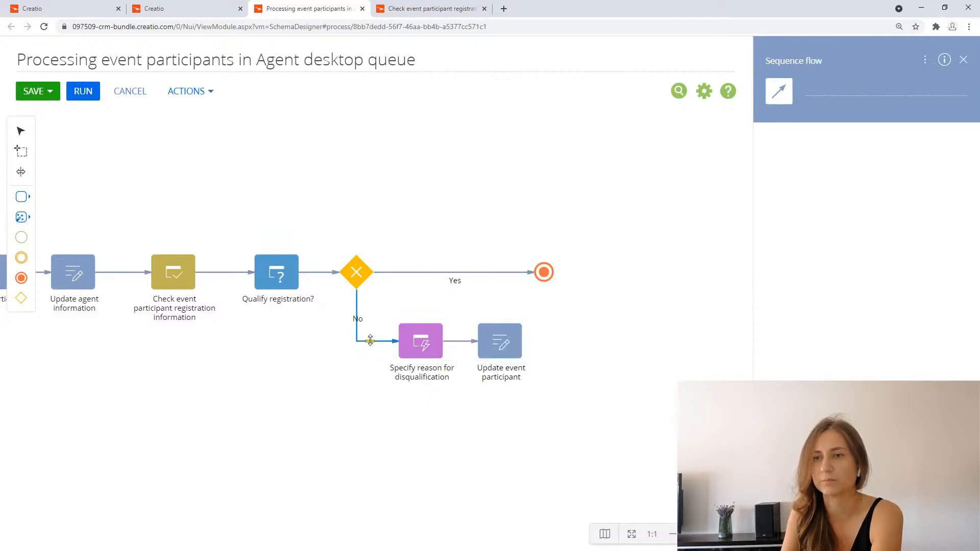
click(502, 343)
drag(503, 345, 548, 344)
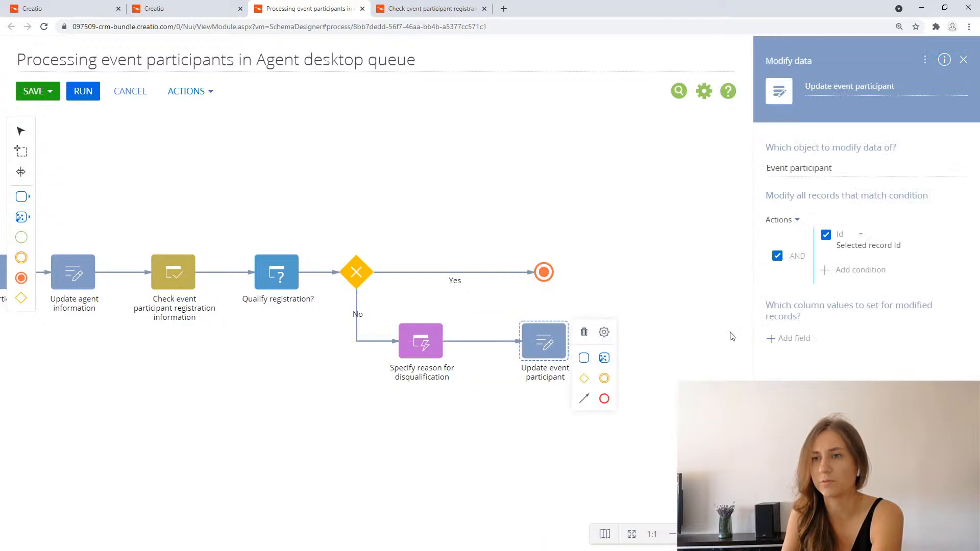
- Add the Agent comment, Disqualified, Reason for disqualification and Response columns to the values set by Update event participant
click(792, 339)
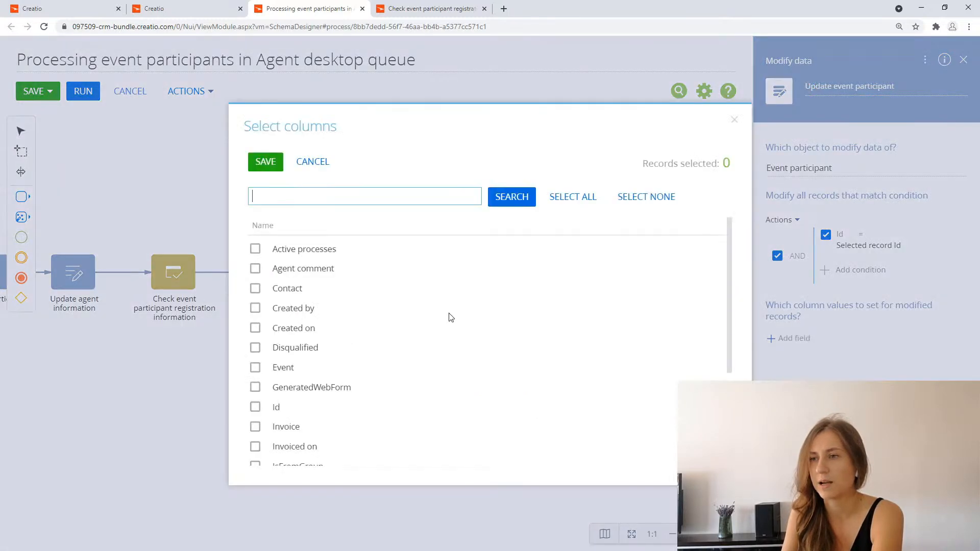
click(256, 270)
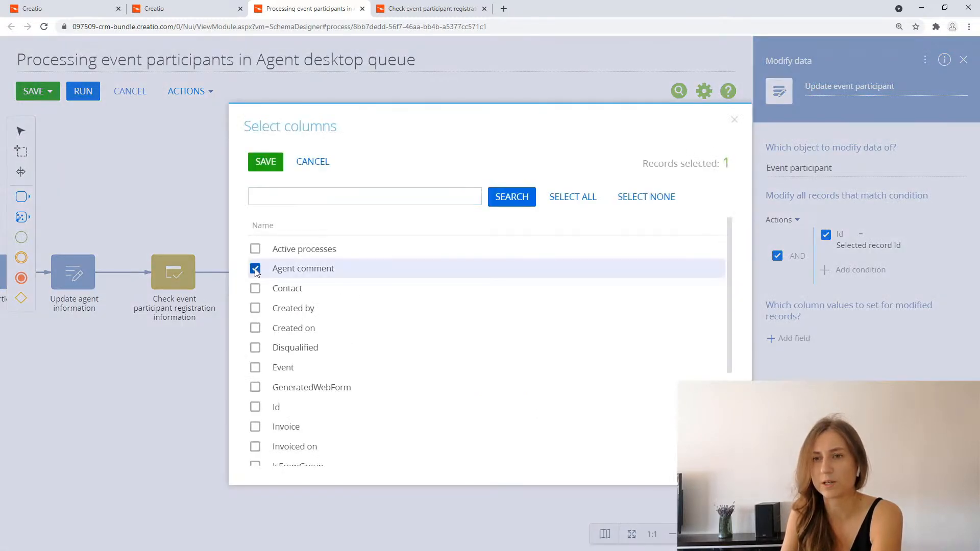
click(256, 347)
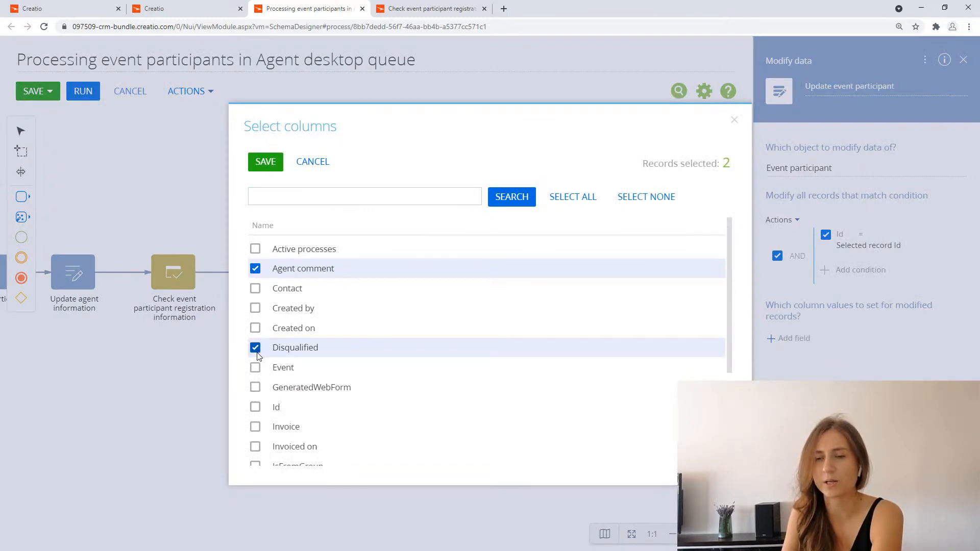
scroll(257, 355, down, 3)
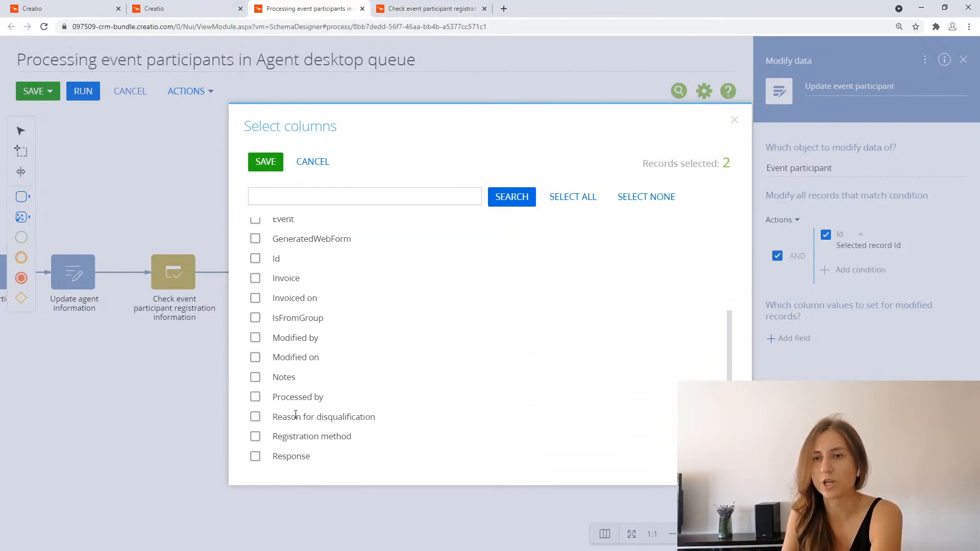
click(256, 418)
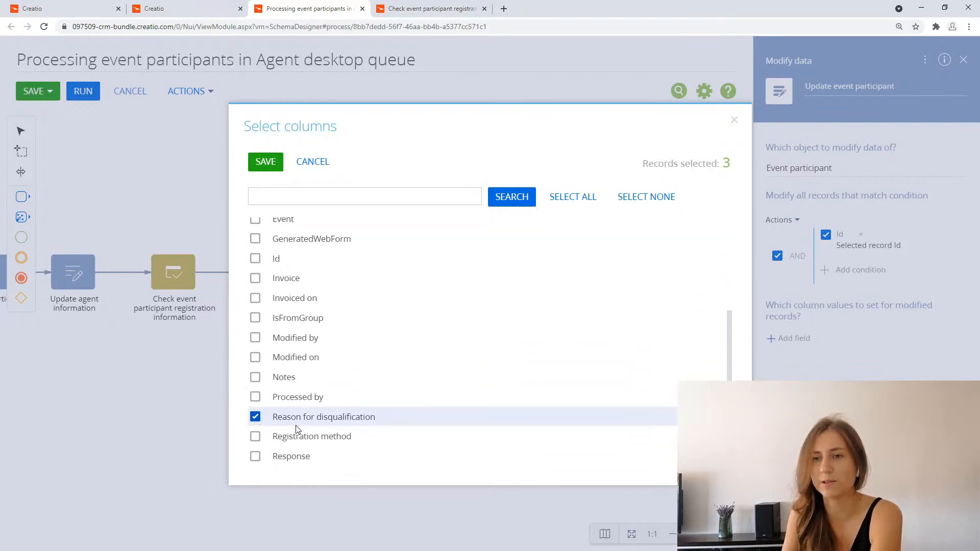
click(255, 457)
click(266, 162)
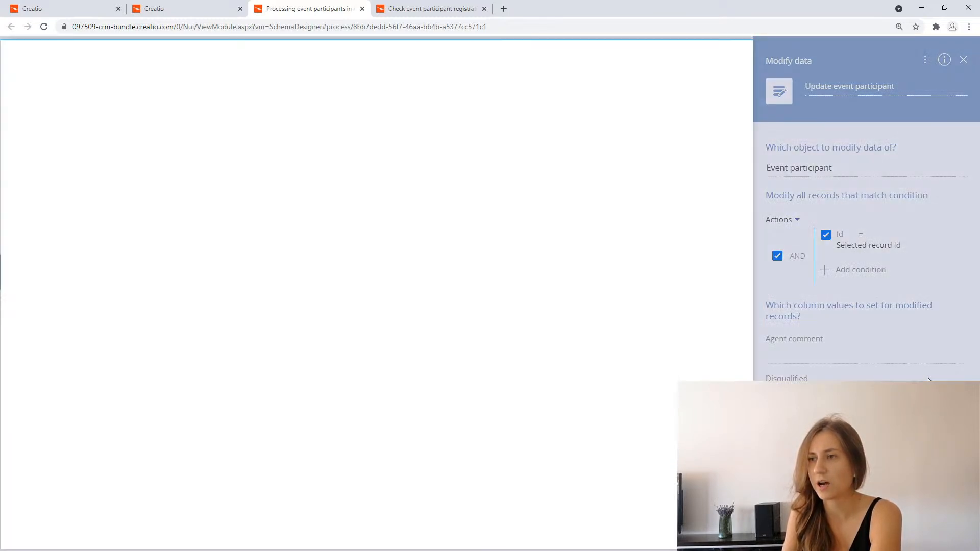
- Map the Agent comment column to the Comment parameter of the Specify reason for disqualification element
click(86, 135)
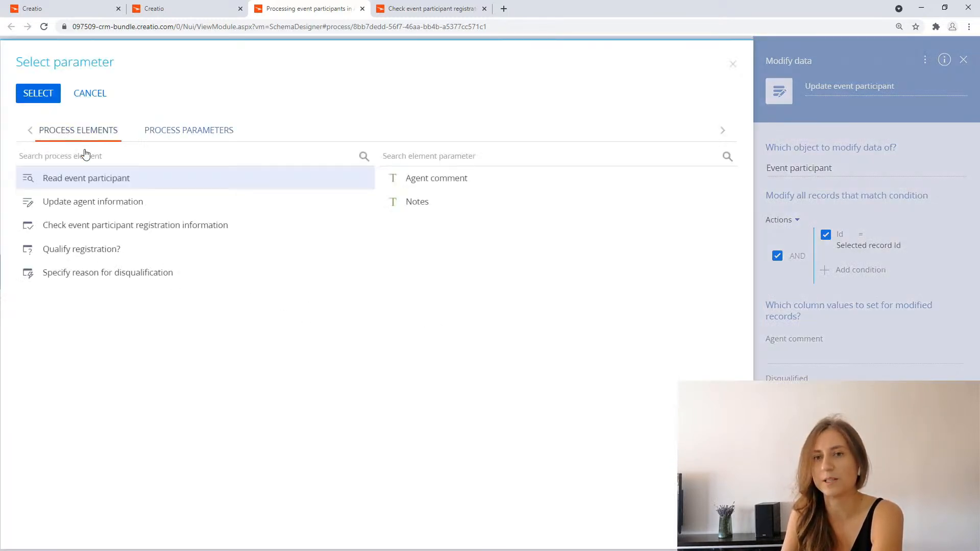
click(126, 274)
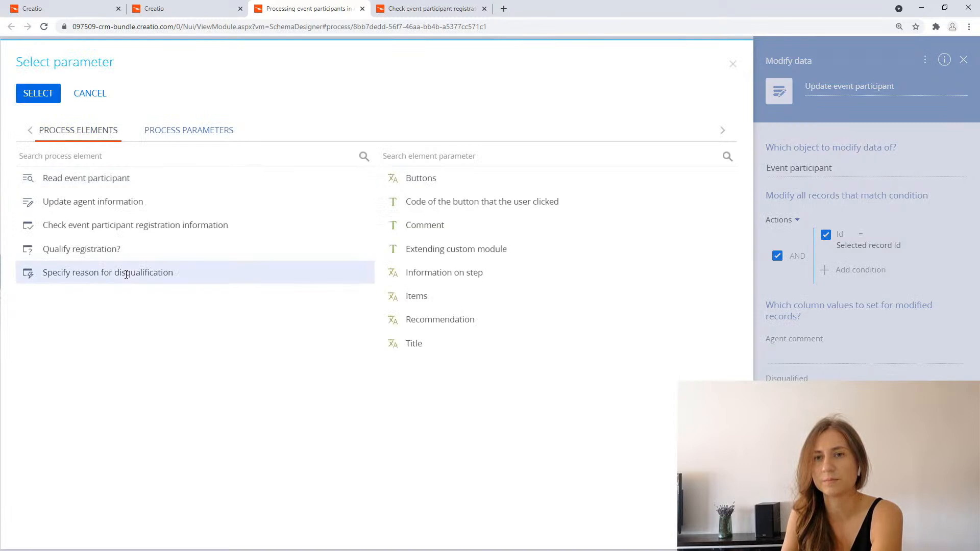
click(454, 225)
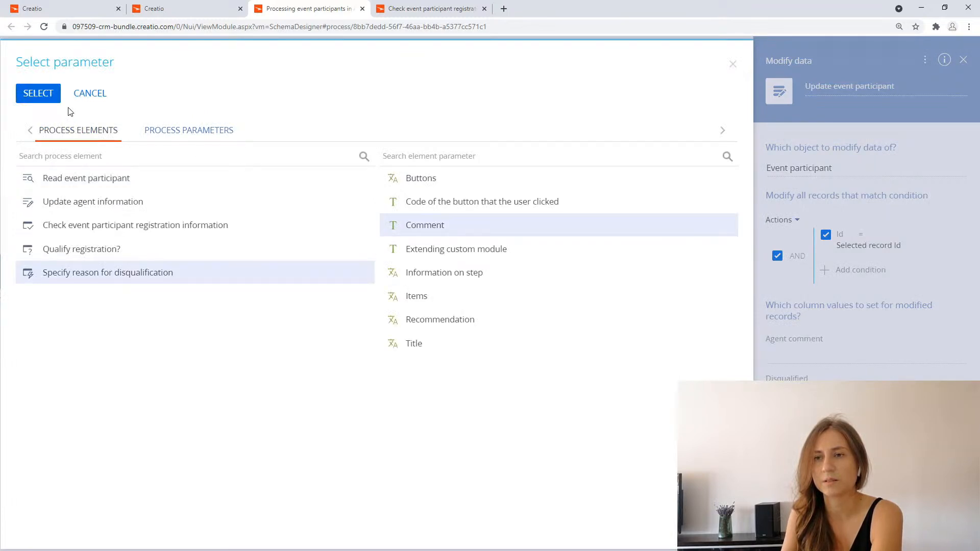
click(36, 95)
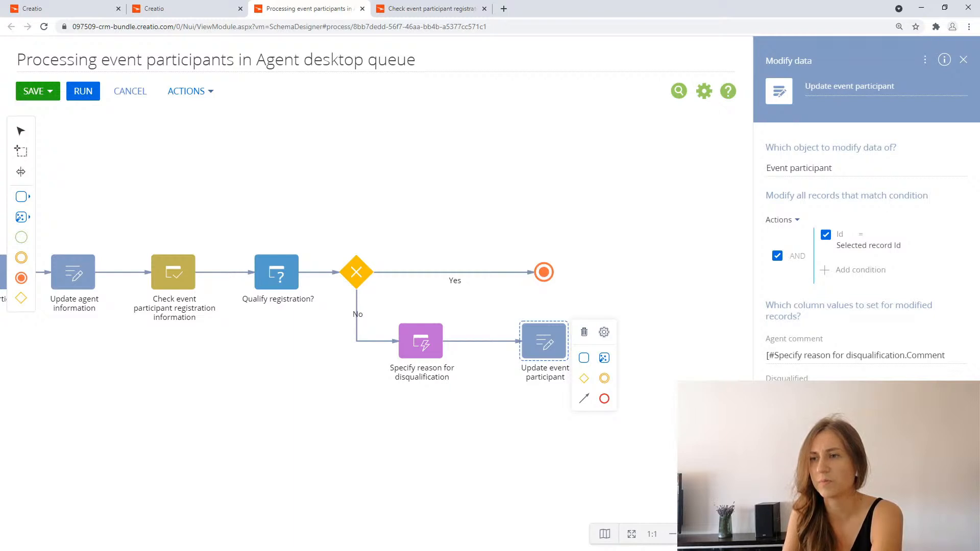
- Map the Reason for disqualification column to the matching parameter of the Specify reason for disqualification element
click(903, 470)
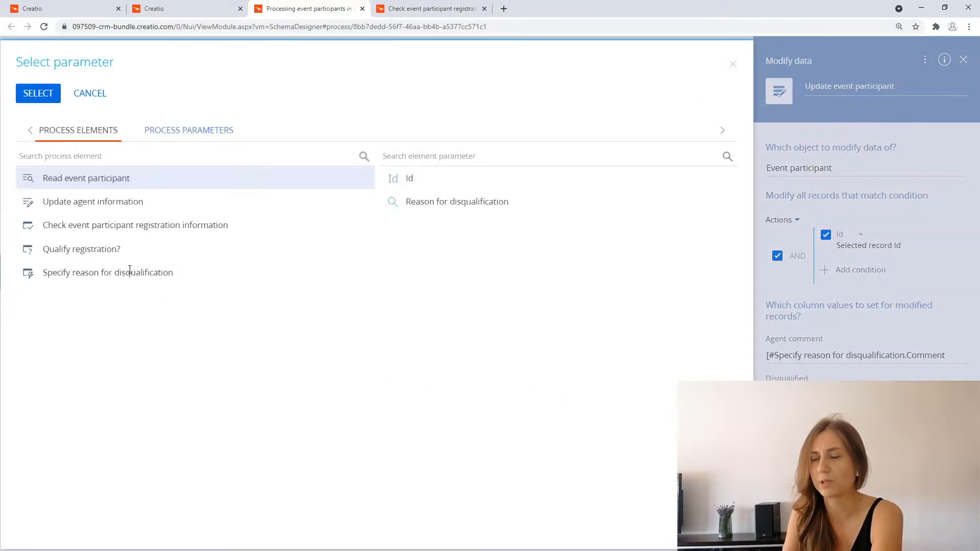
click(130, 271)
click(418, 202)
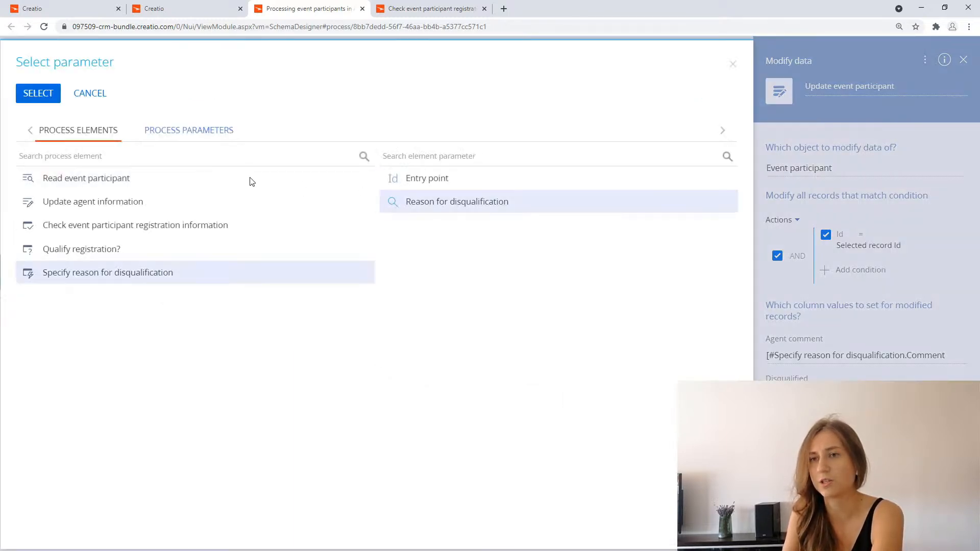
click(45, 100)
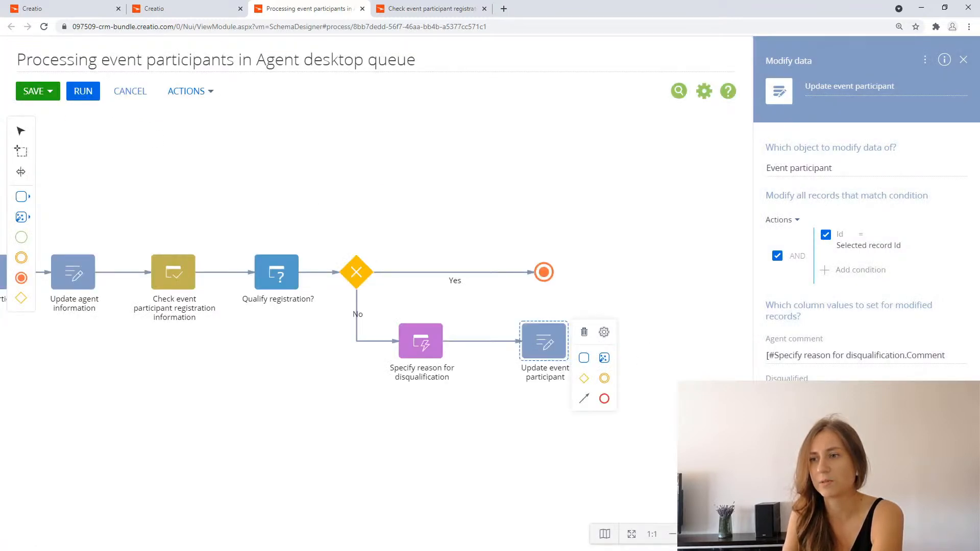
- Set the Response column of Update event participant to the lookup value Canceled
click(862, 449)
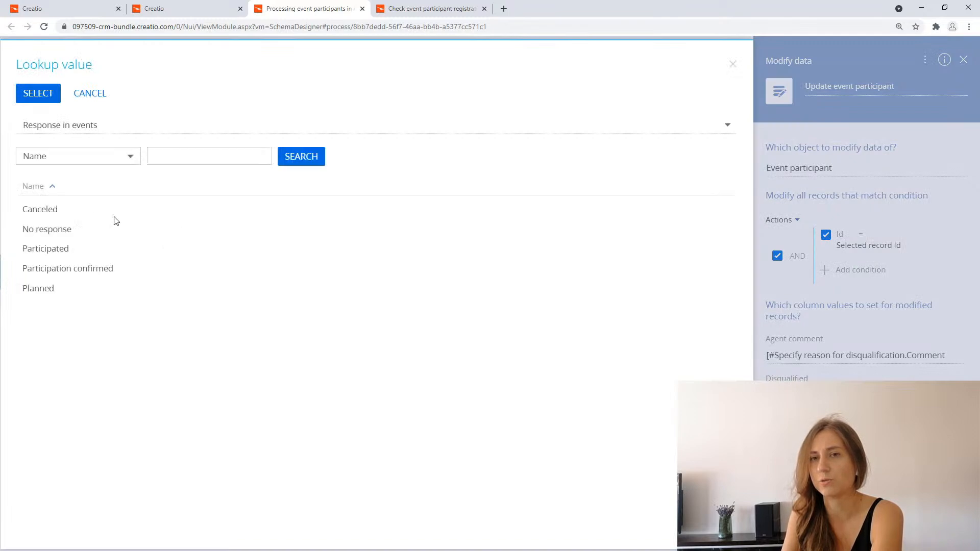
click(49, 211)
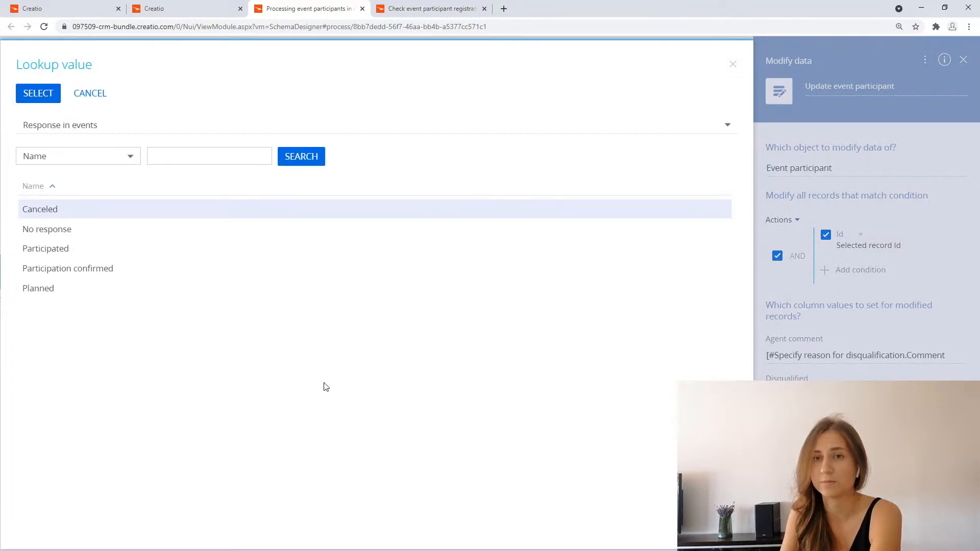
click(44, 99)
- Connect Update event participant to the end event and save the business process
drag(584, 403, 546, 276)
click(674, 308)
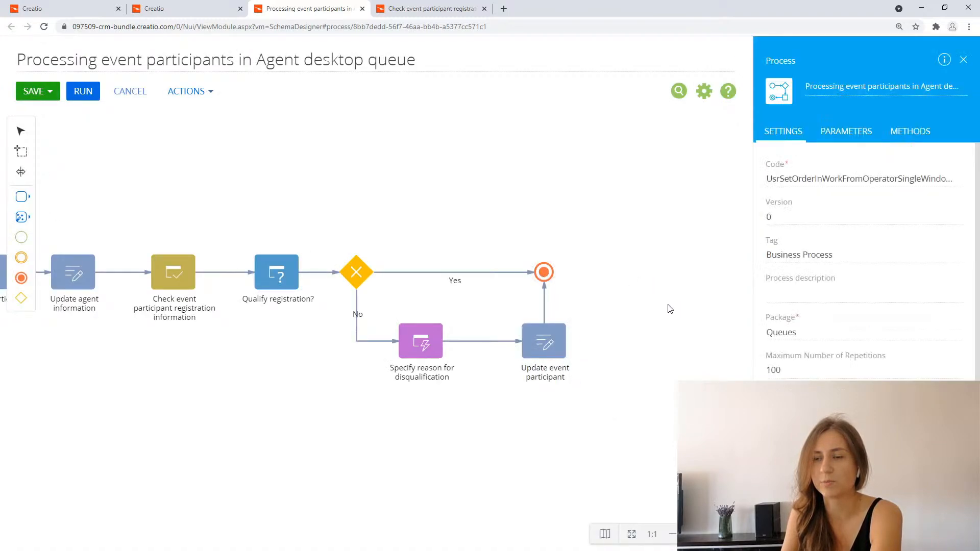
click(50, 92)
click(46, 133)
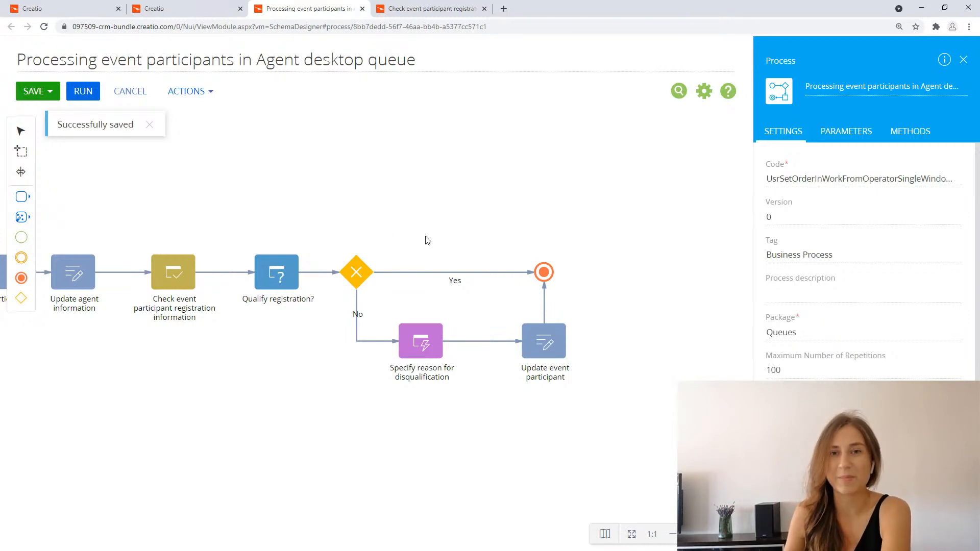
- Create a new queue in the Queues section and name it "New event registrations"
click(197, 11)
click(79, 10)
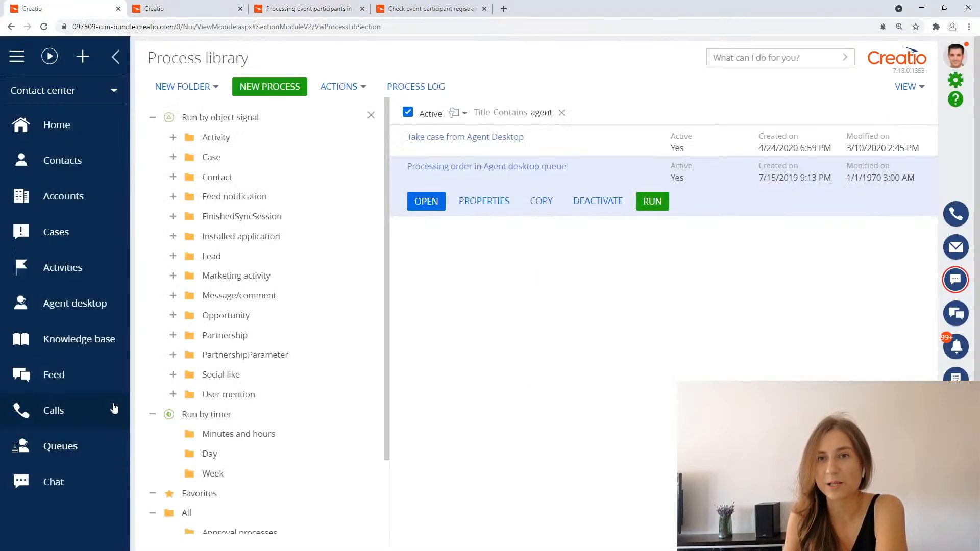
click(86, 449)
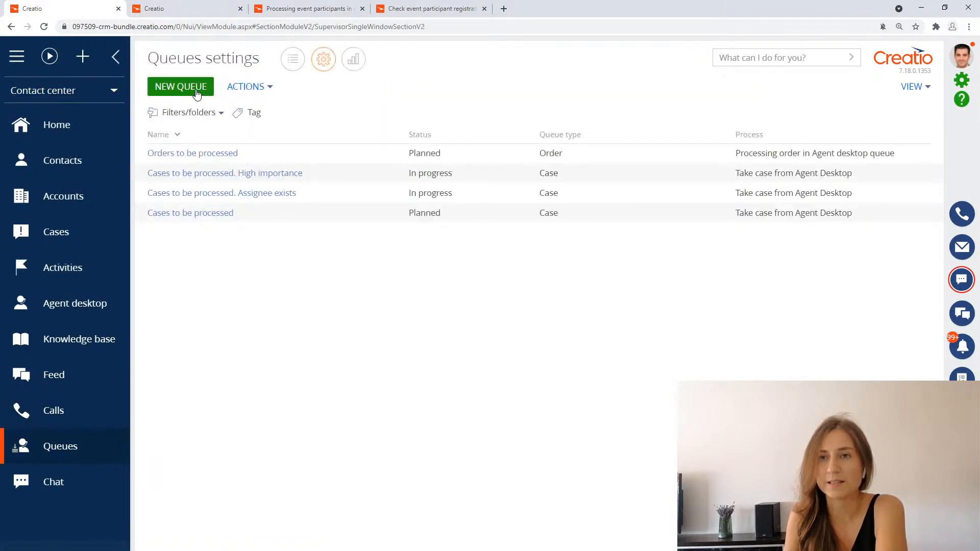
click(196, 94)
click(290, 133)
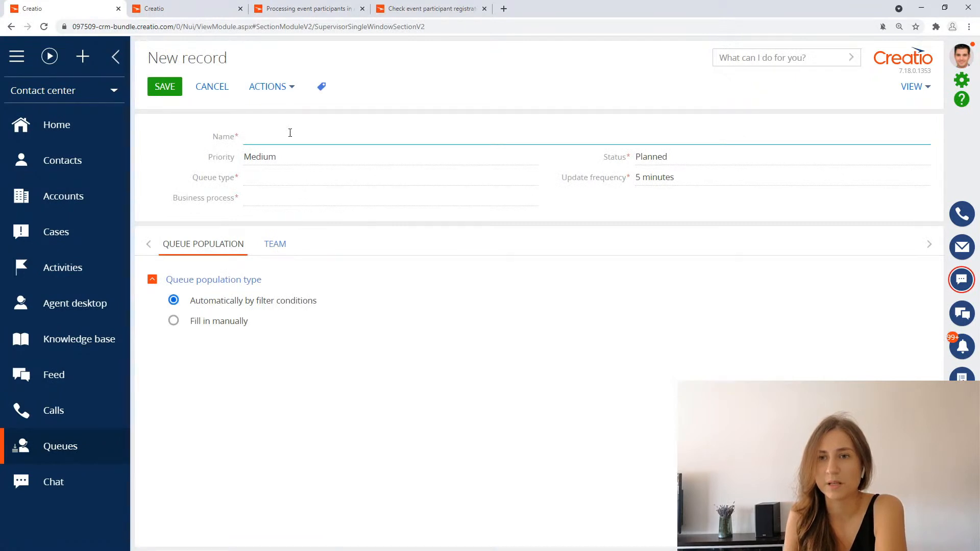
text(New)
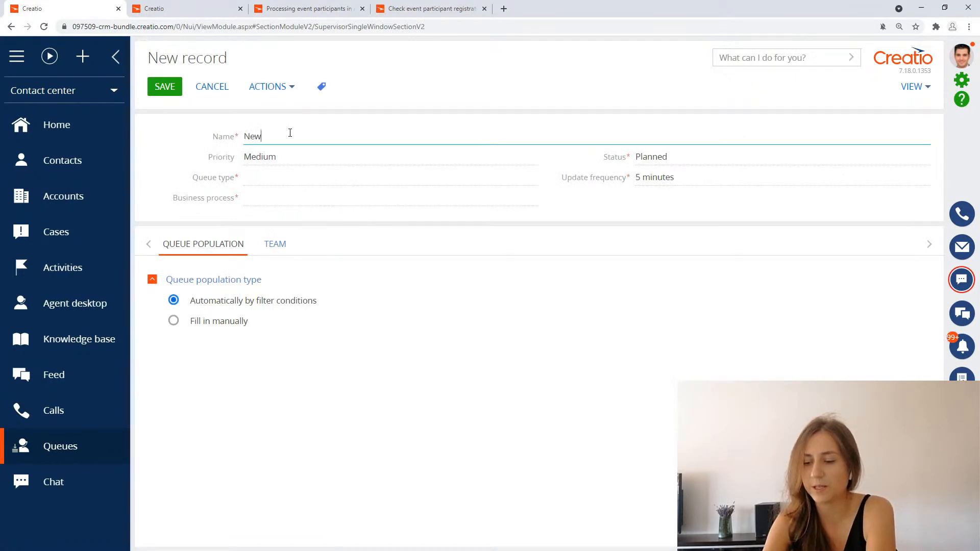
text( event re)
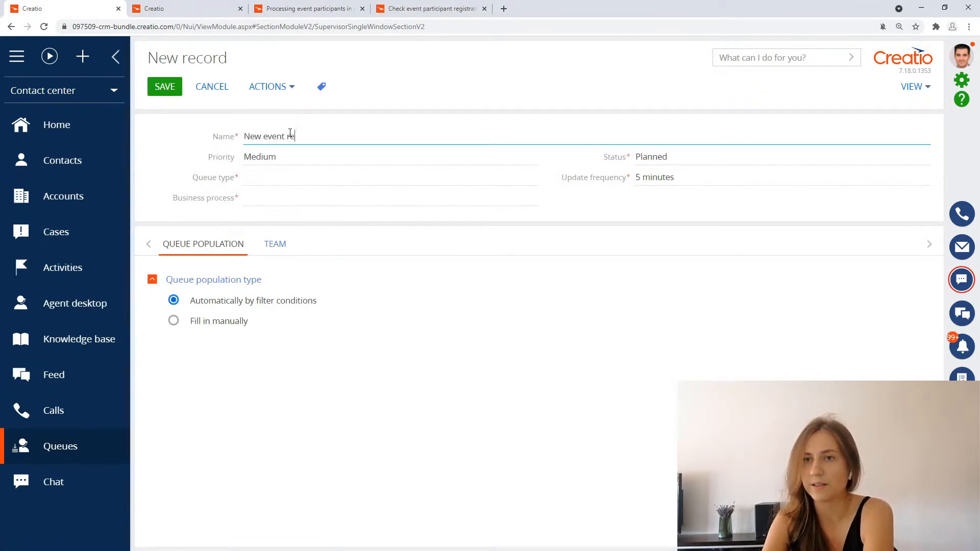
text(f)
key(BackSpace)
text(gistrations)
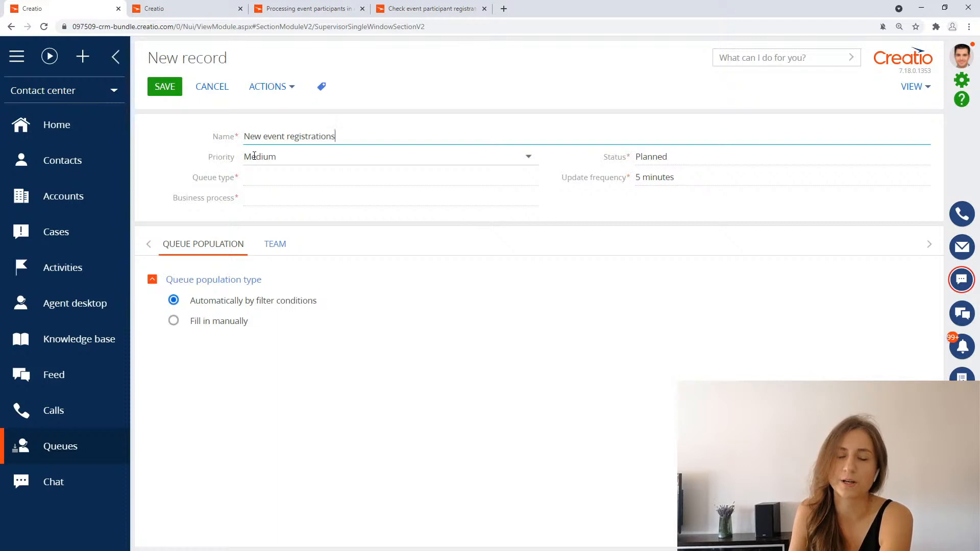
- Set the queue type to Event participant and the business process to "Processing event participants in Agent desktop queue"
click(272, 178)
click(277, 276)
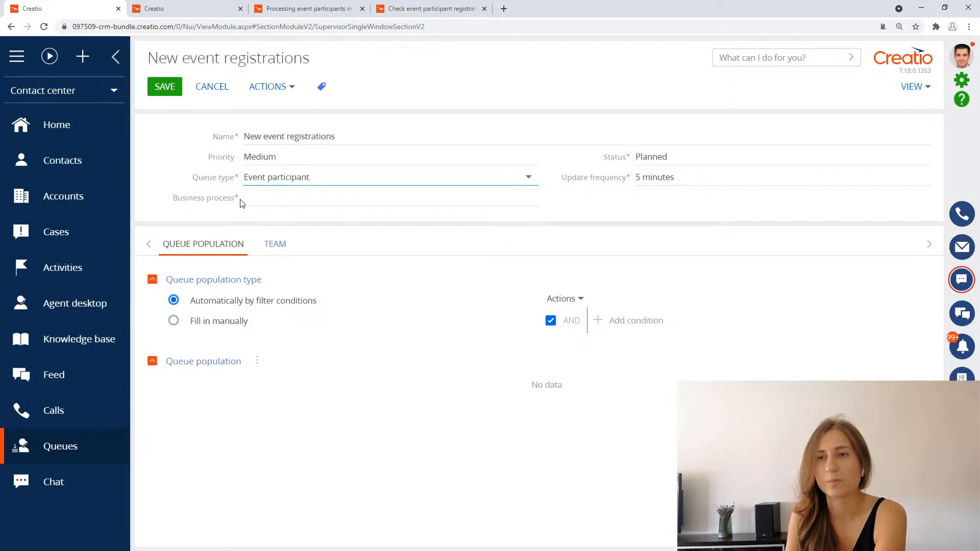
click(443, 197)
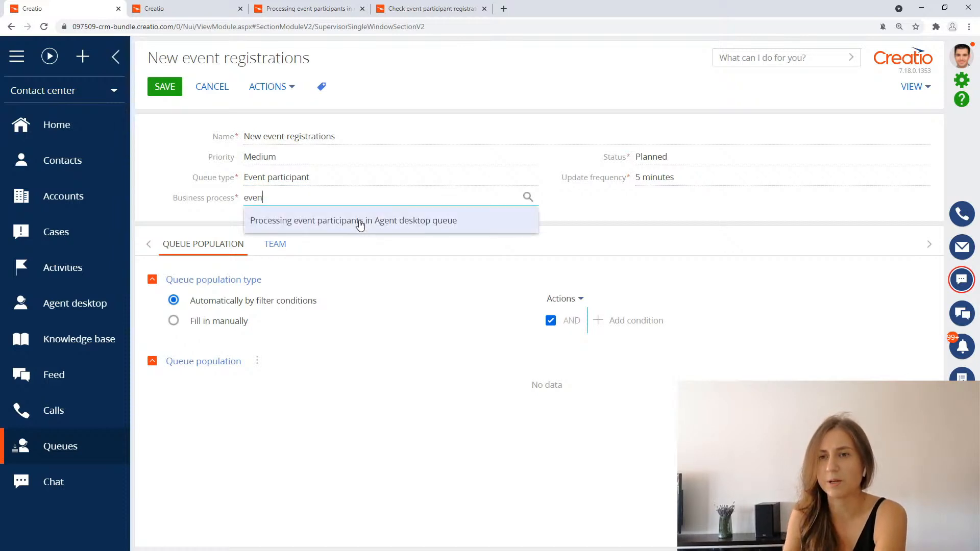
click(501, 226)
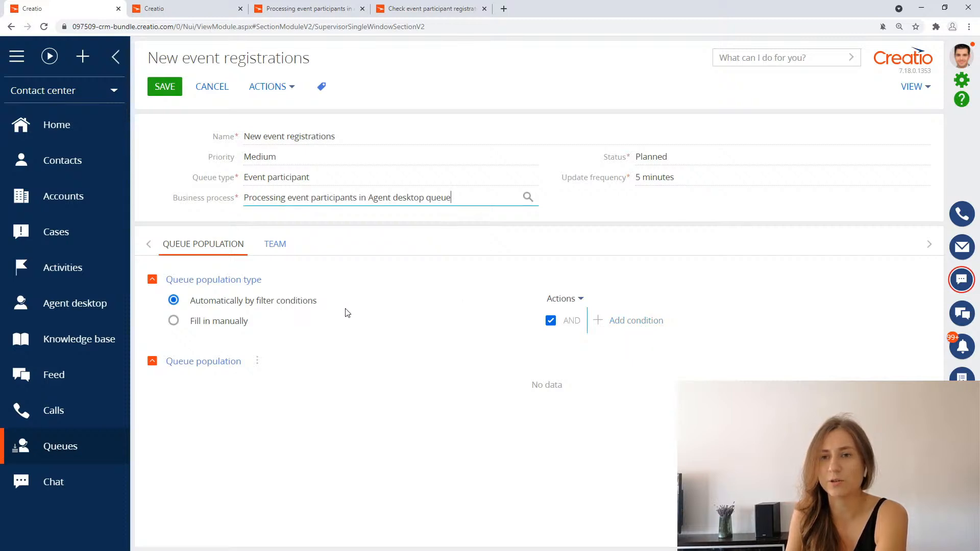
- Add a queue population filter condition where the event participant's Response equals Planned
click(637, 321)
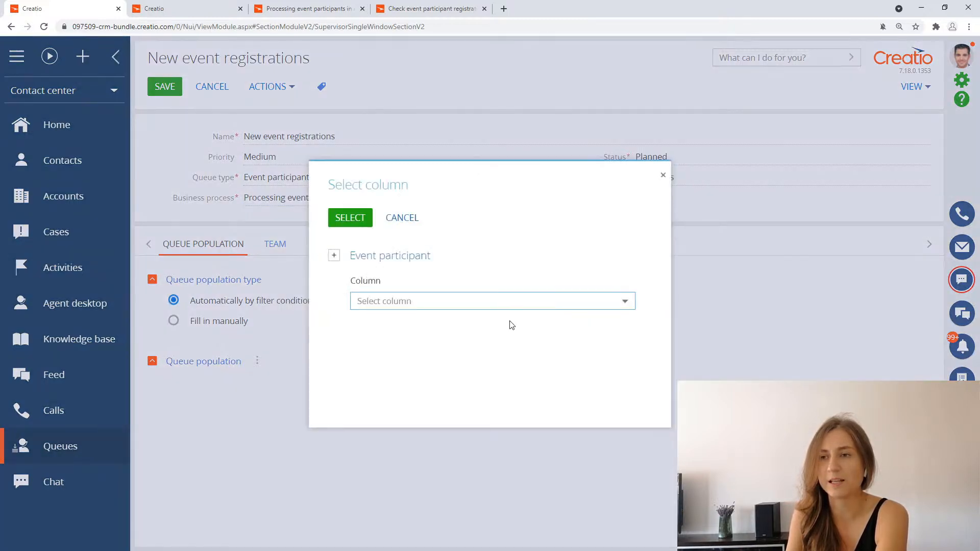
text(res)
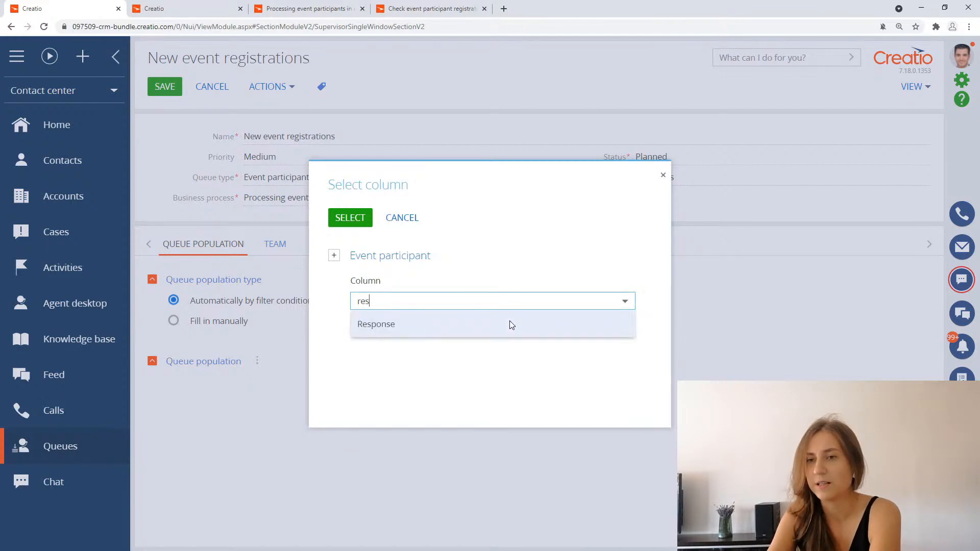
click(509, 322)
click(352, 218)
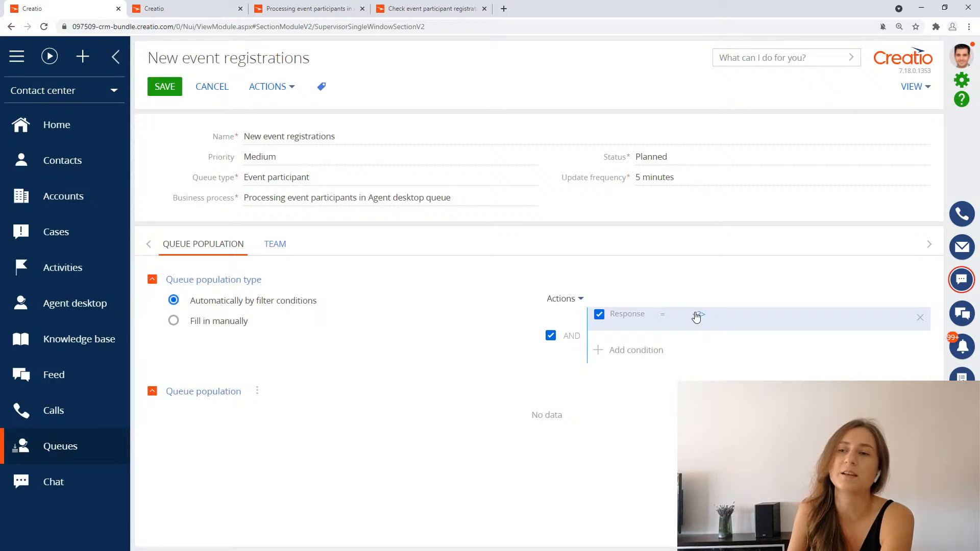
click(697, 316)
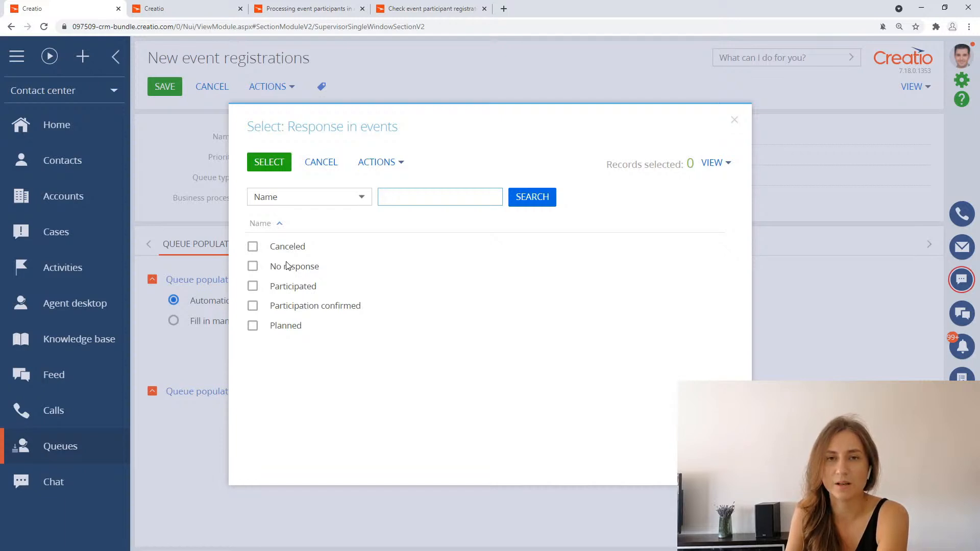
click(281, 329)
click(269, 162)
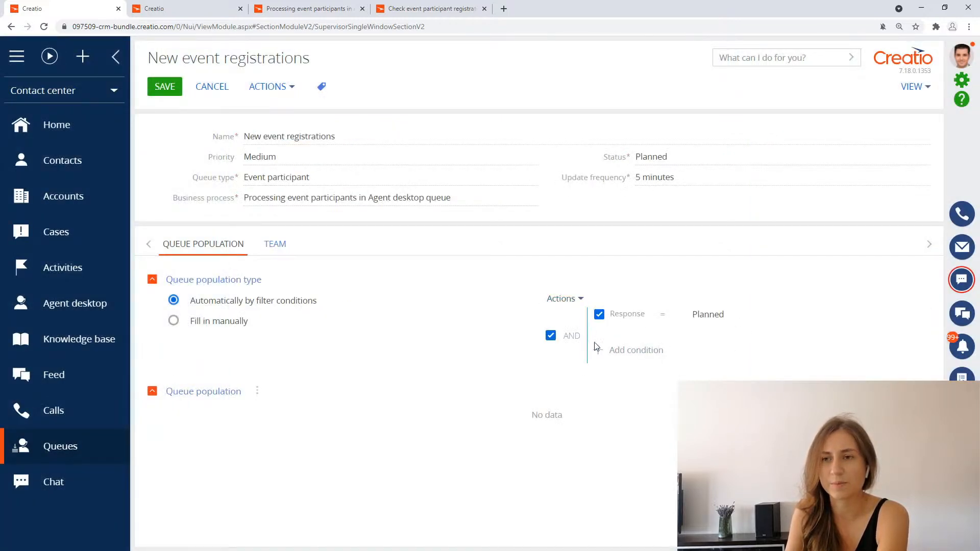
- Try to add an agent to the New event registrations queue's team and reload the page
click(276, 246)
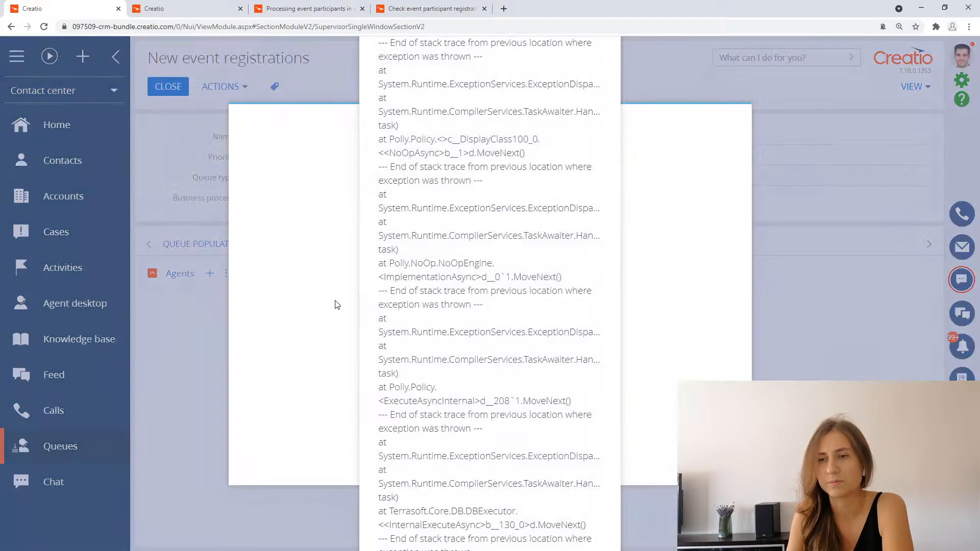
click(735, 126)
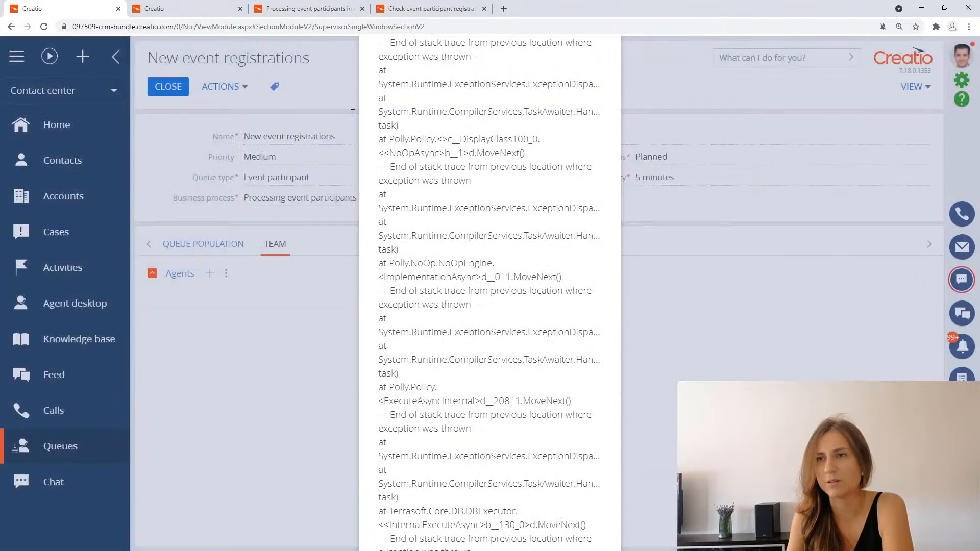
click(44, 26)
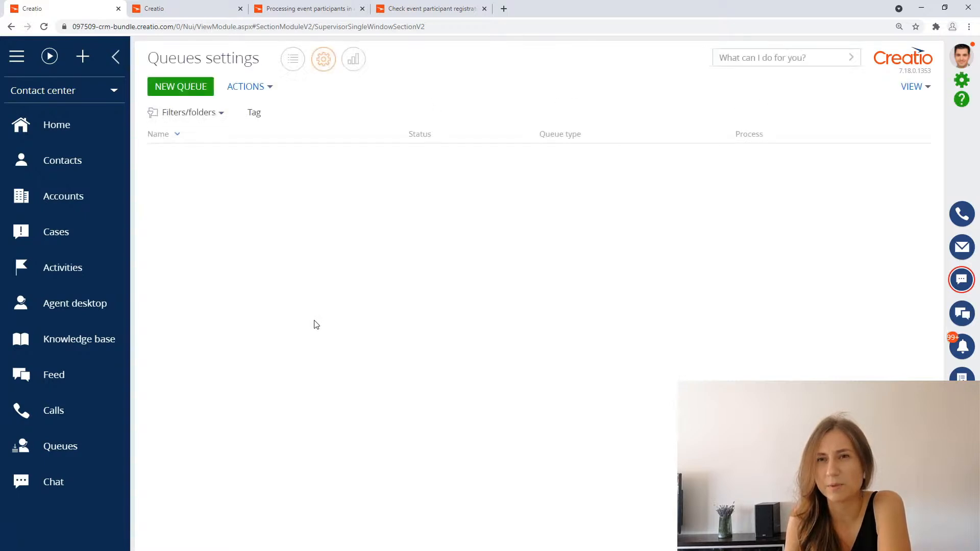
- Reopen the New event registrations queue and add the agent to its team, finding the contact by first name
click(215, 173)
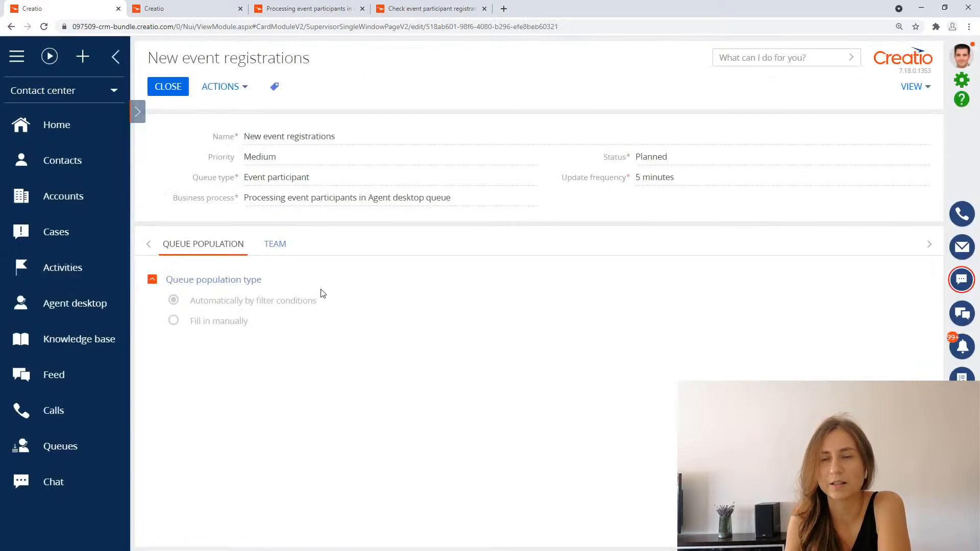
click(280, 244)
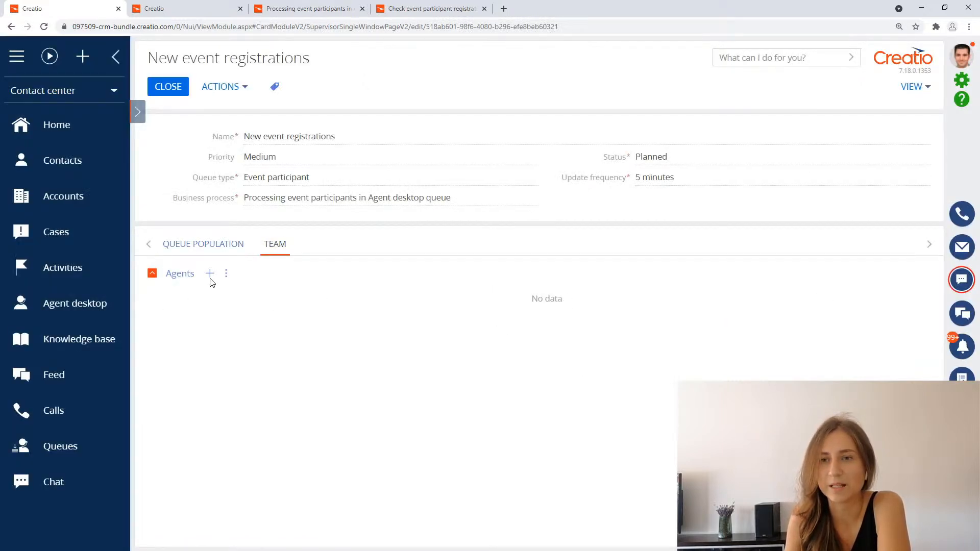
click(207, 274)
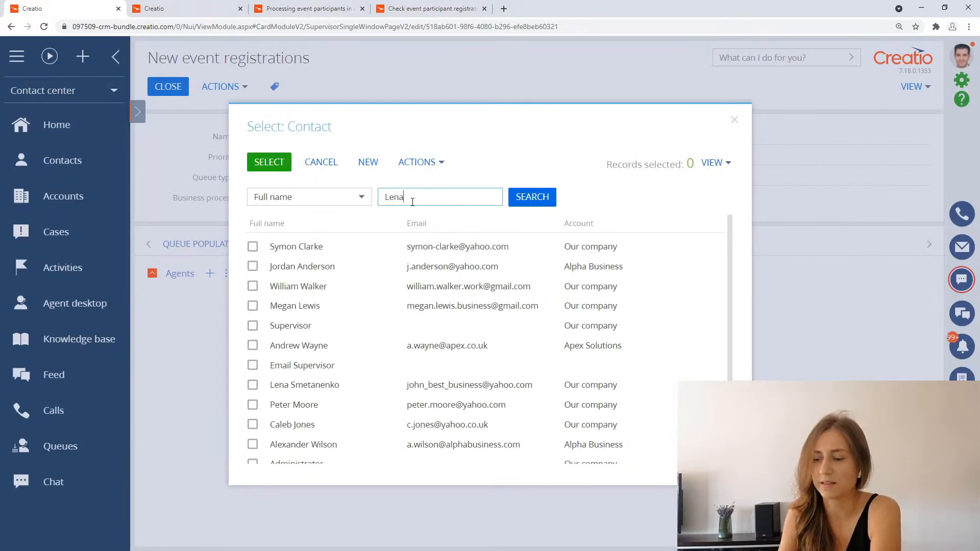
key(Return)
click(302, 253)
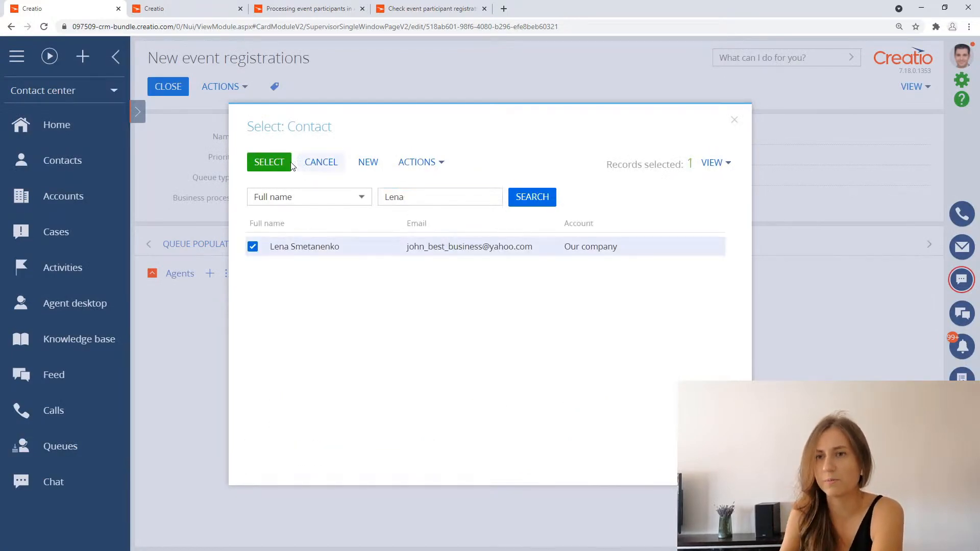
click(286, 162)
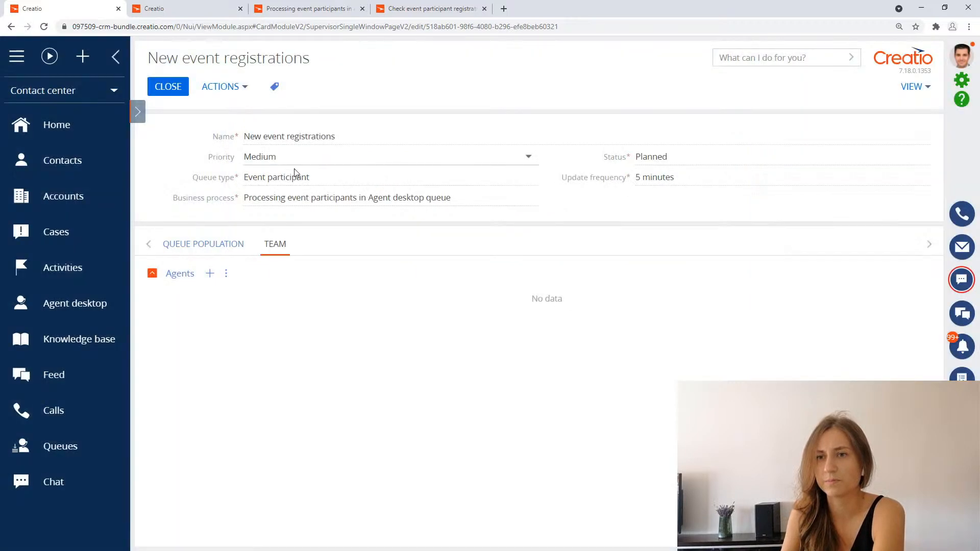
- Set the queue's status to In progress, then save and close the queue
click(690, 159)
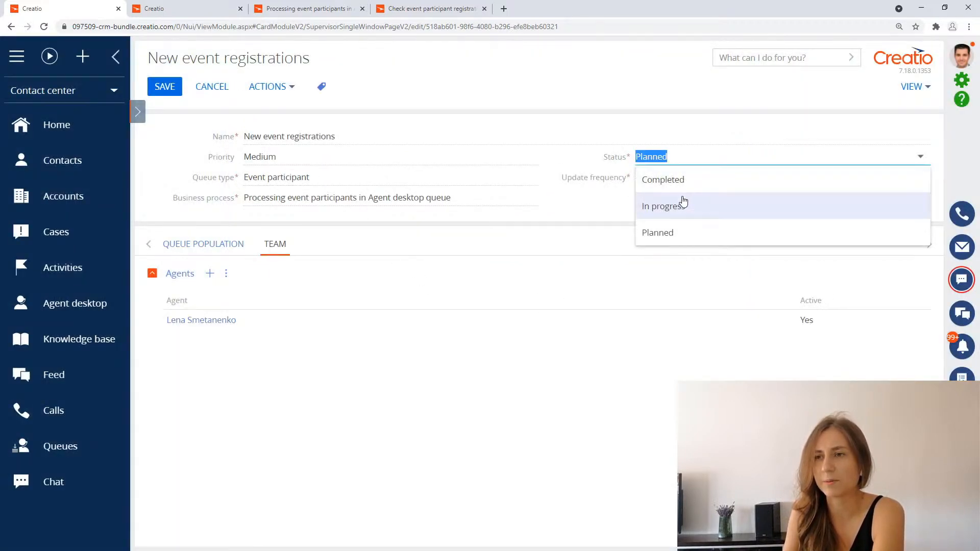
click(684, 203)
click(173, 95)
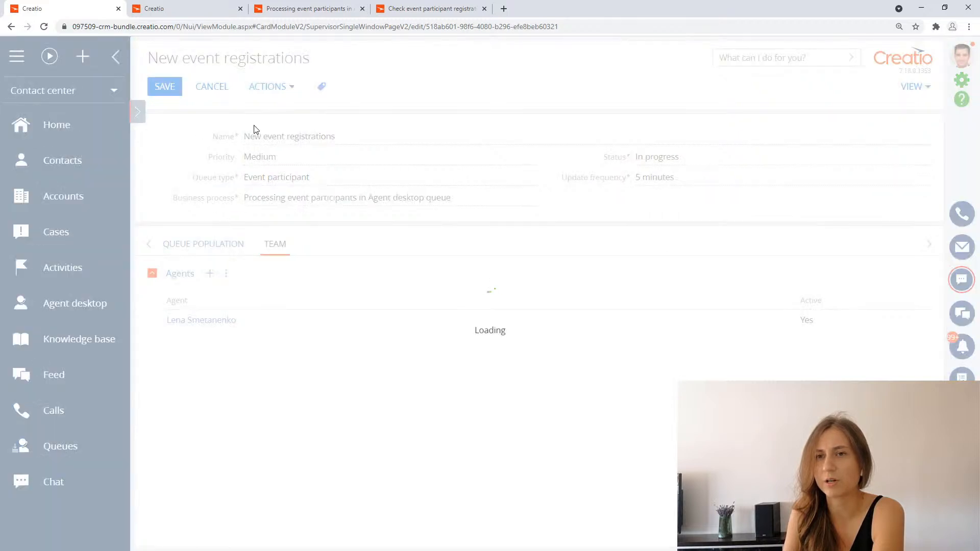
click(176, 89)
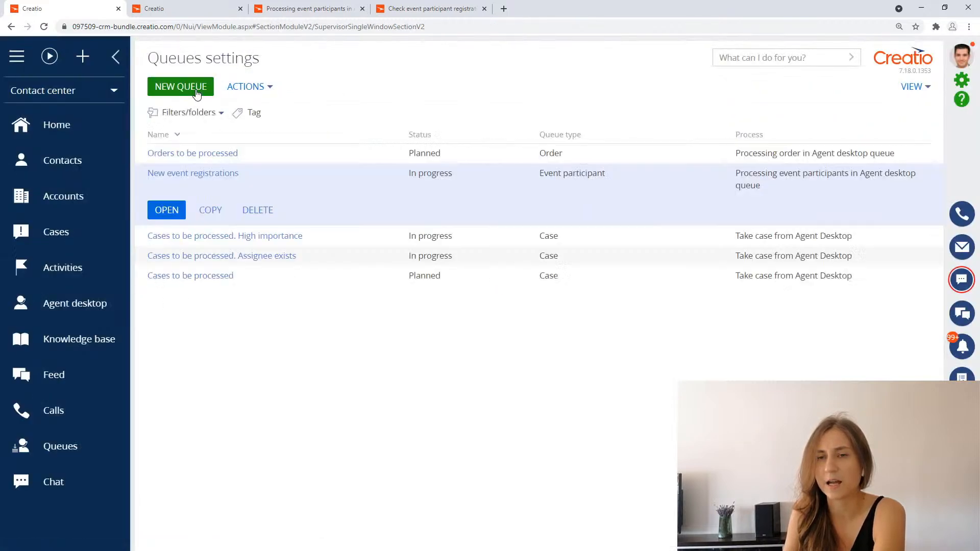
- Run the Fill queues action from the Queues settings list and acknowledge the message
click(269, 95)
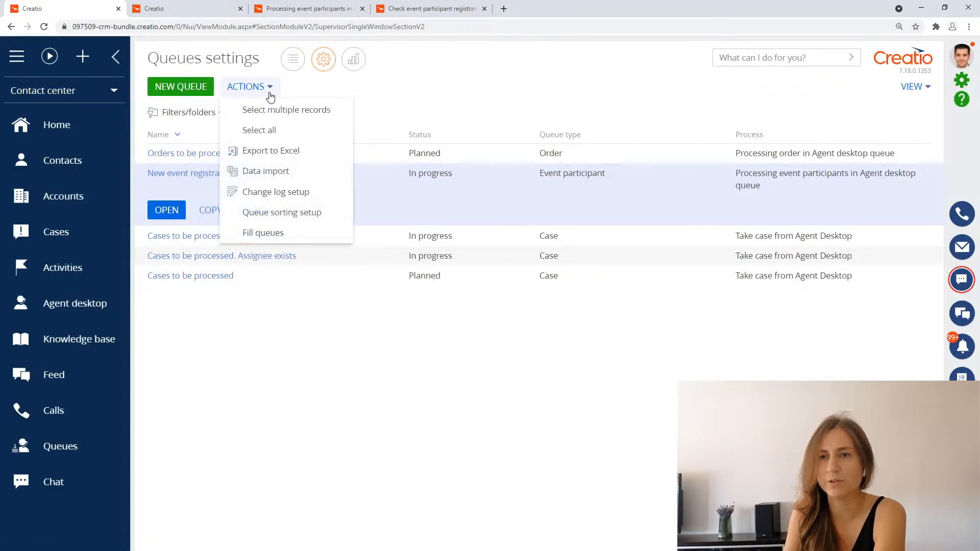
click(278, 233)
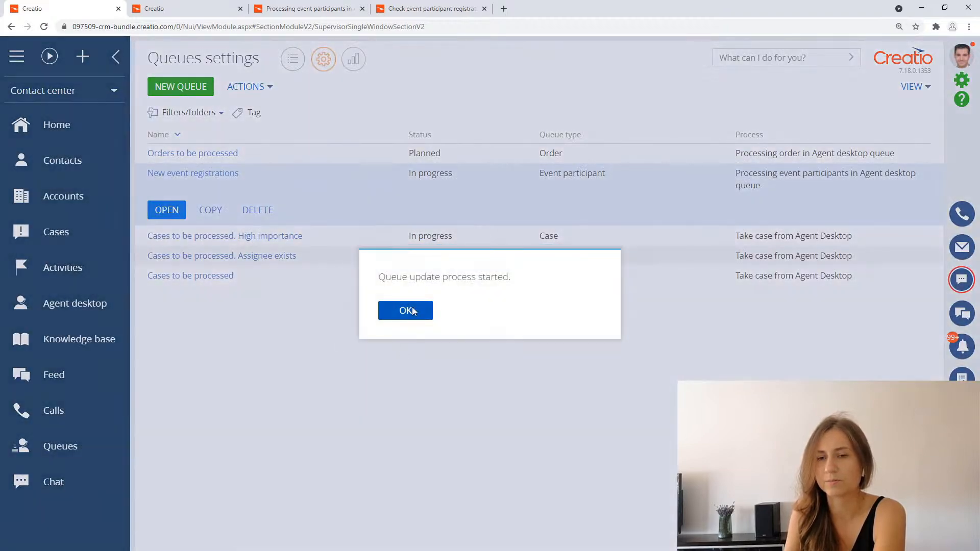
click(412, 310)
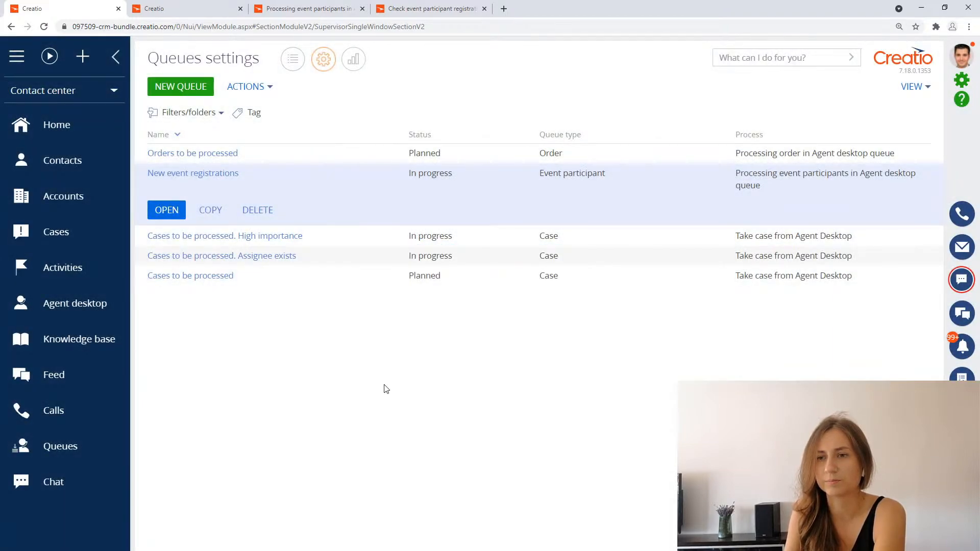
- Open the display field setup for the Event participant list in Agent desktop and remove the Notes column
click(105, 305)
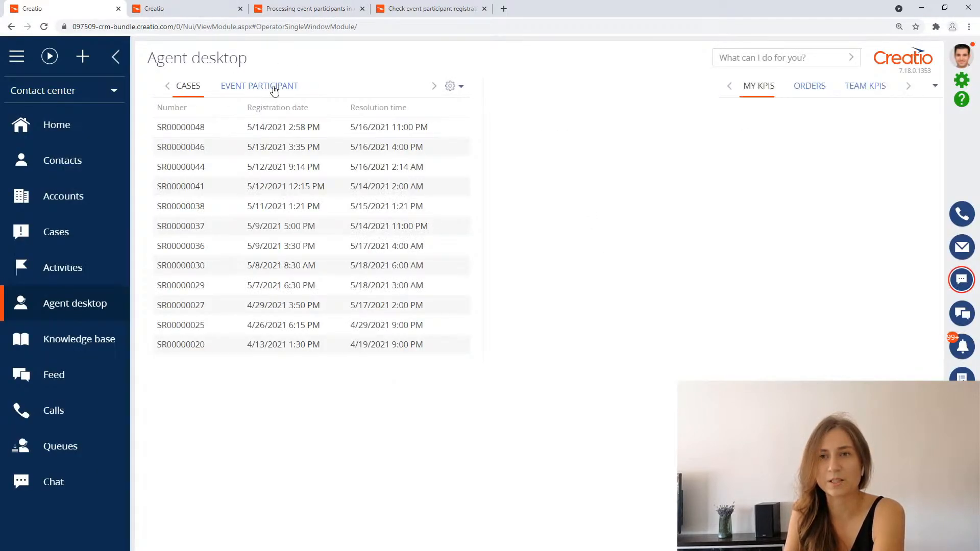
click(272, 86)
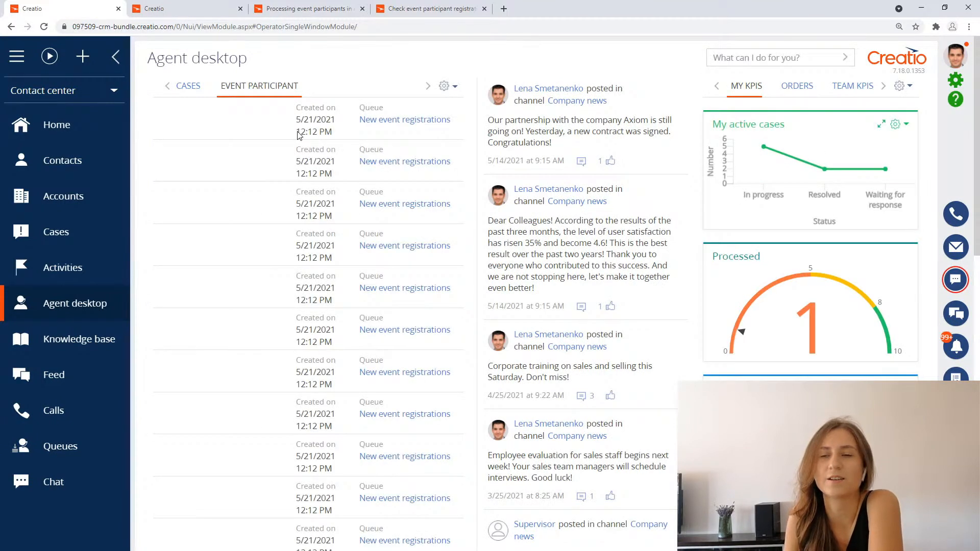
click(451, 86)
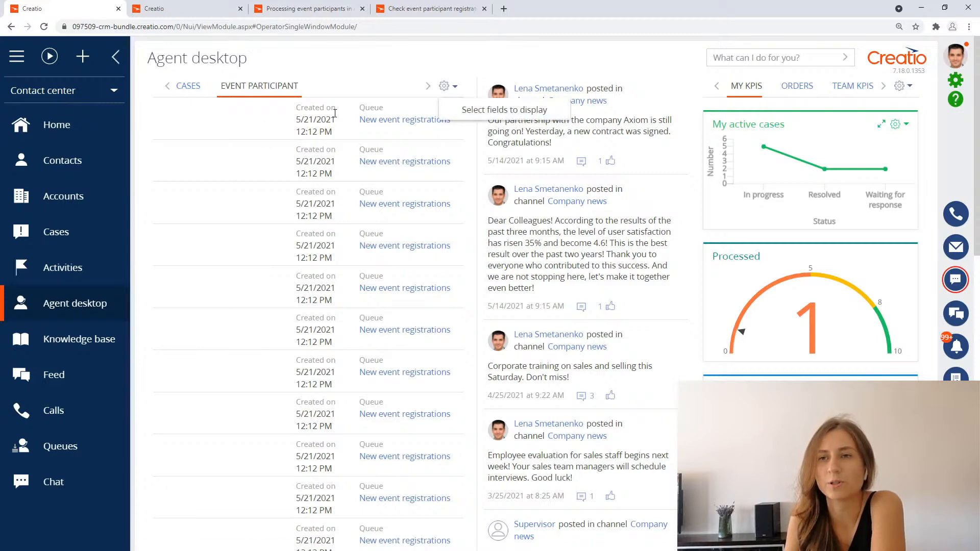
click(485, 111)
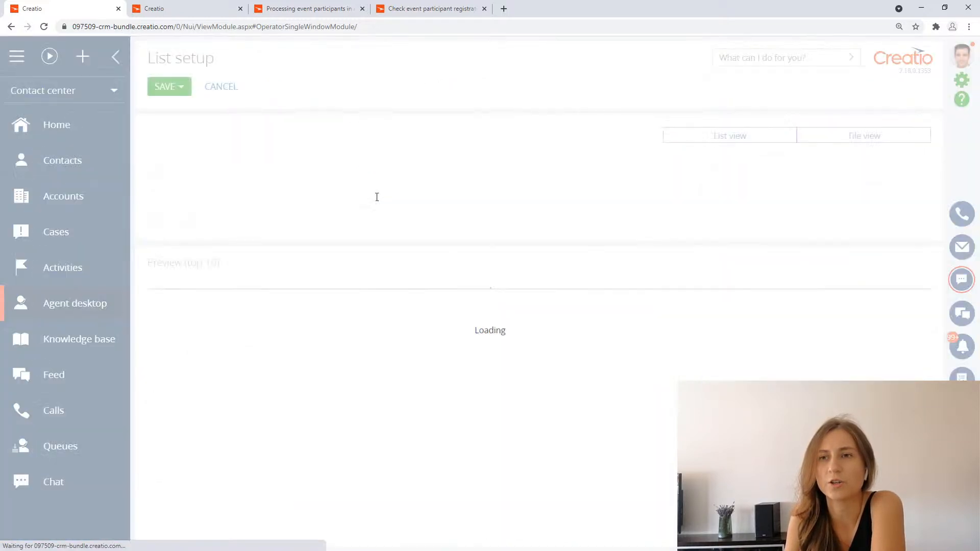
click(449, 176)
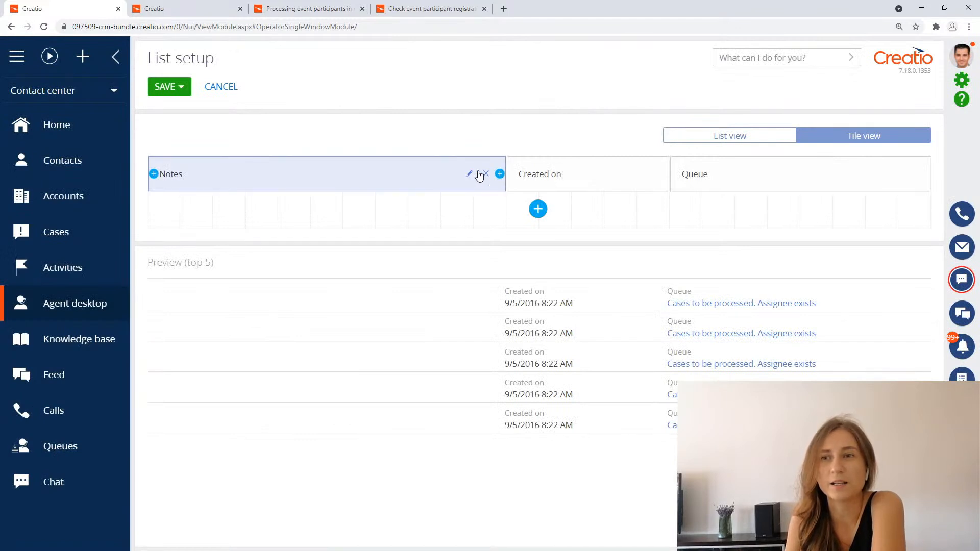
click(486, 174)
- Move the Created on column after the Queue column in the list setup
click(390, 184)
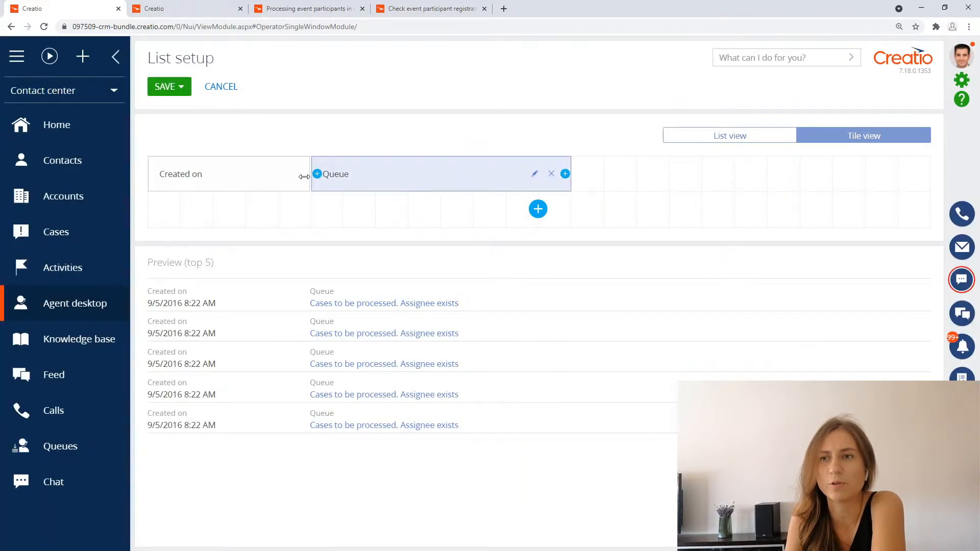
click(226, 185)
drag(226, 185, 639, 175)
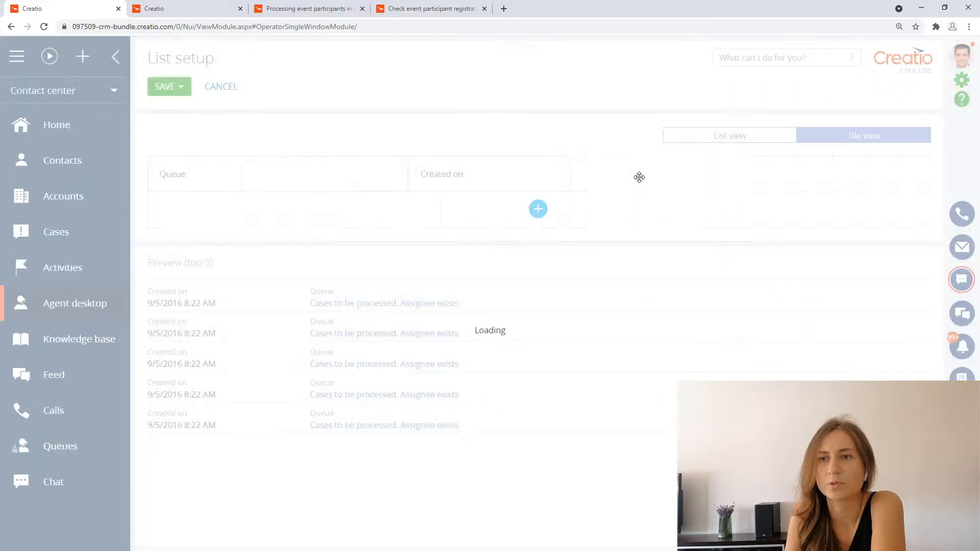
- Add the Contact column of the related Event participant object as the first column of the list
click(158, 184)
click(154, 174)
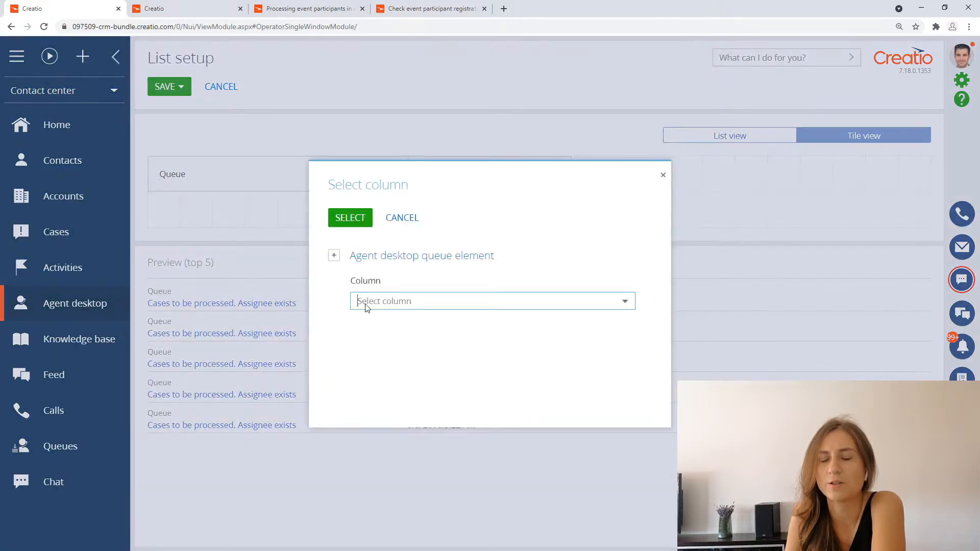
click(340, 259)
click(384, 285)
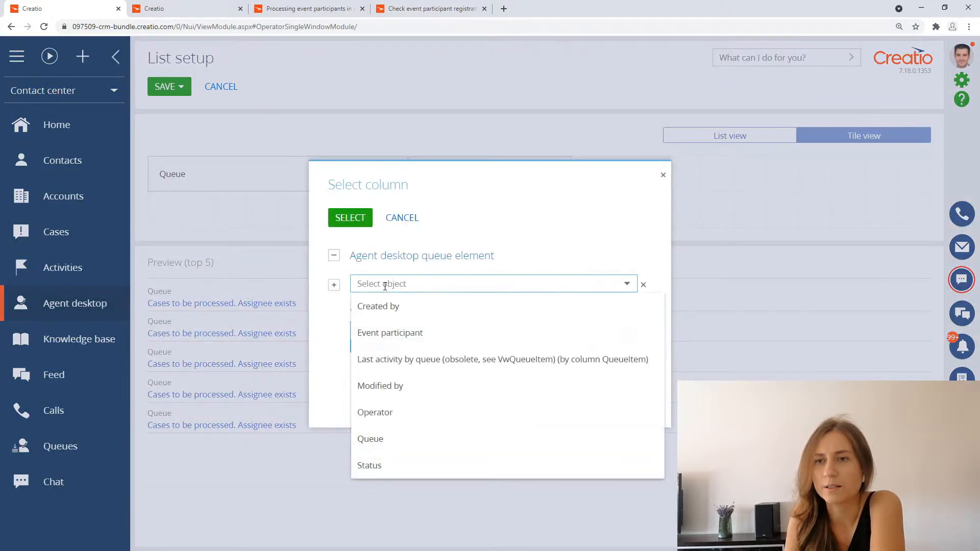
click(392, 333)
click(388, 329)
text(co)
click(376, 359)
click(350, 218)
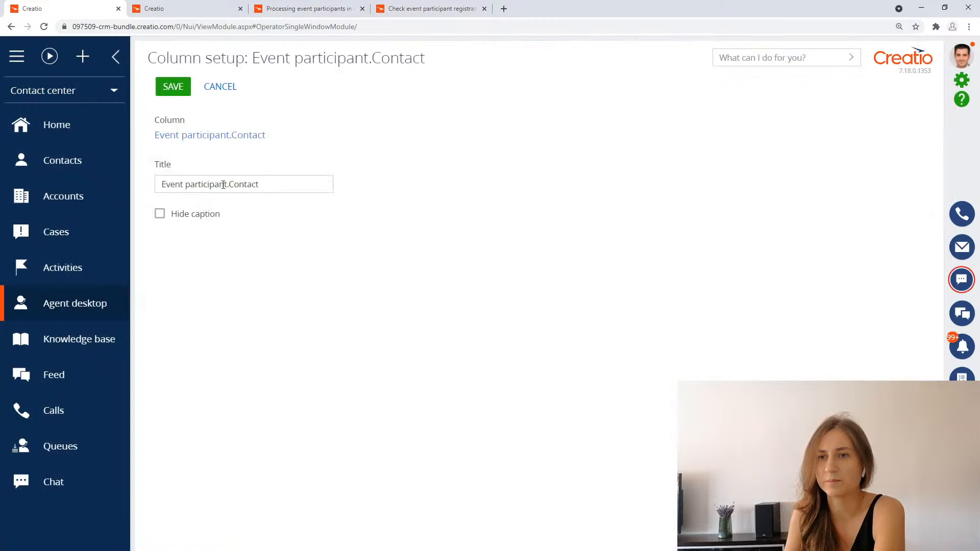
- Shorten the Event participant.Contact column's title to "Event participant" and save the column setup
drag(282, 183, 231, 182)
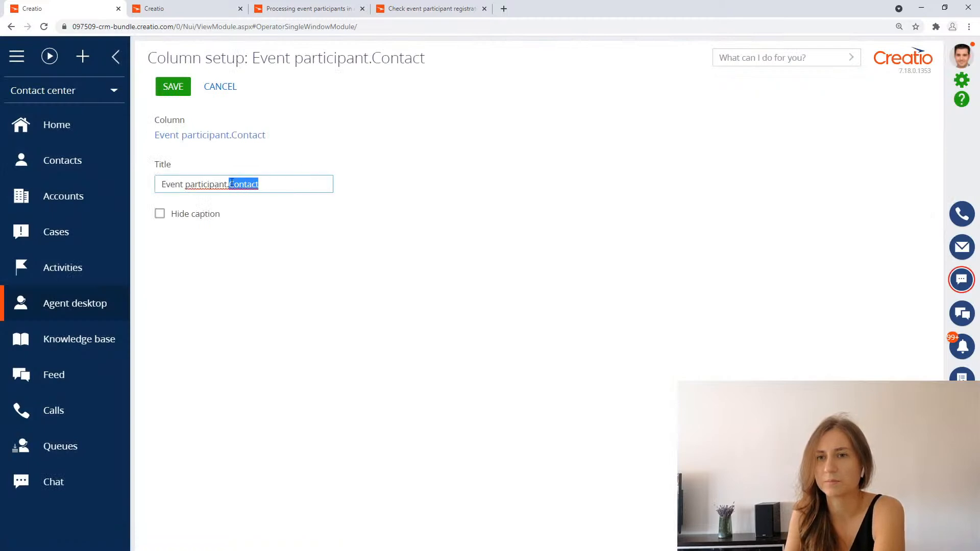
key(BackSpace)
key(BackSpace)
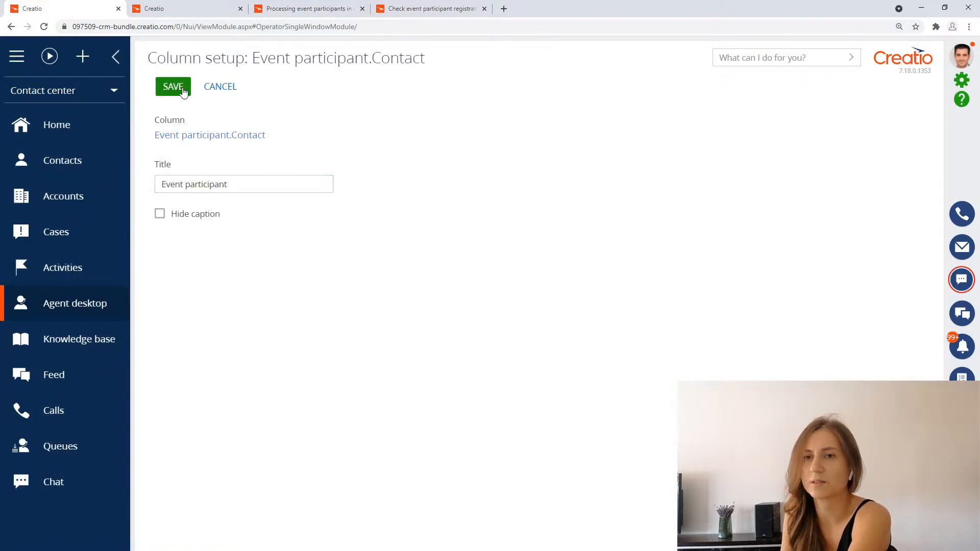
click(186, 91)
- Widen the Event participant column to fill the space up to about a third of the row and save the list setup
drag(274, 183, 441, 182)
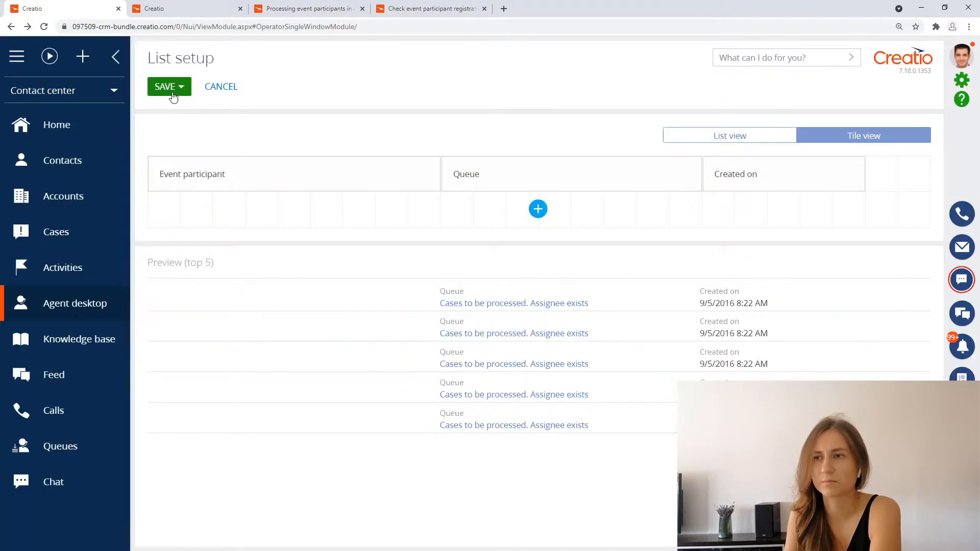
click(185, 91)
click(200, 114)
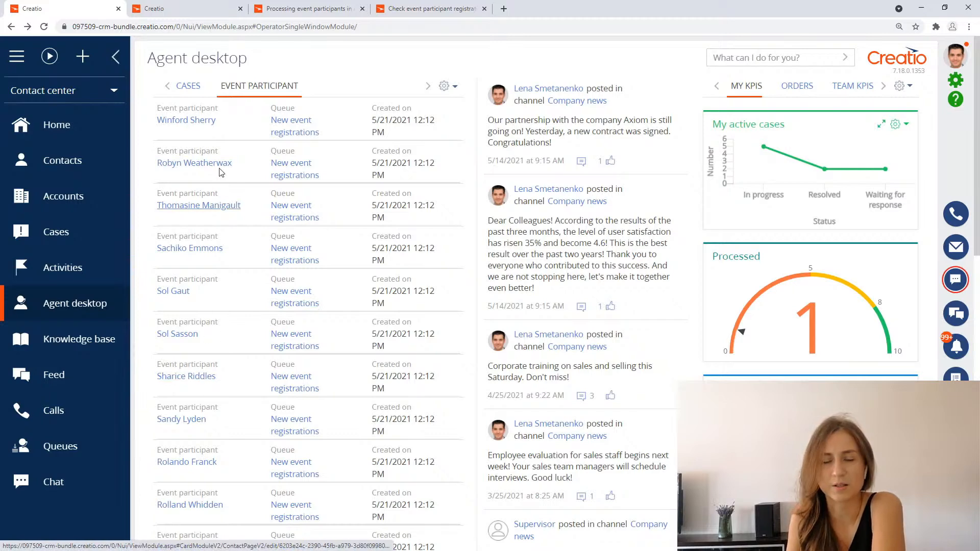
- Open the first event participant in the Agent desktop queue for processing
click(238, 123)
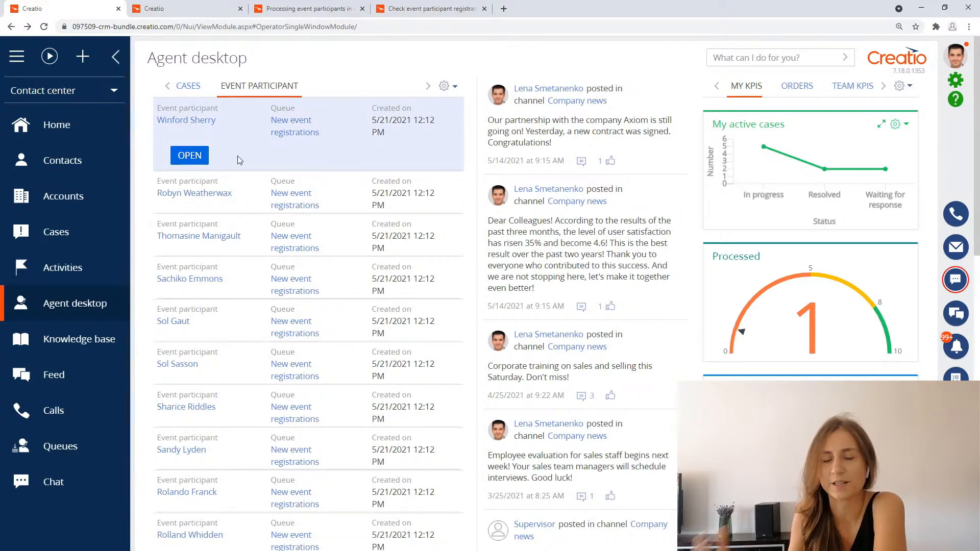
scroll(247, 252, down, 5)
scroll(248, 252, up, 5)
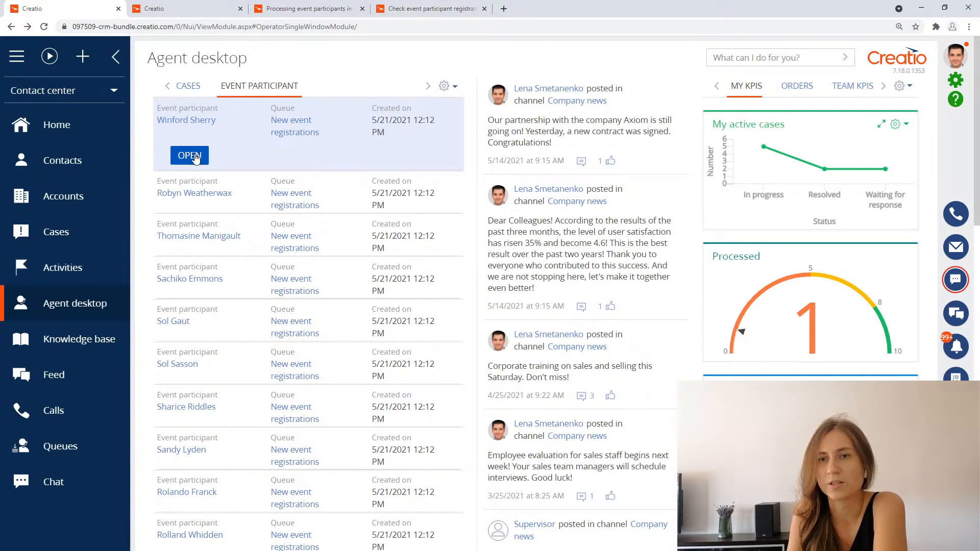
click(194, 161)
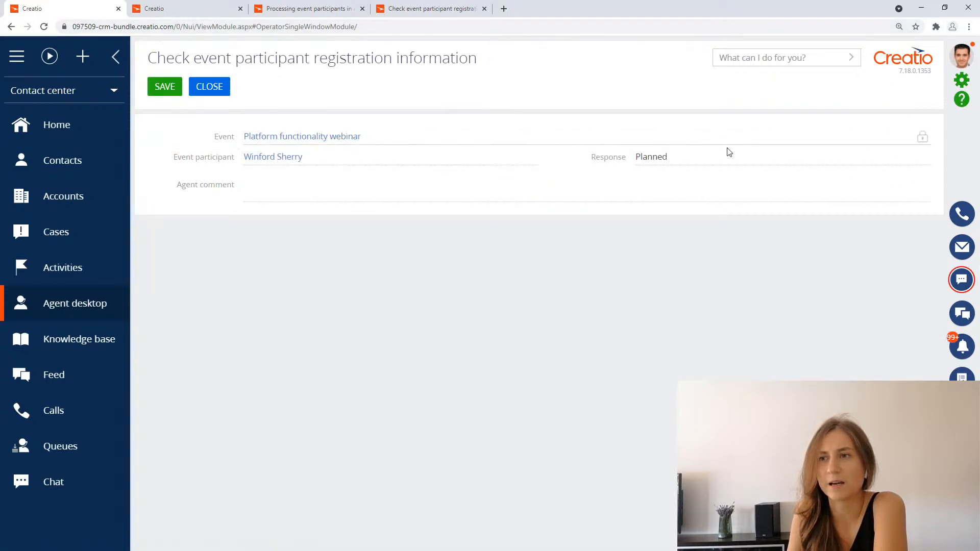
- Save the agent comment "Checked payment. Payment received" for the participant, then answer Yes to qualifying the registration and save
click(315, 187)
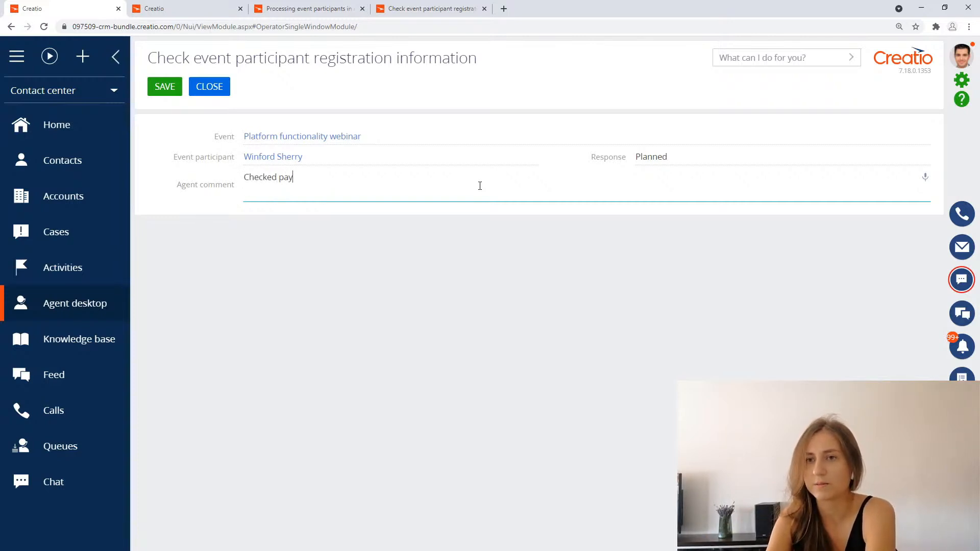
text(ent.)
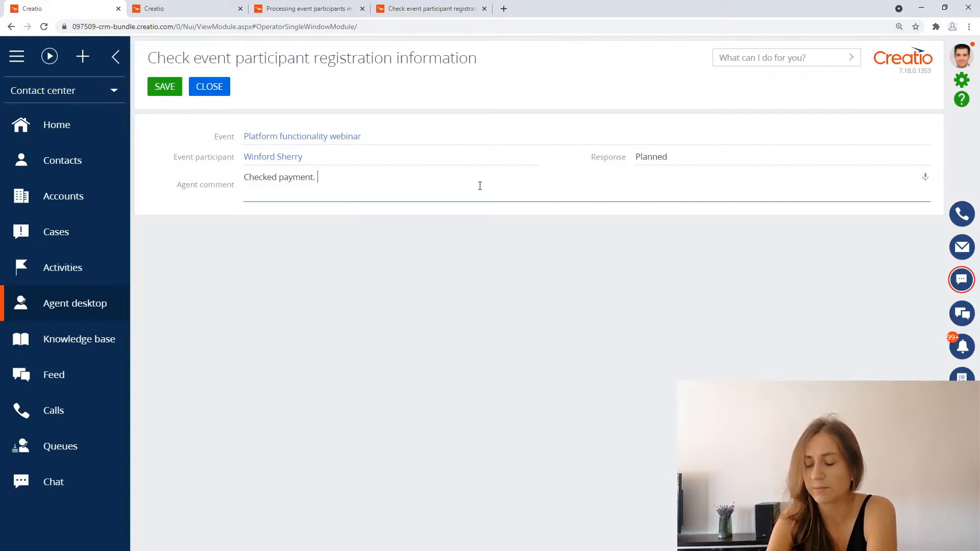
text(ven)
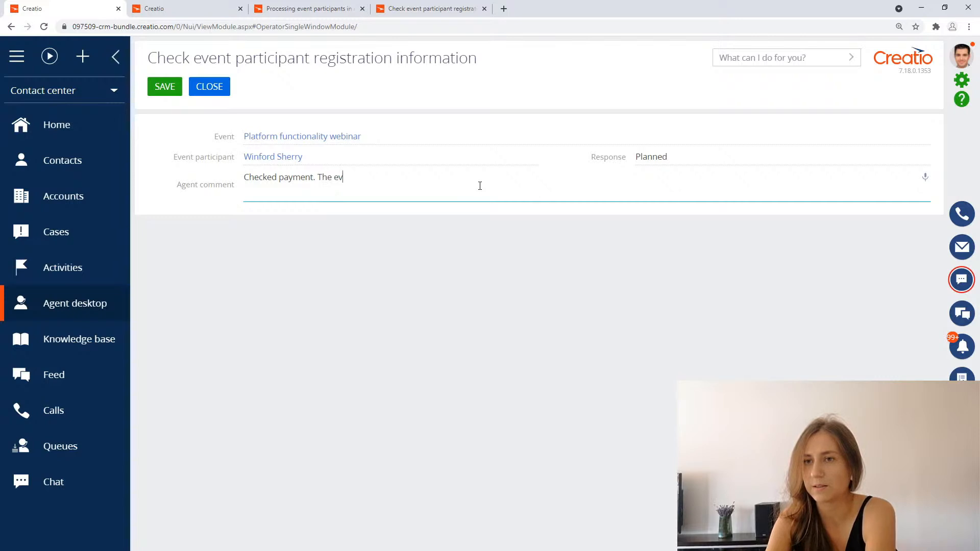
key(BackSpace)
key(BackSpace)
key(BackSpace)
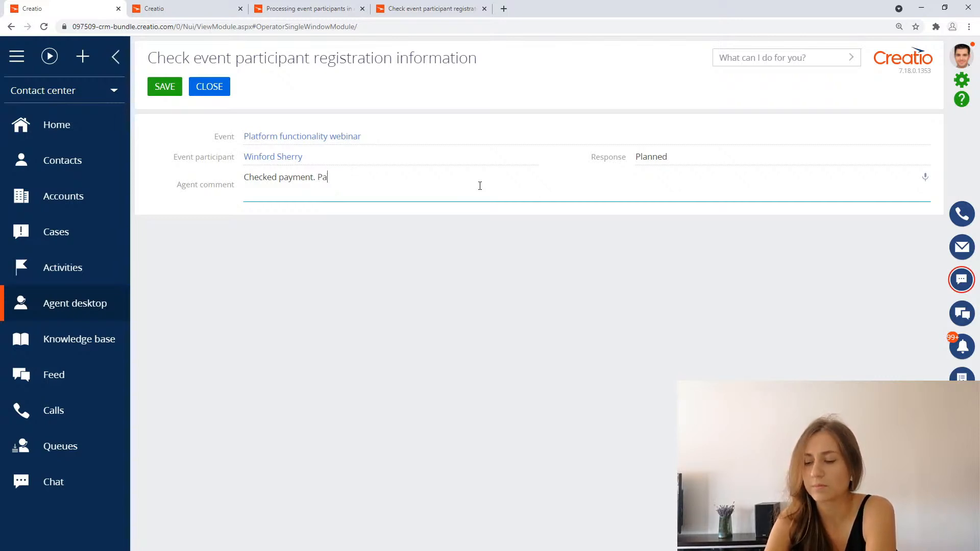
text(Payment received)
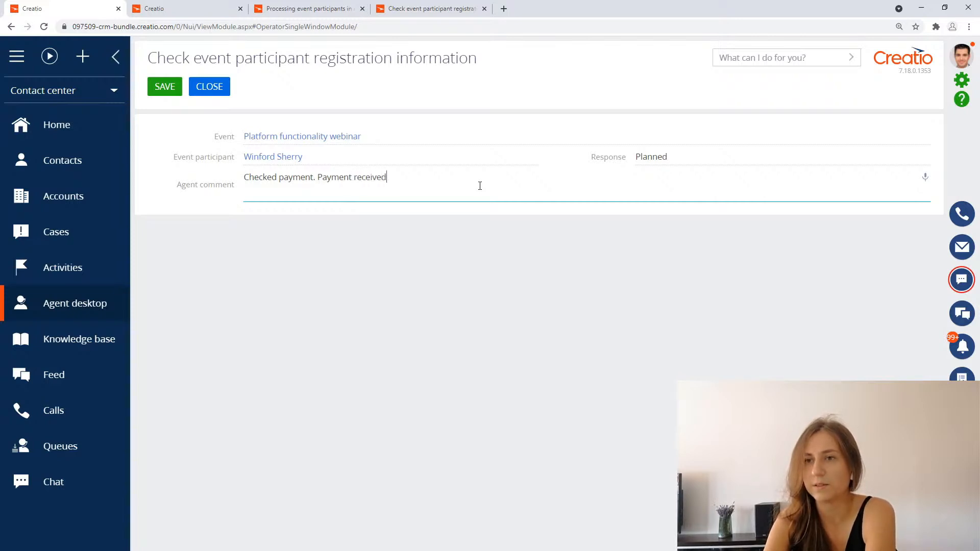
click(168, 87)
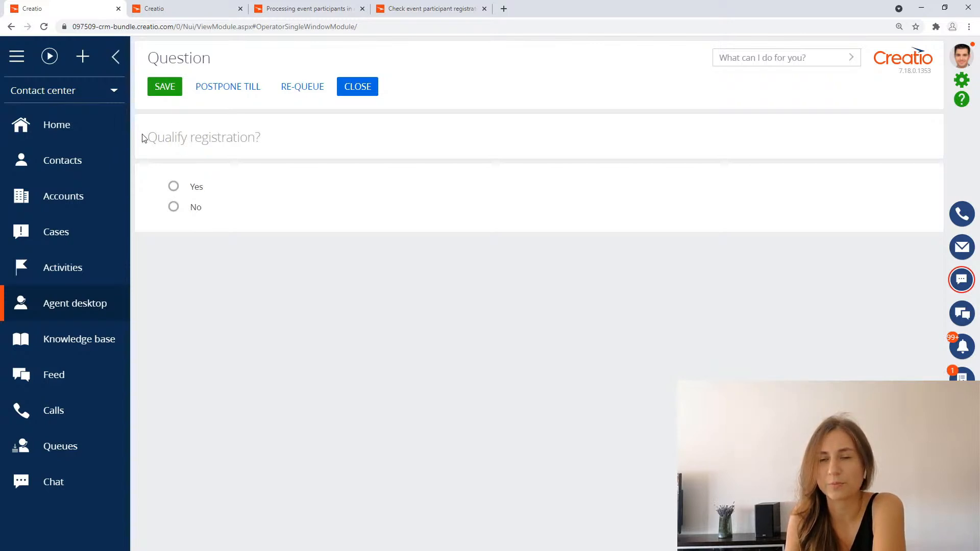
click(174, 189)
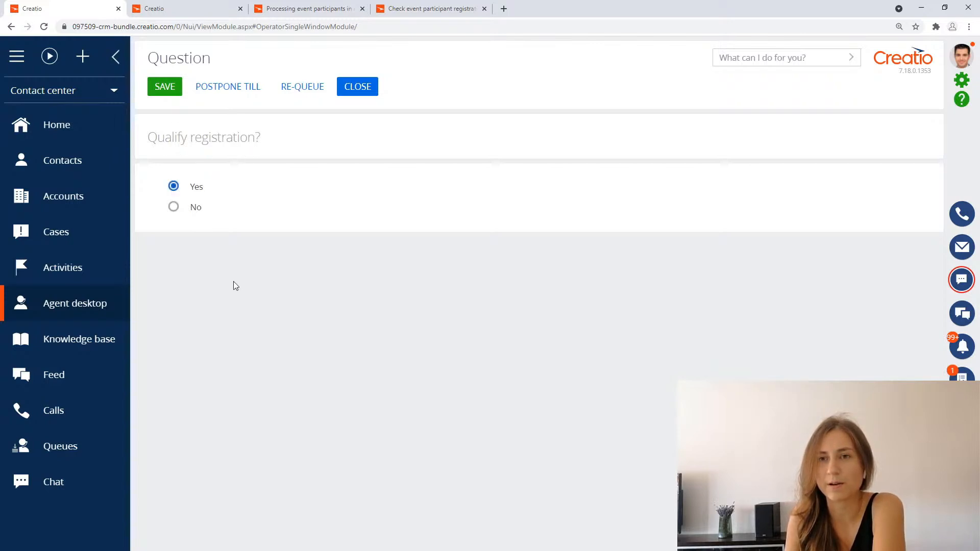
click(170, 95)
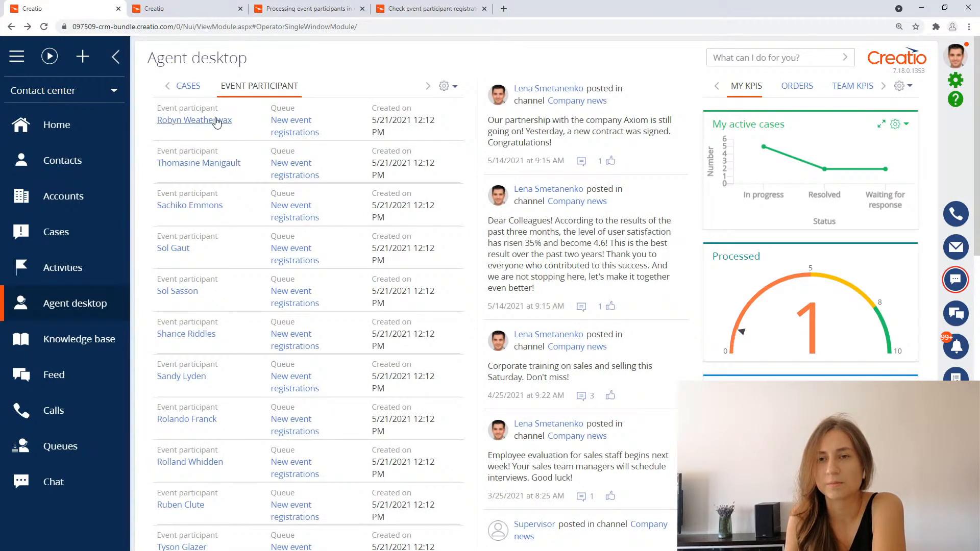
- Filter the Contacts section by full name containing "wi" and open the processed event participant's contact record
click(74, 166)
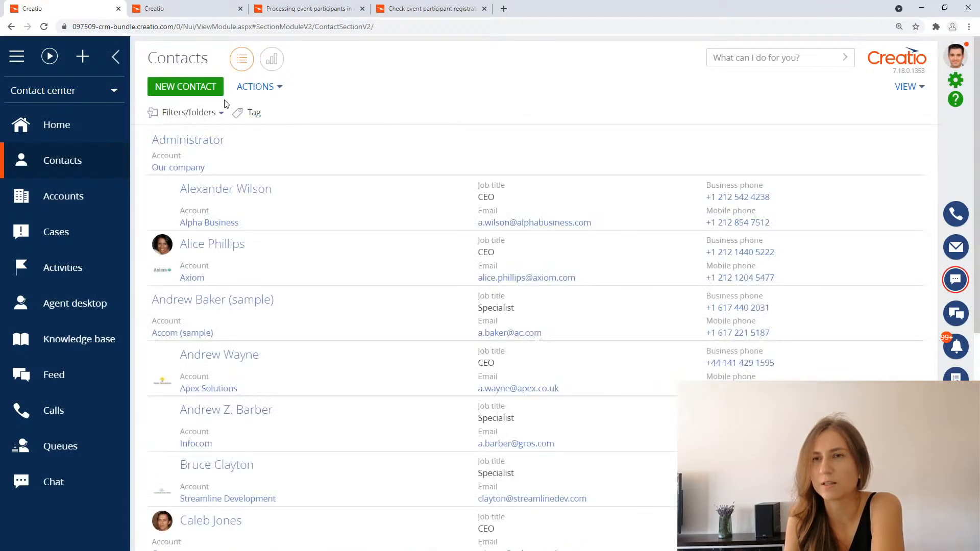
click(224, 112)
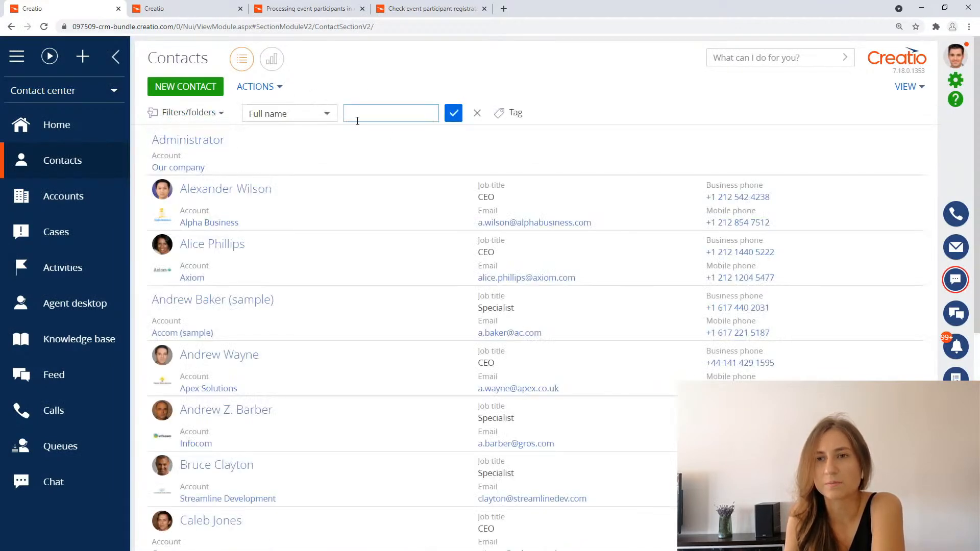
key(Return)
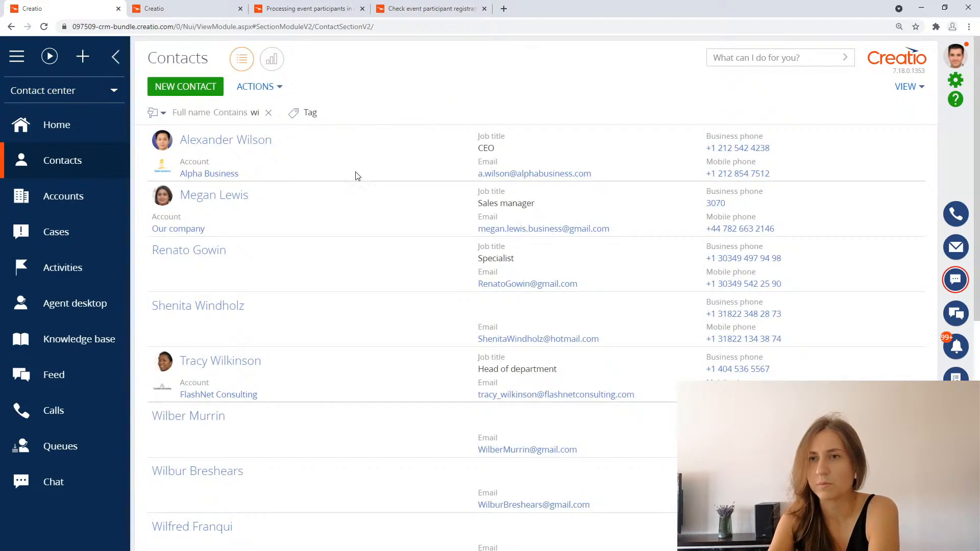
scroll(359, 191, down, 2)
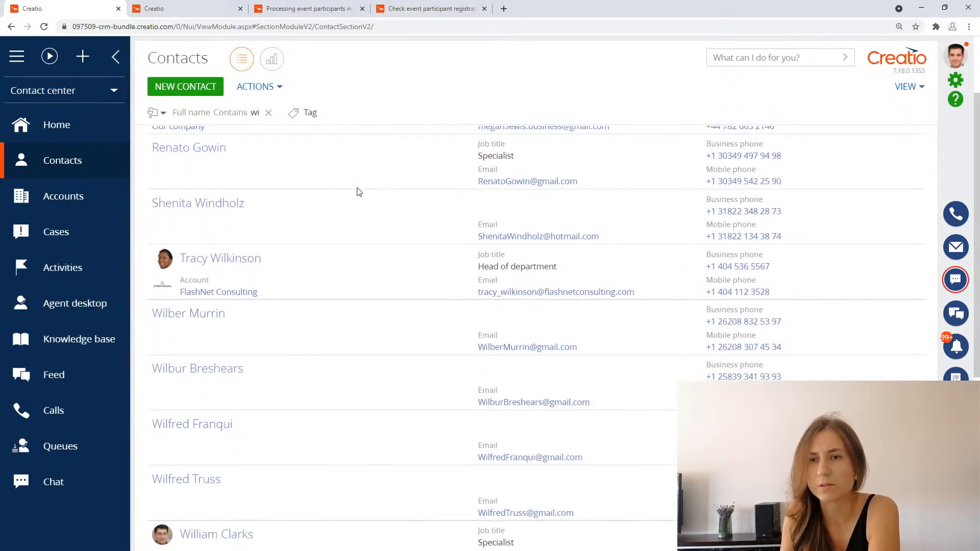
scroll(359, 192, down, 5)
scroll(337, 247, down, 5)
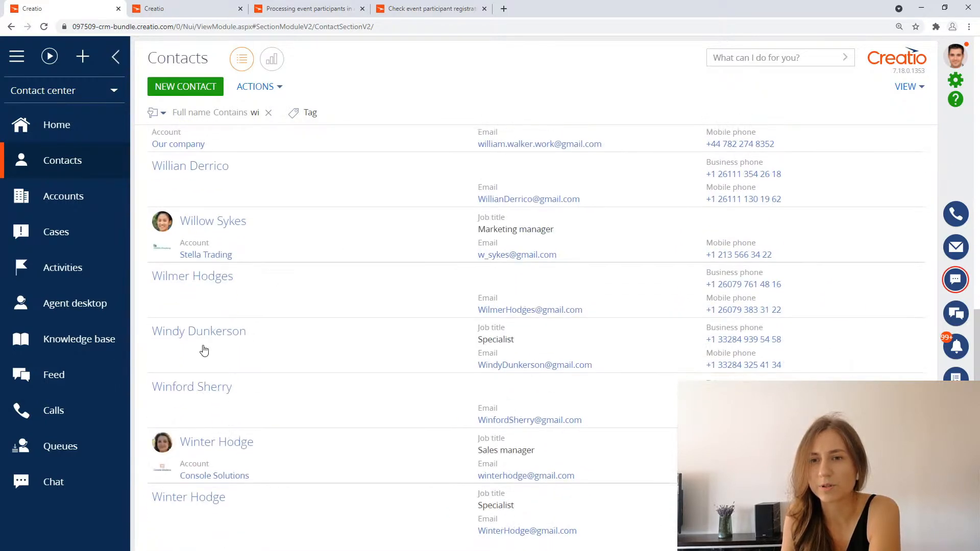
click(213, 394)
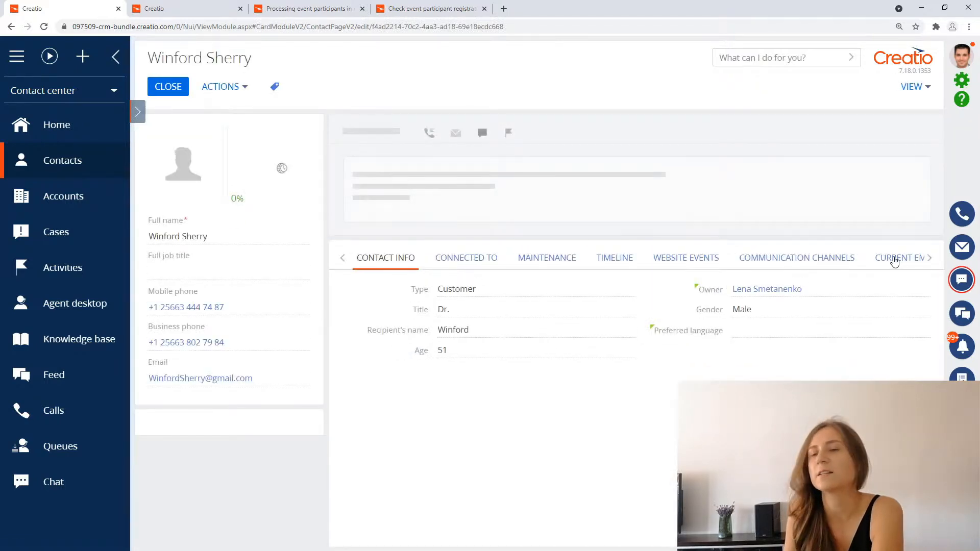
- Open the Platform functionality webinar from the events in the contact's history and show its audience
click(930, 258)
click(726, 261)
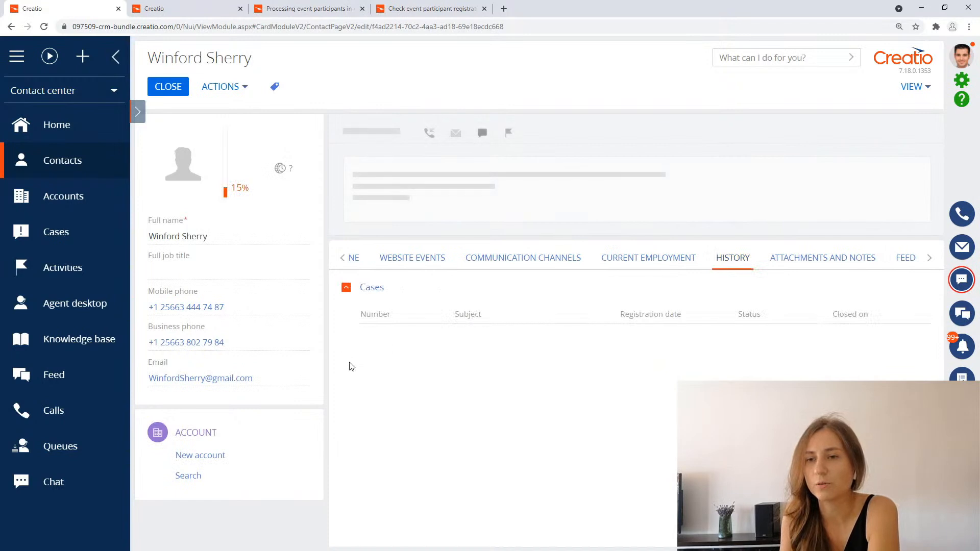
scroll(347, 352, down, 1)
scroll(346, 351, down, 2)
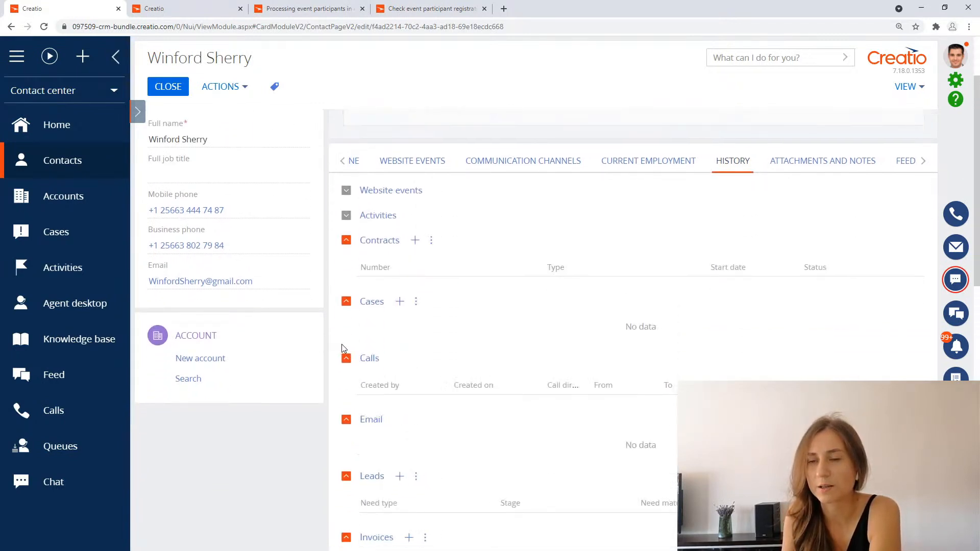
scroll(341, 348, down, 1)
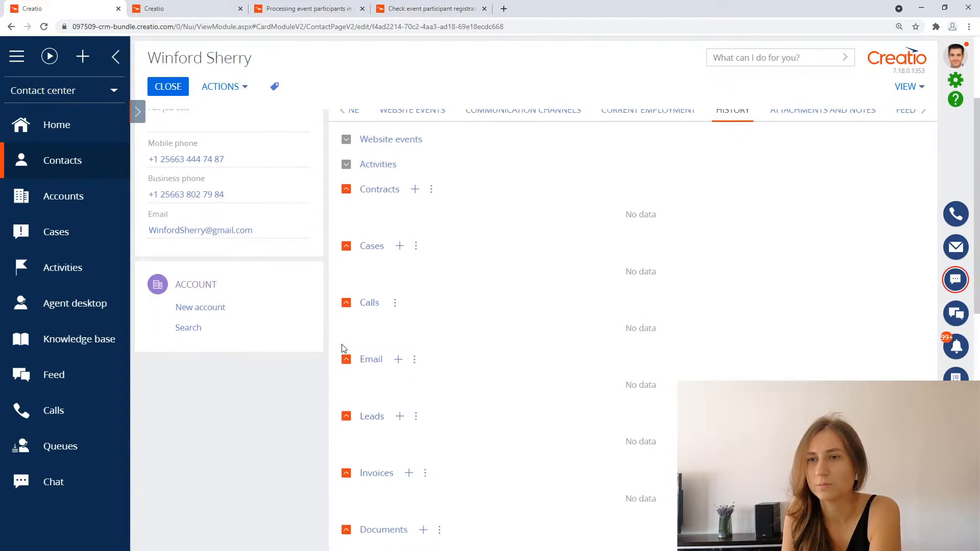
scroll(341, 317, down, 5)
scroll(341, 317, down, 6)
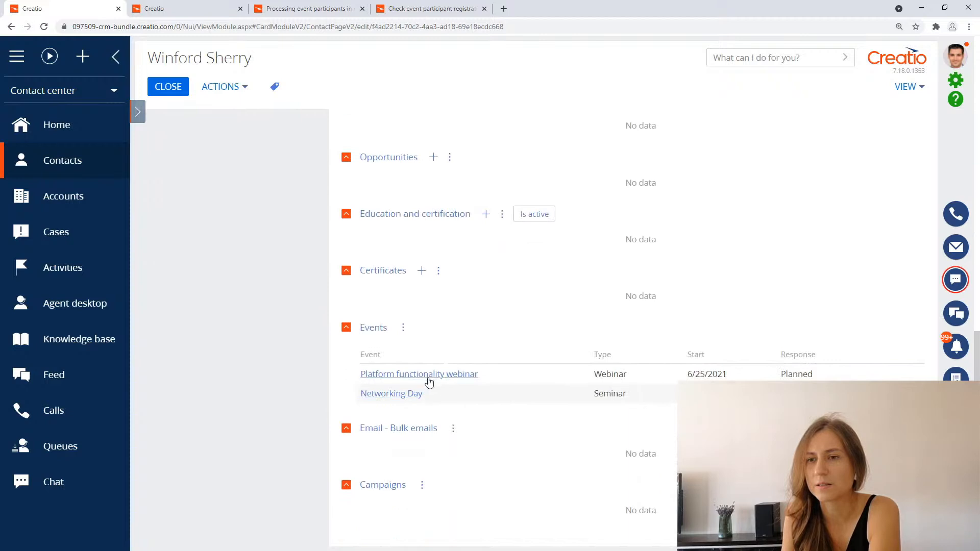
click(431, 383)
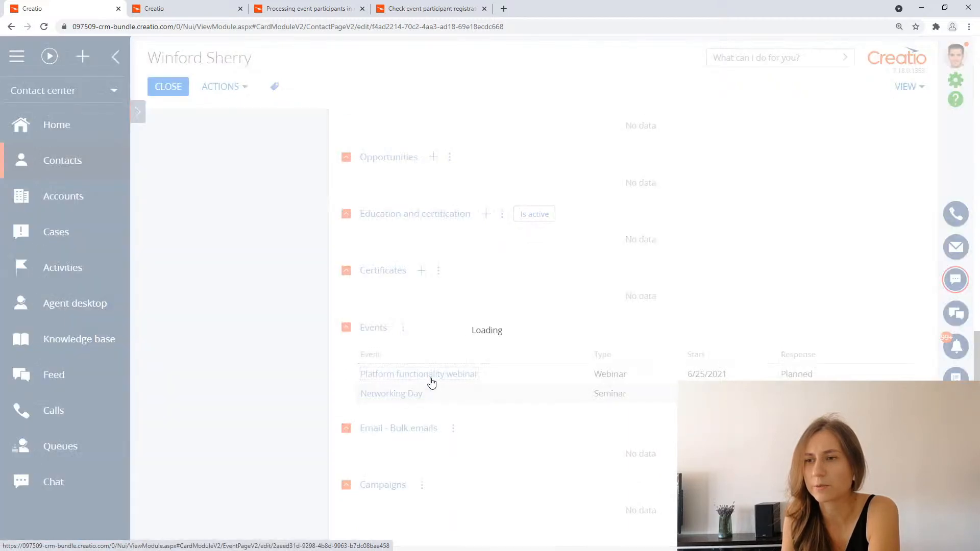
click(309, 225)
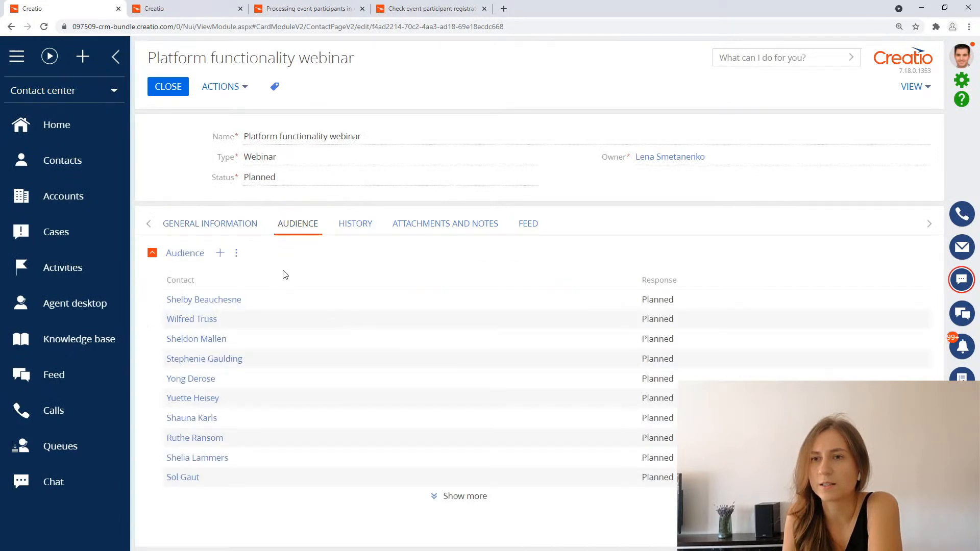
- Filter the webinar's audience by Notes containing "wi"
click(236, 254)
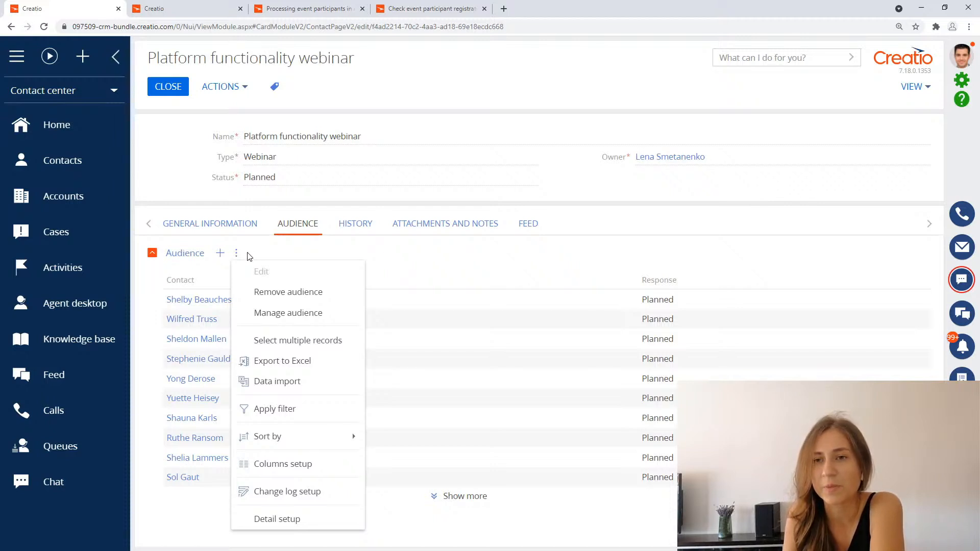
click(294, 409)
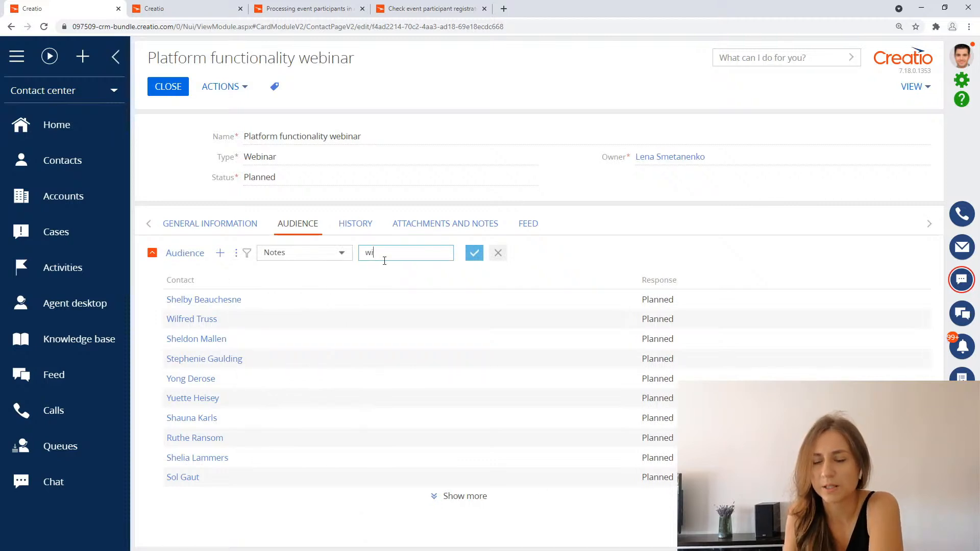
text(wi)
key(Return)
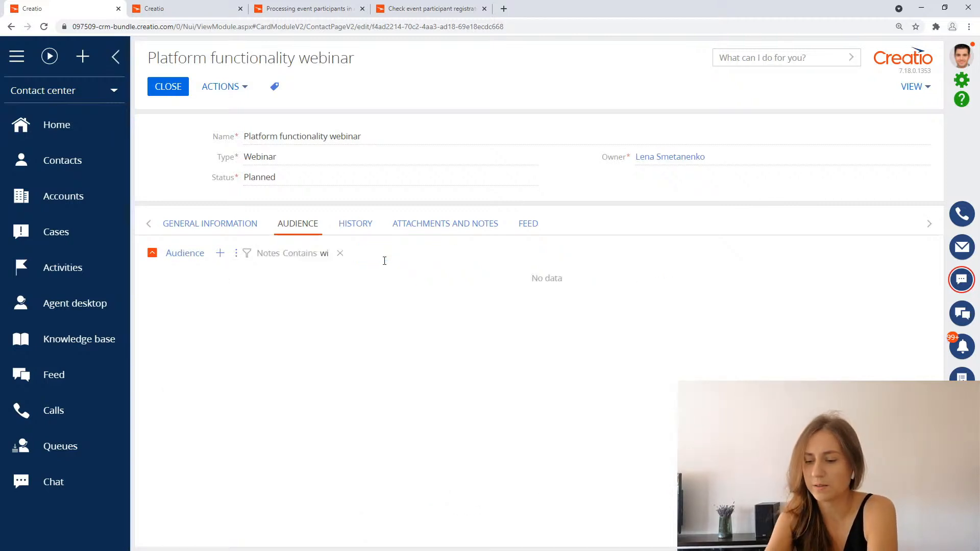
- Change the audience filter to Contact containing "%wi" and open the processed participant's event participant record
click(324, 255)
click(339, 253)
text(co)
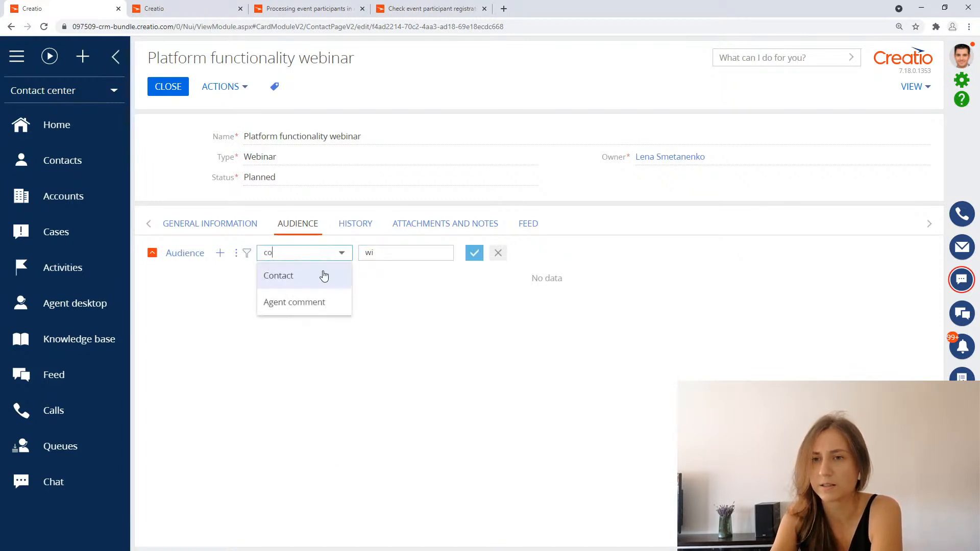
click(326, 273)
click(435, 255)
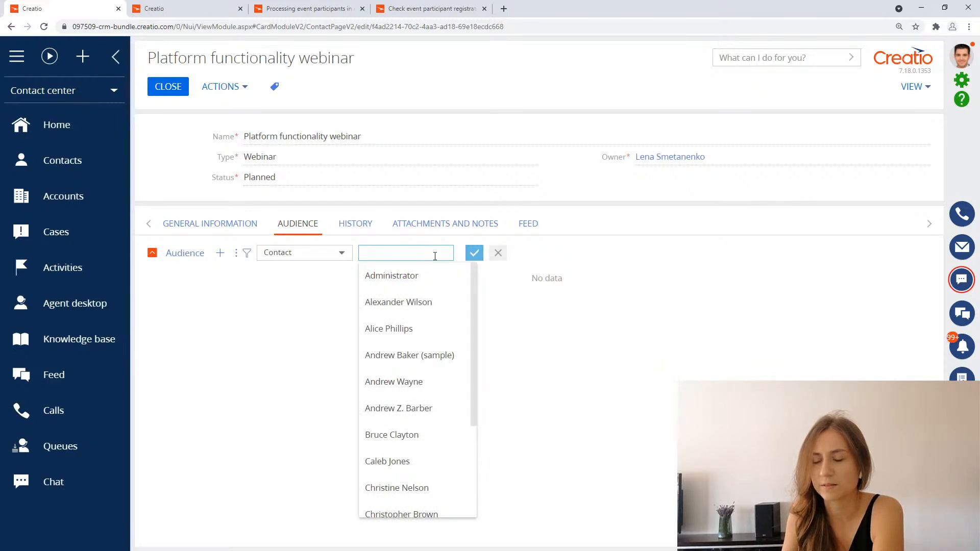
text(%wi)
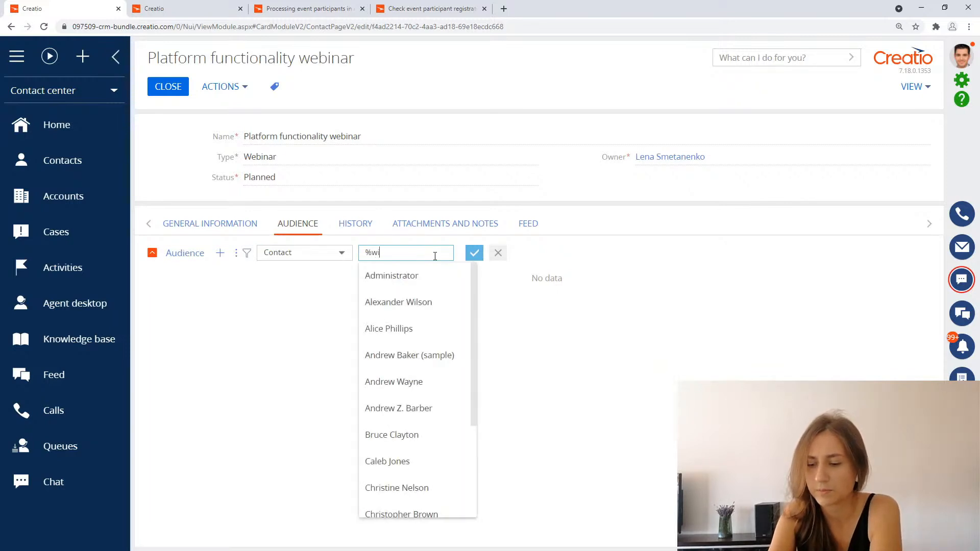
key(Return)
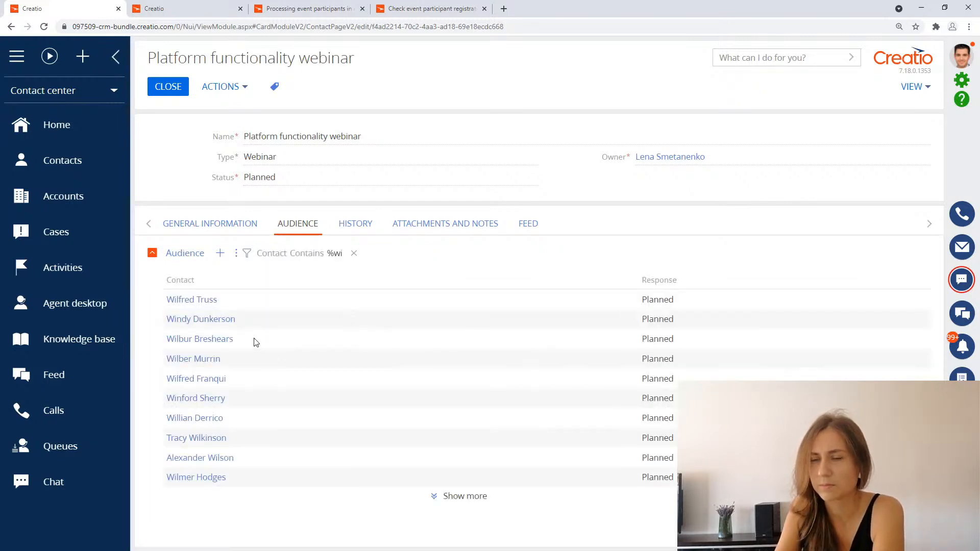
click(274, 406)
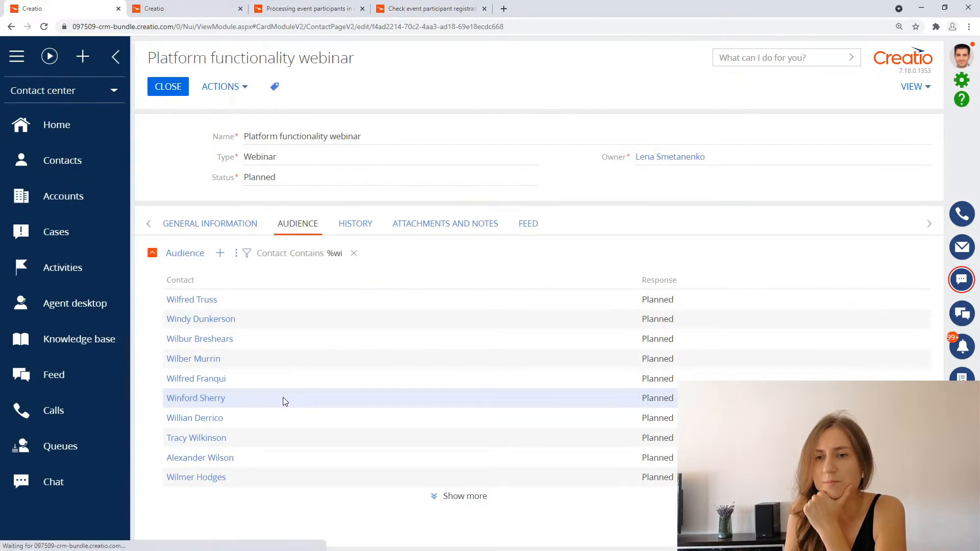
double_click(283, 400)
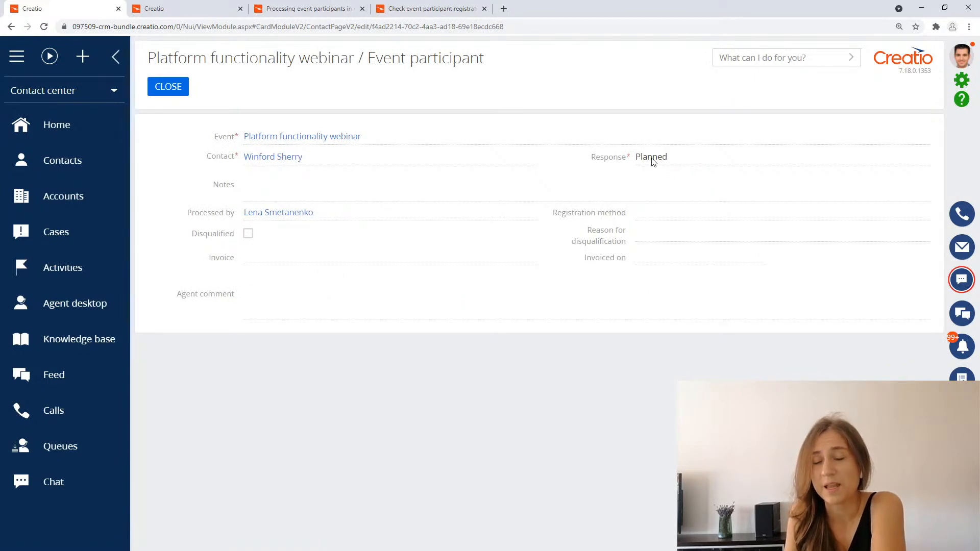
- In the Processing event participants in Agent desktop queue process, add a Modify data element titled "Update event participant" to the Yes flow
click(304, 7)
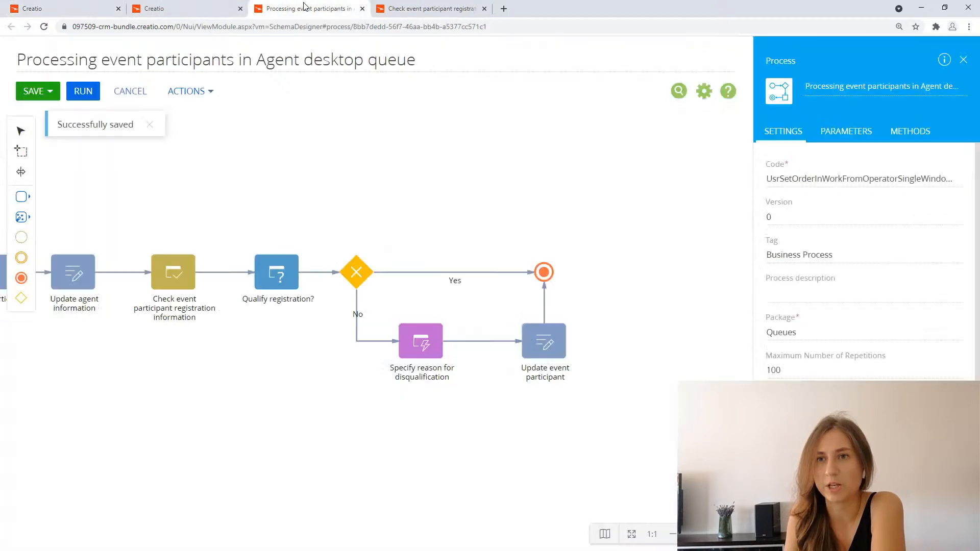
click(21, 217)
click(97, 257)
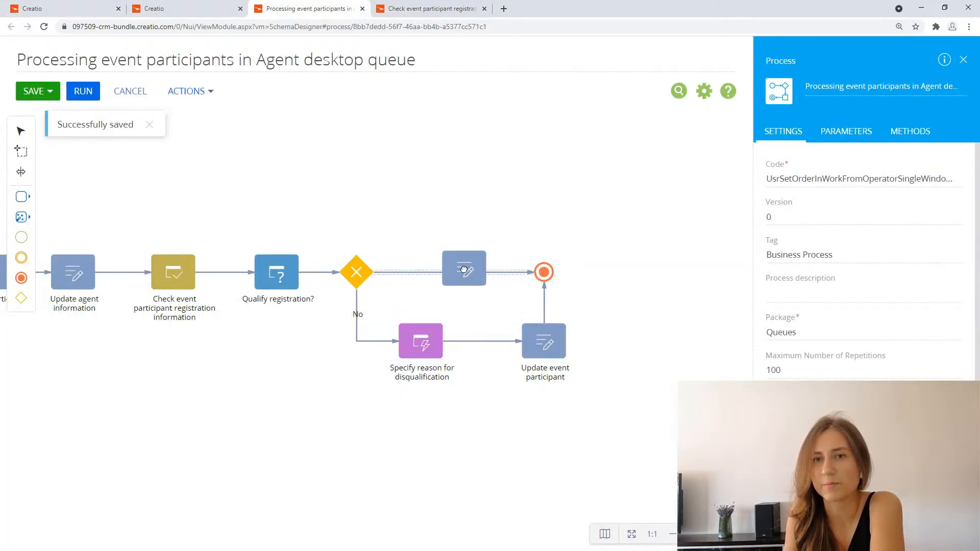
click(463, 272)
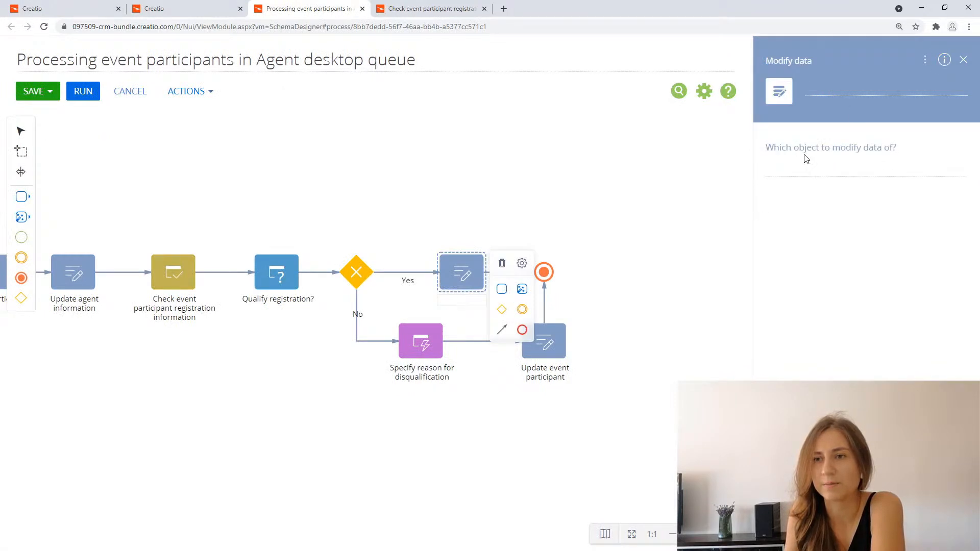
click(830, 86)
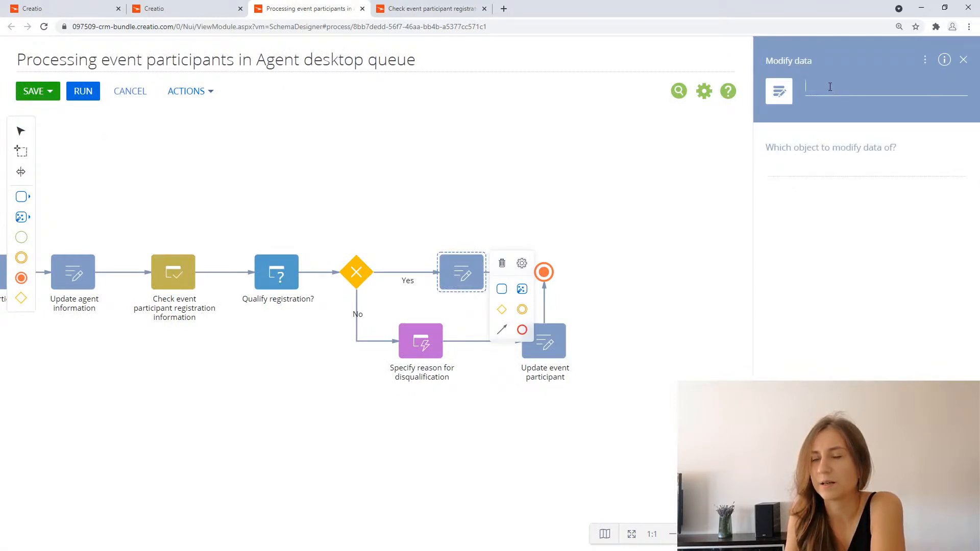
text(Update)
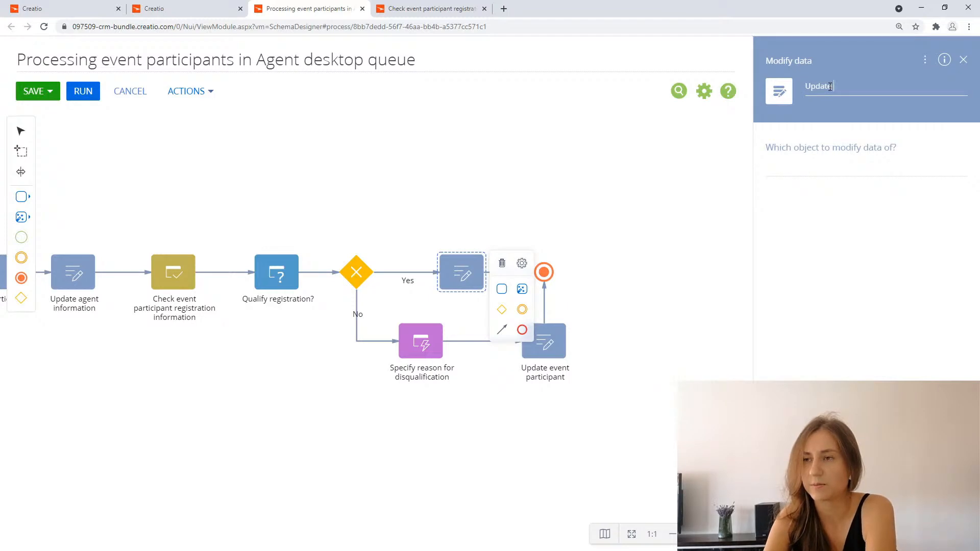
text( event pa)
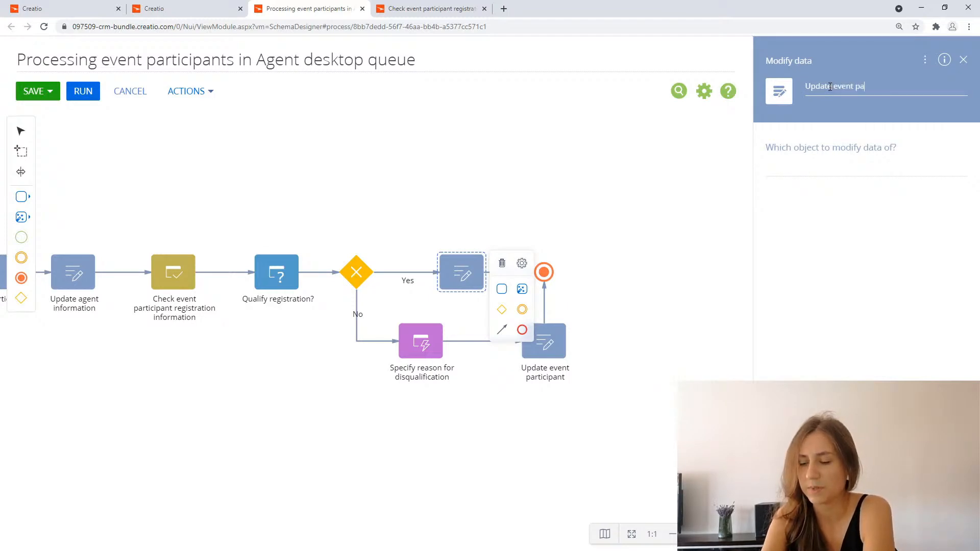
text(rticipant)
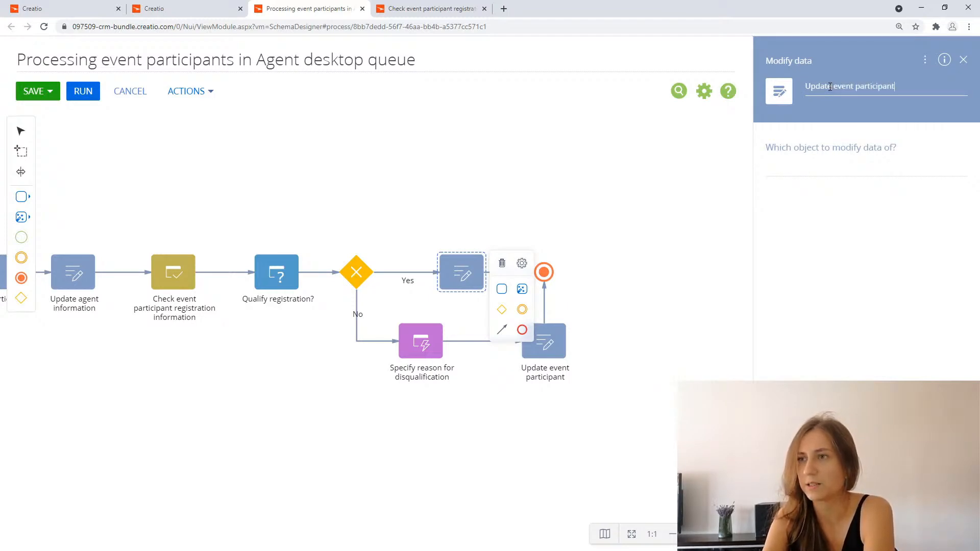
- Make the new element modify the Event participant object where Id equals the process parameter Selected record Id
click(804, 168)
text(event)
click(827, 243)
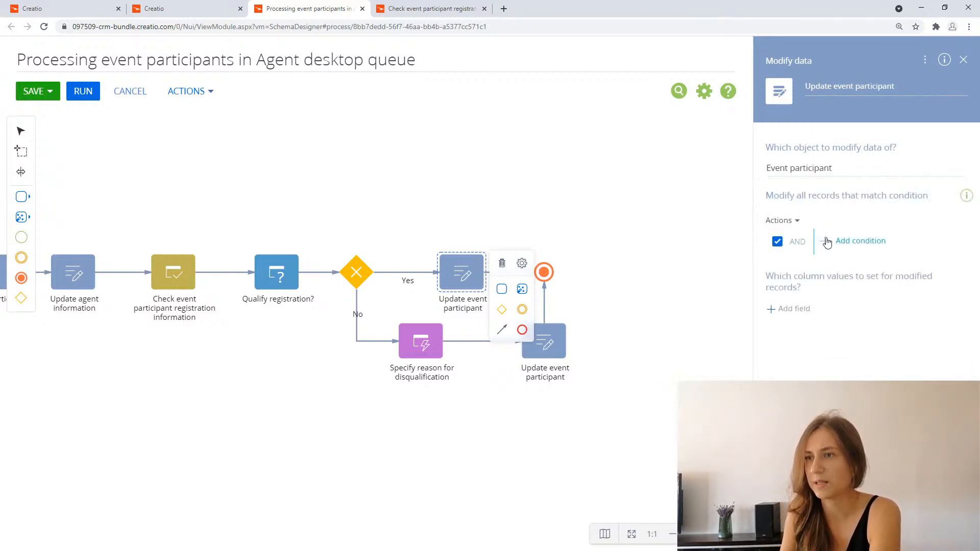
click(827, 242)
text(Id)
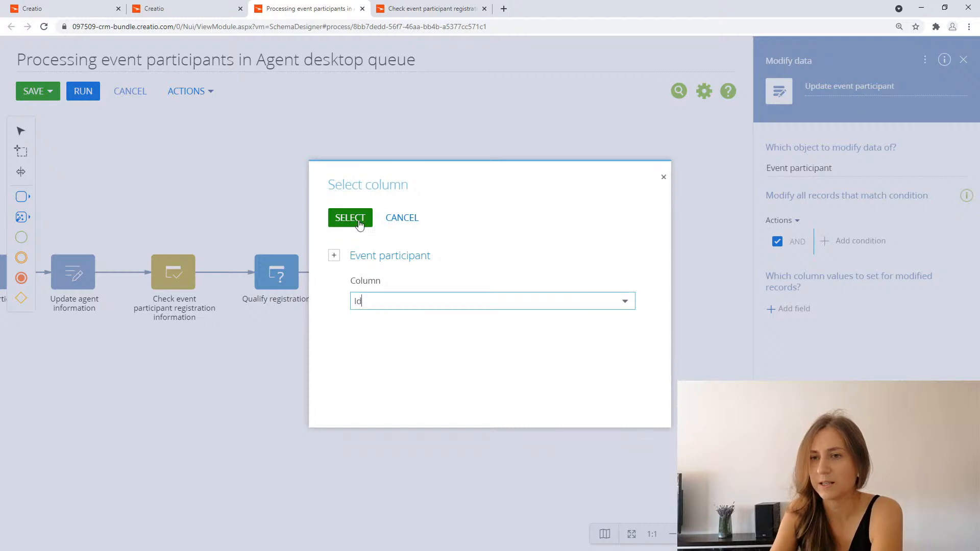
click(348, 217)
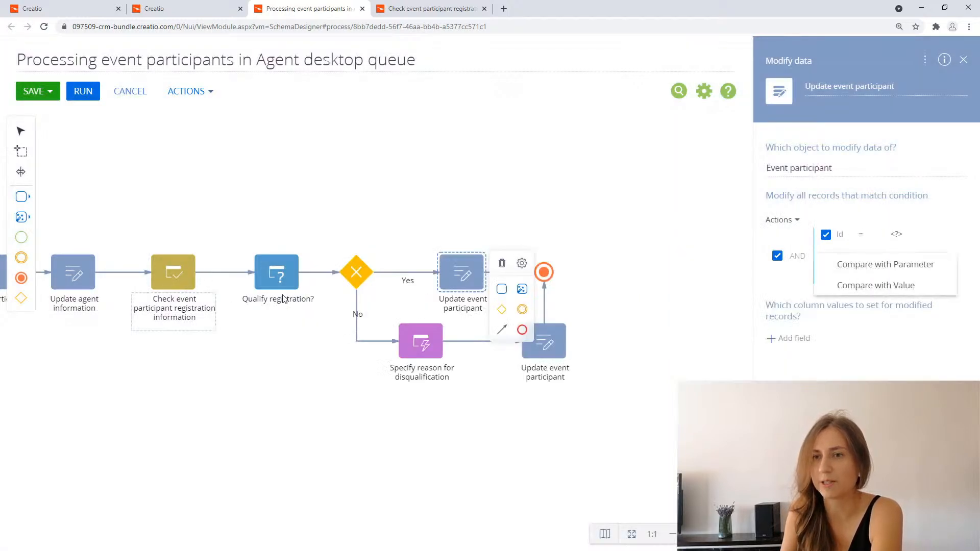
click(901, 263)
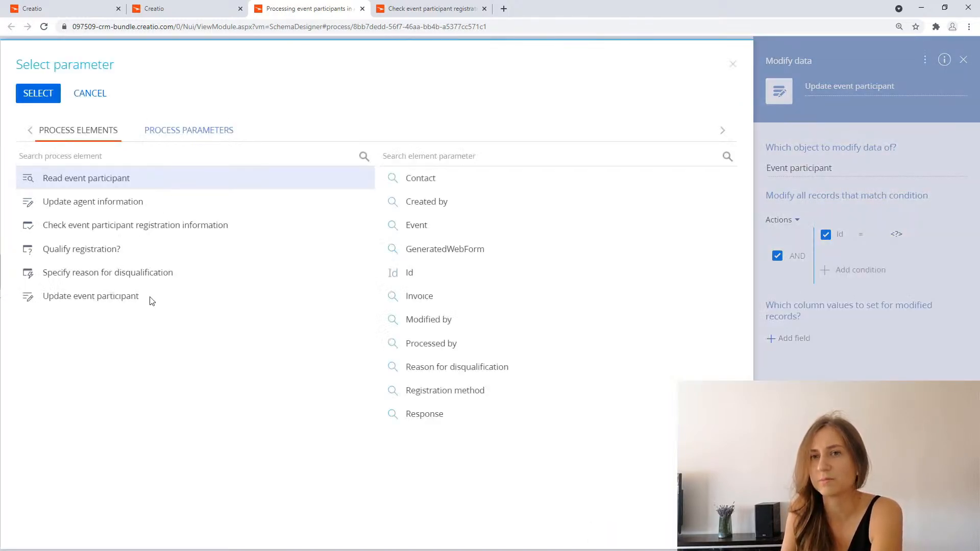
click(181, 144)
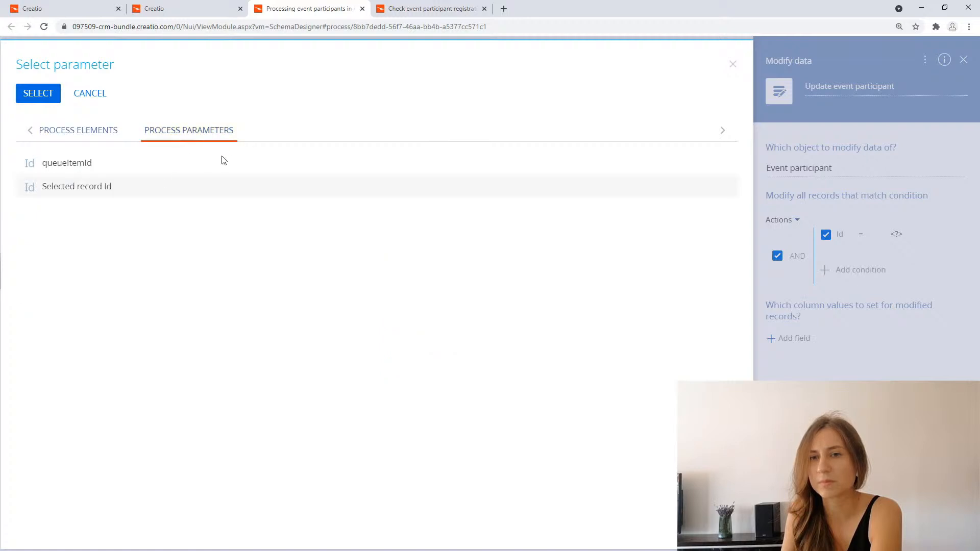
double_click(140, 190)
- Add the Agent comment and Response columns to the values the element sets
click(789, 338)
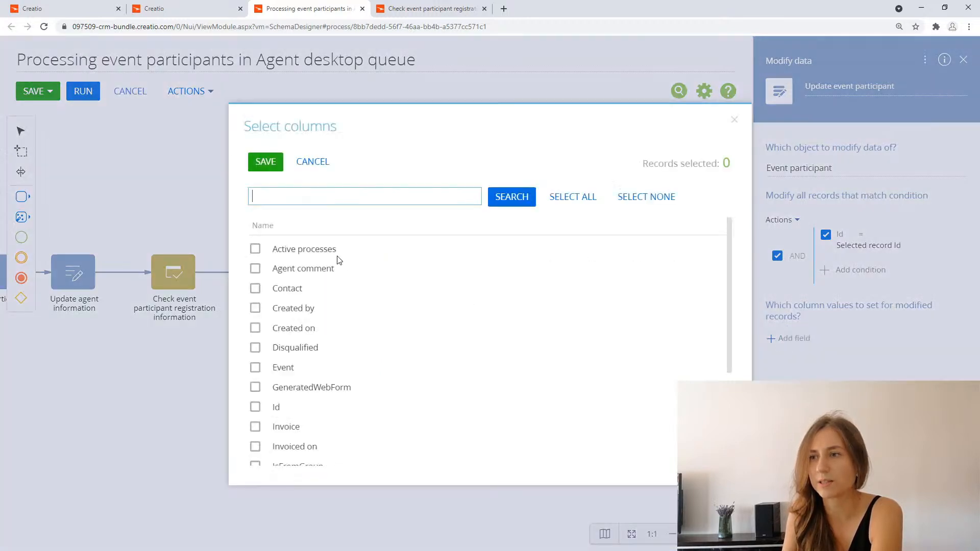
click(294, 269)
scroll(352, 306, down, 3)
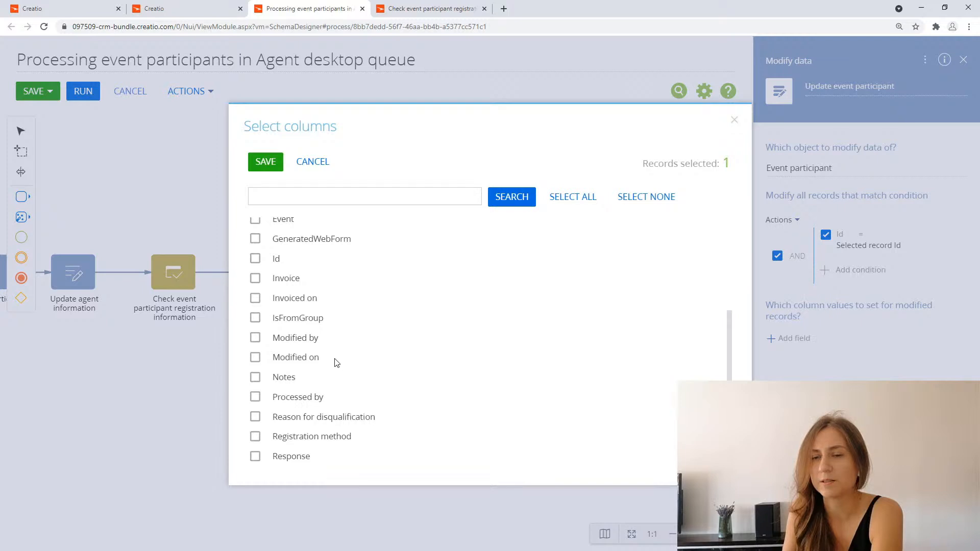
click(300, 455)
click(265, 162)
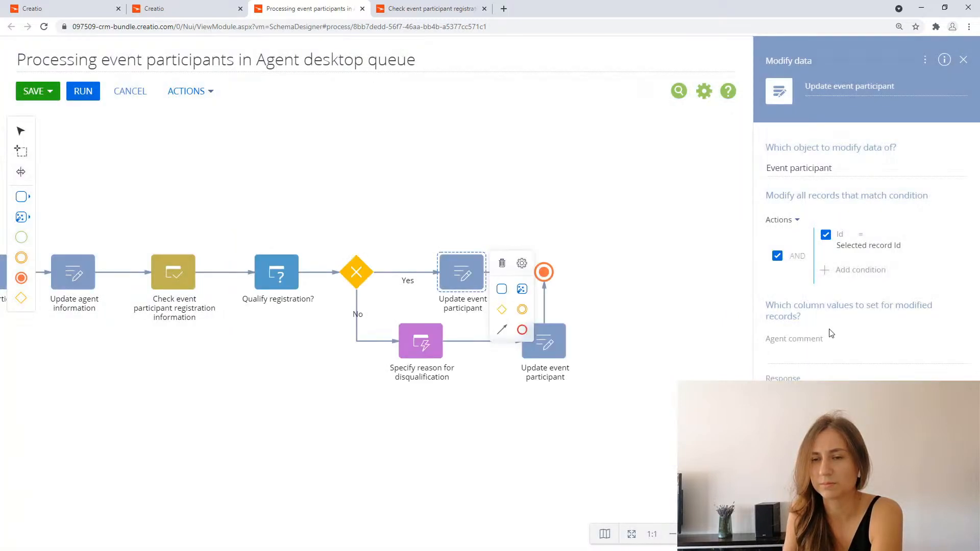
- Map the Agent comment column to the Agent comment parameter of the Check event participant registration information element
click(944, 357)
click(957, 356)
click(929, 374)
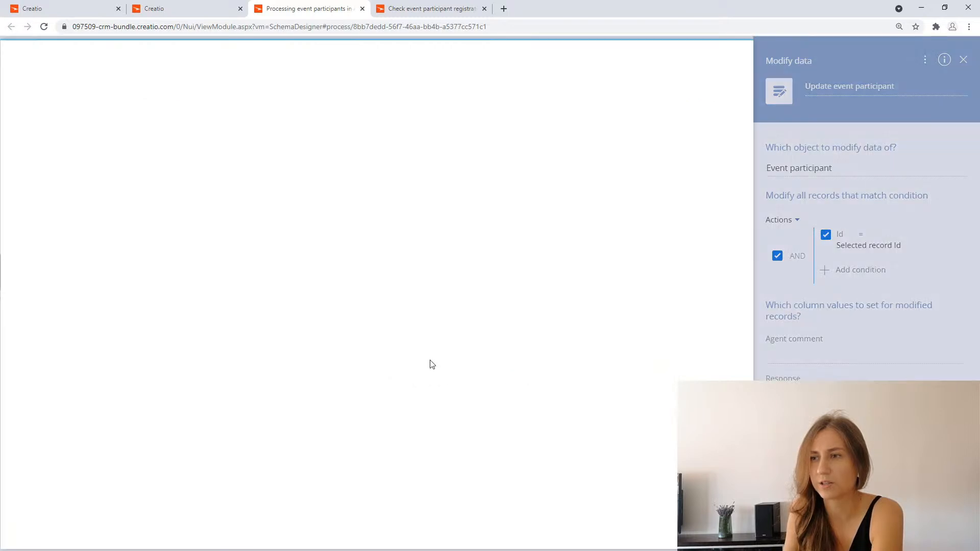
click(93, 135)
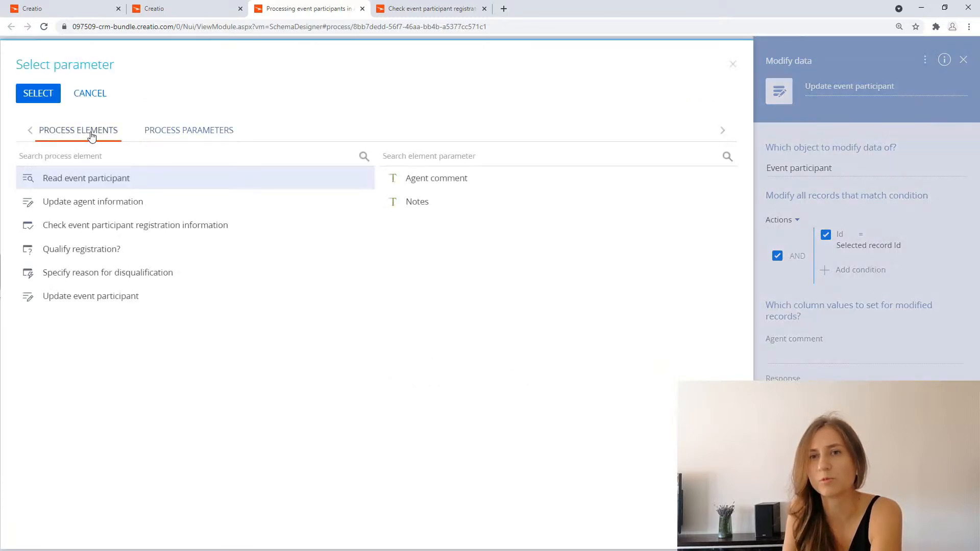
click(109, 224)
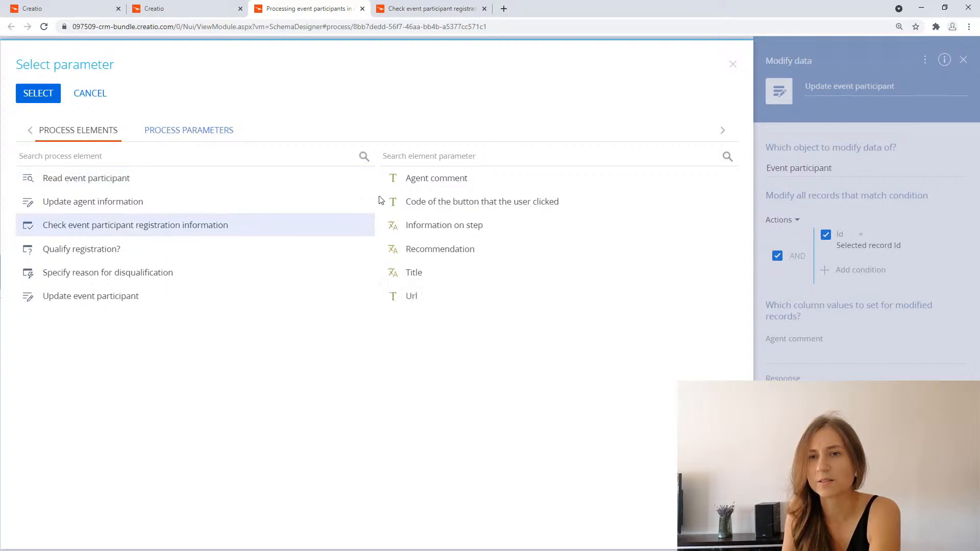
click(428, 180)
click(56, 100)
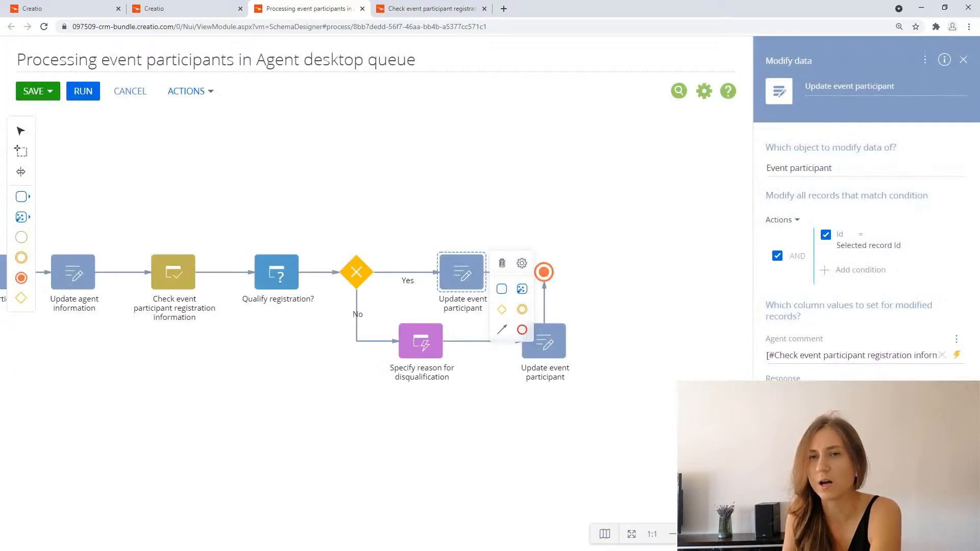
- Set the Response column to the lookup value Participation confirmed and save the current version of the process
click(812, 415)
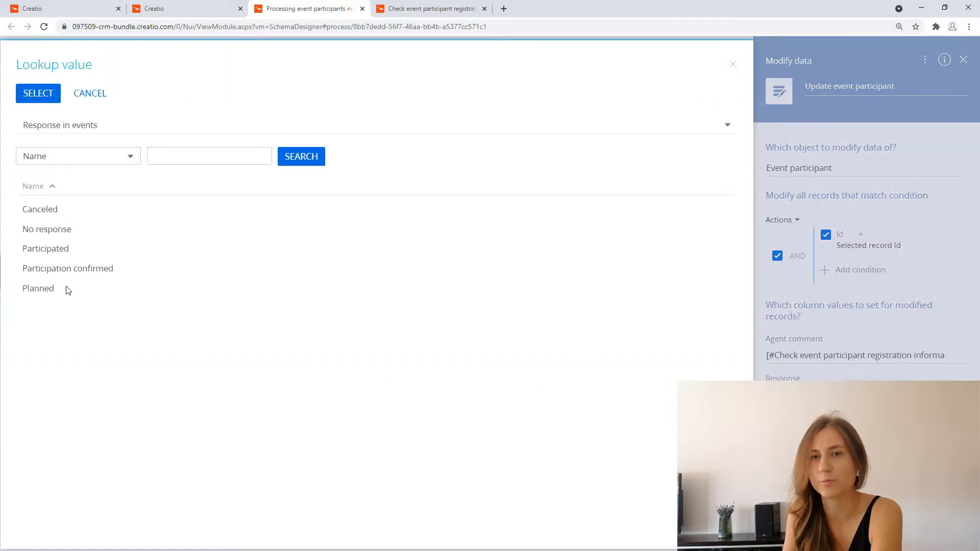
click(99, 276)
click(31, 94)
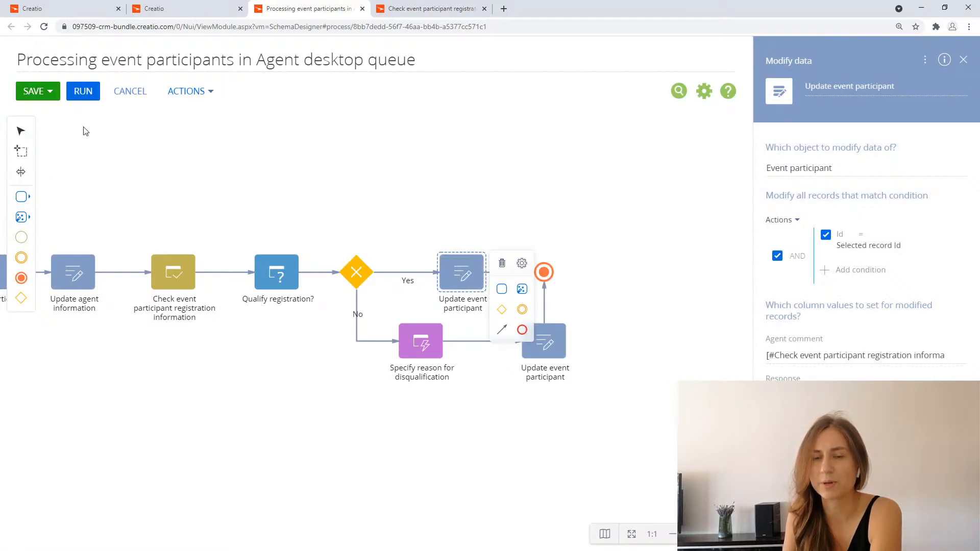
click(45, 90)
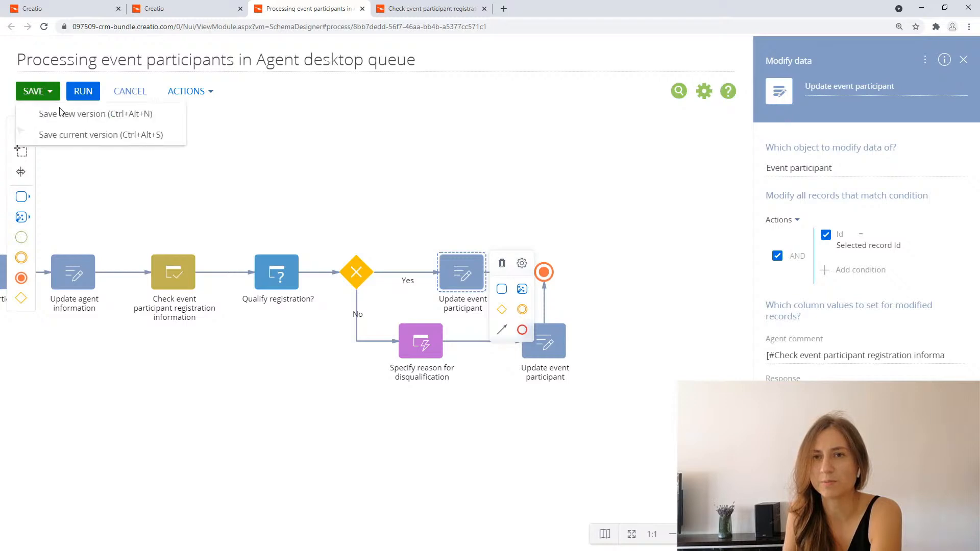
click(85, 136)
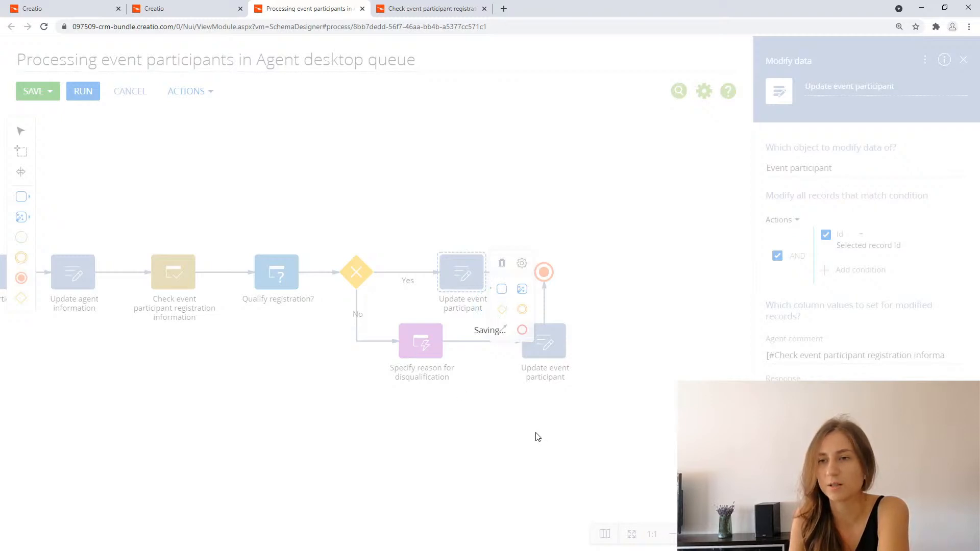
- Return to the Agent desktop and open the list setup for the event participant queue
click(66, 8)
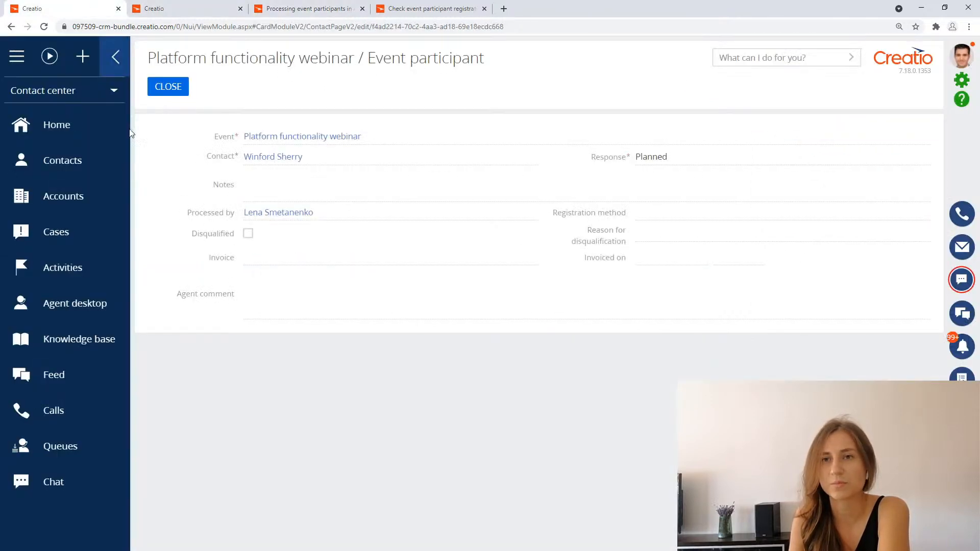
click(91, 309)
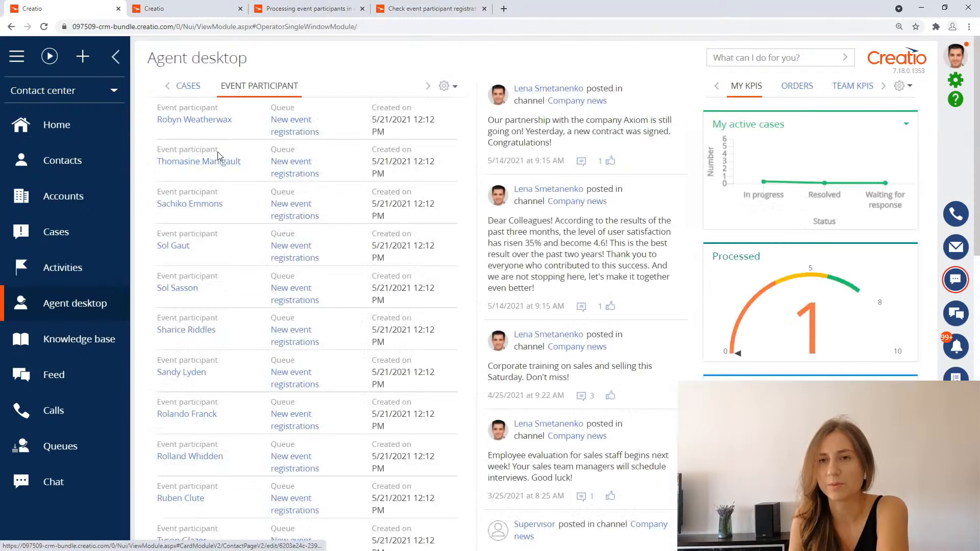
click(248, 112)
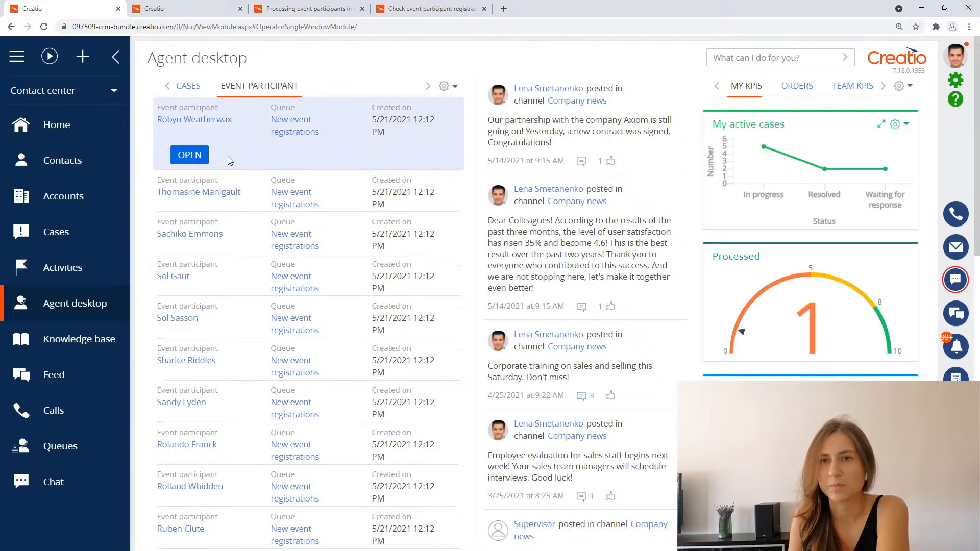
click(448, 91)
click(503, 108)
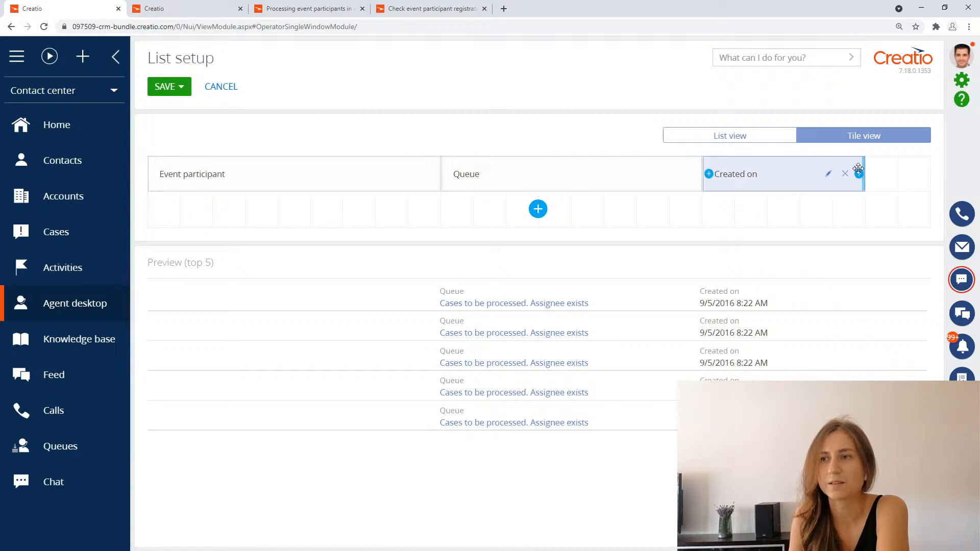
- Add the Event column of the linked Event participant object after the Created on column
click(859, 173)
click(335, 255)
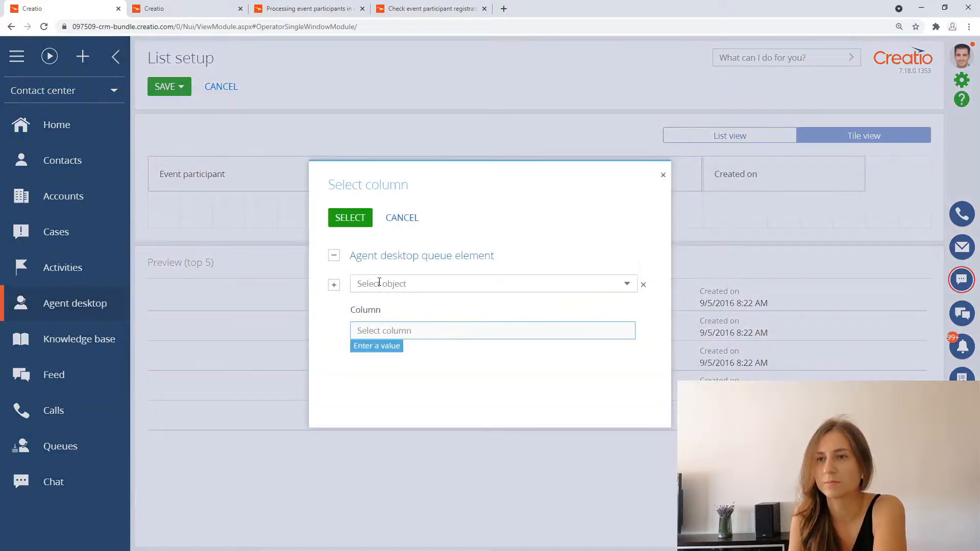
click(380, 284)
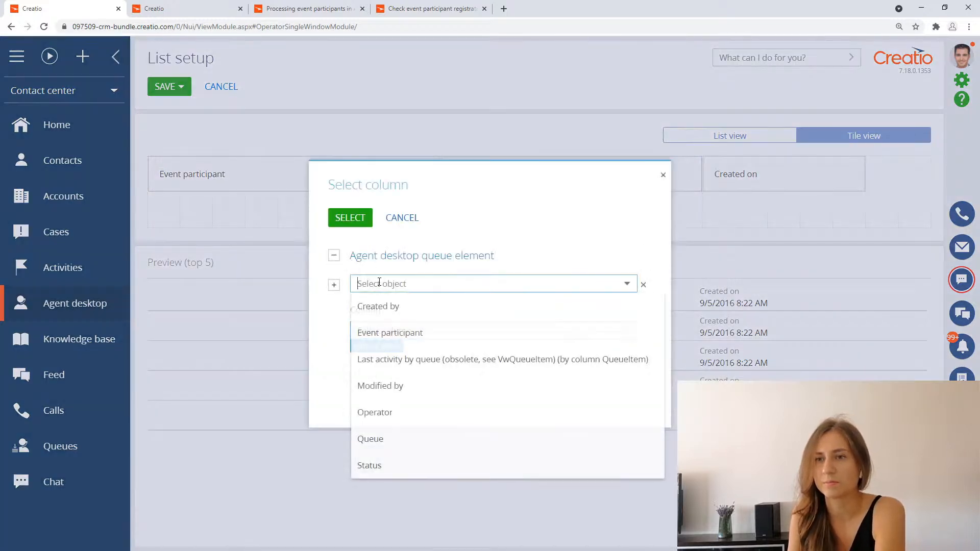
click(425, 339)
click(396, 331)
text(ev)
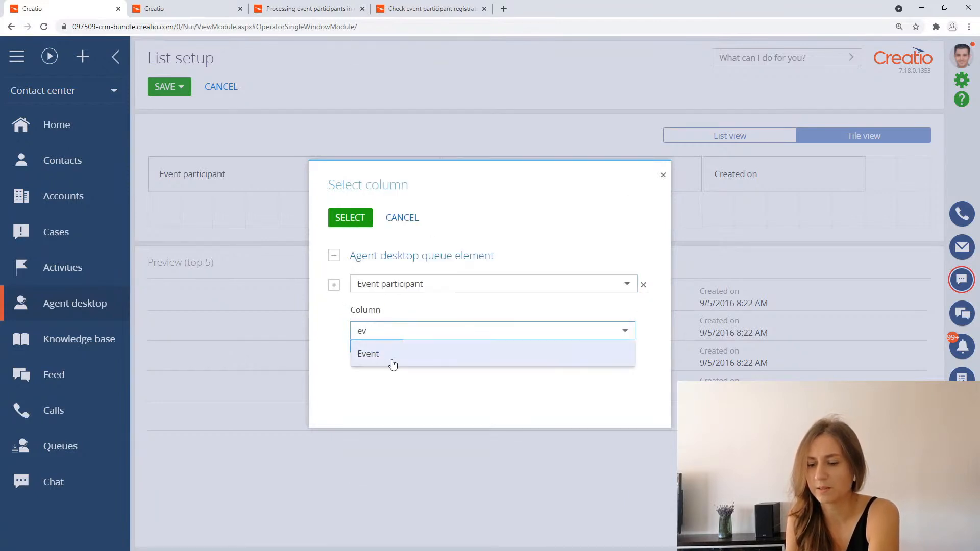
click(390, 357)
click(359, 225)
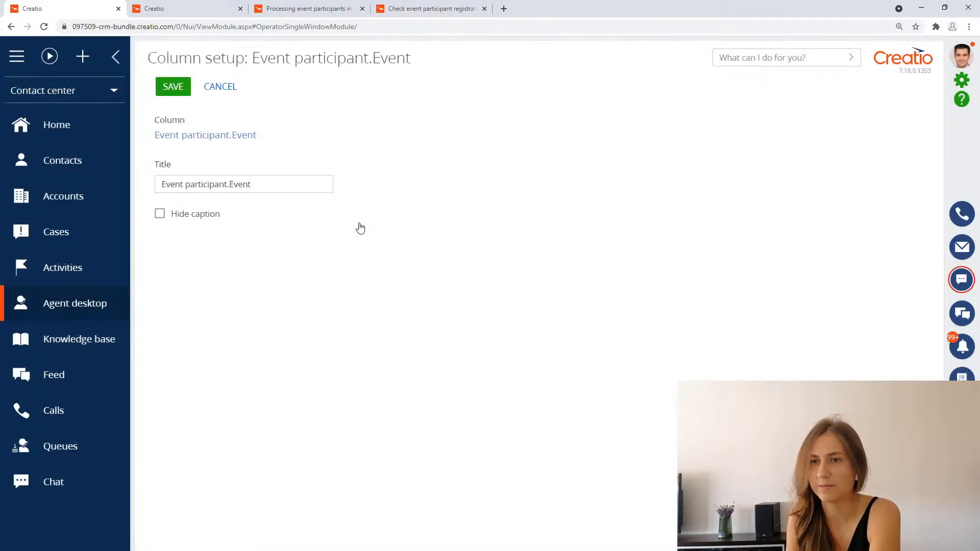
- Shorten the new column's title to "Event" and save both the column and the list setup
drag(233, 186, 44, 190)
key(BackSpace)
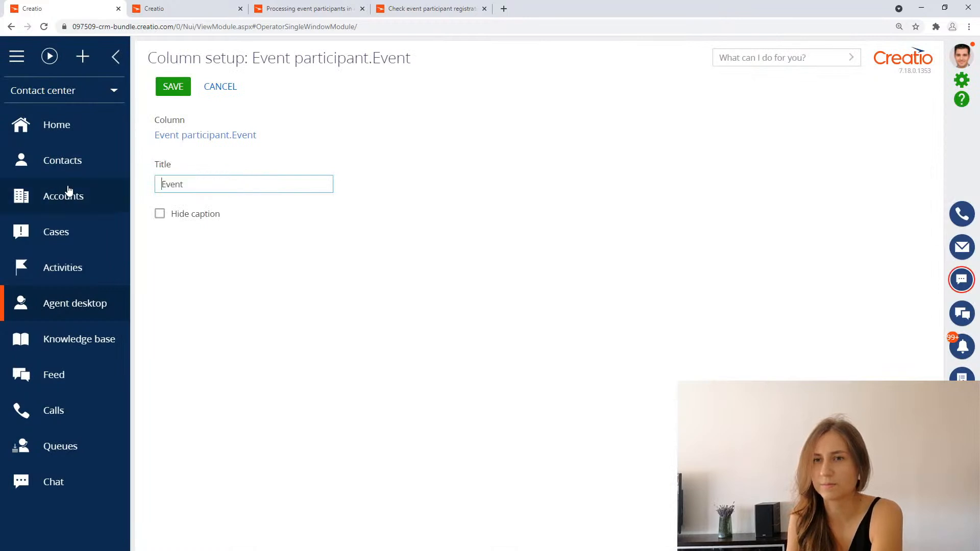
click(168, 87)
click(169, 86)
click(199, 111)
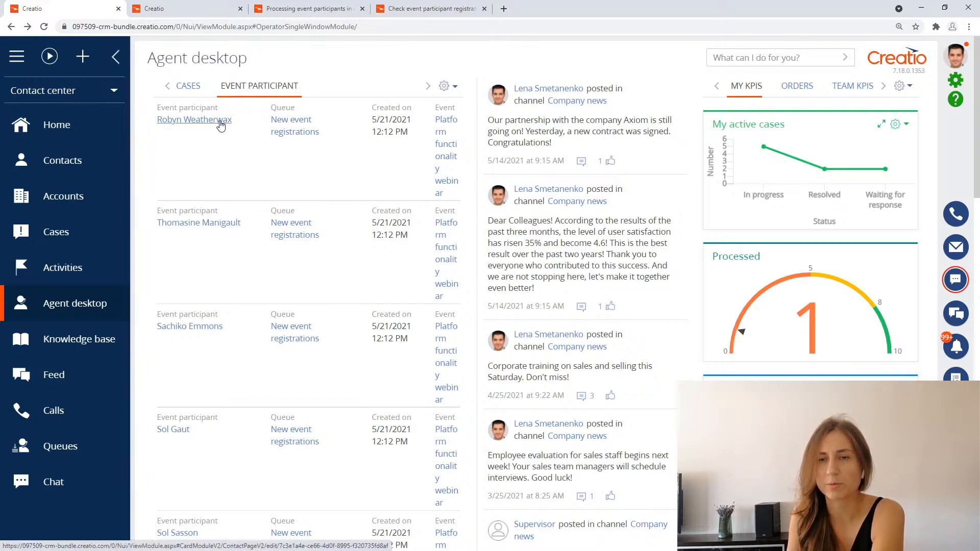
- Open the first queued event participant's registration check, enter the agent comment "false registration" and save the page
click(225, 142)
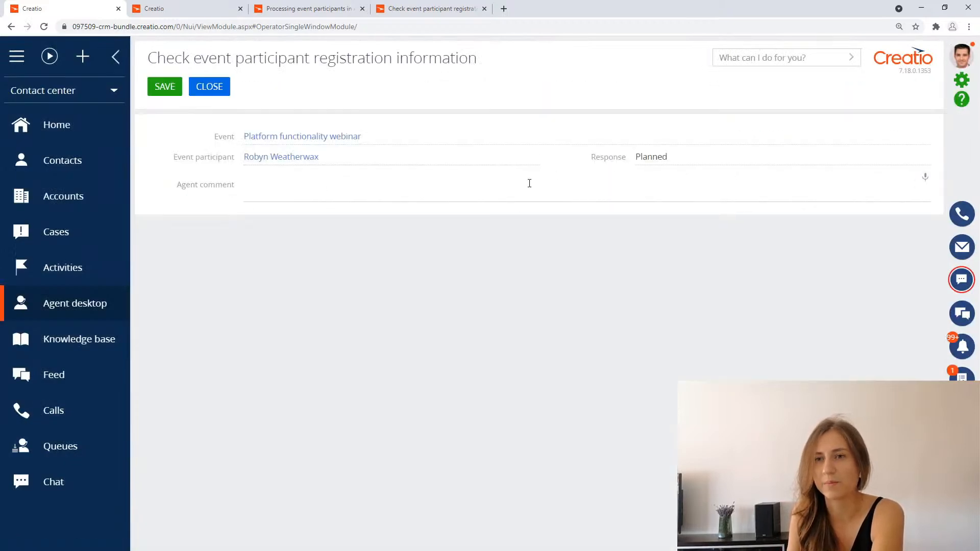
click(529, 183)
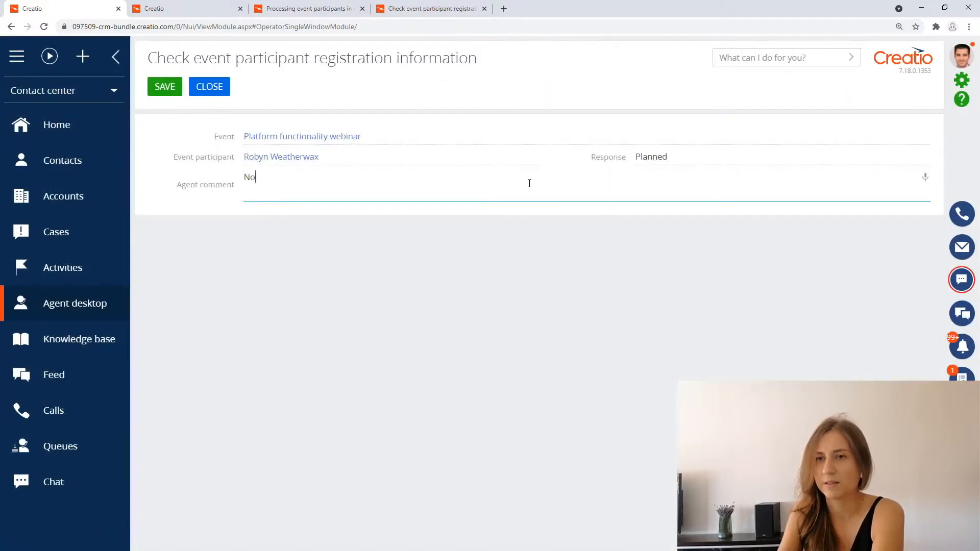
text(false re)
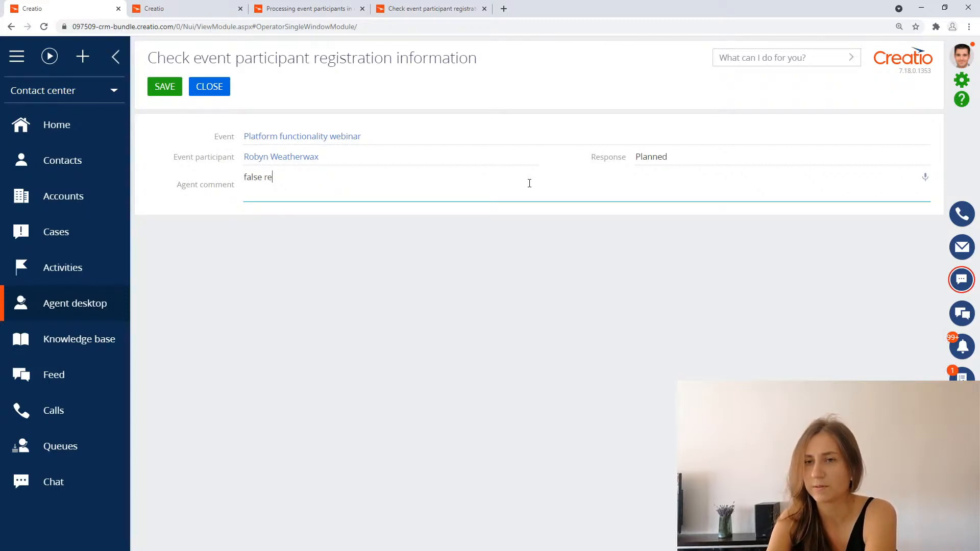
text(gistration)
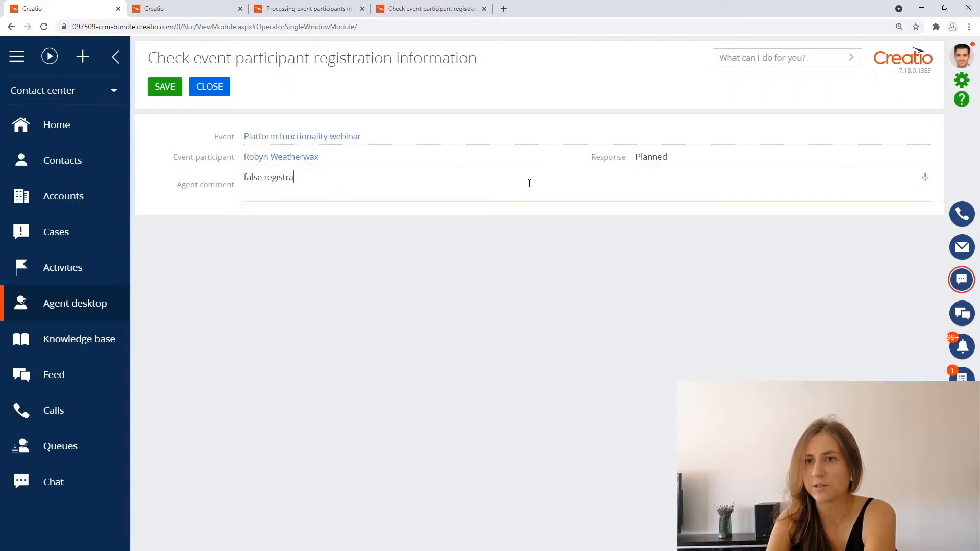
click(162, 89)
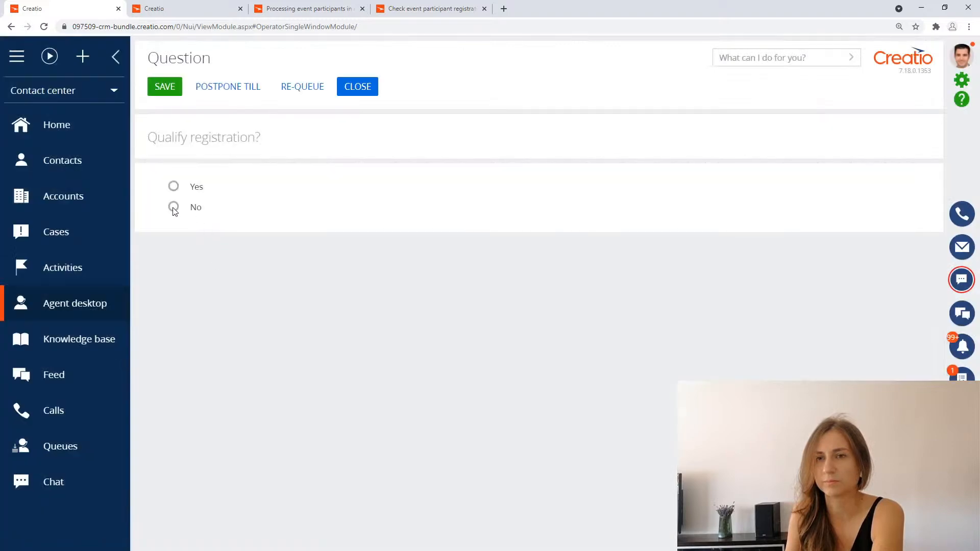
- Answer No to qualifying the registration, give False registration as the disqualification reason with the comment "not enough information", and complete the task
click(173, 207)
click(162, 87)
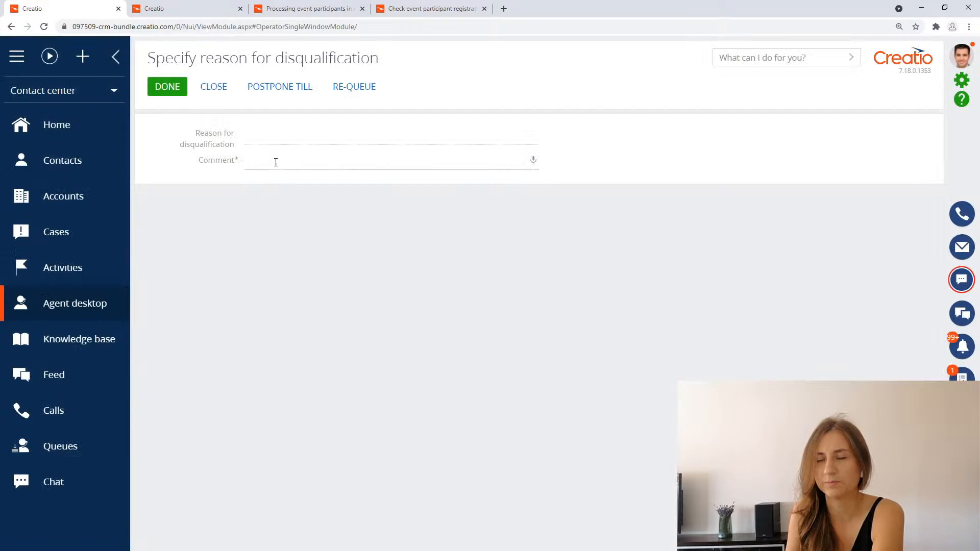
click(276, 137)
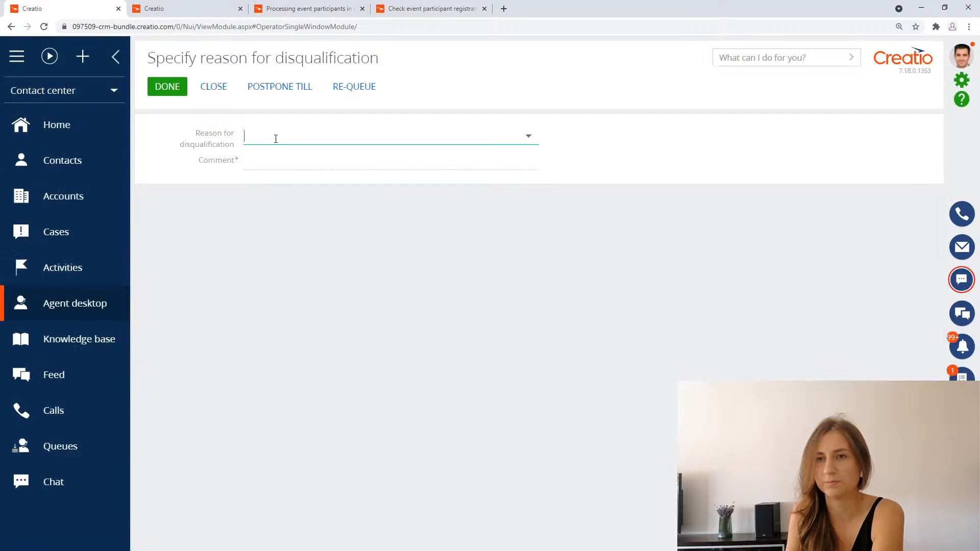
click(269, 213)
click(297, 159)
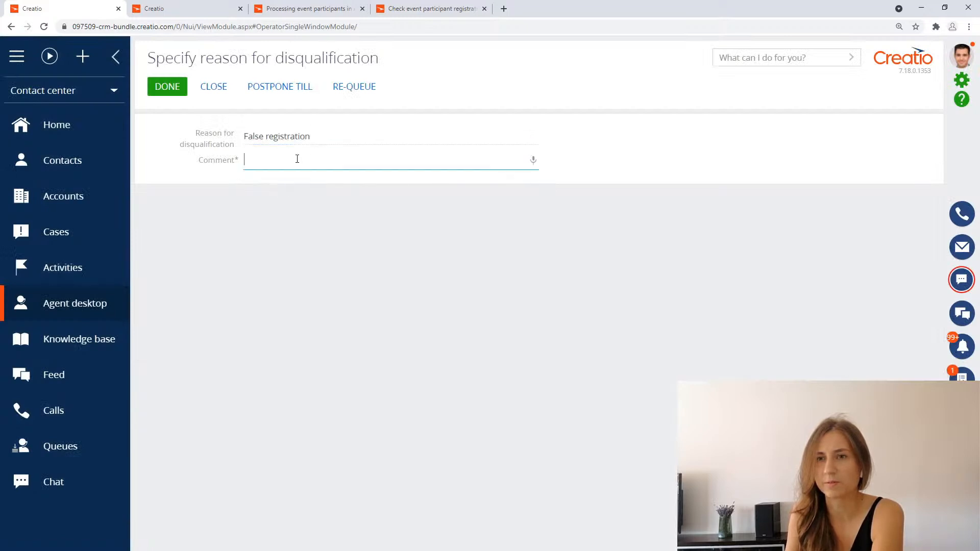
text(not enough information)
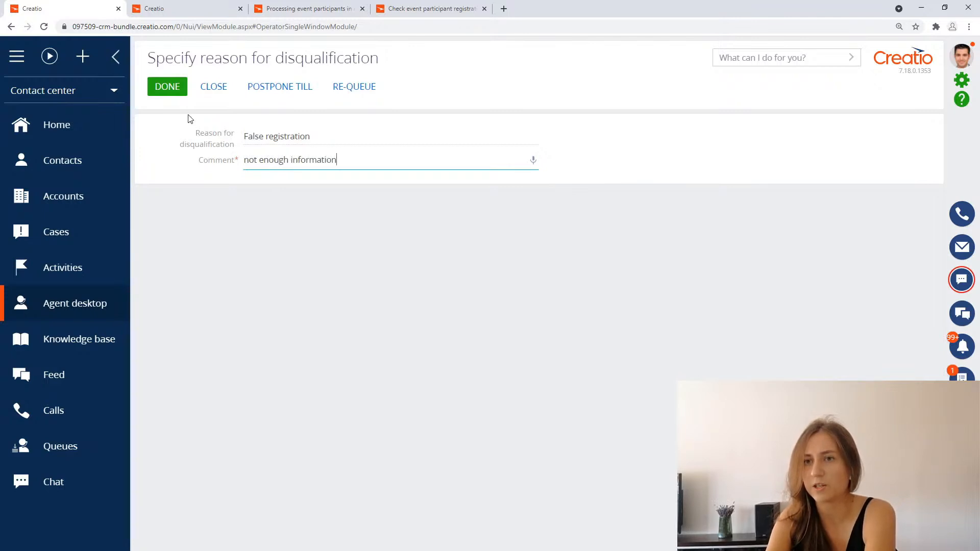
click(174, 88)
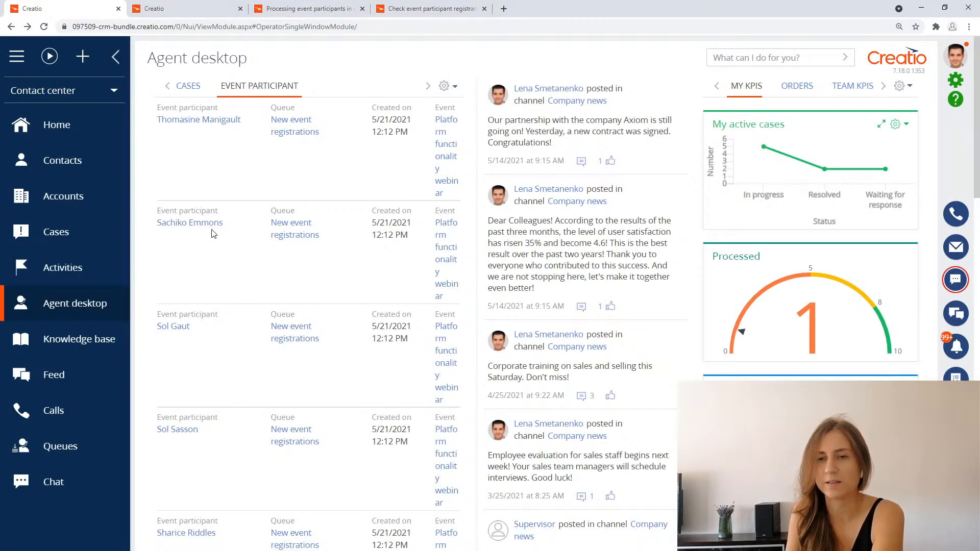
- Switch to the Marketing workplace and open the Platform functionality webinar from its events
click(93, 96)
click(72, 149)
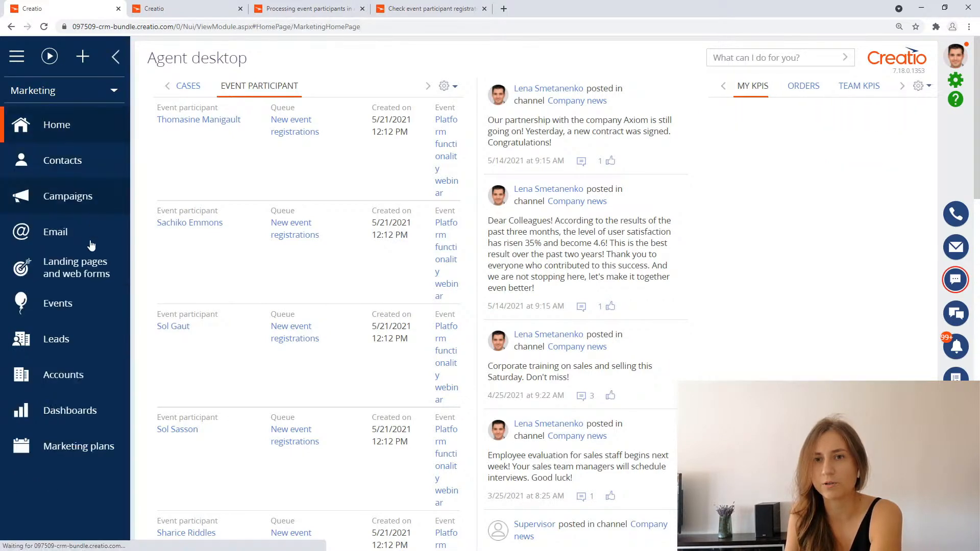
click(75, 310)
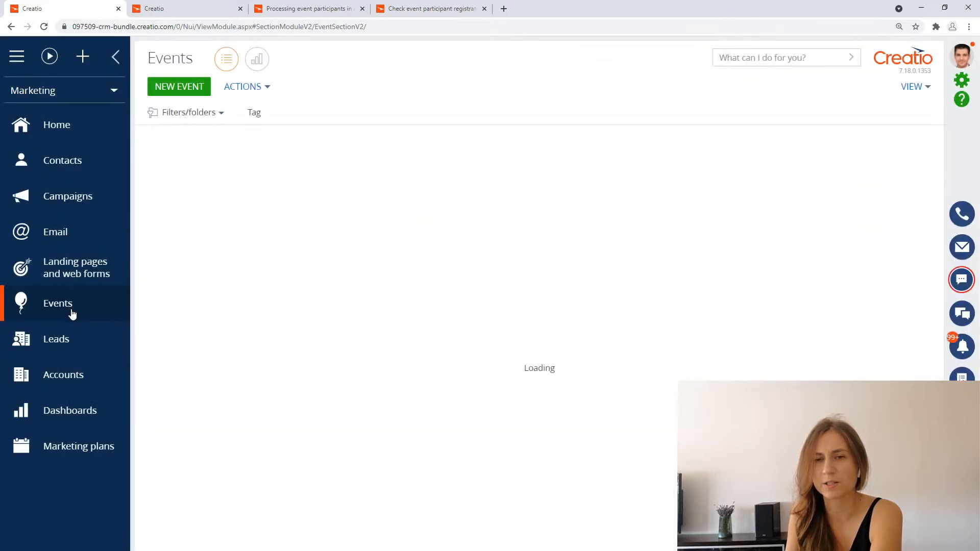
scroll(287, 275, down, 3)
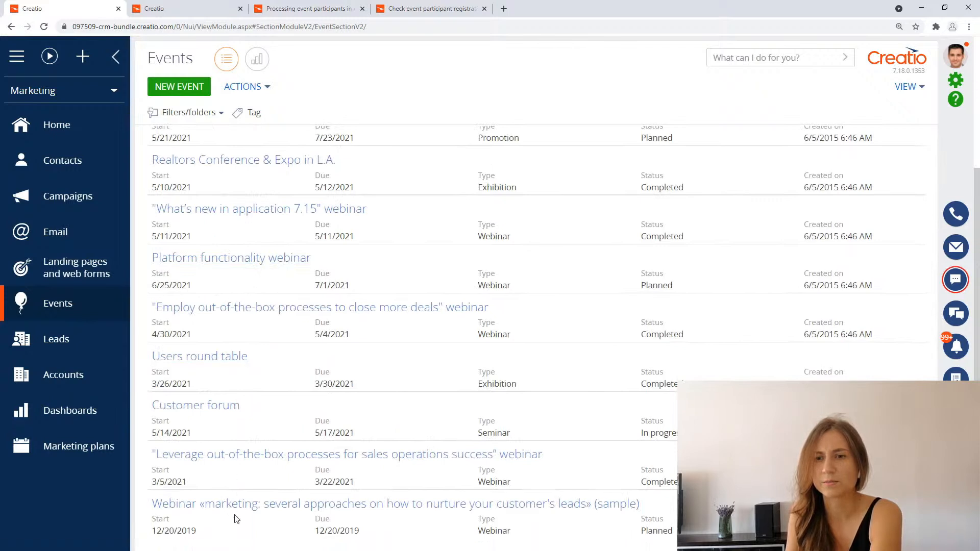
scroll(236, 517, up, 3)
scroll(233, 517, down, 2)
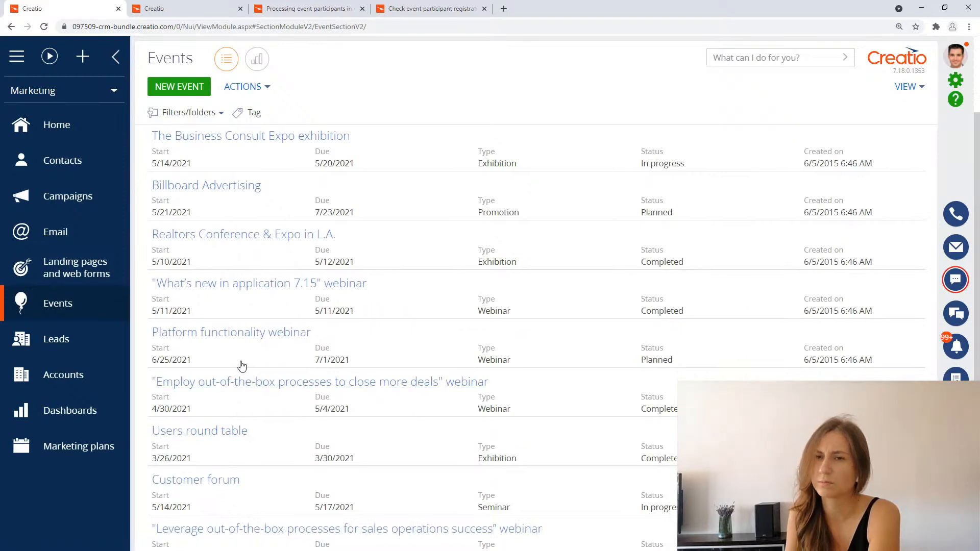
click(250, 333)
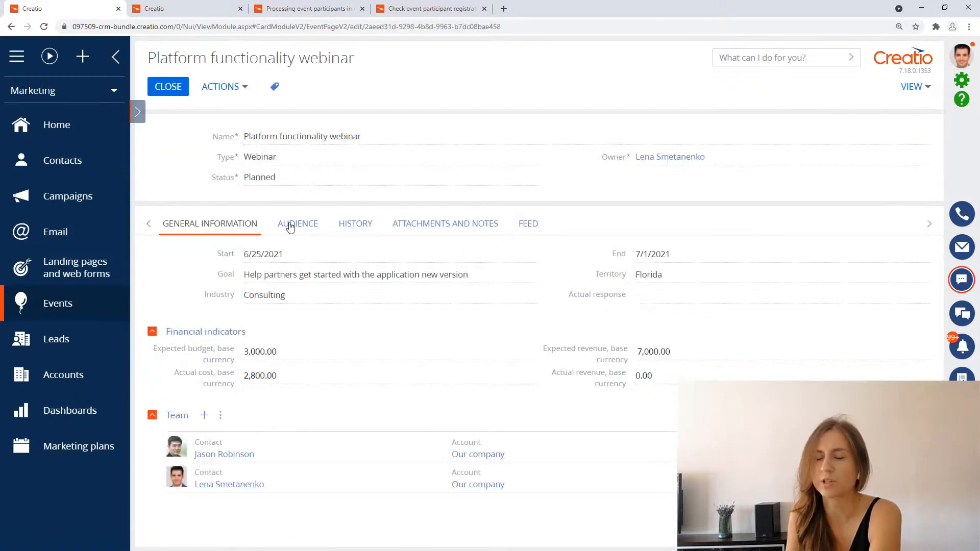
- Sort the webinar's audience by response and open the canceled participant's event participant record to check its fields
click(290, 226)
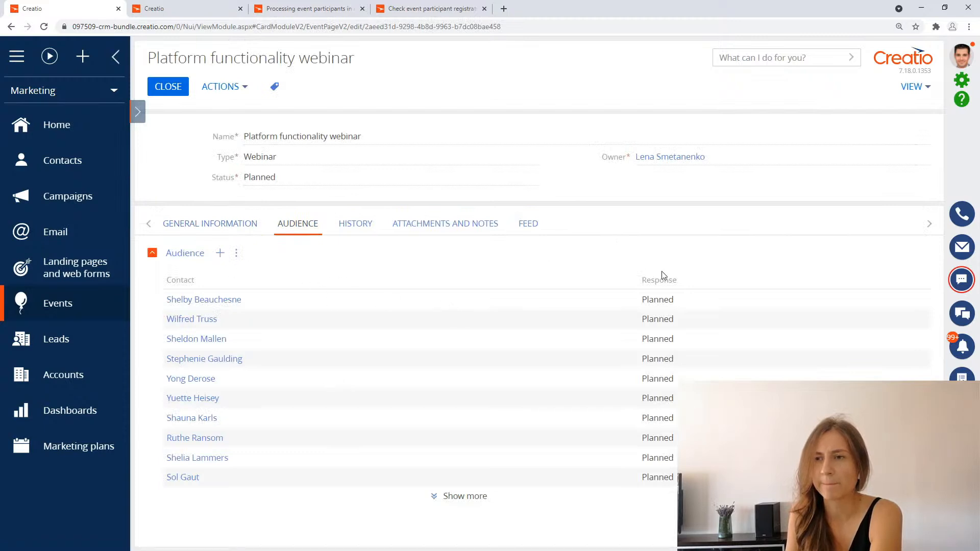
click(674, 282)
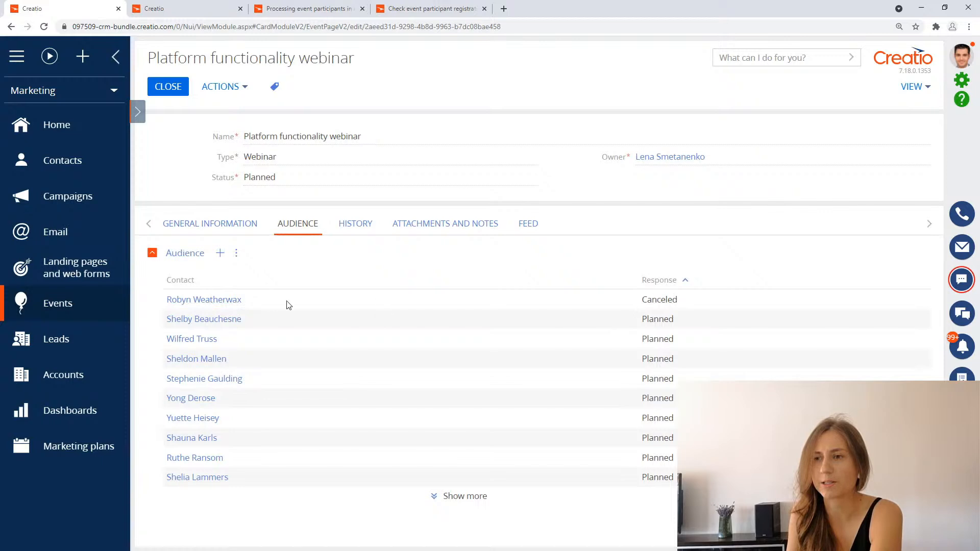
click(220, 300)
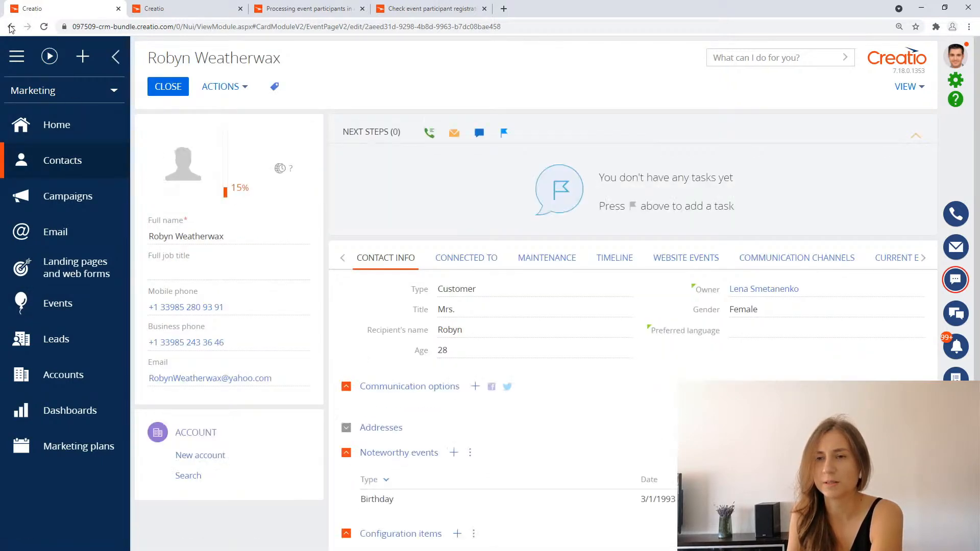
key(alt+Left)
double_click(317, 301)
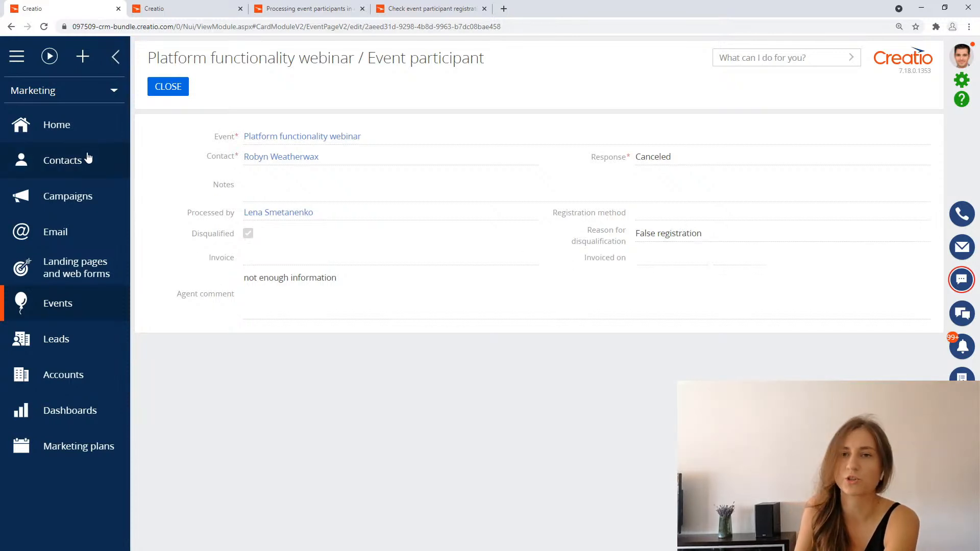
- Return to the Contact center's Agent desktop and open the first remaining event participant in the queue
click(74, 90)
click(75, 205)
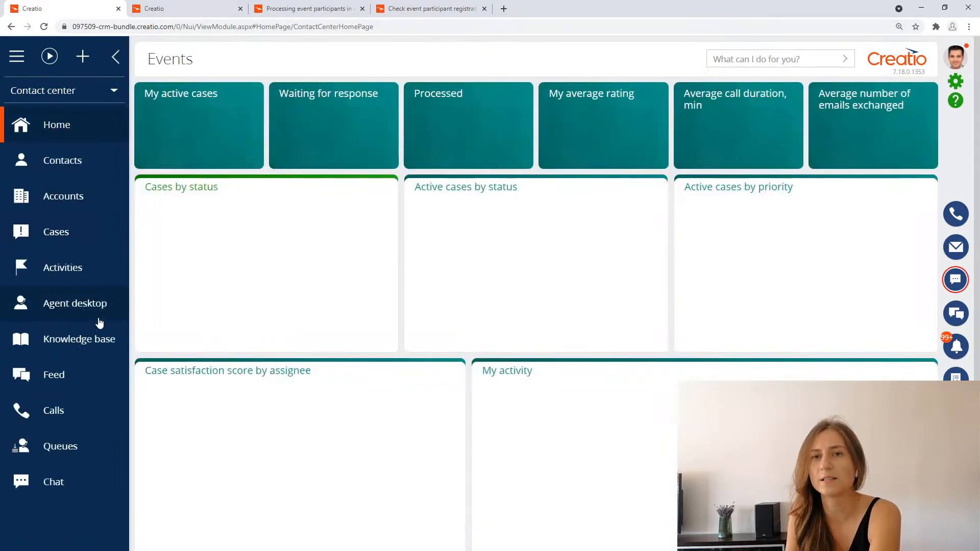
click(97, 312)
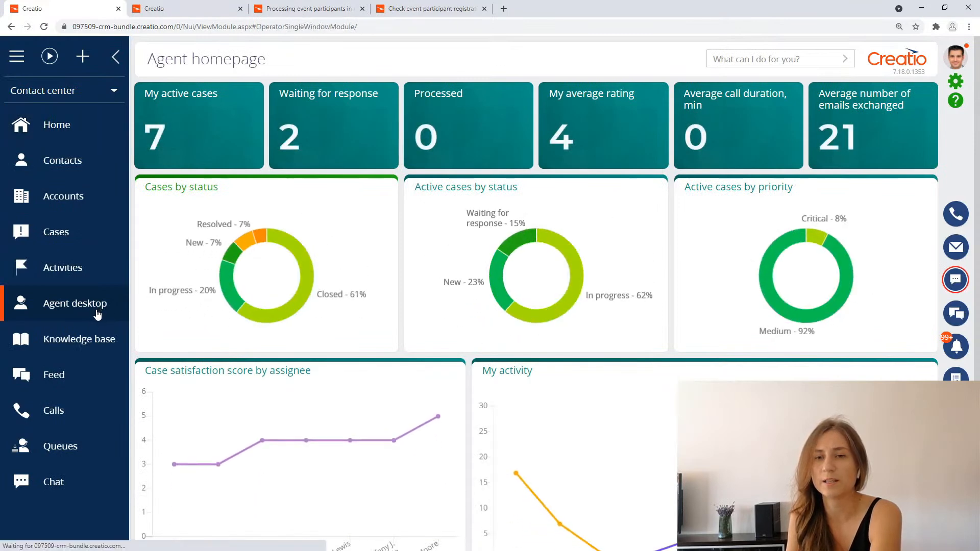
click(223, 154)
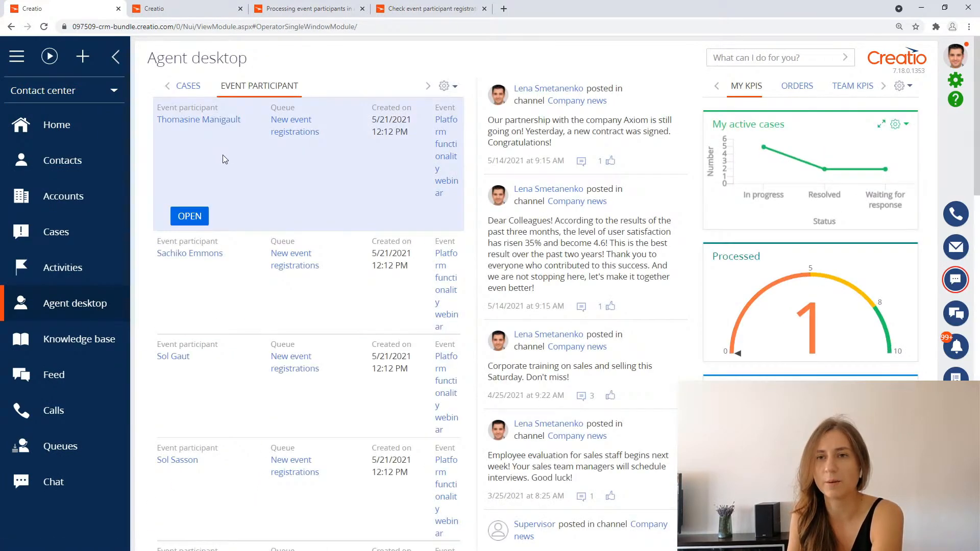
click(189, 216)
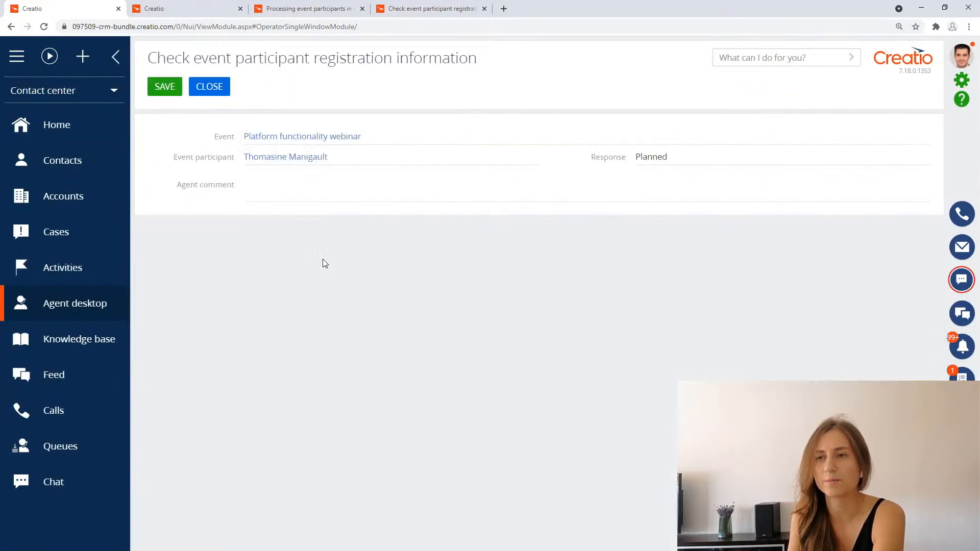
- Enter the agent comment "payment received" for this participant and save the registration check page
click(279, 182)
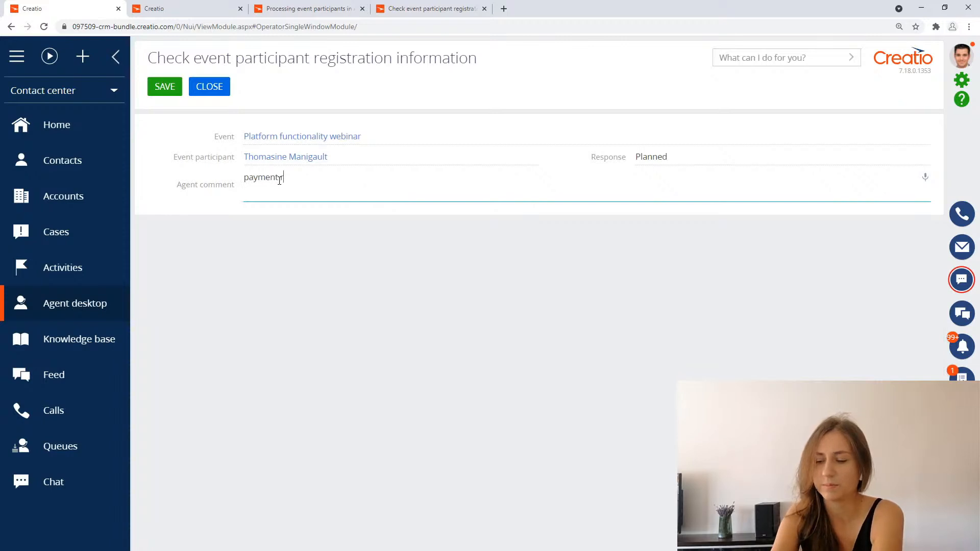
text(payment reci)
key(BackSpace)
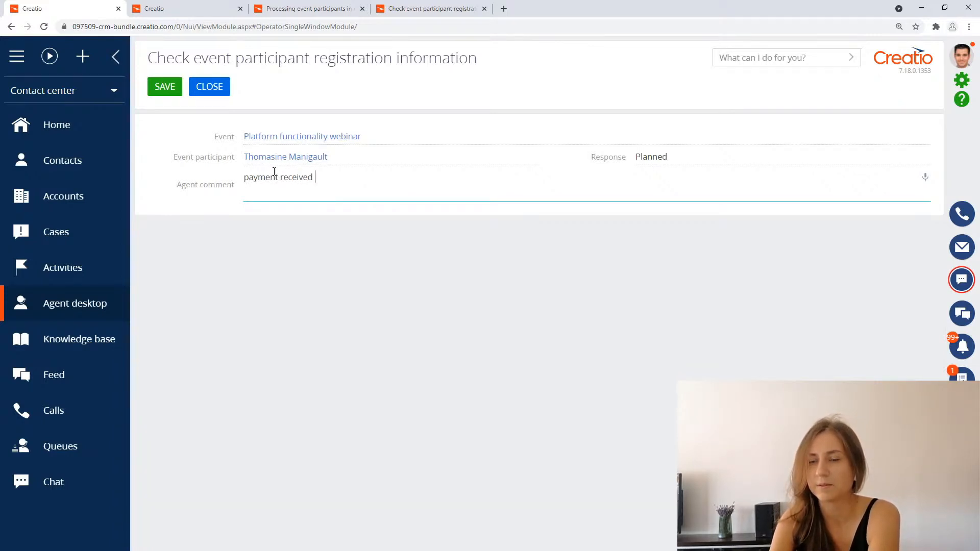
click(175, 92)
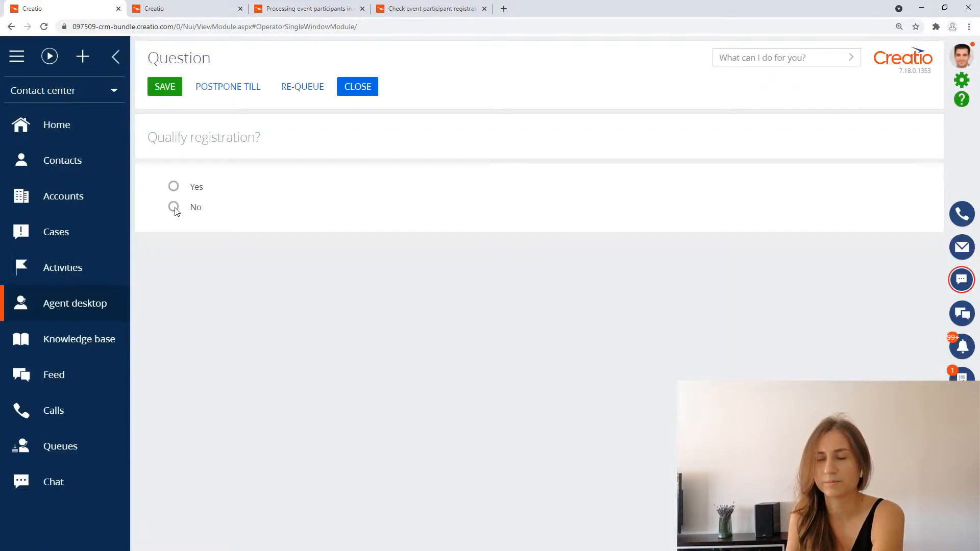
- Answer No to qualifying the registration, set the disqualification reason to Duplicate, add a comment and complete the task
click(174, 207)
click(179, 96)
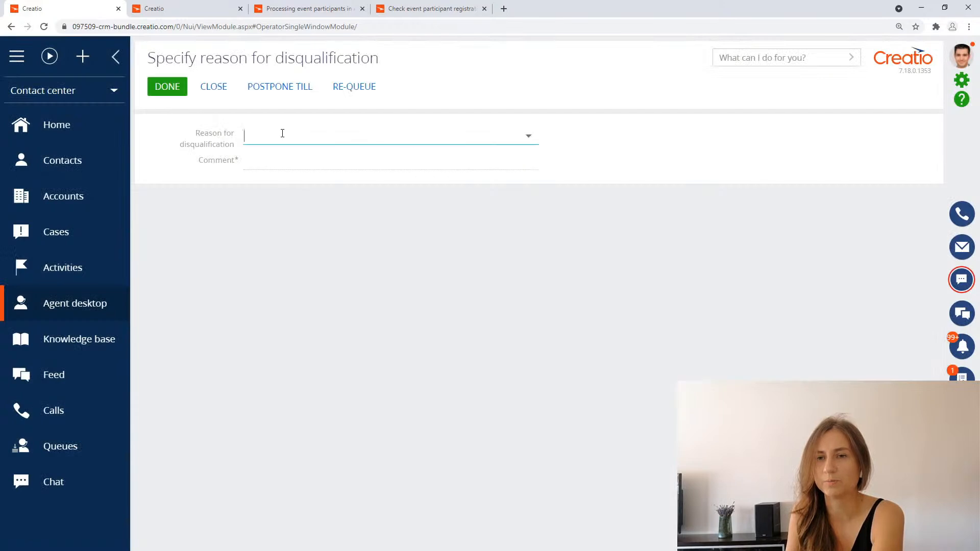
click(282, 134)
click(276, 186)
click(298, 162)
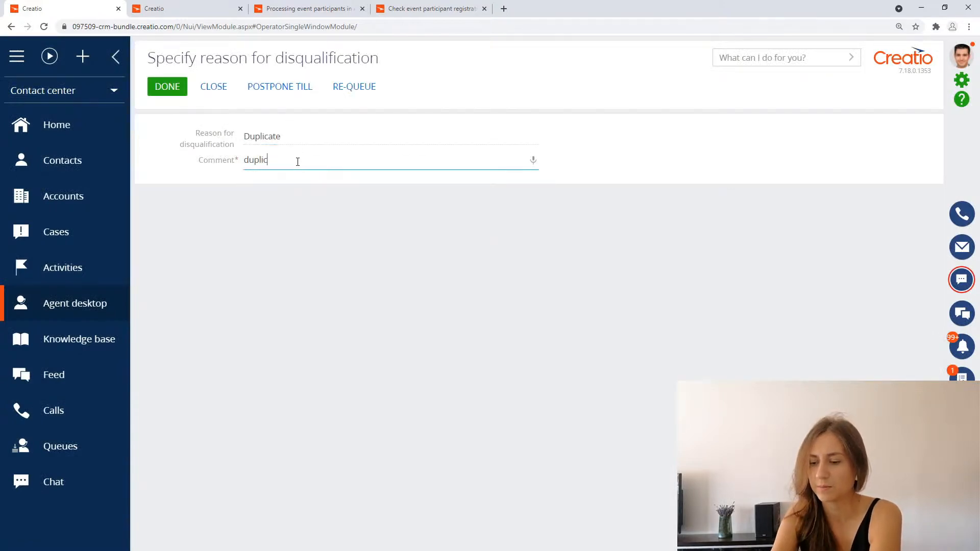
click(153, 86)
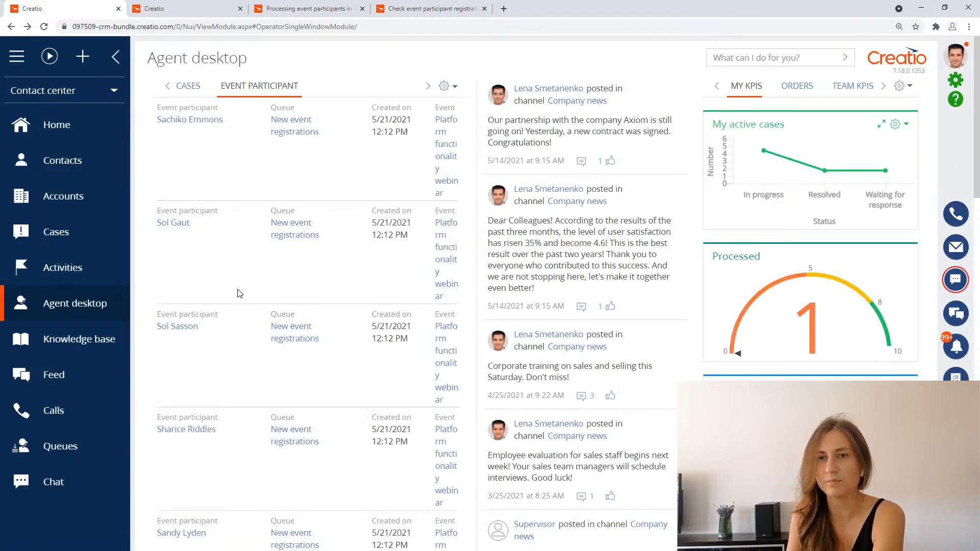
- Go back to the Platform functionality webinar in Marketing and check the audience's responses
click(91, 95)
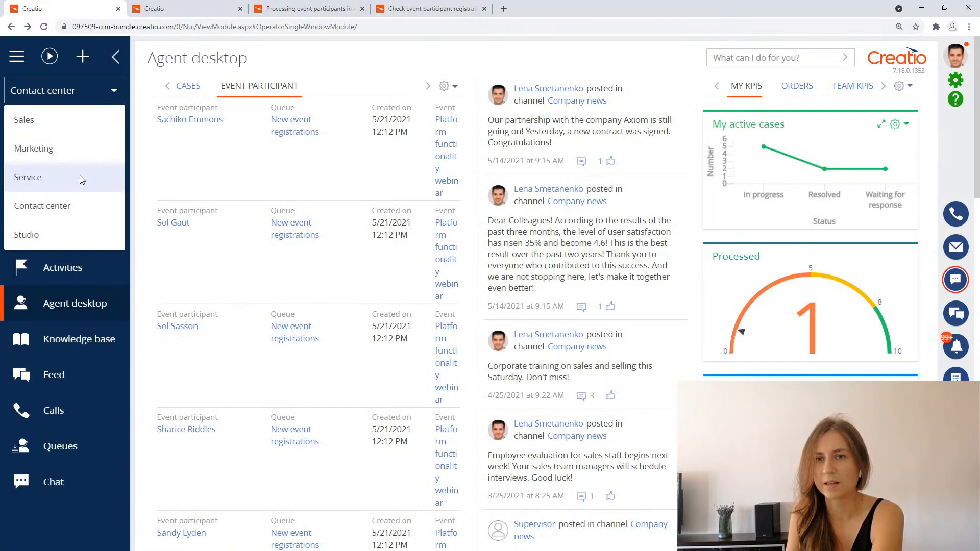
click(71, 149)
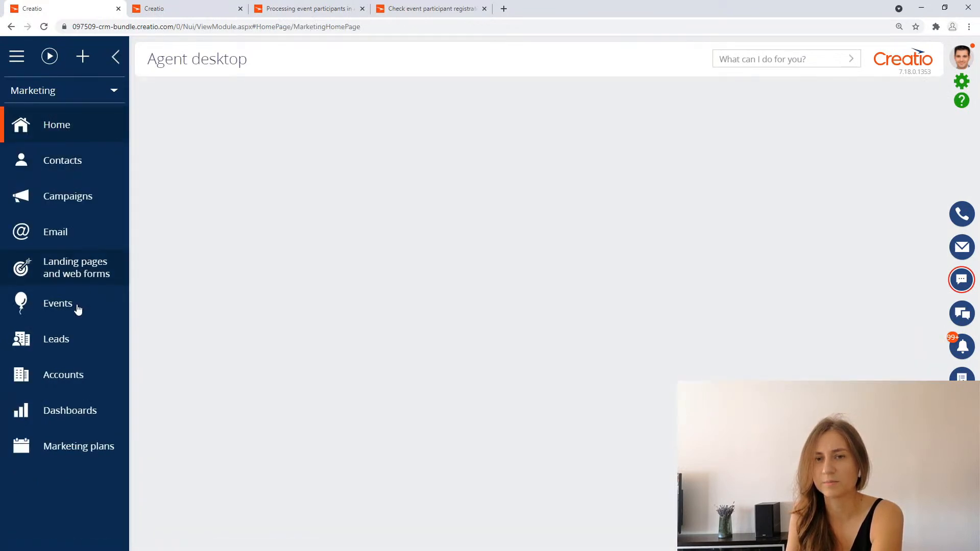
click(77, 309)
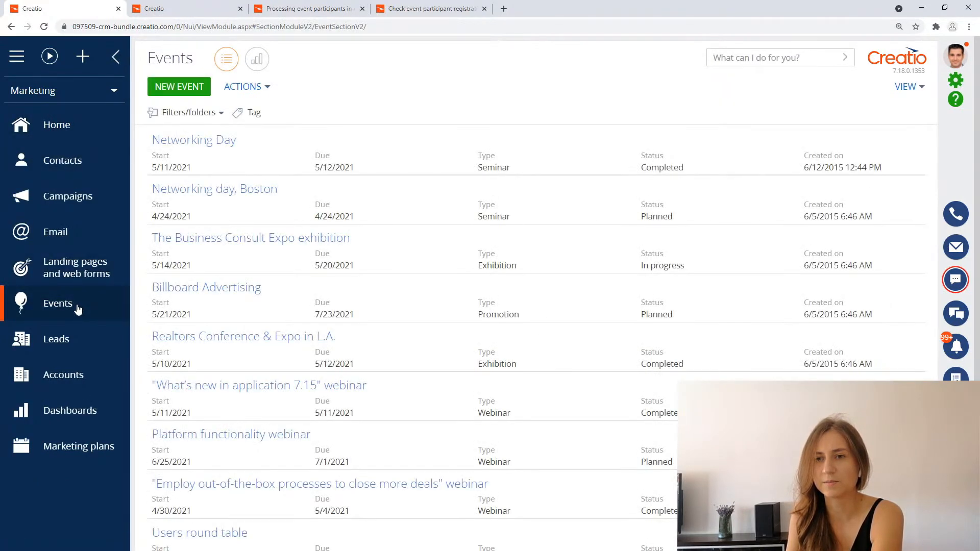
click(269, 435)
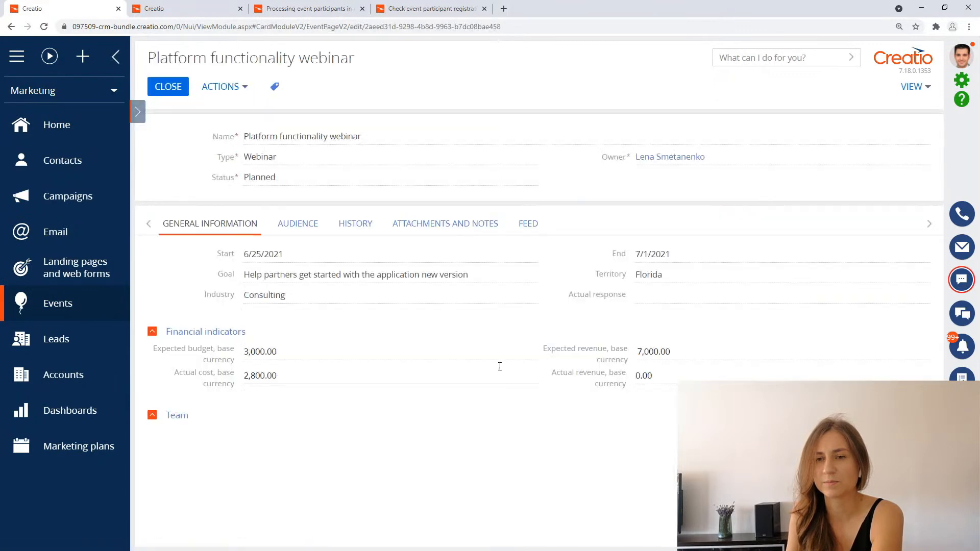
click(307, 228)
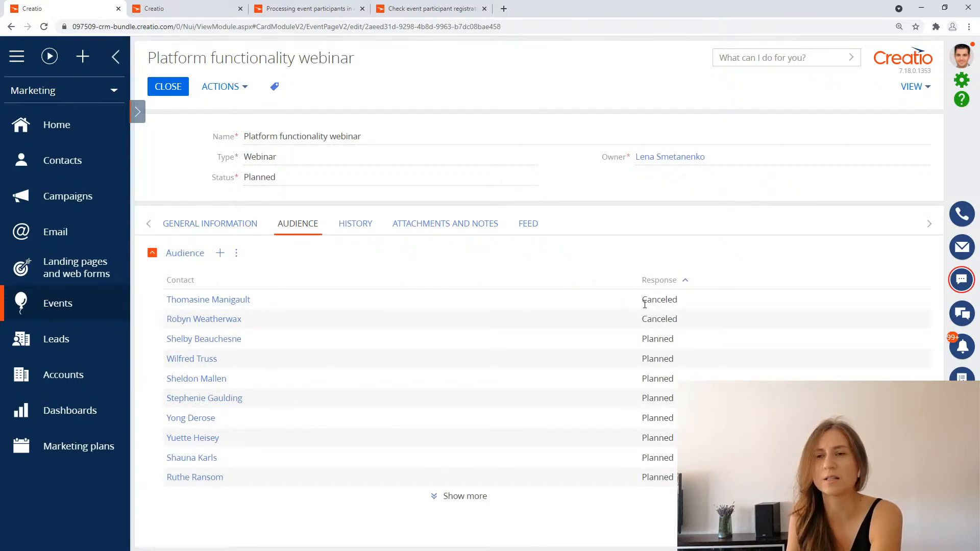
- Switch back to the Contact center's Agent desktop and start processing the first event participant in the queue
click(94, 95)
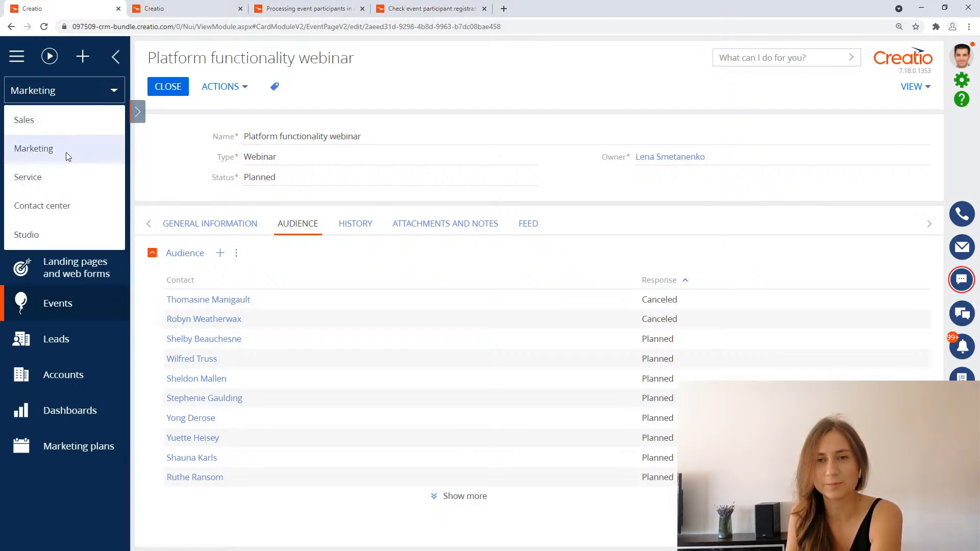
click(66, 208)
click(91, 305)
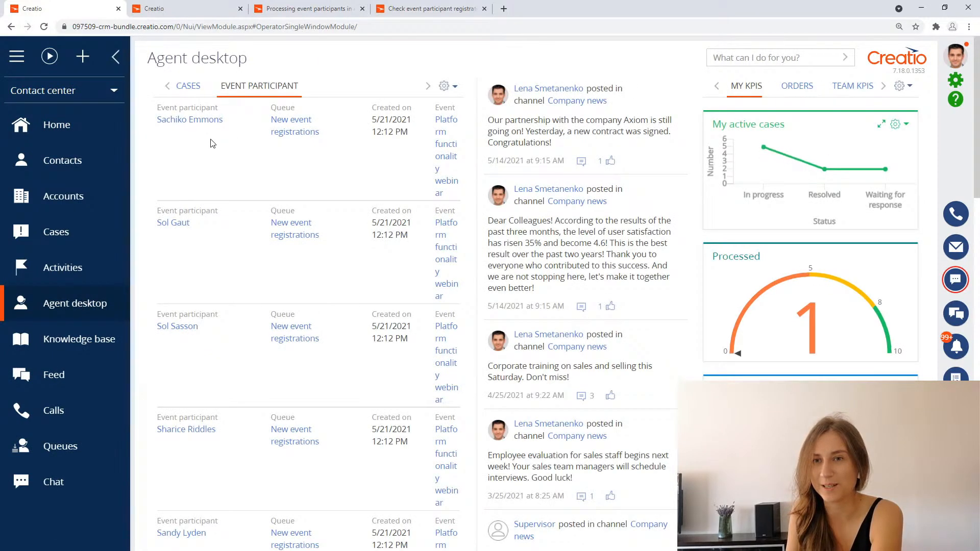
click(212, 143)
click(190, 216)
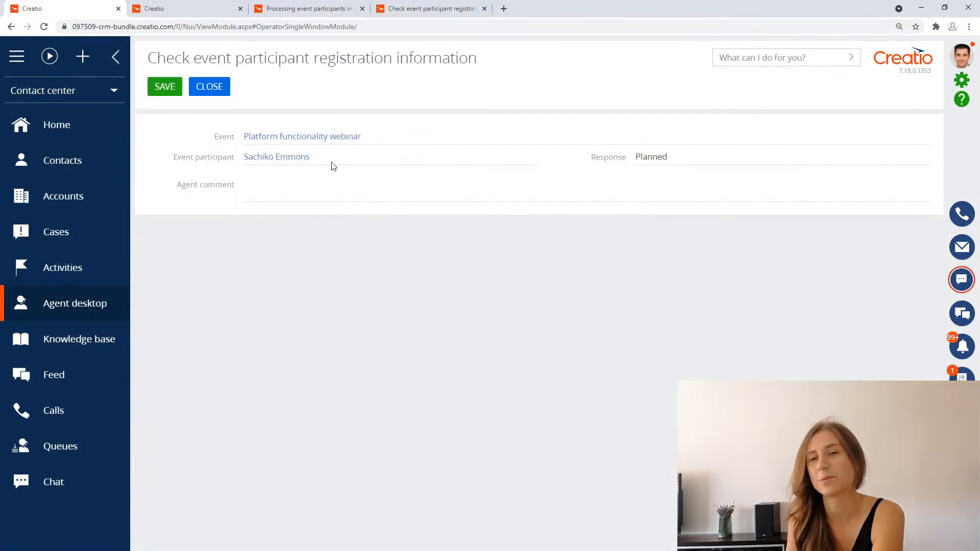
- Enter an agent comment that the payment was received, save the registration check page, and answer Yes to qualifying the registration
click(340, 182)
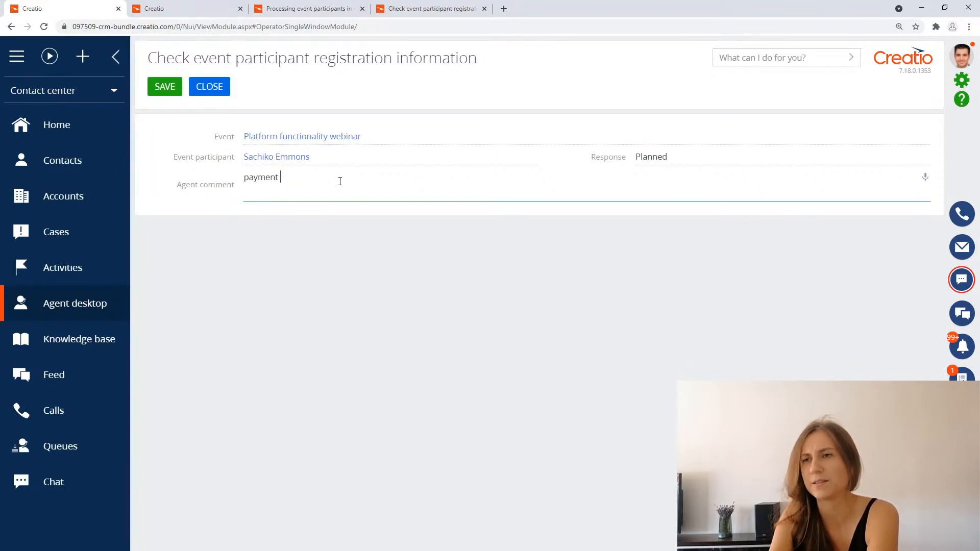
text(payment revd)
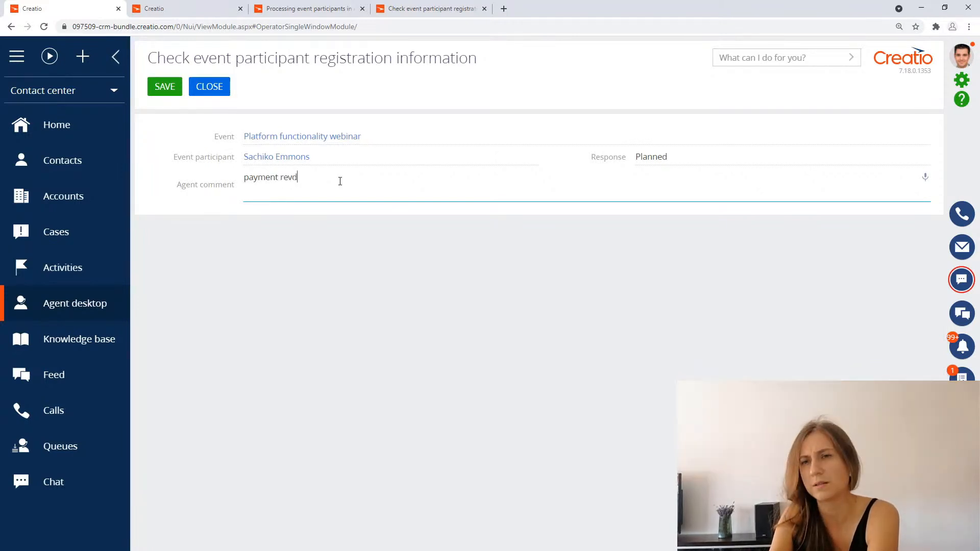
text(ved)
click(165, 87)
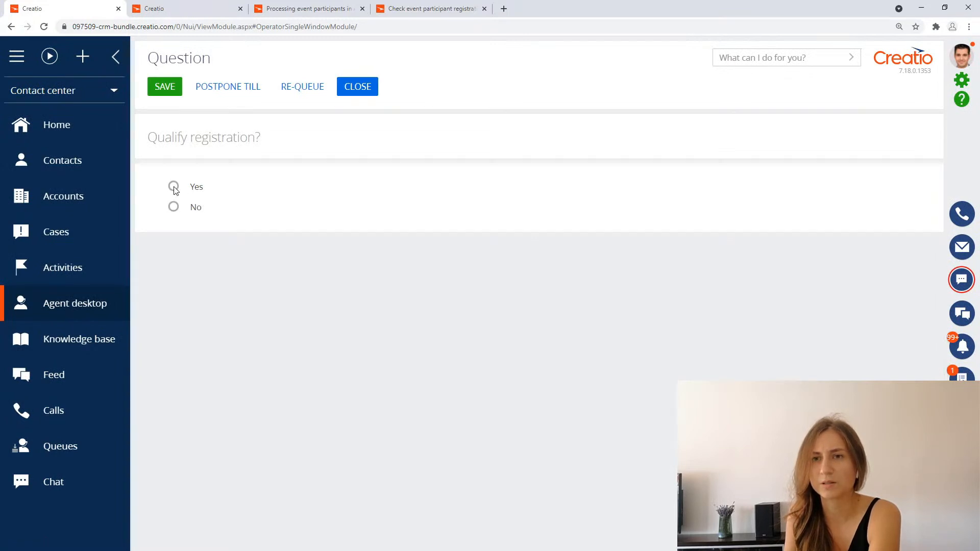
click(174, 187)
click(168, 87)
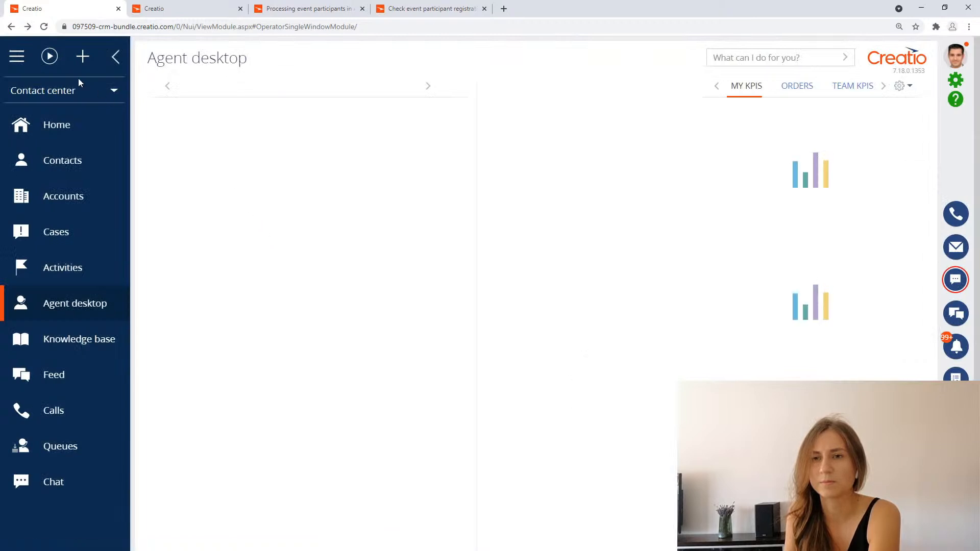
- Reopen the Platform functionality webinar from the Marketing events and check the newly qualified participant's response in the audience
click(78, 91)
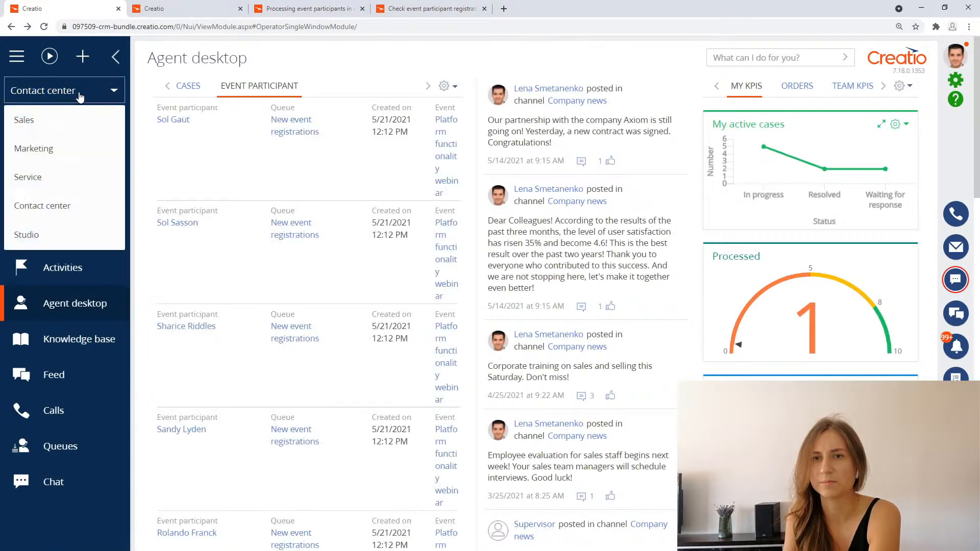
click(65, 152)
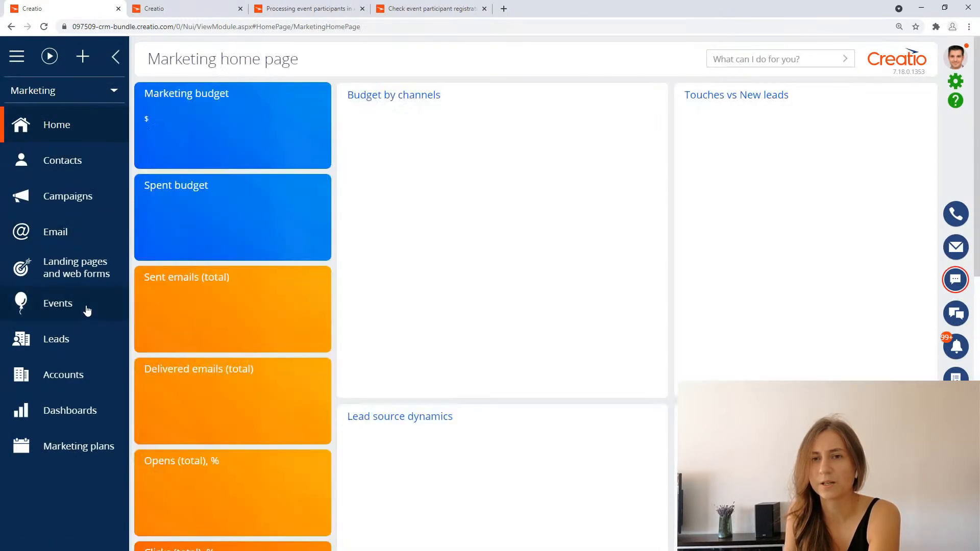
click(84, 309)
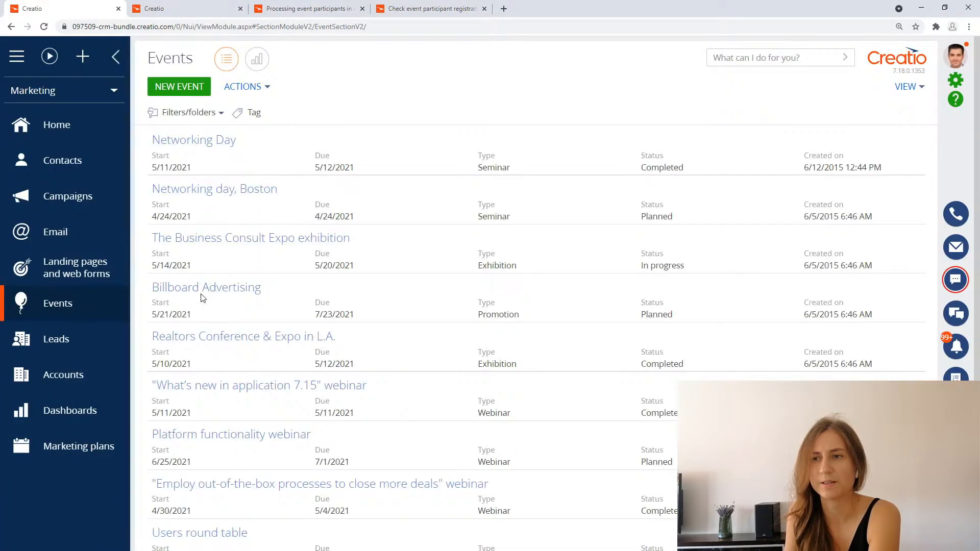
click(283, 437)
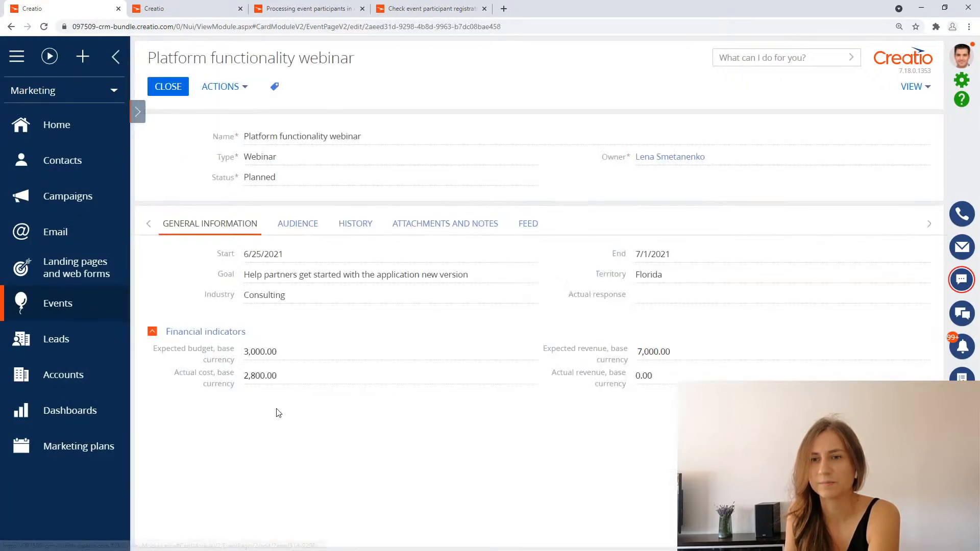
click(297, 226)
drag(620, 342, 752, 339)
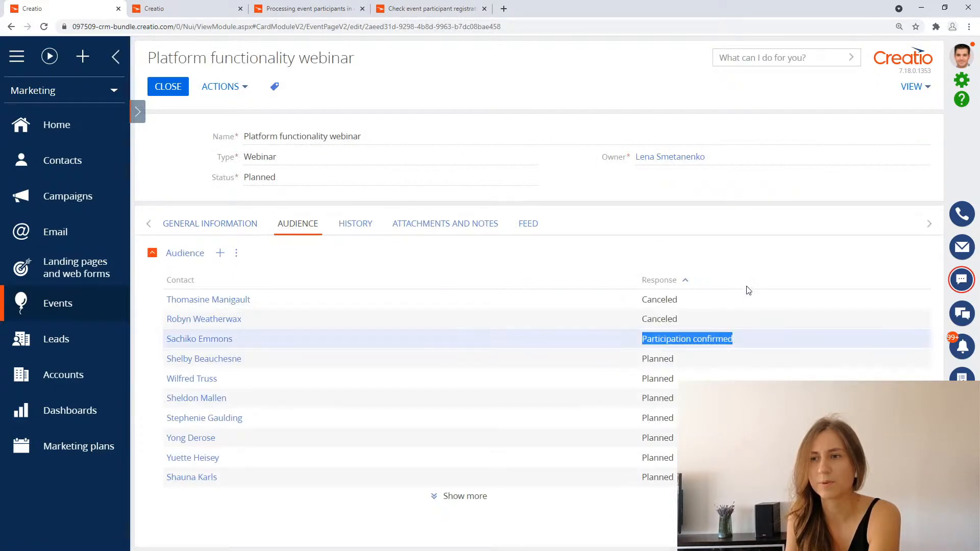